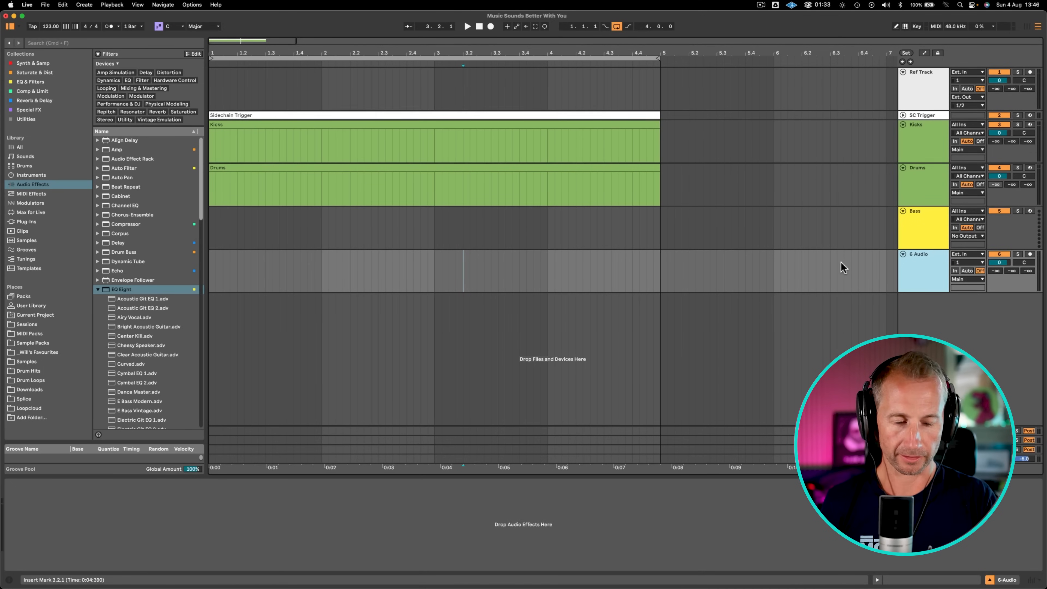
- Choose Loopback Audio (2 In, 0 Out) as the audio input device and set the 6 Audio track's input to 1/2
{"action": "key", "text": "super+comma"}
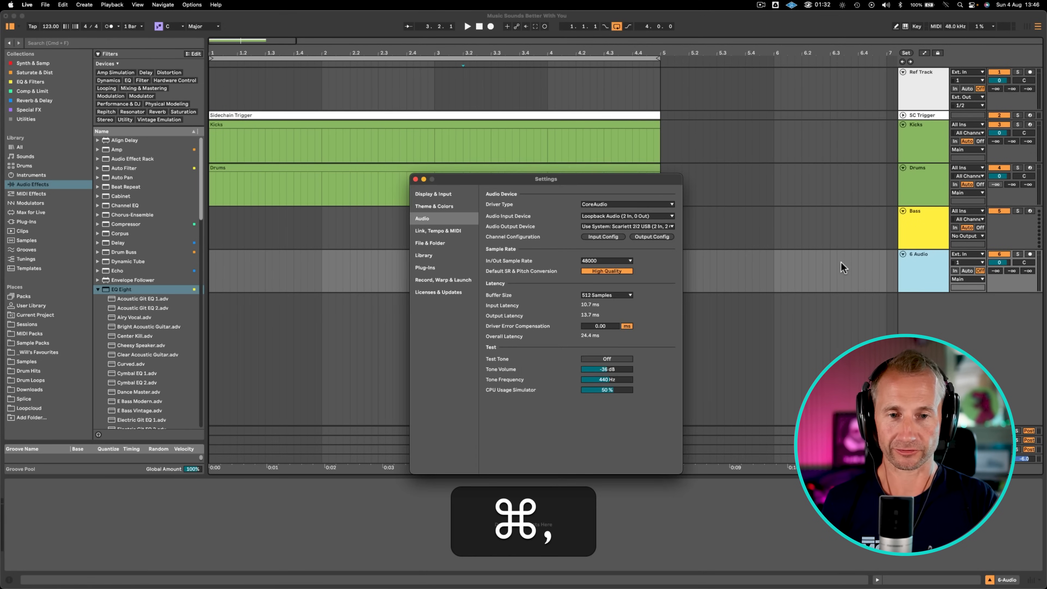
{"action": "left_click", "coordinate": [630, 216]}
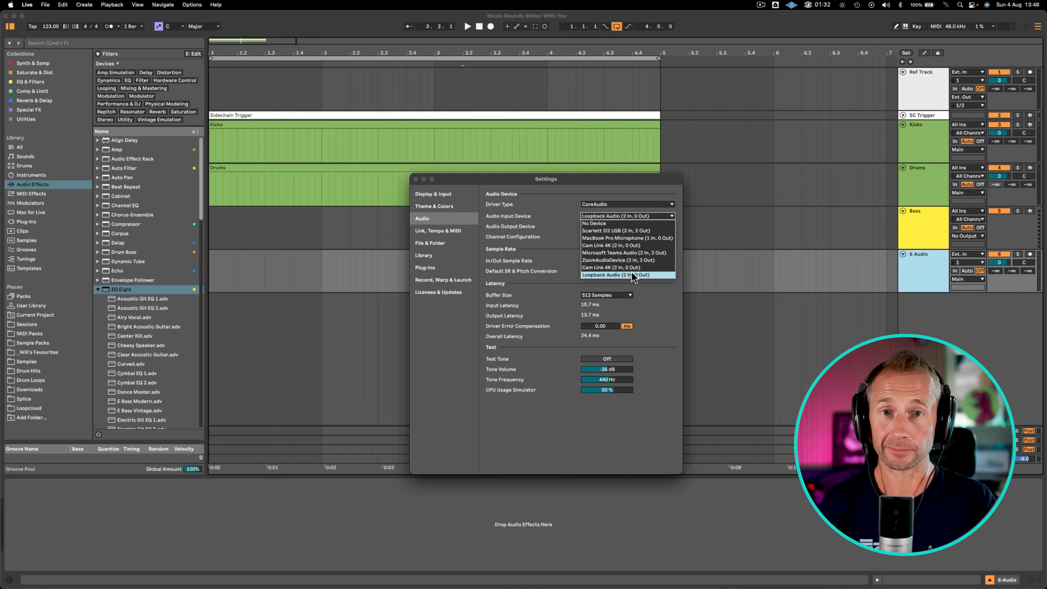
{"action": "left_click", "coordinate": [633, 274]}
{"action": "key", "text": "Escape"}
{"action": "left_click", "coordinate": [963, 263]}
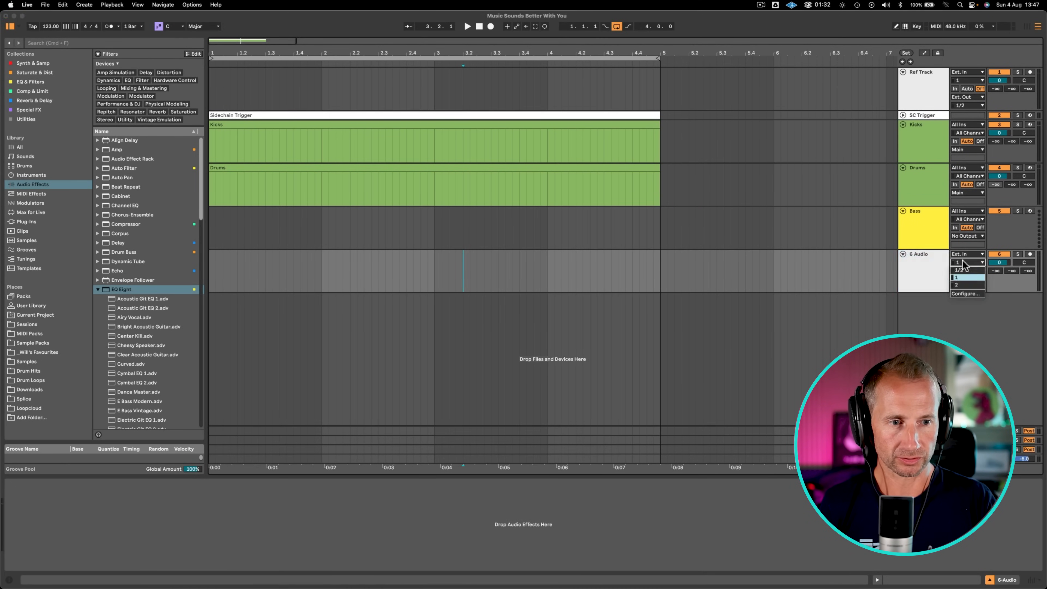
{"action": "left_click", "coordinate": [965, 270]}
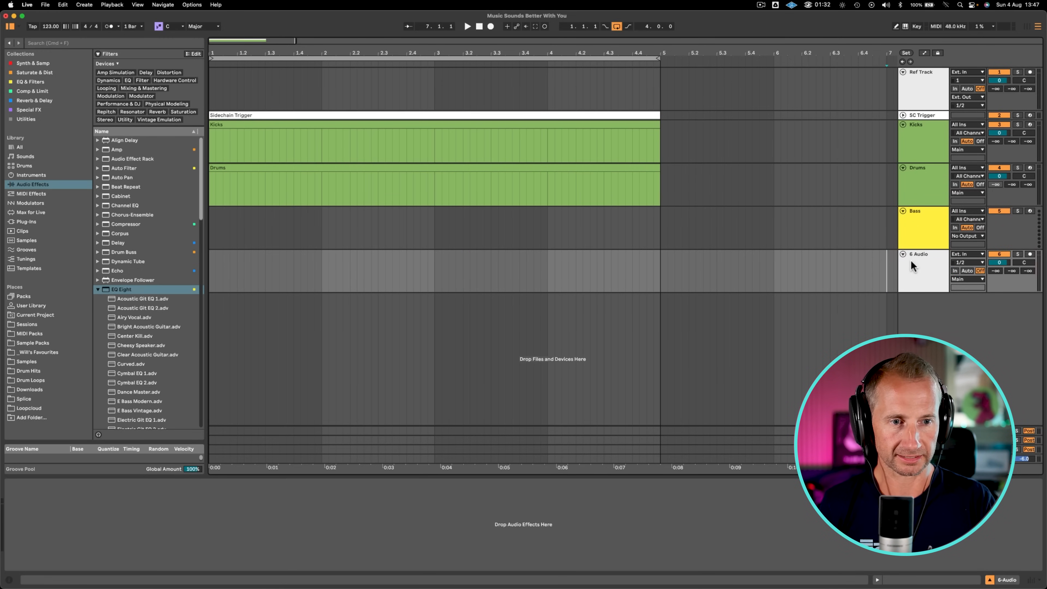
- Arm the 6 Audio track, start recording, and switch to Safari to play the YouTube video "Fate (WSM Compilation Edit)"
{"action": "left_click", "coordinate": [1029, 255]}
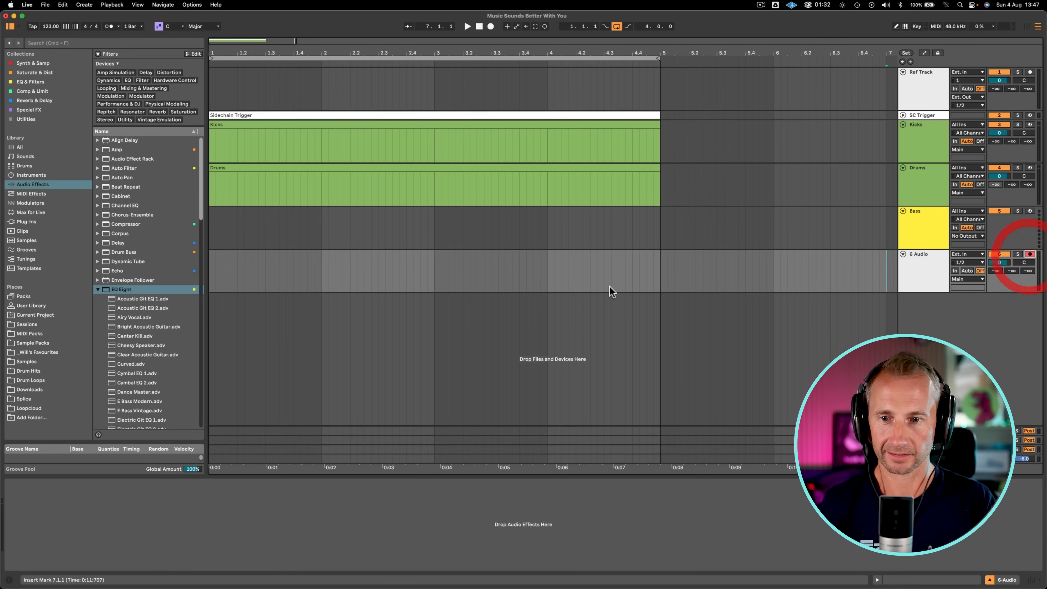
{"action": "left_click", "coordinate": [492, 27]}
{"action": "mouse_move", "coordinate": [621, 583]}
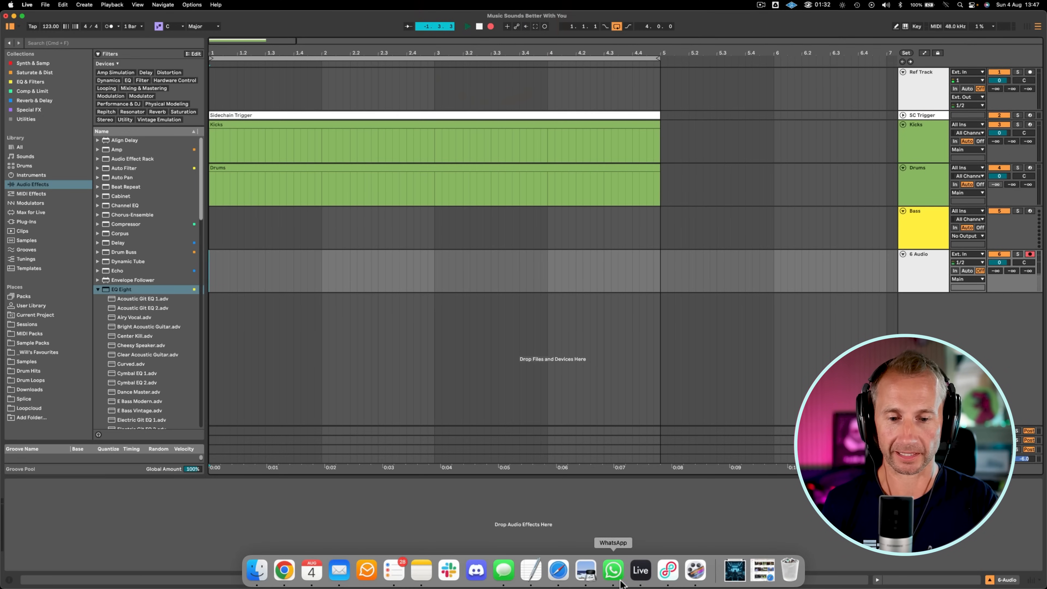
{"action": "left_click", "coordinate": [559, 570]}
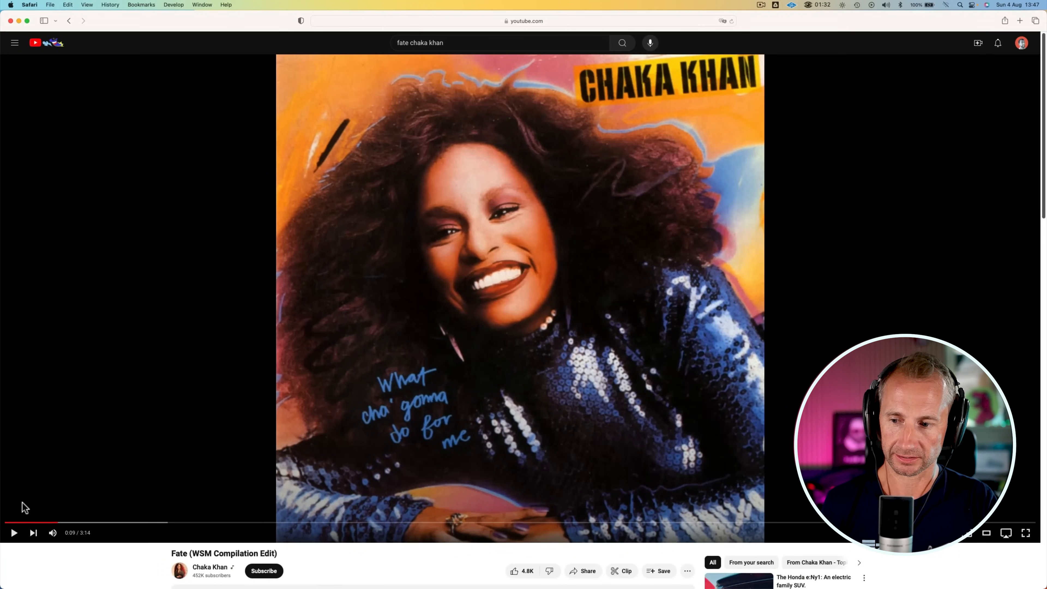
{"action": "left_click", "coordinate": [14, 532]}
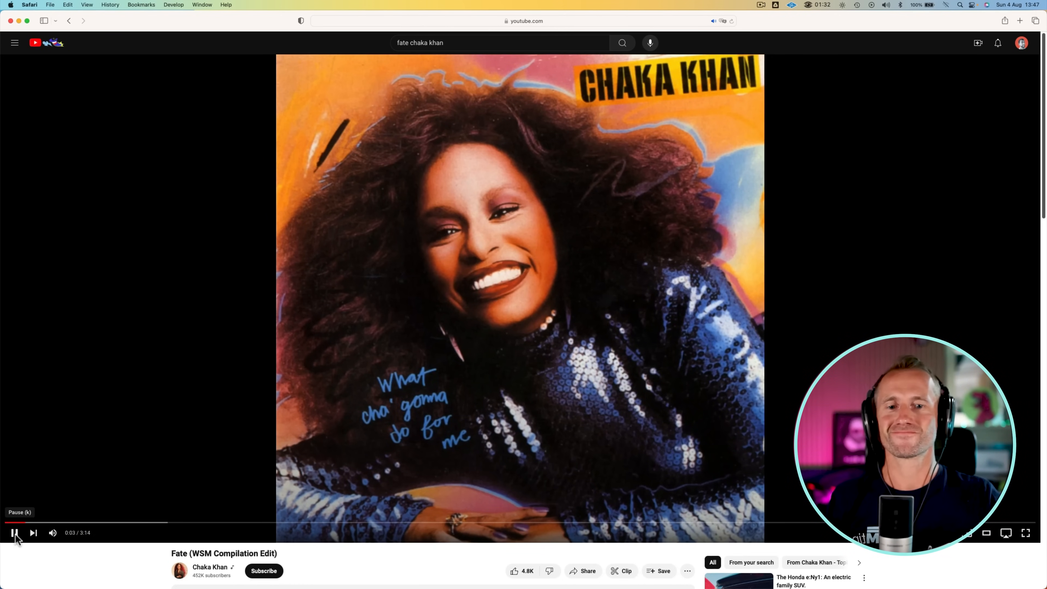
- Pause the YouTube video and return to Ableton Live to stop the recording
{"action": "key", "text": "space"}
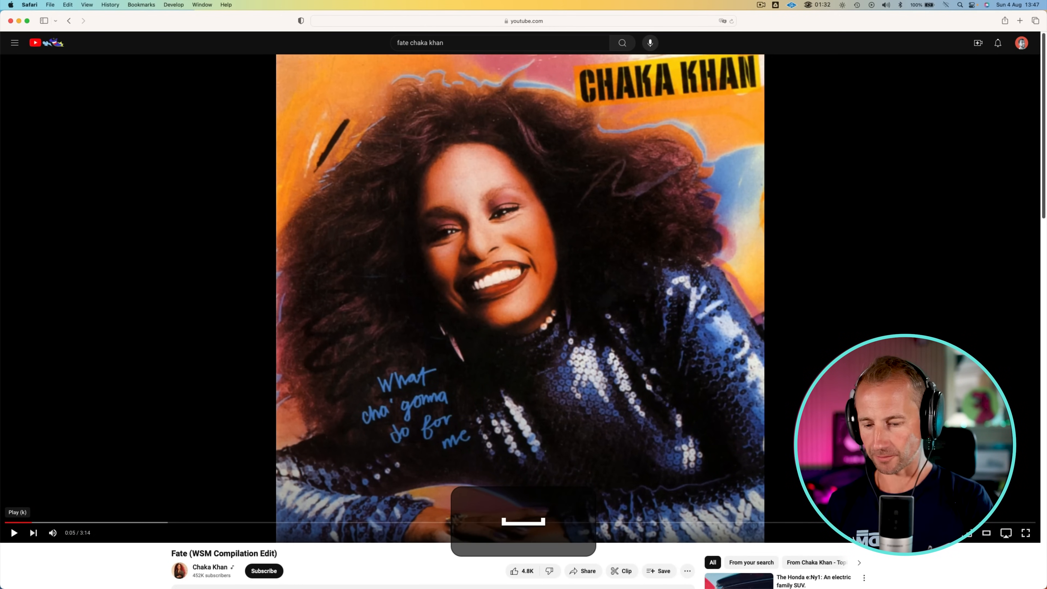
{"action": "key", "text": "alt+Right"}
{"action": "key", "text": "alt+space"}
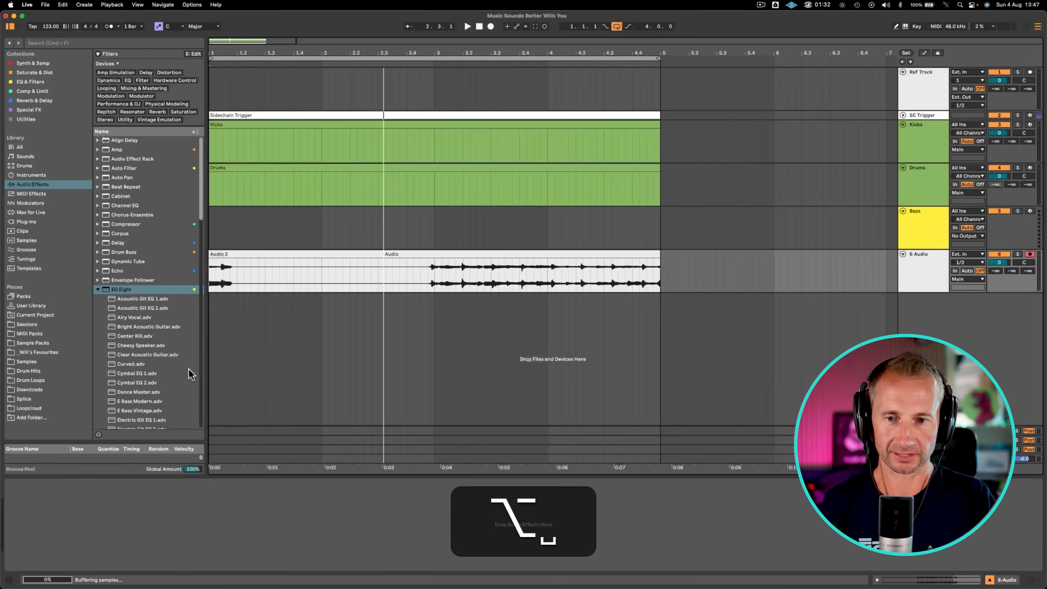
- Audition the recording and delete the leftover Audio 2 clip at the beginning of the 6 Audio track
{"action": "left_click", "coordinate": [416, 251]}
{"action": "left_click", "coordinate": [427, 268]}
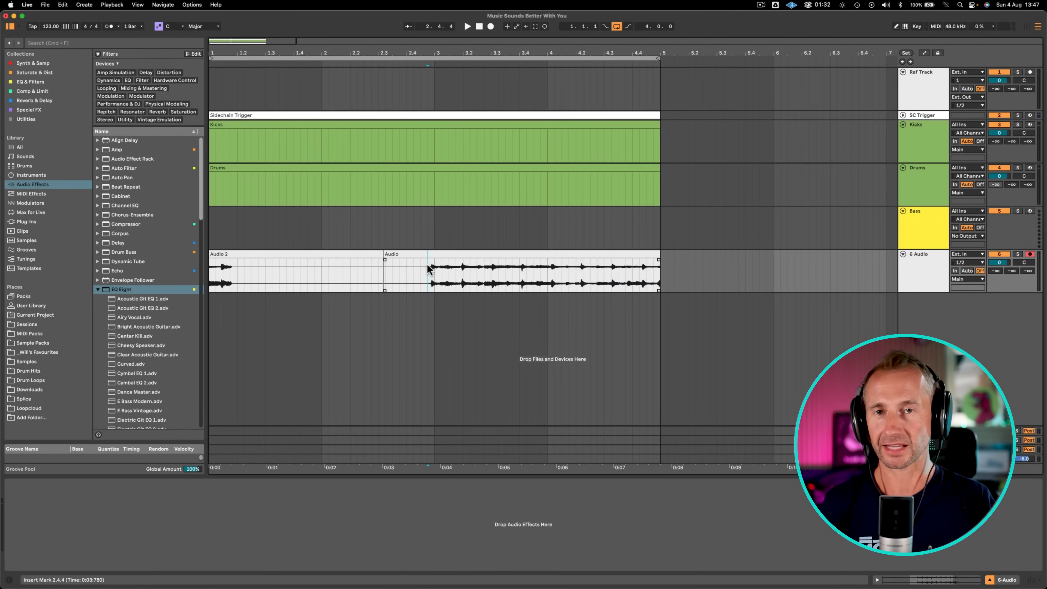
{"action": "key", "text": "BackSpace"}
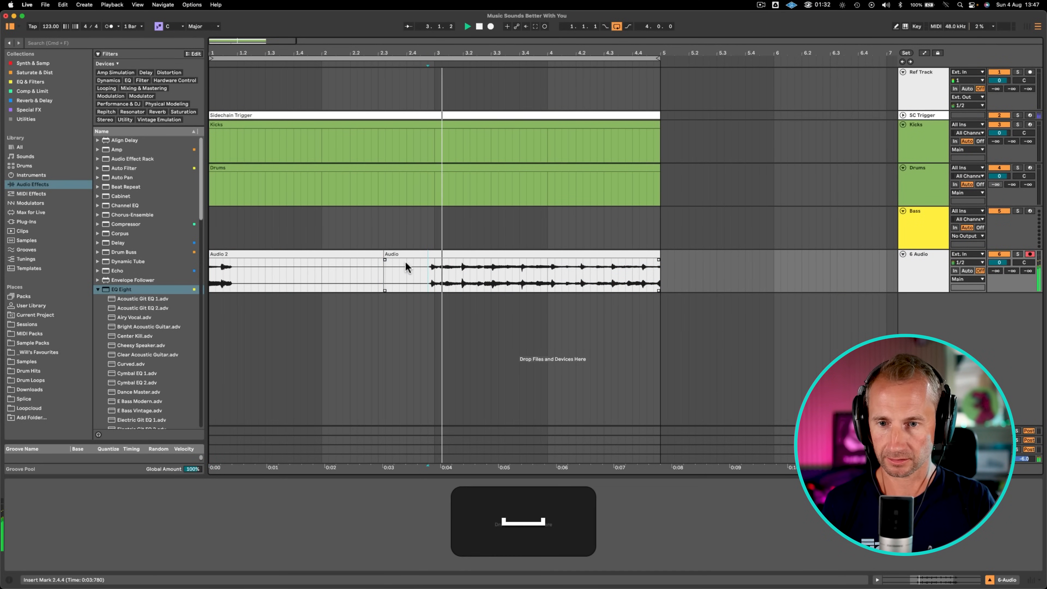
{"action": "left_click", "coordinate": [367, 253]}
{"action": "key", "text": "BackSpace"}
{"action": "key", "text": "space"}
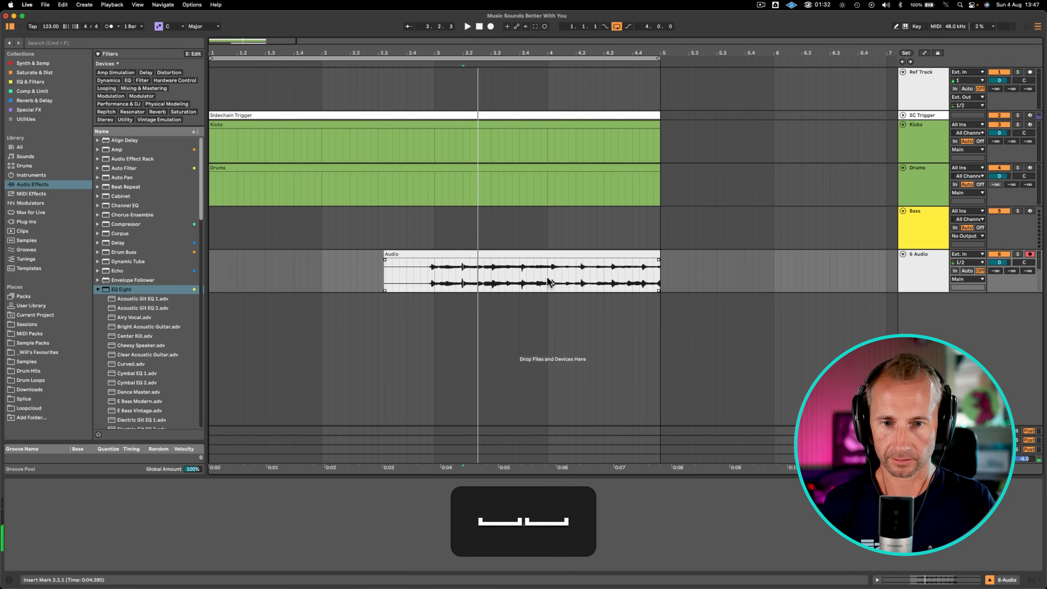
- Split the recorded clip right before the transient just after 4.1.1 and delete the part preceding it
{"action": "left_click", "coordinate": [547, 274]}
{"action": "key", "text": "space"}
{"action": "left_click_drag", "start_coordinate": [556, 53], "coordinate": [628, 30]}
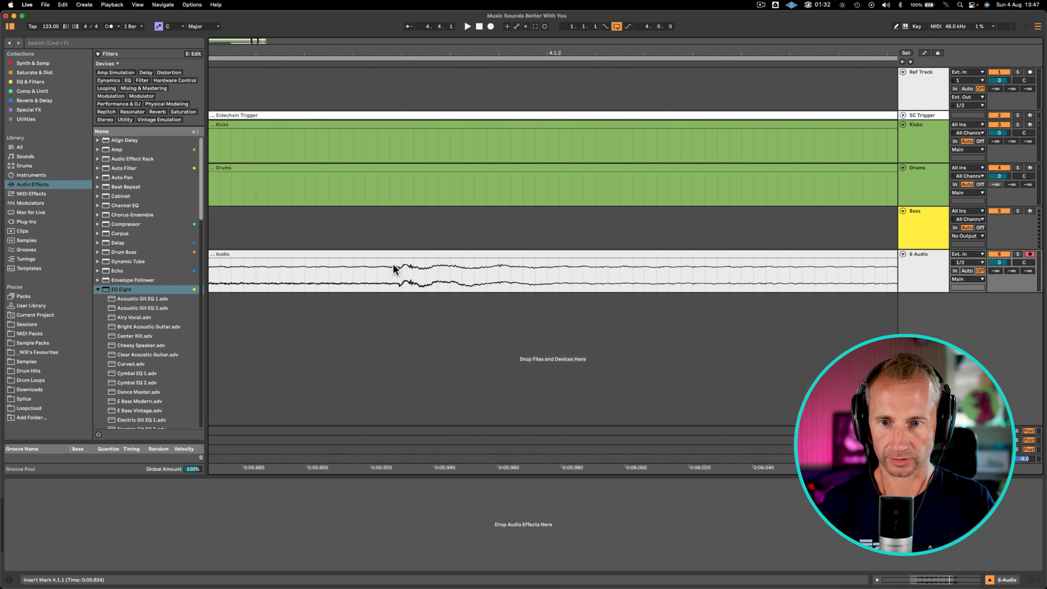
{"action": "key", "text": "space"}
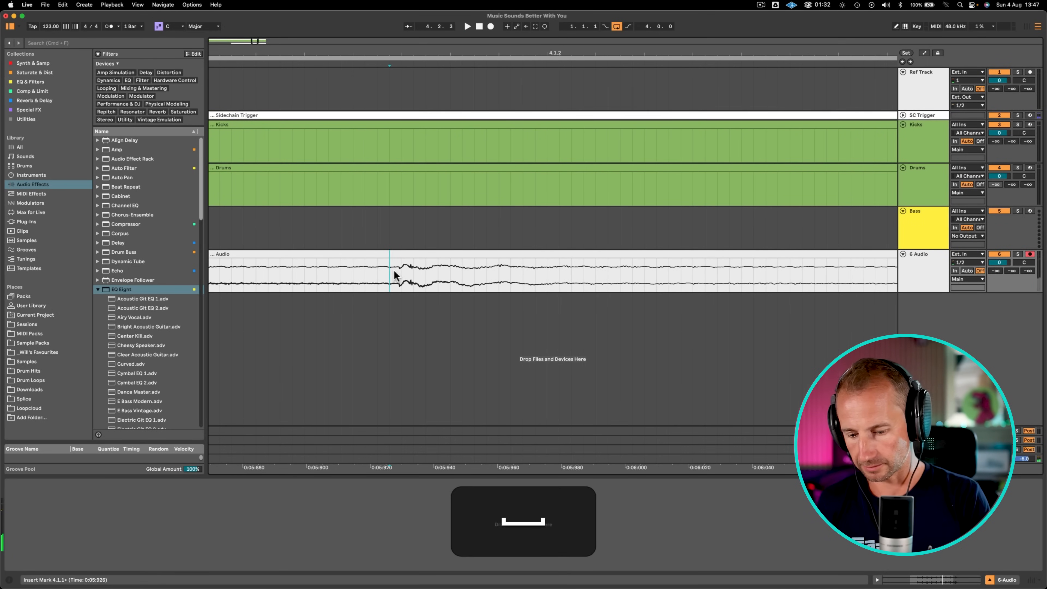
{"action": "key", "text": "super+e"}
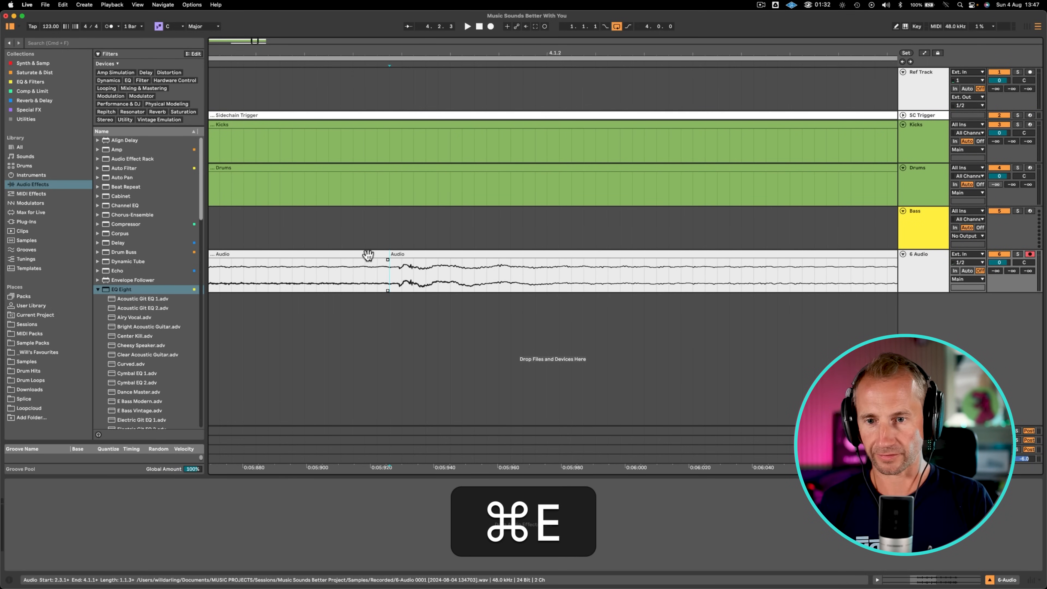
{"action": "left_click", "coordinate": [362, 252]}
{"action": "key", "text": "BackSpace"}
- Move the trimmed audio clip to the start of the timeline and extend its end to 2.3.1
{"action": "left_click_drag", "start_coordinate": [394, 54], "coordinate": [280, 53]}
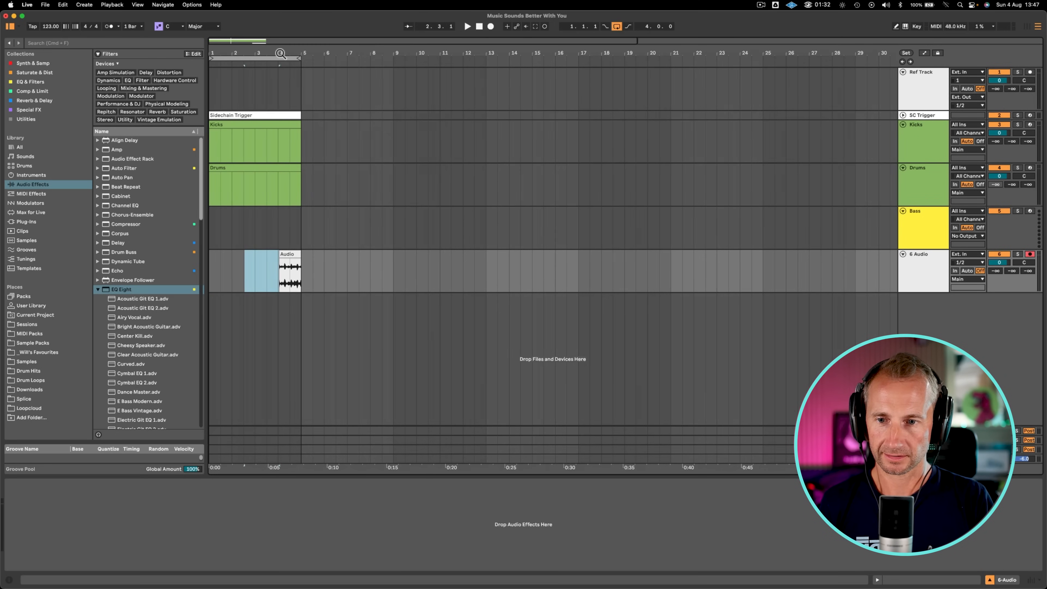
{"action": "left_click", "coordinate": [333, 134]}
{"action": "left_click_drag", "start_coordinate": [288, 254], "coordinate": [213, 265]}
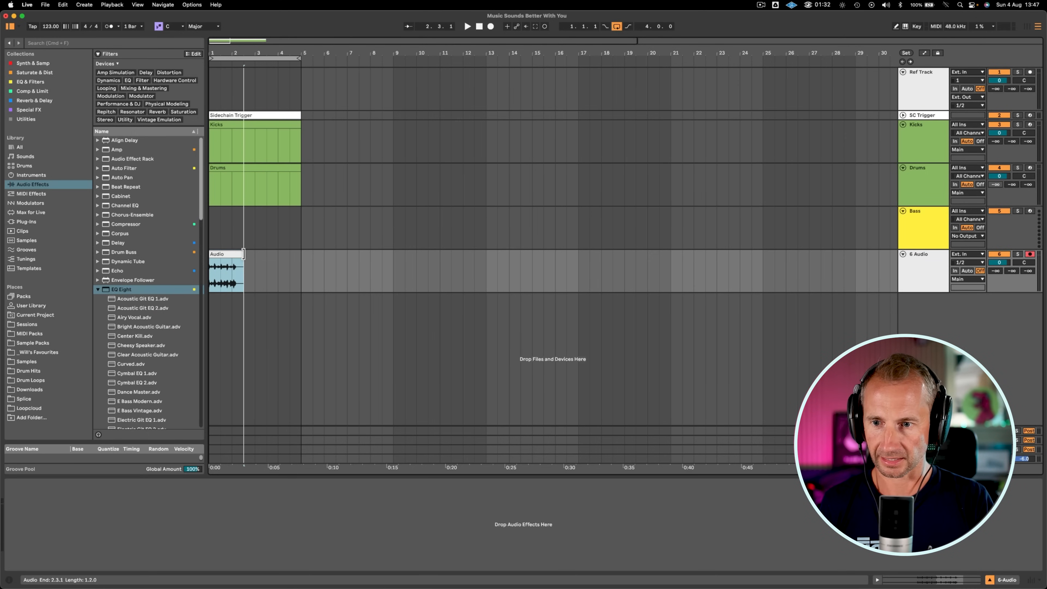
{"action": "left_click", "coordinate": [244, 256]}
- Play the clip to find the loop end, split it at the transient just after 2.1.2, and delete the remainder
{"action": "left_click", "coordinate": [214, 276]}
{"action": "key", "text": "space"}
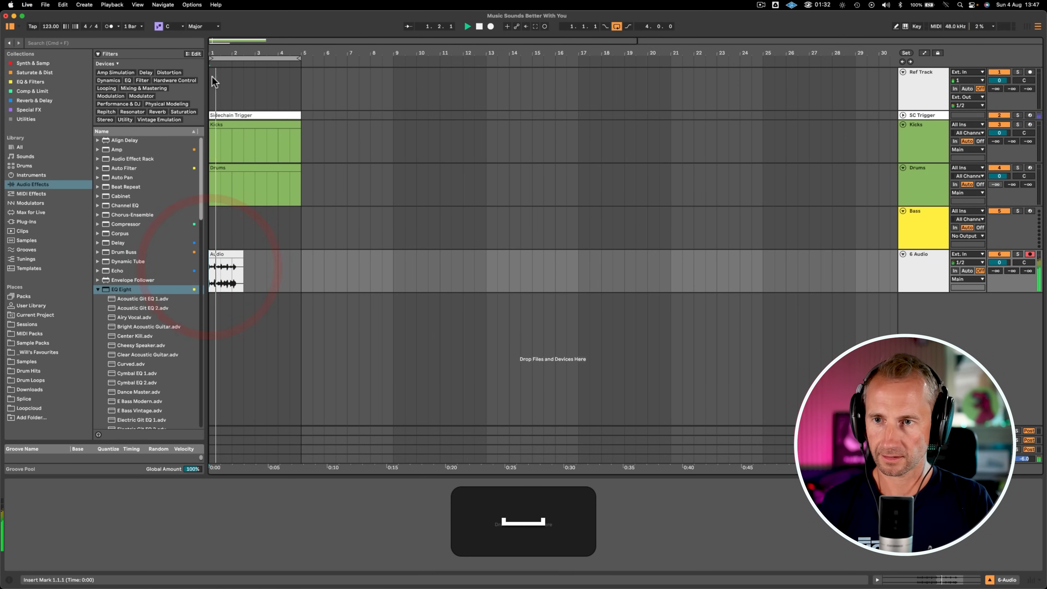
{"action": "left_click_drag", "start_coordinate": [211, 53], "coordinate": [211, 120]}
{"action": "key", "text": "space"}
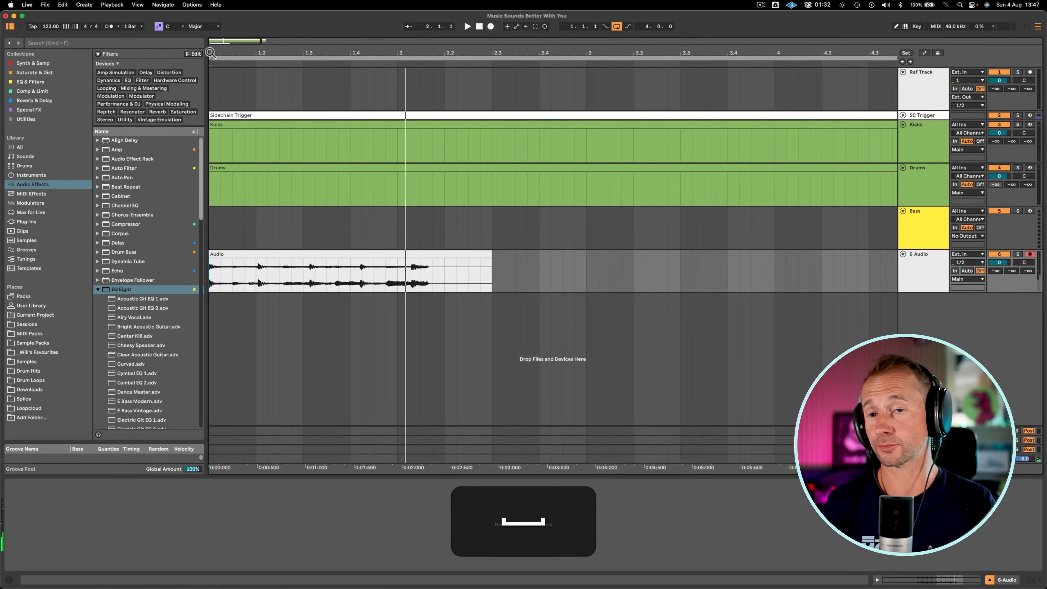
{"action": "left_click_drag", "start_coordinate": [409, 52], "coordinate": [430, 72]}
{"action": "left_click", "coordinate": [458, 277]}
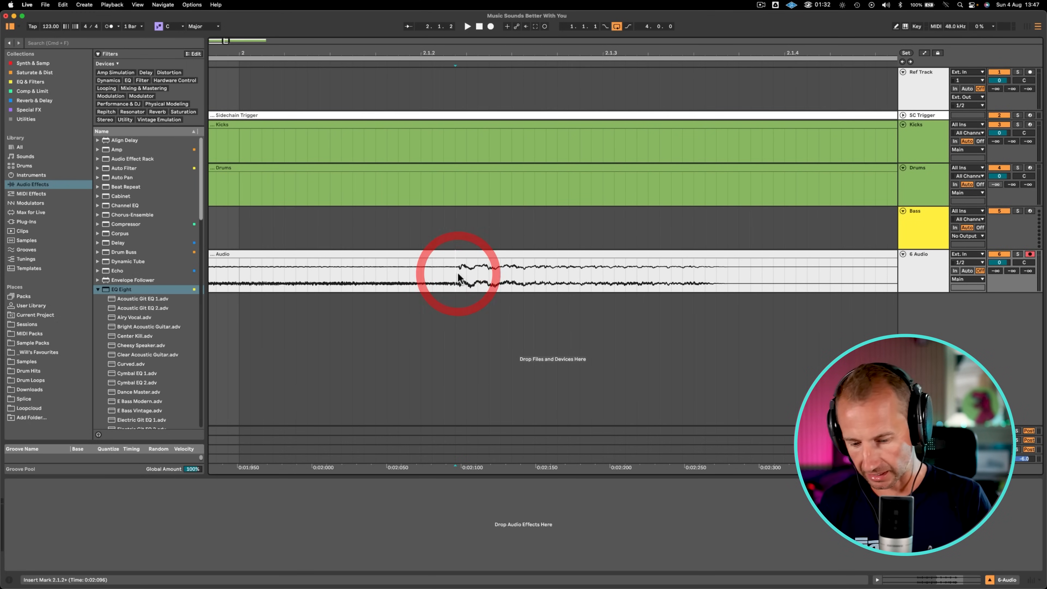
{"action": "key", "text": "super+e"}
{"action": "left_click", "coordinate": [468, 257]}
{"action": "key", "text": "super+BackSpace"}
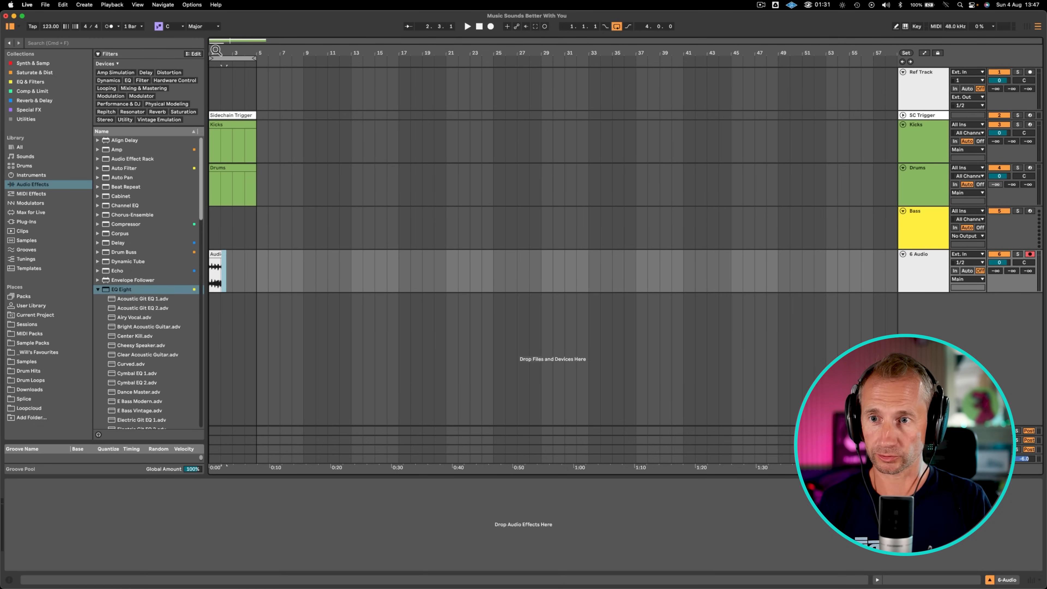
- Time-stretch the audio clip so that it ends exactly at 2.1.1 and fills one bar
{"action": "left_click_drag", "start_coordinate": [216, 50], "coordinate": [272, 126]}
{"action": "left_click", "coordinate": [315, 256]}
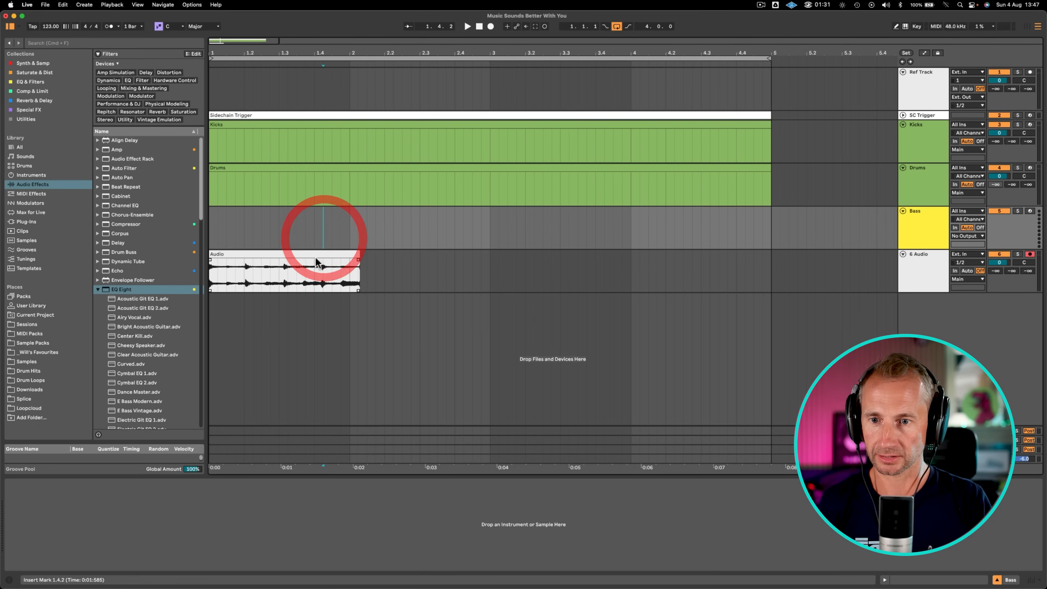
{"action": "key", "text": "shift"}
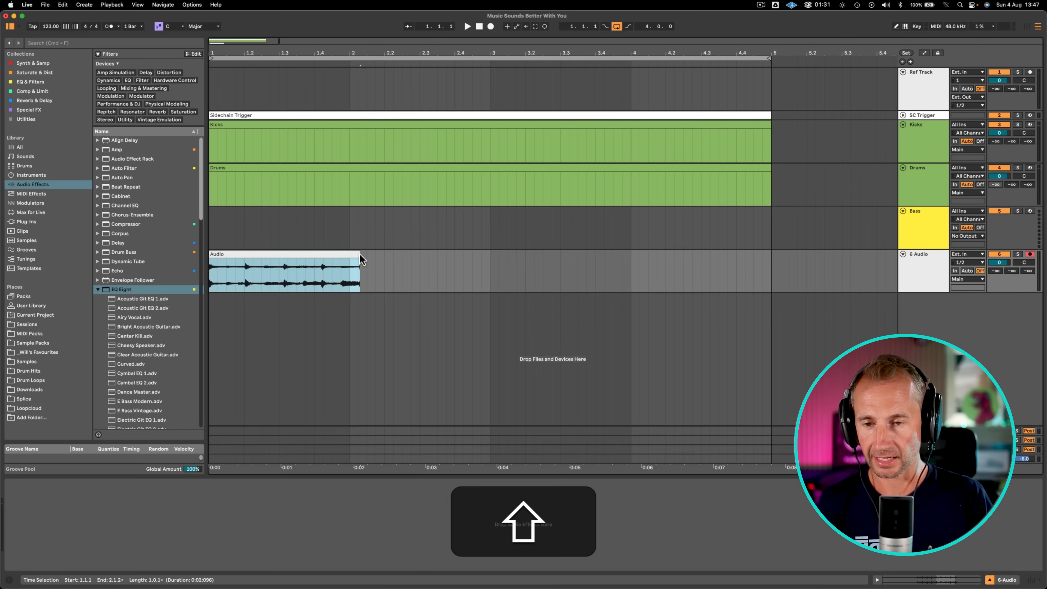
{"action": "left_click_drag", "start_coordinate": [355, 254], "coordinate": [351, 254]}
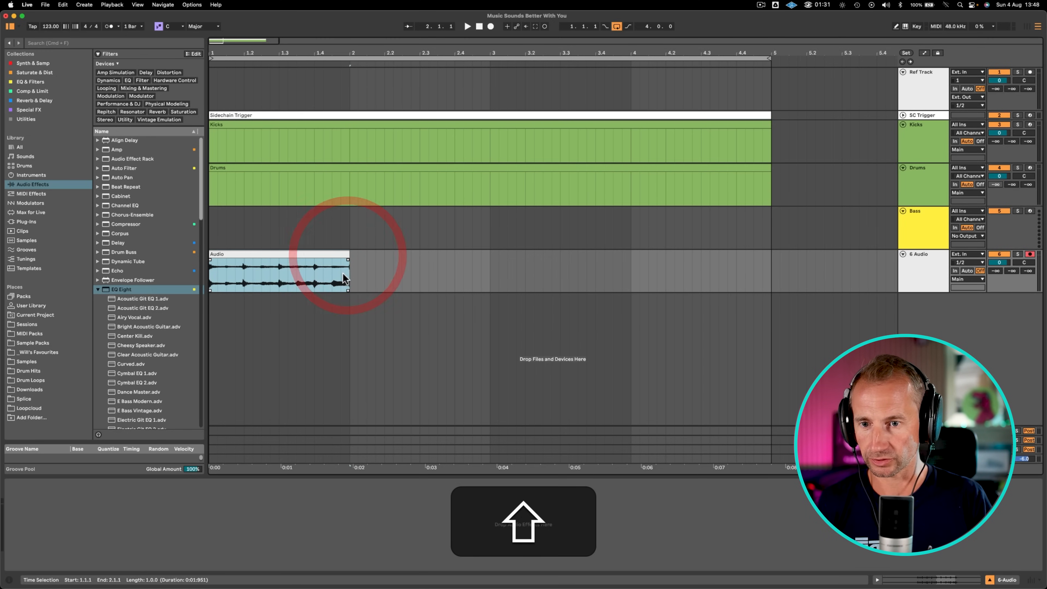
- Set the clip's warp mode to Complex Pro and align its second main transient with beat 1.2 using a warp marker
{"action": "left_click_drag", "start_coordinate": [214, 52], "coordinate": [214, 86]}
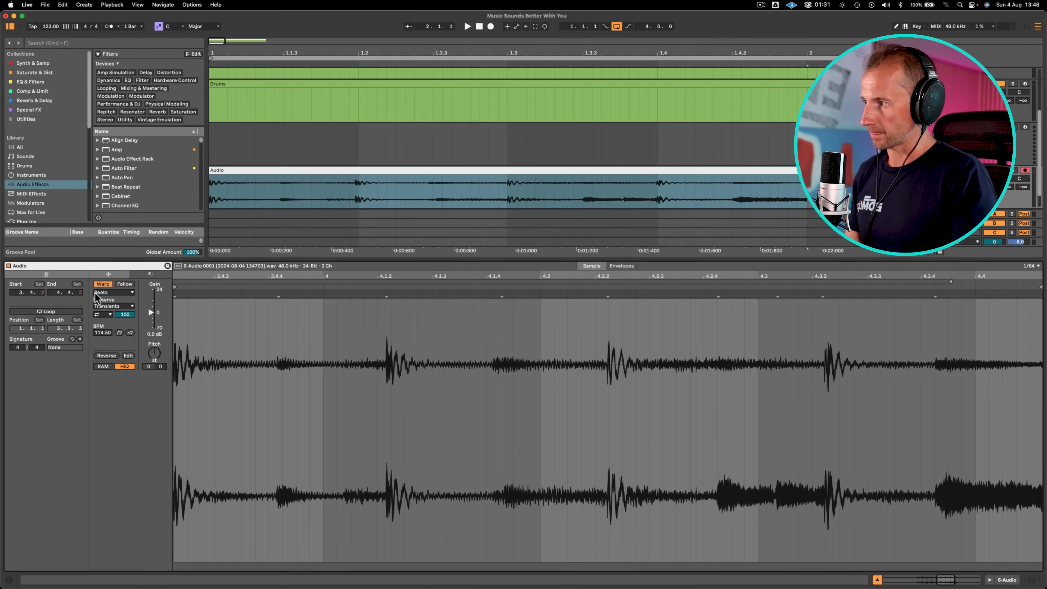
{"action": "left_click", "coordinate": [97, 292]}
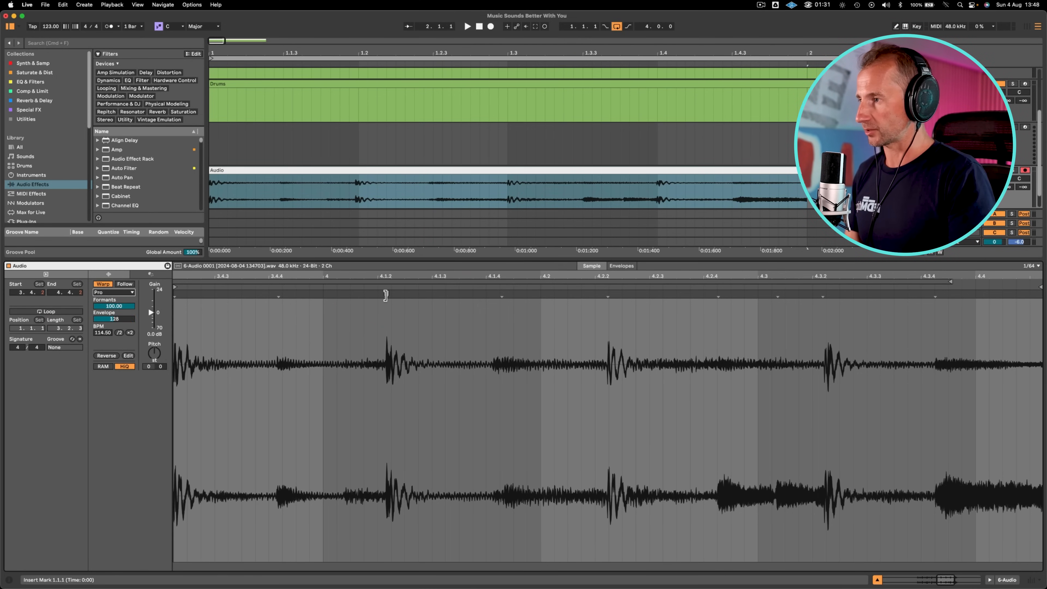
{"action": "left_click_drag", "start_coordinate": [386, 296], "coordinate": [392, 296]}
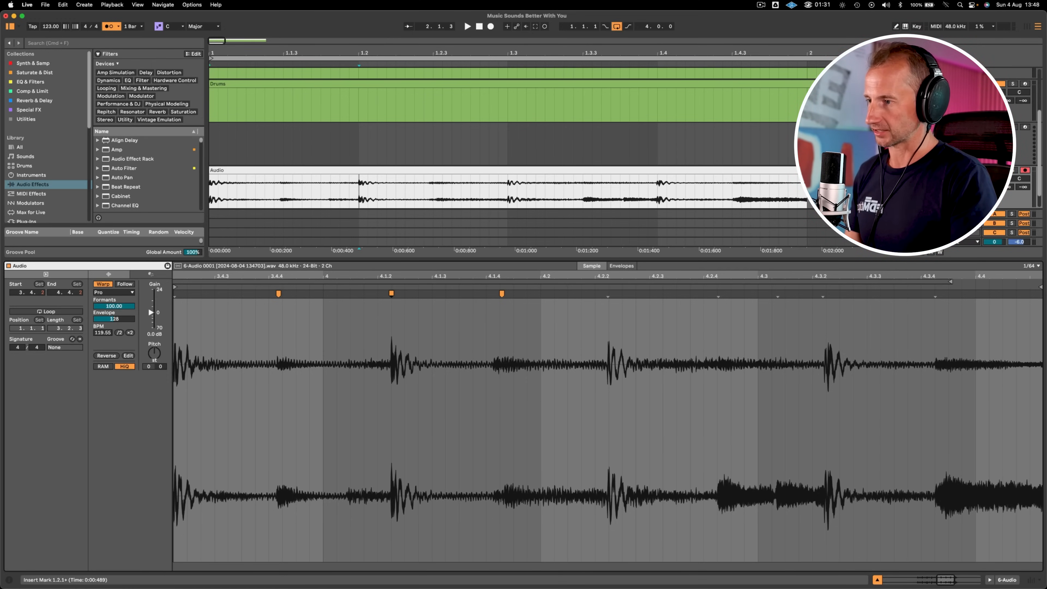
- Loop the one-bar range of the audio clip and play it back to check the timing
{"action": "left_click_drag", "start_coordinate": [807, 154], "coordinate": [169, 175]}
{"action": "key", "text": "super+l"}
{"action": "key", "text": "space"}
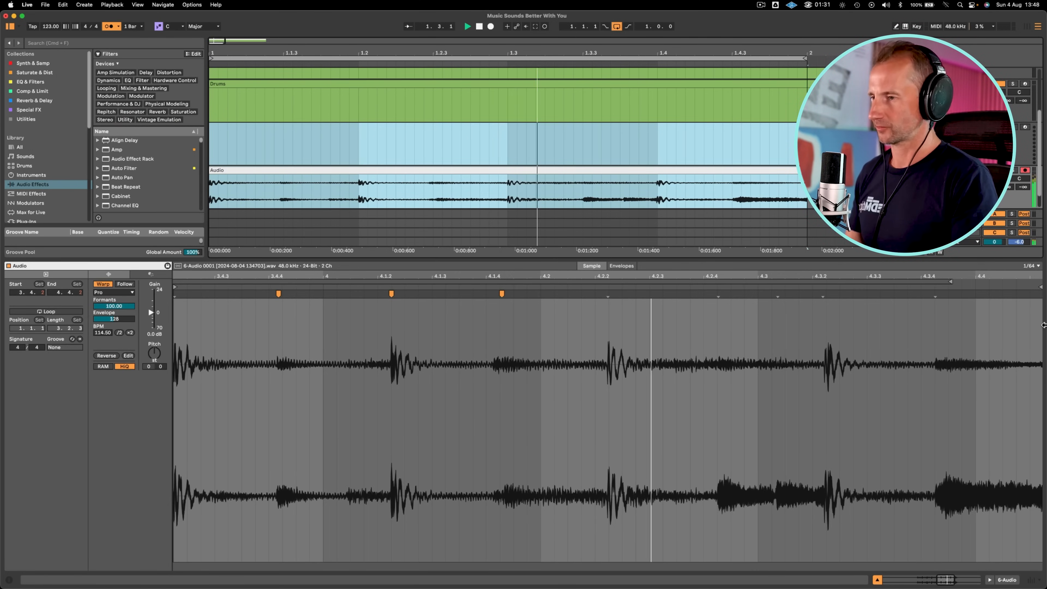
{"action": "key", "text": "space"}
- Set the project tempo to 124 BPM and return to the device view
{"action": "left_click", "coordinate": [46, 26]}
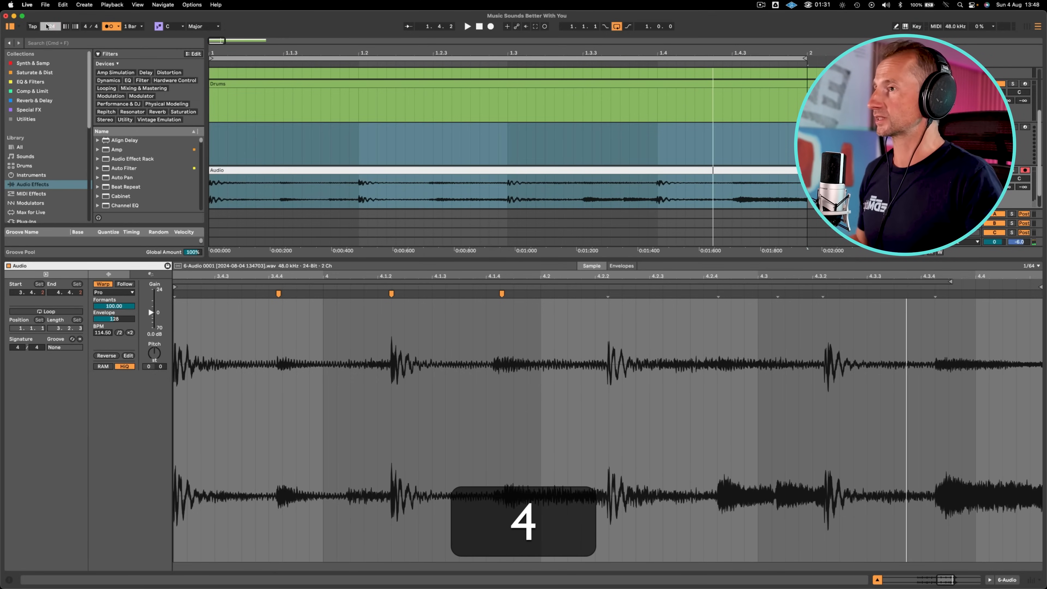
{"action": "key", "text": "shift+Tab"}
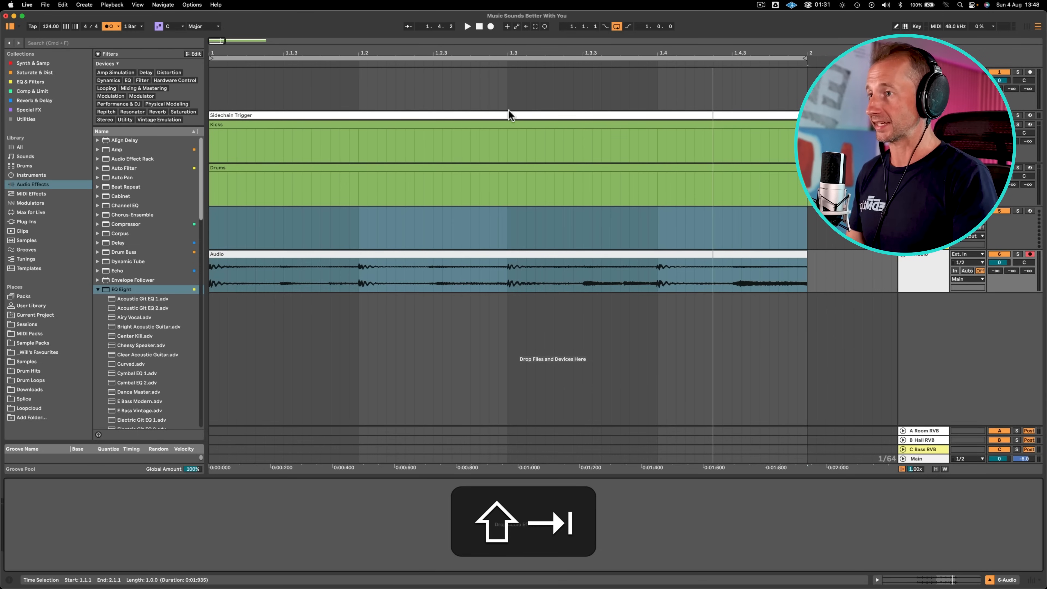
- Transpose the recorded audio clip by +1 semitone with a -5 cent detune and play the loop
{"action": "left_click", "coordinate": [522, 123]}
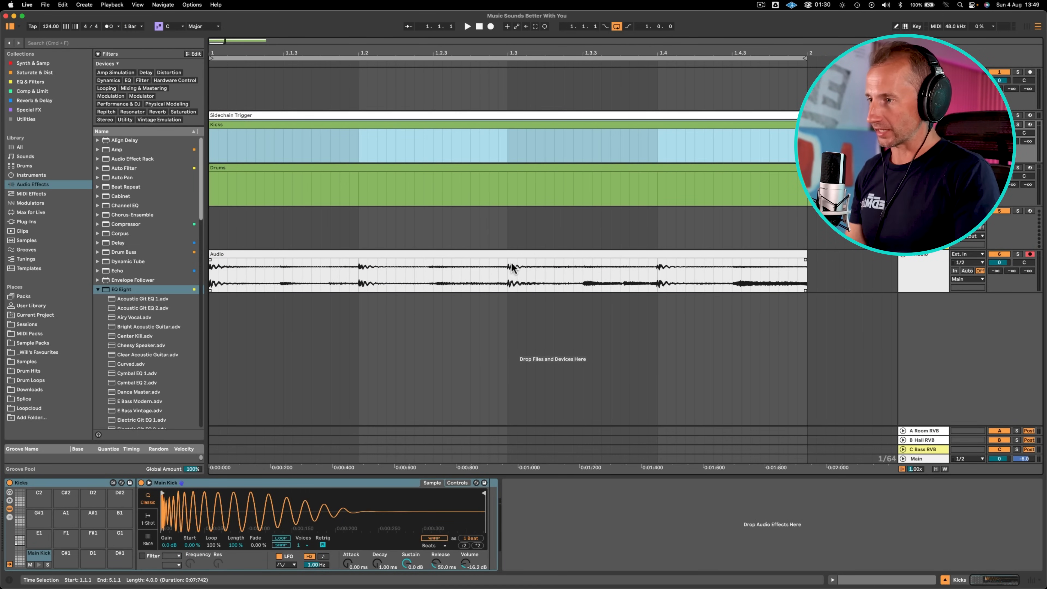
{"action": "double_click", "coordinate": [508, 253]}
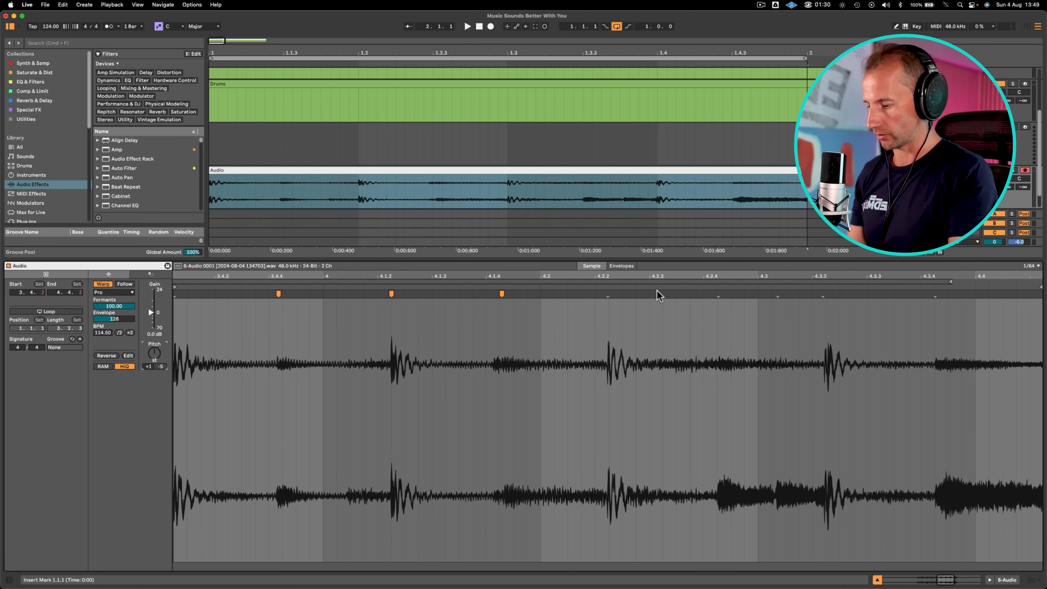
{"action": "key", "text": "shift+Tab"}
{"action": "key", "text": "shift+space"}
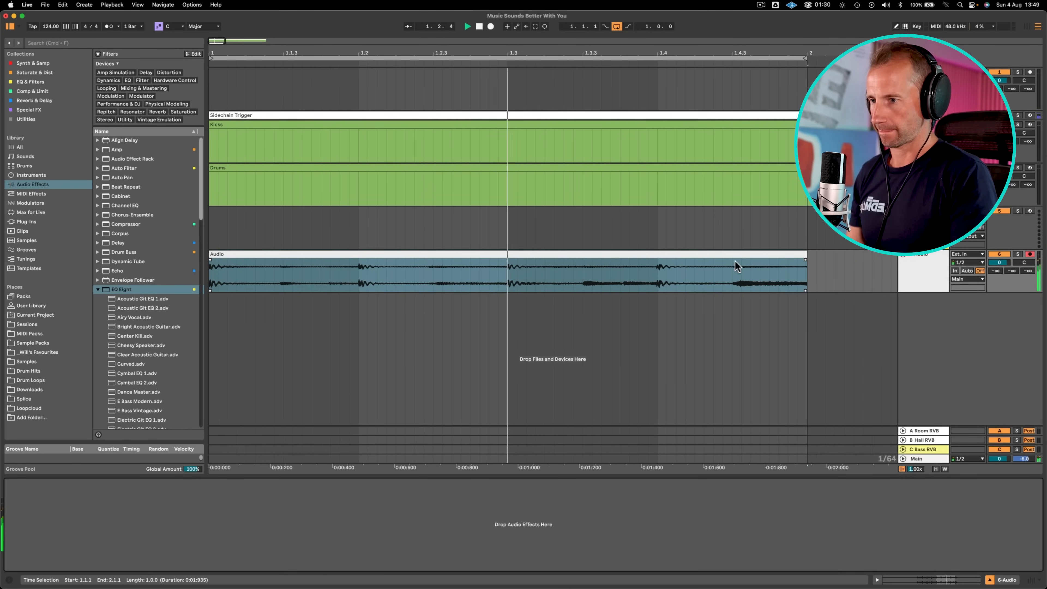
- Open the recorded audio clip's details, lower its Complex Pro Formants amount to about 57 while listening, and stop playback
{"action": "left_click", "coordinate": [724, 253]}
{"action": "double_click", "coordinate": [725, 254]}
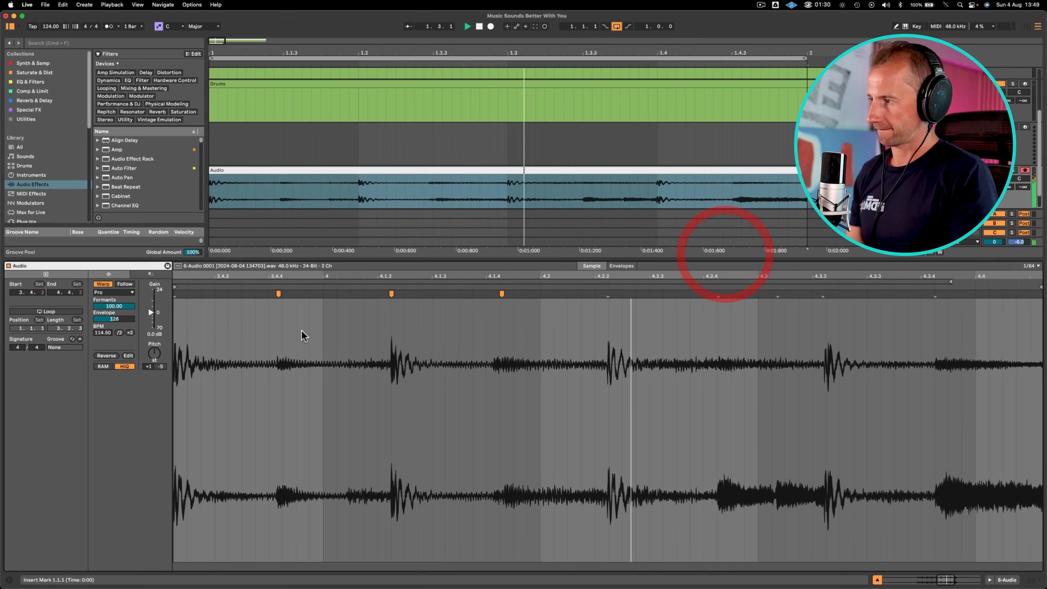
{"action": "mouse_move", "coordinate": [112, 309]}
{"action": "left_mouse_down"}
{"action": "mouse_move", "coordinate": [112, 329]}
{"action": "mouse_move", "coordinate": [113, 305]}
{"action": "left_mouse_up"}
{"action": "key", "text": "shift+space"}
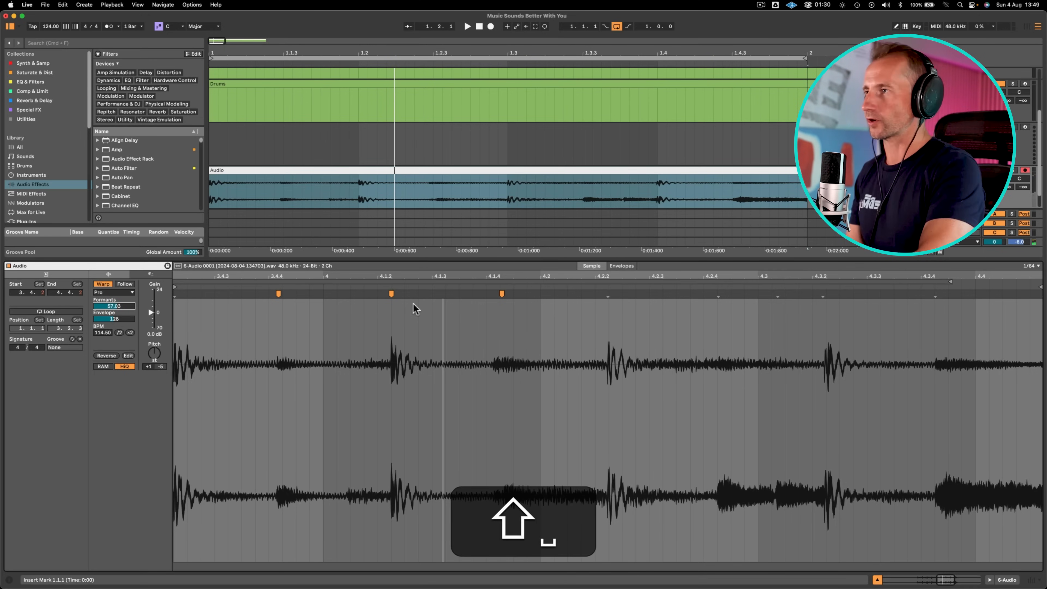
- Return to the device view and rename the audio track as Sample
{"action": "key", "text": "shift+Tab"}
{"action": "type", "text": "Sample"}
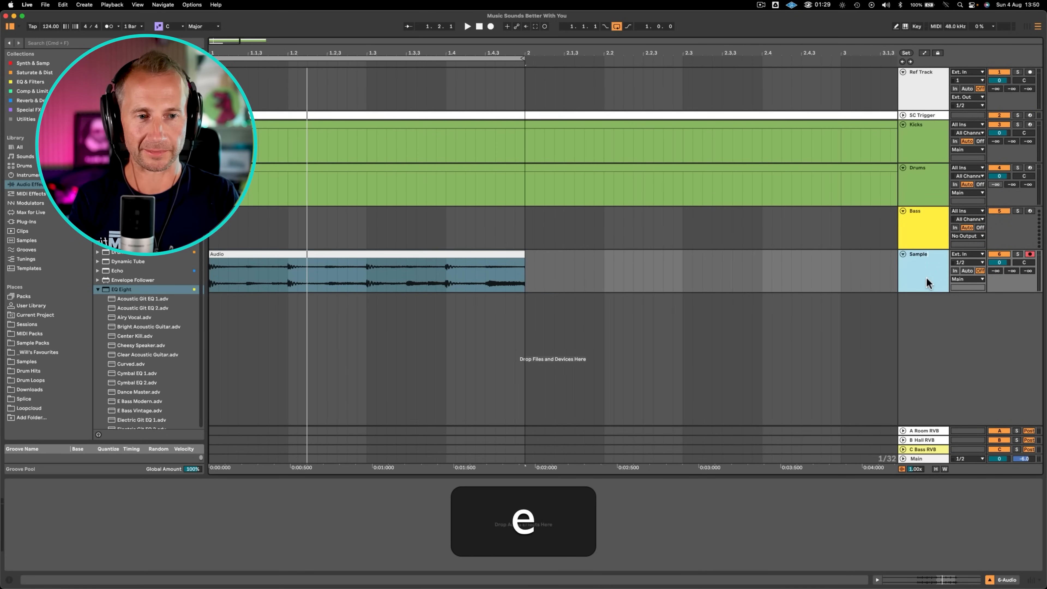
{"action": "key", "text": "Return"}
{"action": "left_click", "coordinate": [926, 277]}
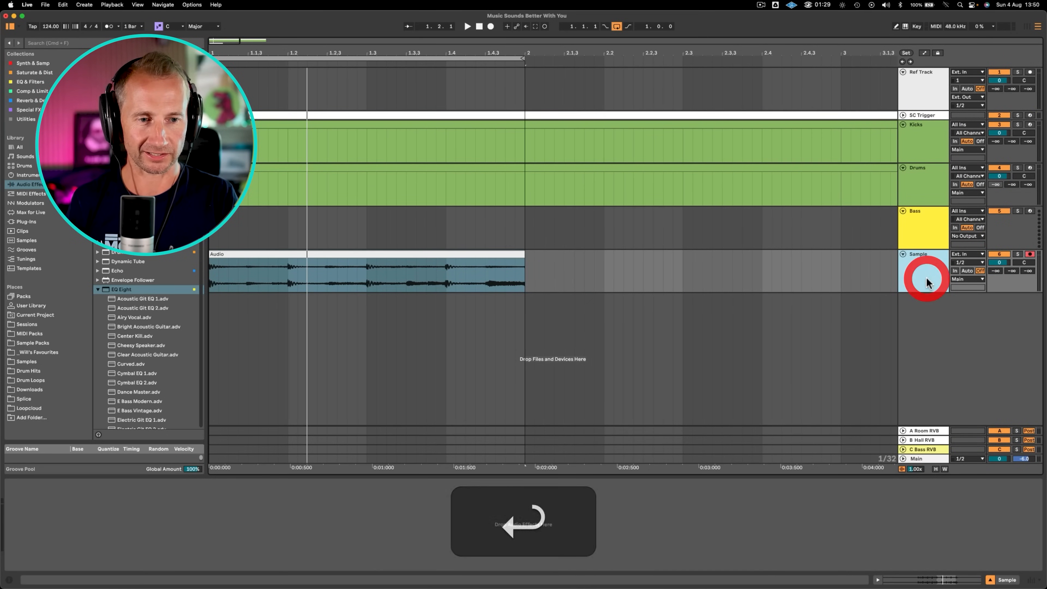
- Recolour the Sample track blue and assign the track colour to its clips
{"action": "right_click", "coordinate": [927, 278]}
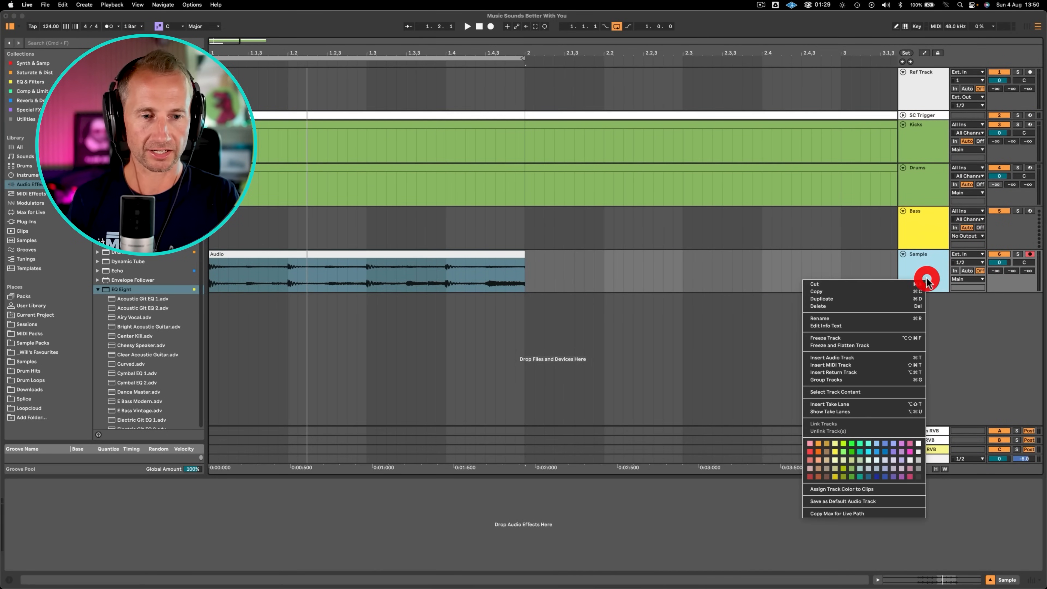
{"action": "left_click", "coordinate": [880, 442]}
{"action": "right_click", "coordinate": [941, 275]}
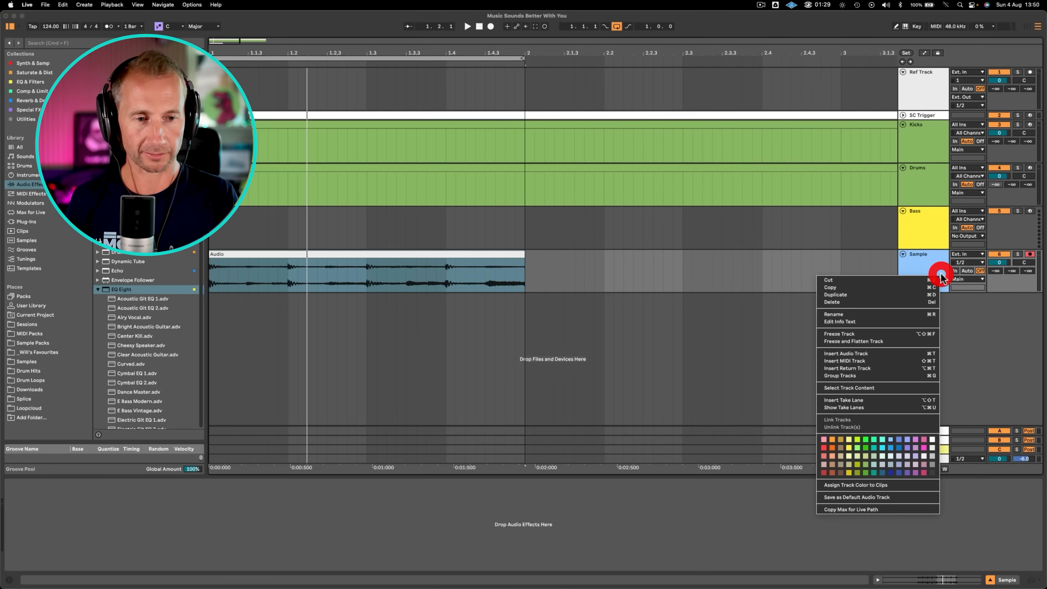
{"action": "left_click", "coordinate": [878, 486]}
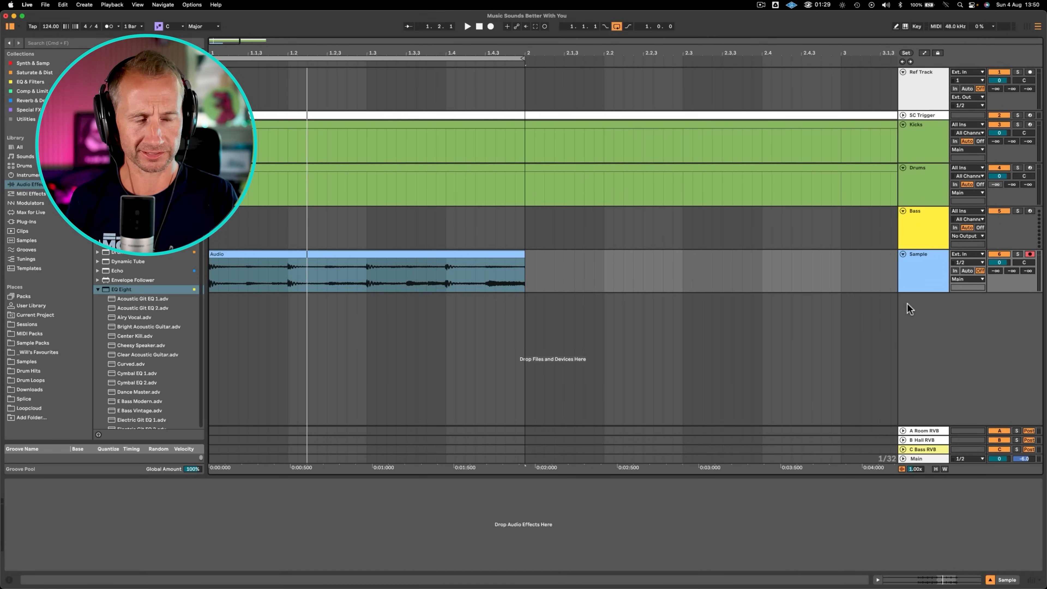
{"action": "left_click", "coordinate": [916, 265]}
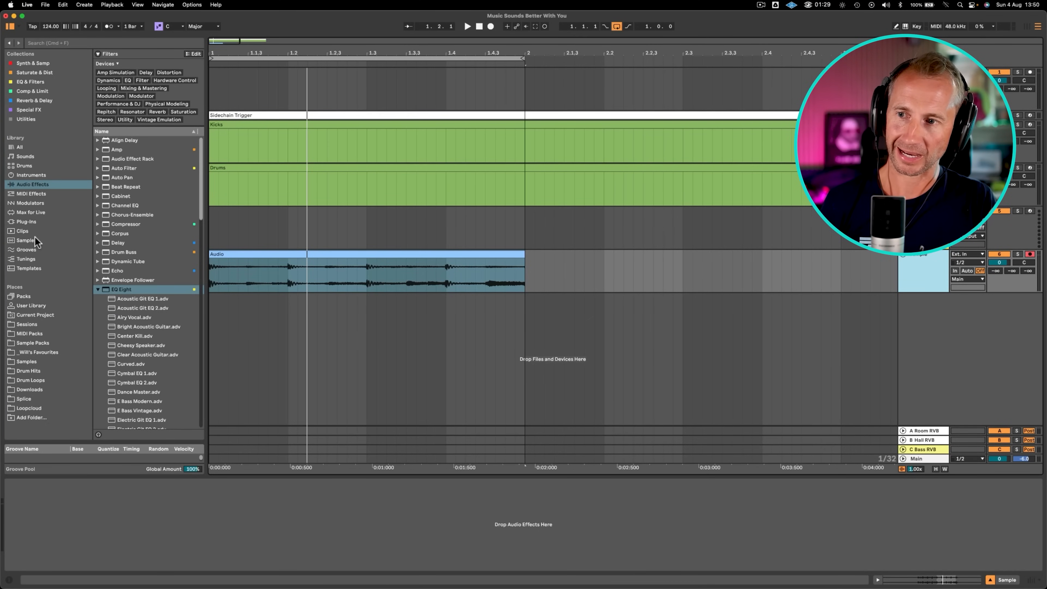
- Add a Utility device to the Sample track and narrow its stereo width to about 7.3% while the loop plays
{"action": "left_click", "coordinate": [9, 121]}
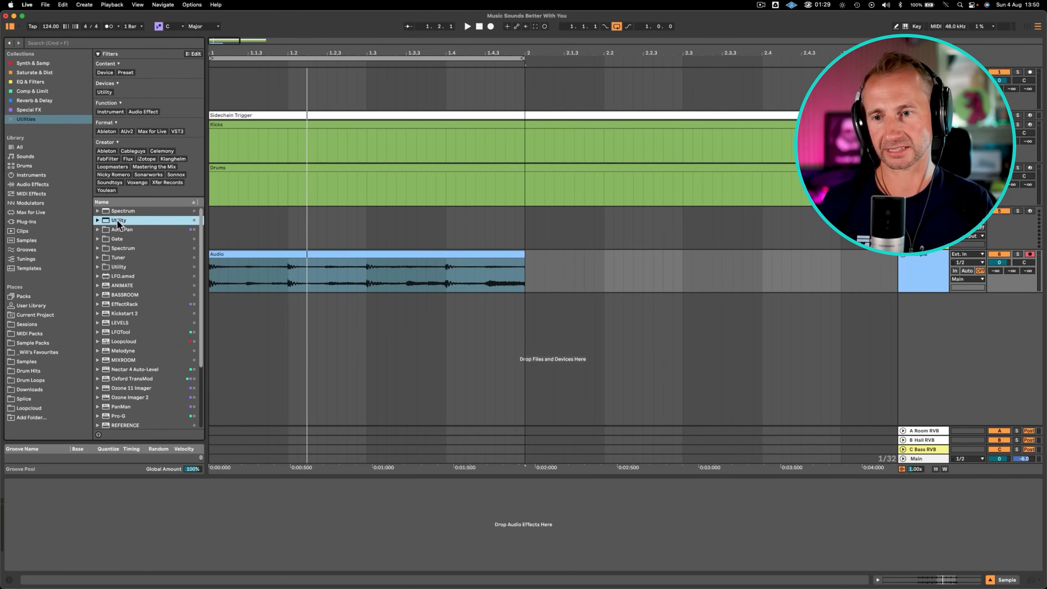
{"action": "left_click", "coordinate": [247, 284]}
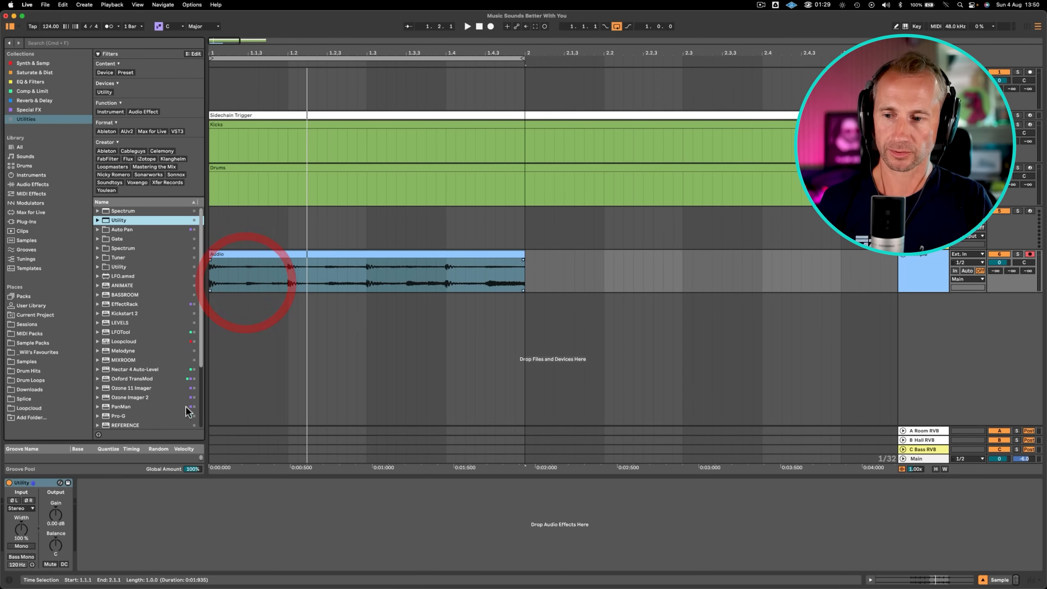
{"action": "key", "text": "space"}
{"action": "left_click_drag", "start_coordinate": [26, 530], "coordinate": [26, 541]}
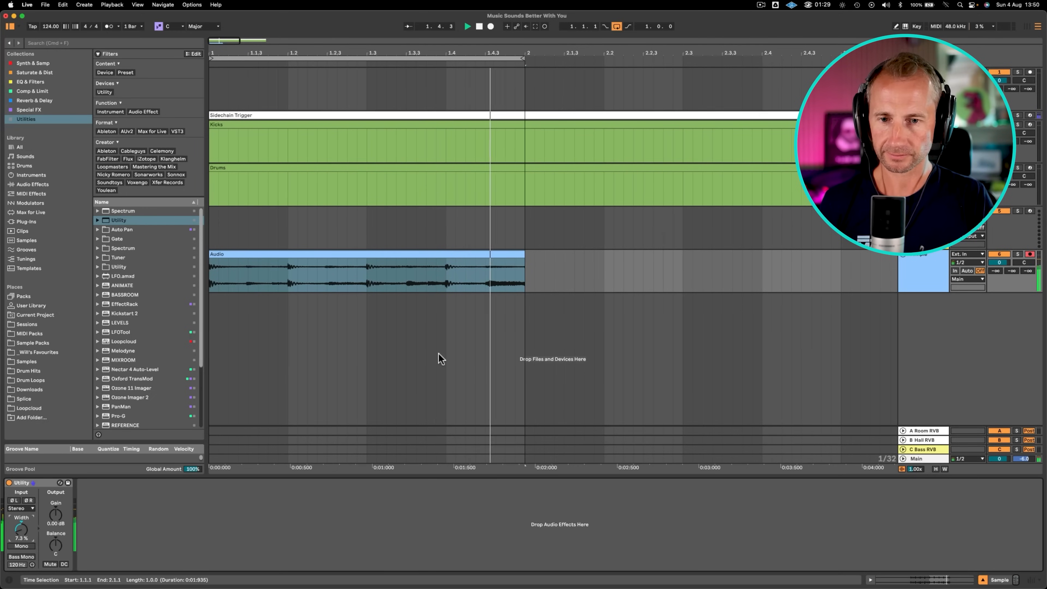
{"action": "key", "text": "space"}
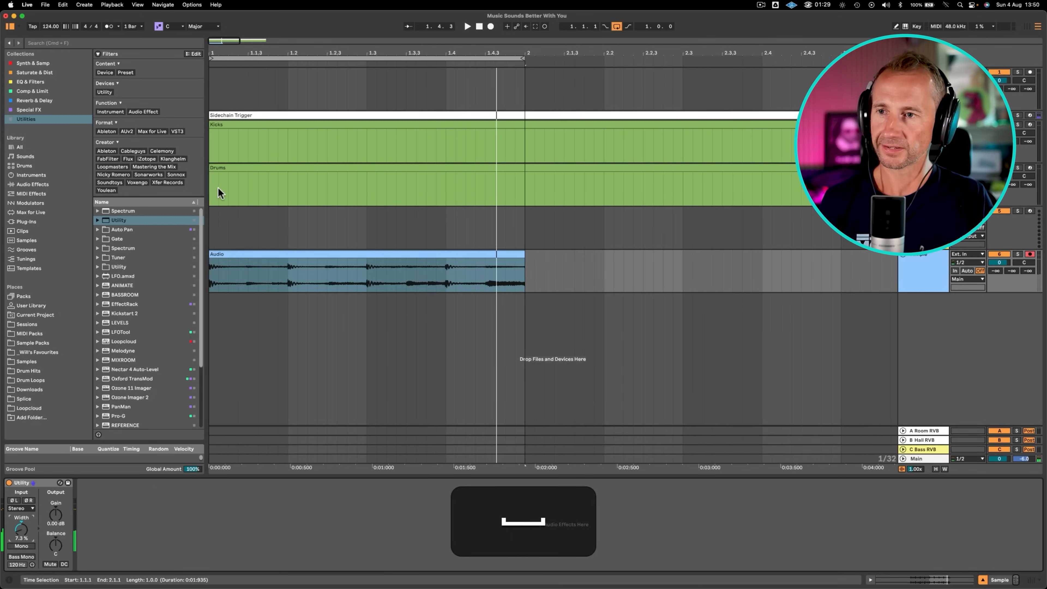
- Add a Redux device from the Saturate & Dist collection after the Utility on the Sample track
{"action": "left_click", "coordinate": [33, 73]}
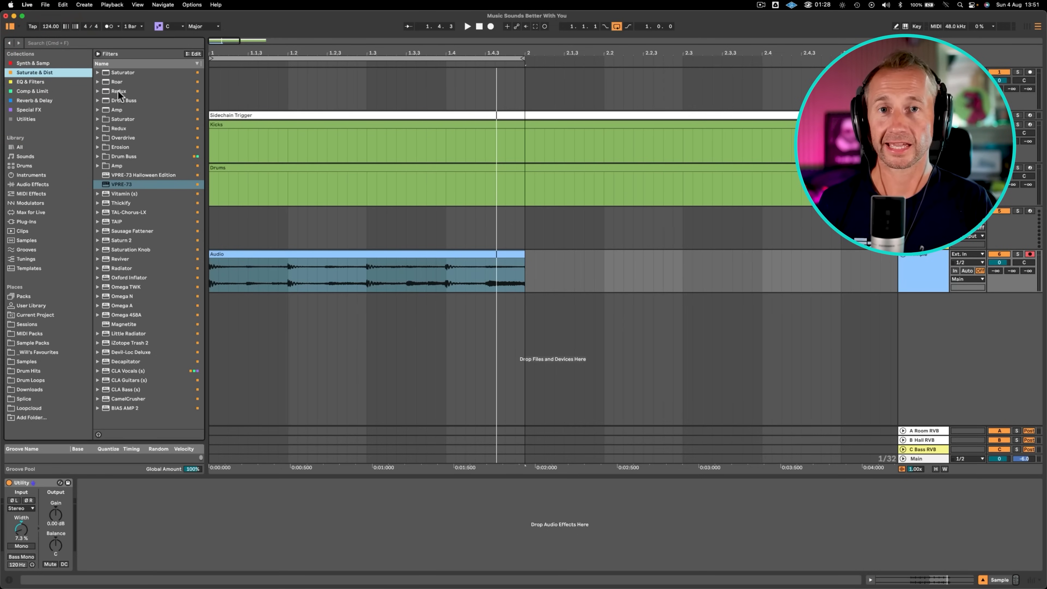
{"action": "left_click_drag", "start_coordinate": [119, 95], "coordinate": [149, 136]}
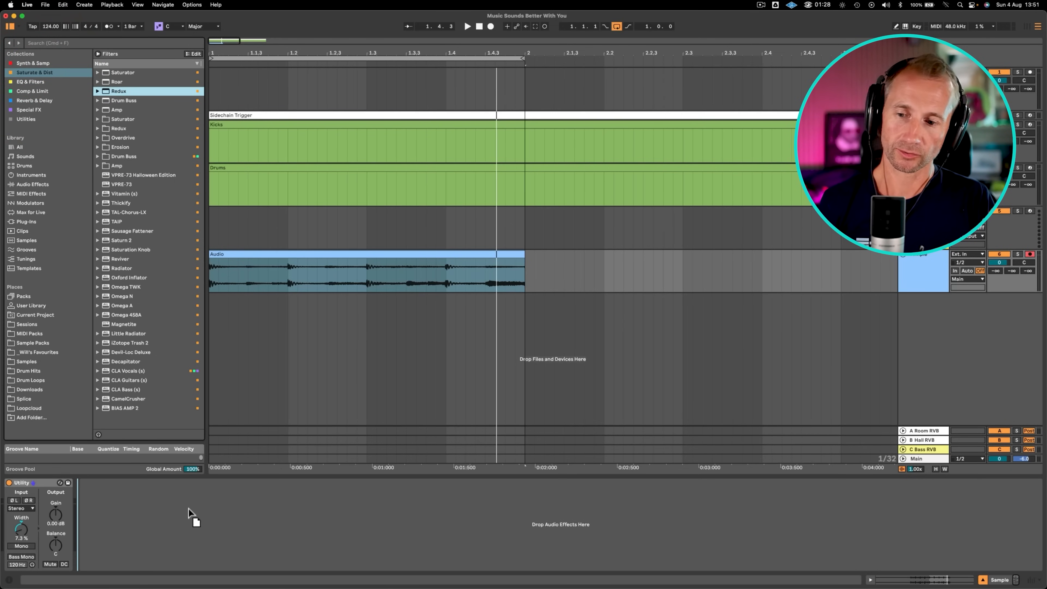
{"action": "left_click_drag", "start_coordinate": [189, 513], "coordinate": [188, 512]}
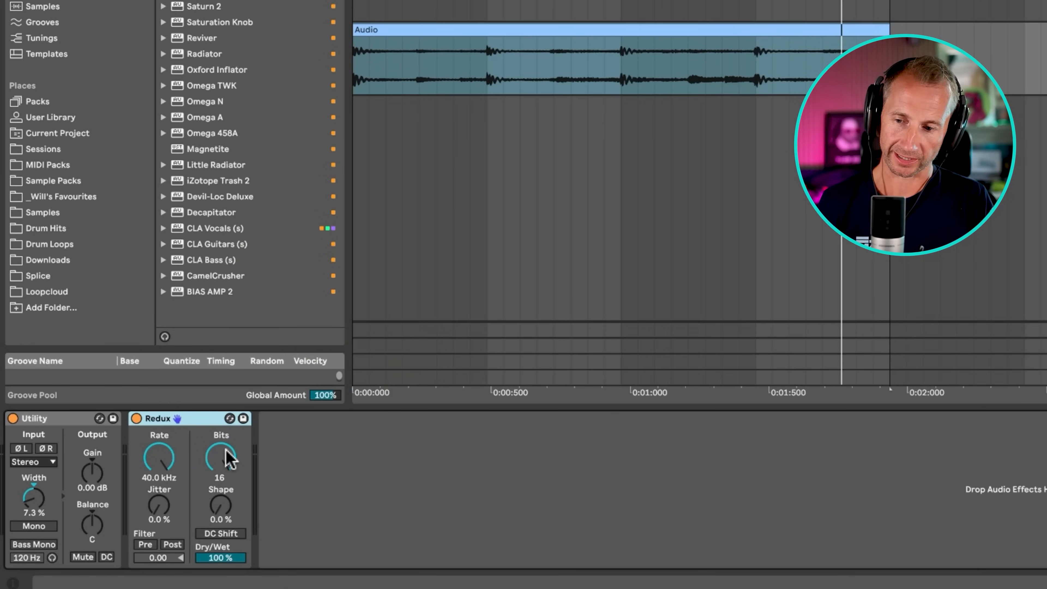
- Set the Redux to 8 bits, a 14.0 kHz rate and 95% dry/wet while listening to the loop
{"action": "left_click", "coordinate": [228, 458]}
{"action": "key", "text": "space"}
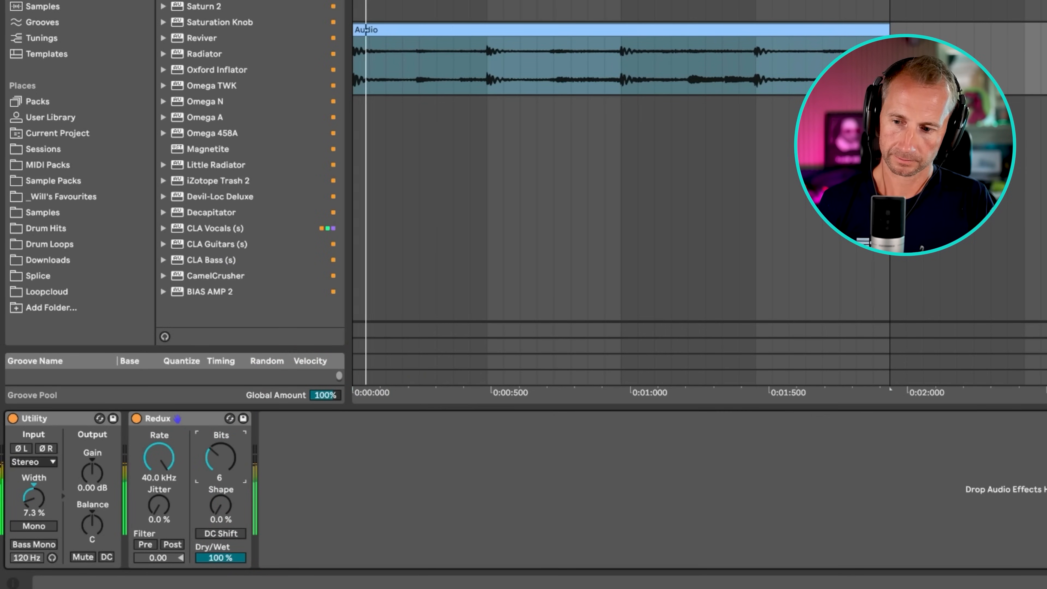
{"action": "left_click_drag", "start_coordinate": [228, 458], "coordinate": [228, 503]}
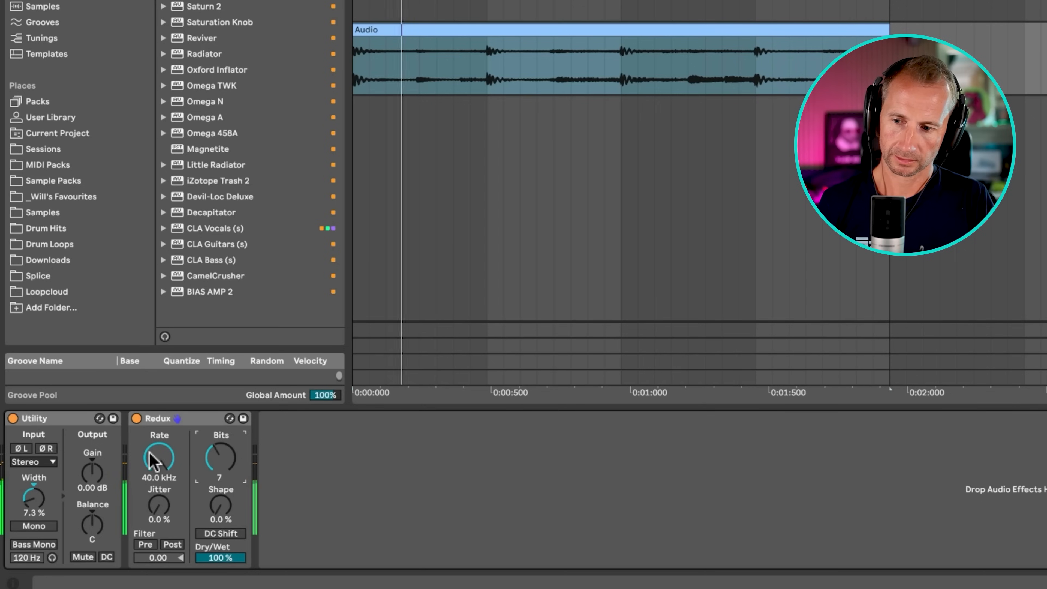
{"action": "left_click_drag", "start_coordinate": [155, 460], "coordinate": [154, 486]}
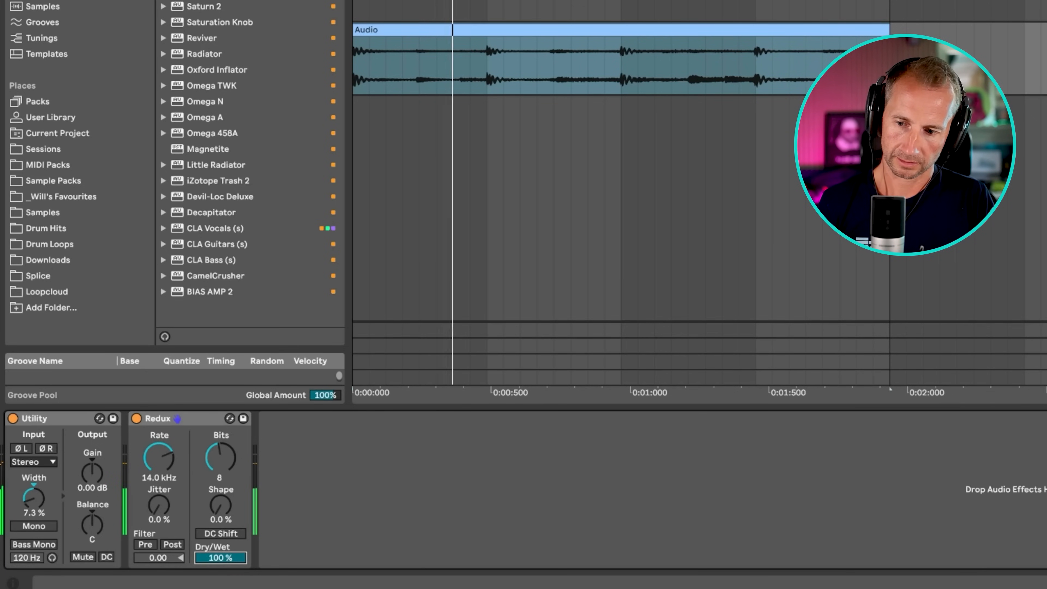
{"action": "left_click_drag", "start_coordinate": [234, 561], "coordinate": [234, 524]}
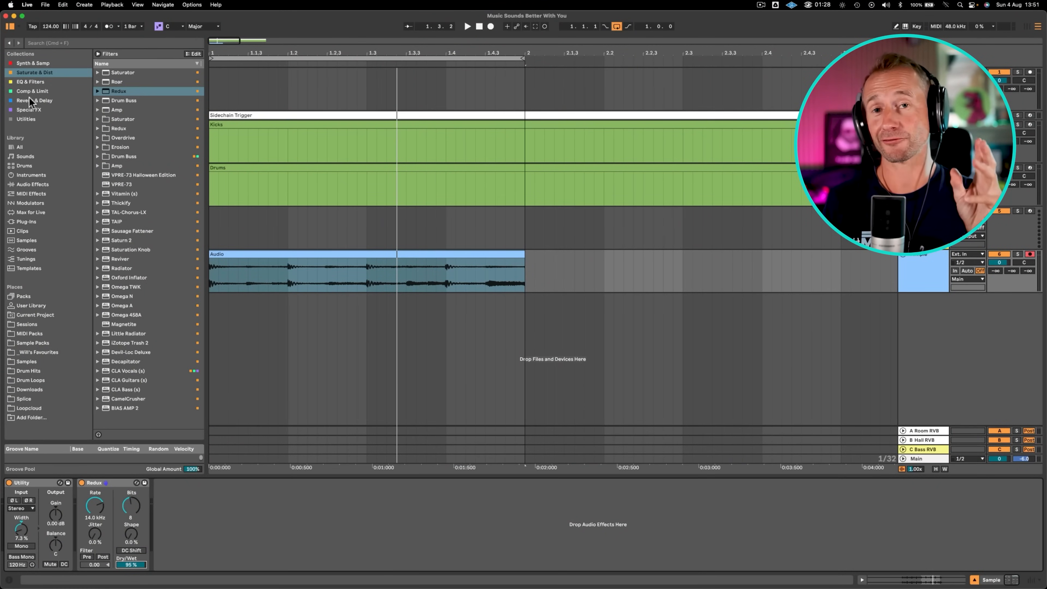
- Add a Phaser-Flanger from the Special FX collection after the Redux on the Sample track
{"action": "left_click", "coordinate": [28, 110]}
{"action": "left_click", "coordinate": [137, 202]}
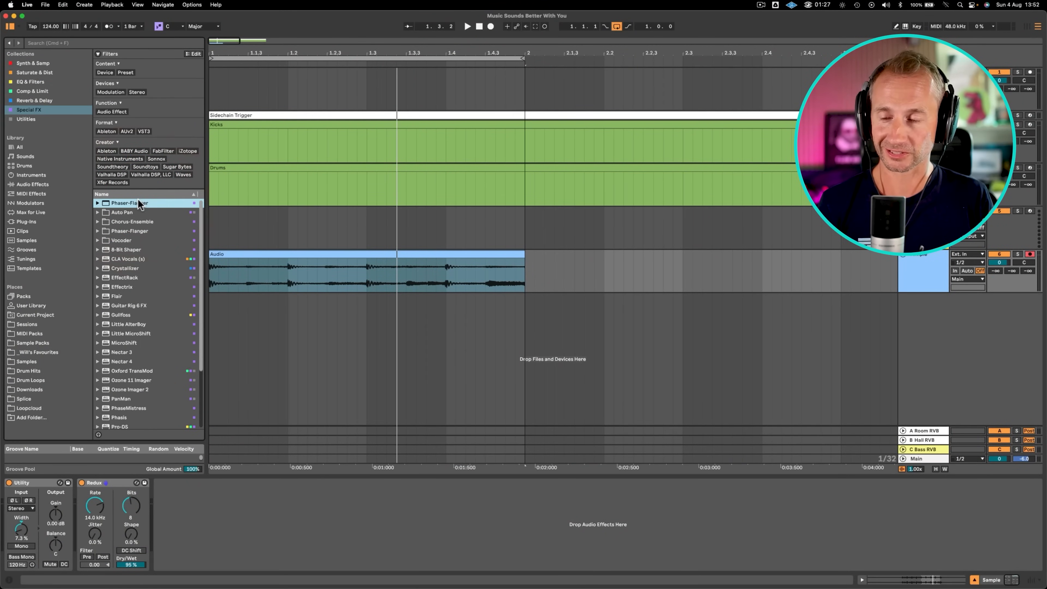
{"action": "left_click_drag", "start_coordinate": [243, 513], "coordinate": [243, 516]}
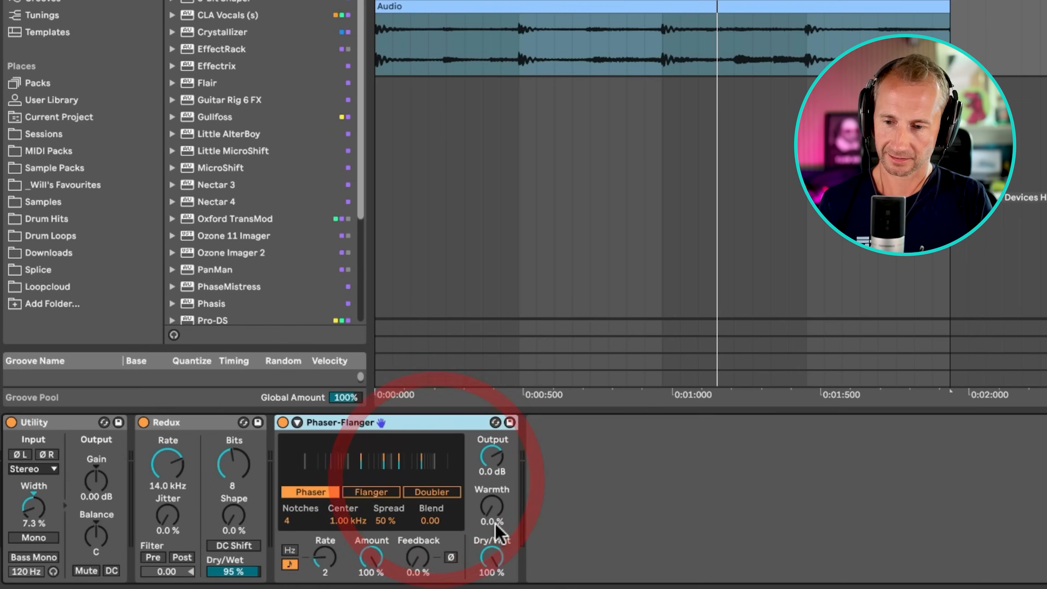
- Play the loop, set the Phaser-Flanger's center to 646 Hz and switch its modulation to a free rate of 0.21 Hz
{"action": "left_click", "coordinate": [368, 559]}
{"action": "key", "text": "space"}
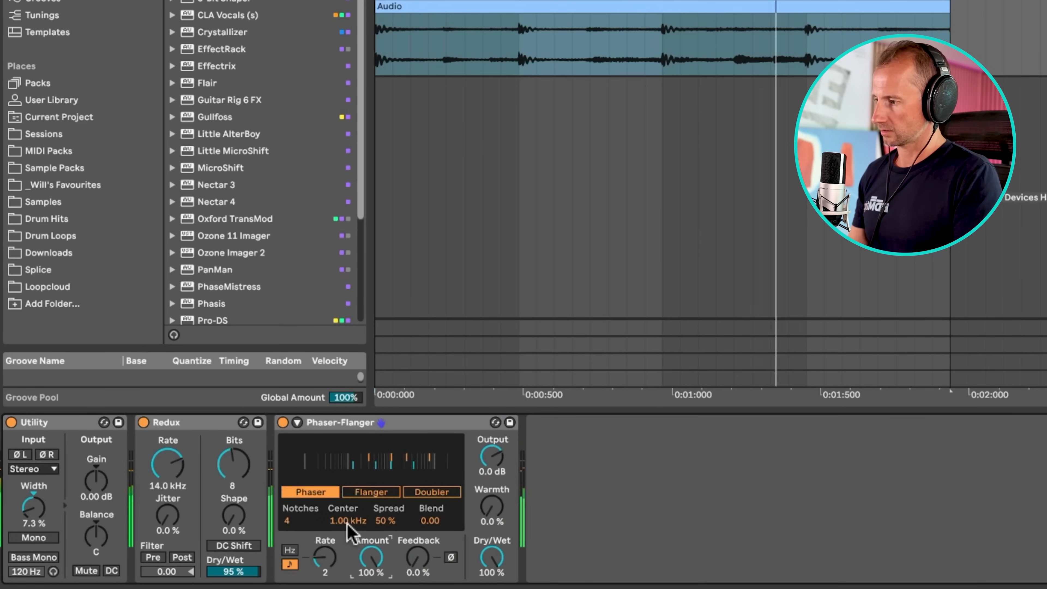
{"action": "left_click_drag", "start_coordinate": [349, 518], "coordinate": [348, 530]}
{"action": "left_click", "coordinate": [290, 550]}
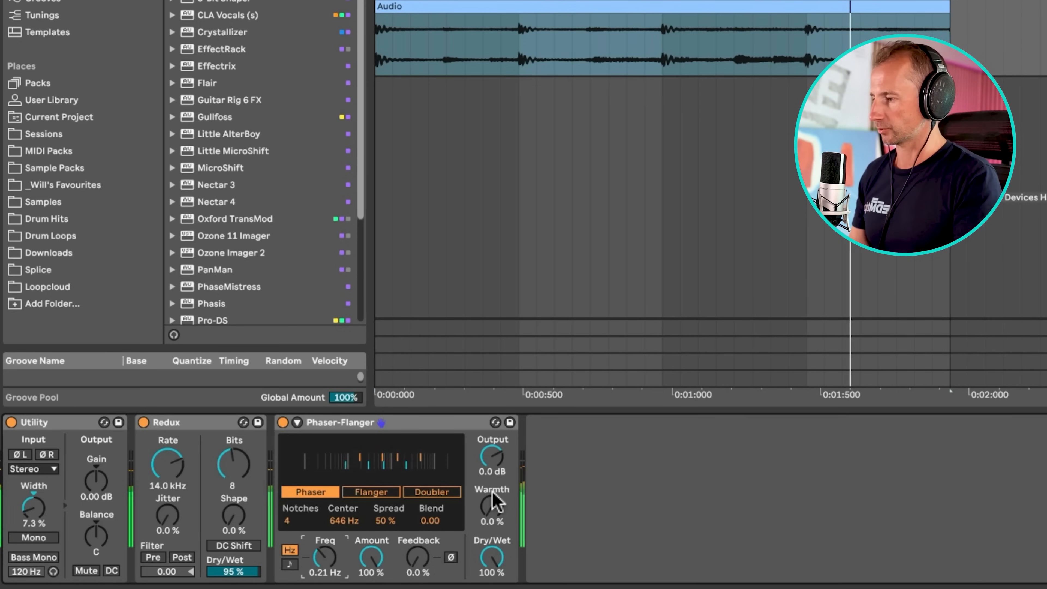
- Set the Phaser-Flanger to 67% warmth, 56% feedback, 50% dry/wet and a modulation rate of 0.13 Hz
{"action": "left_click_drag", "start_coordinate": [492, 558], "coordinate": [492, 586]}
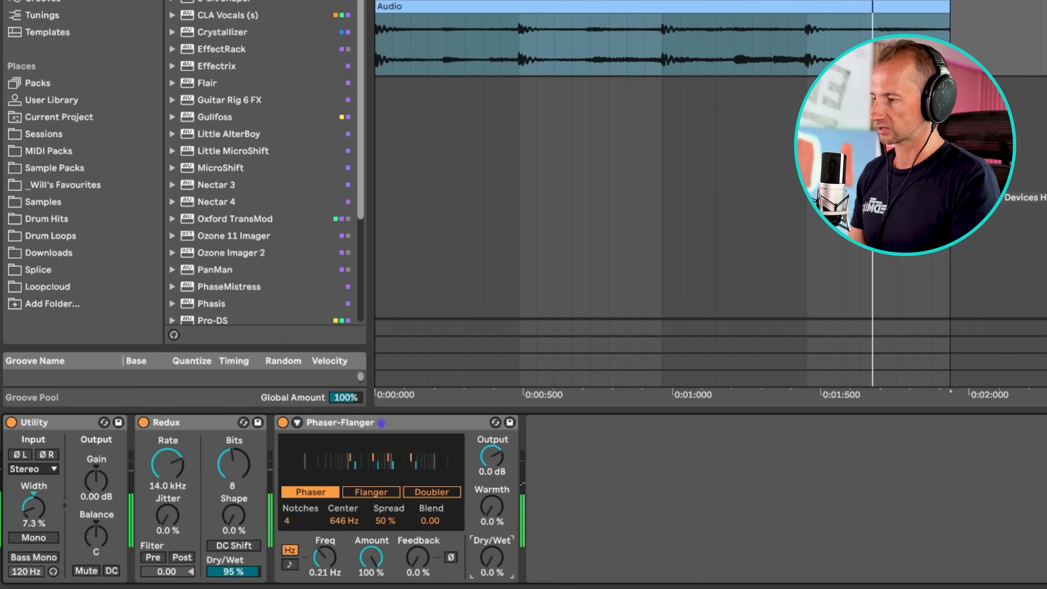
{"action": "left_click_drag", "start_coordinate": [496, 510], "coordinate": [497, 448]}
{"action": "left_click_drag", "start_coordinate": [500, 569], "coordinate": [501, 526]}
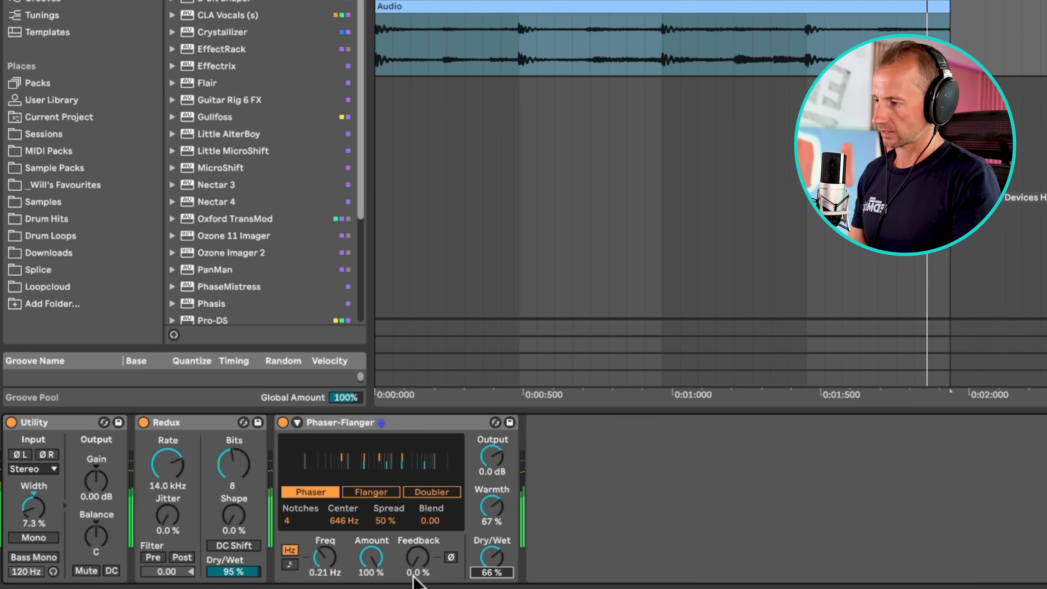
{"action": "left_click_drag", "start_coordinate": [420, 555], "coordinate": [420, 516]}
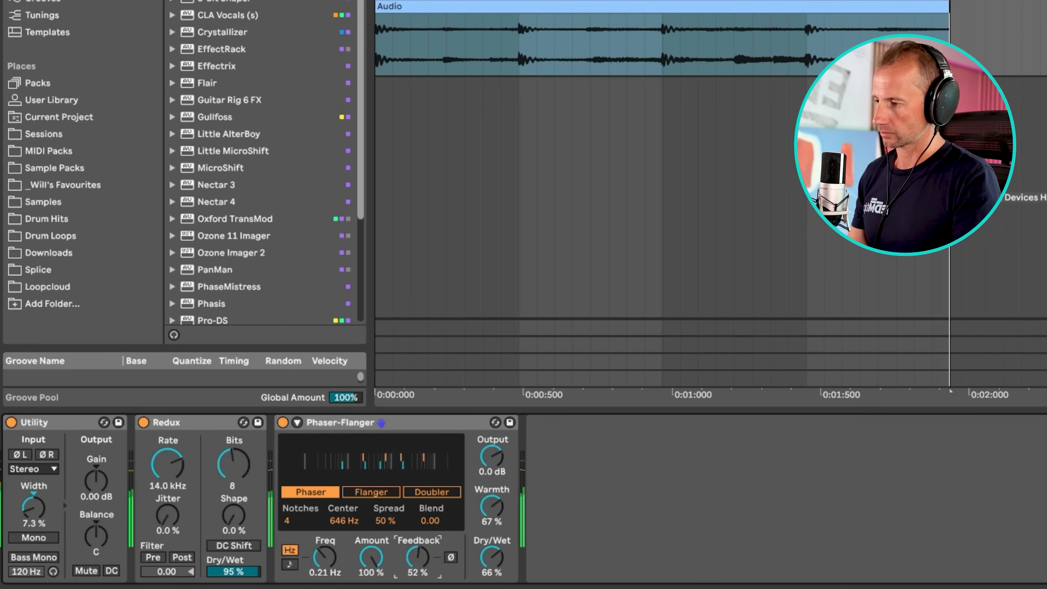
{"action": "left_click_drag", "start_coordinate": [418, 557], "coordinate": [418, 540]}
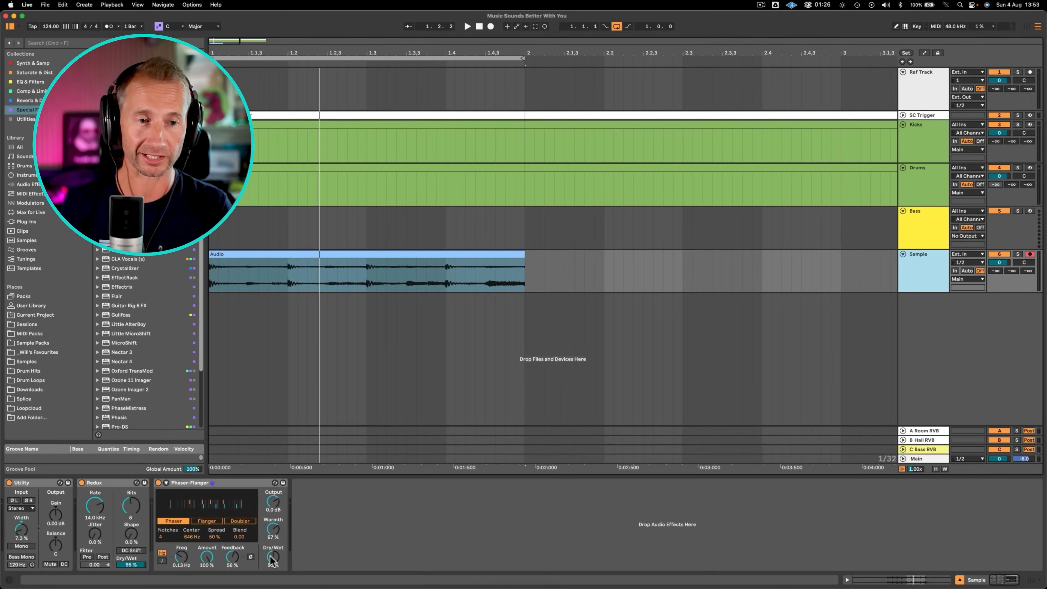
- During playback, send the Sample track to the Hall RVB return at -23 dB and shorten the reverb's decay to 2.89 s, auditioning it soloed
{"action": "left_click", "coordinate": [927, 440]}
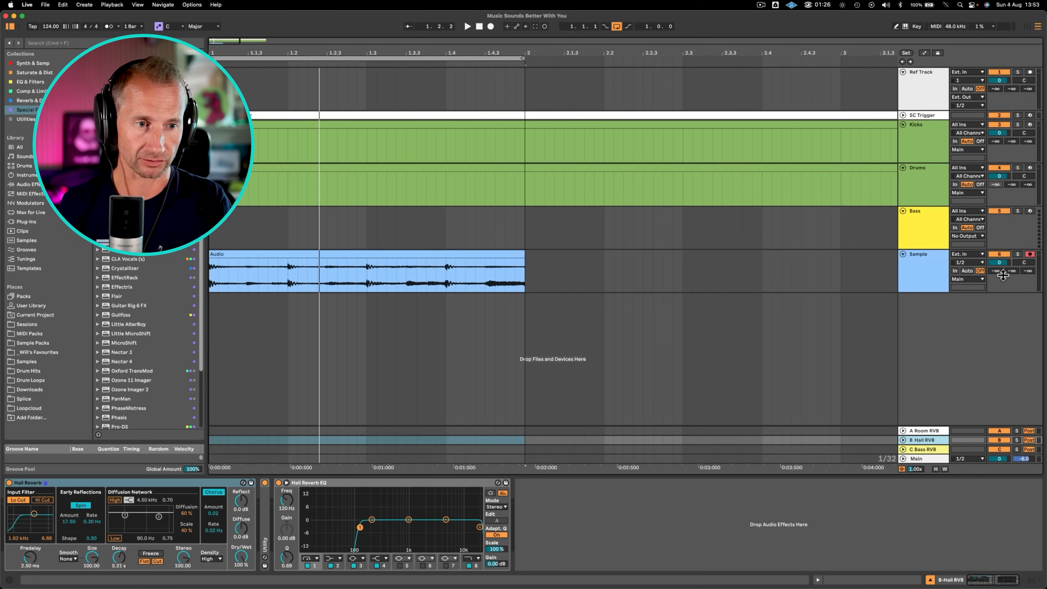
{"action": "key", "text": "space"}
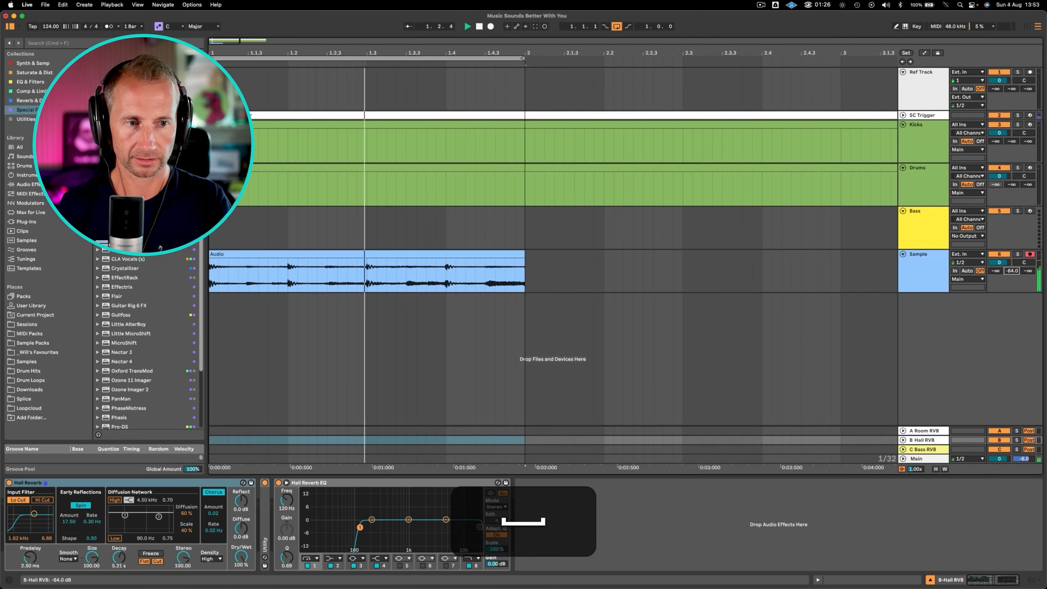
{"action": "left_click_drag", "start_coordinate": [1011, 271], "coordinate": [1011, 247]}
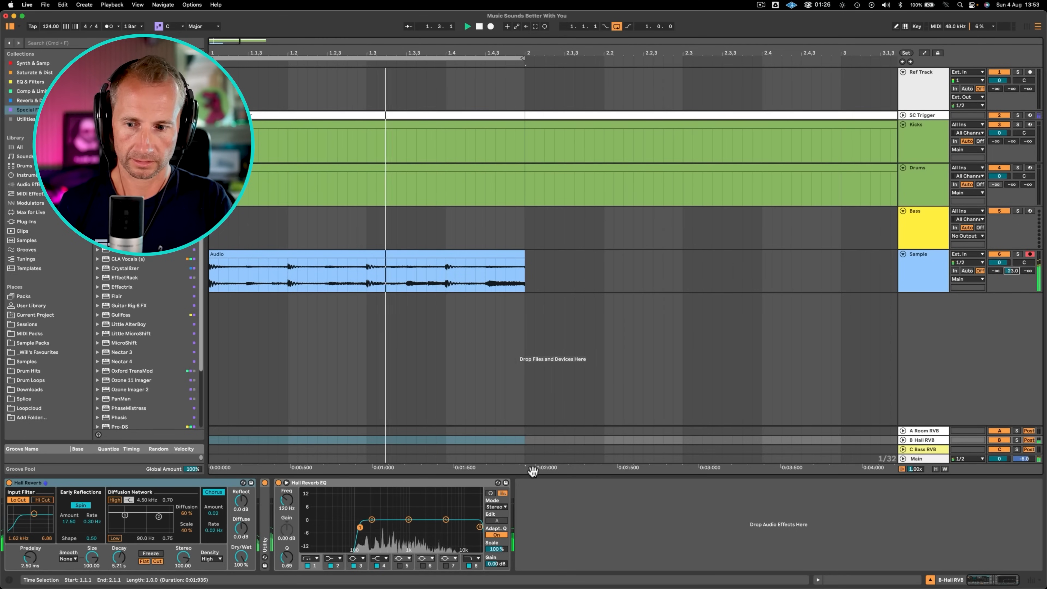
{"action": "left_click_drag", "start_coordinate": [120, 557], "coordinate": [120, 573]}
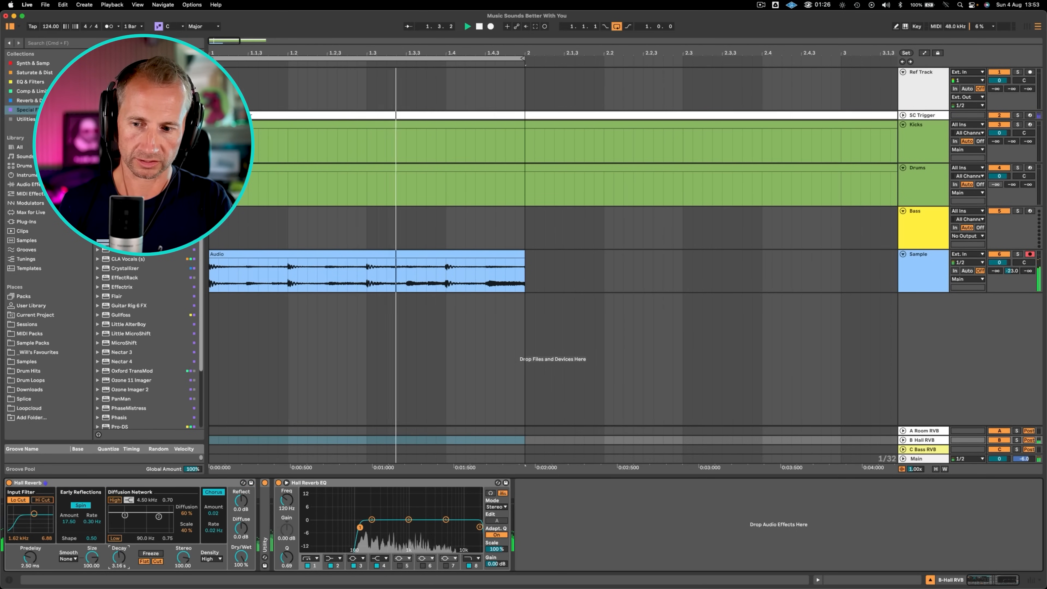
{"action": "left_click", "coordinate": [1016, 440]}
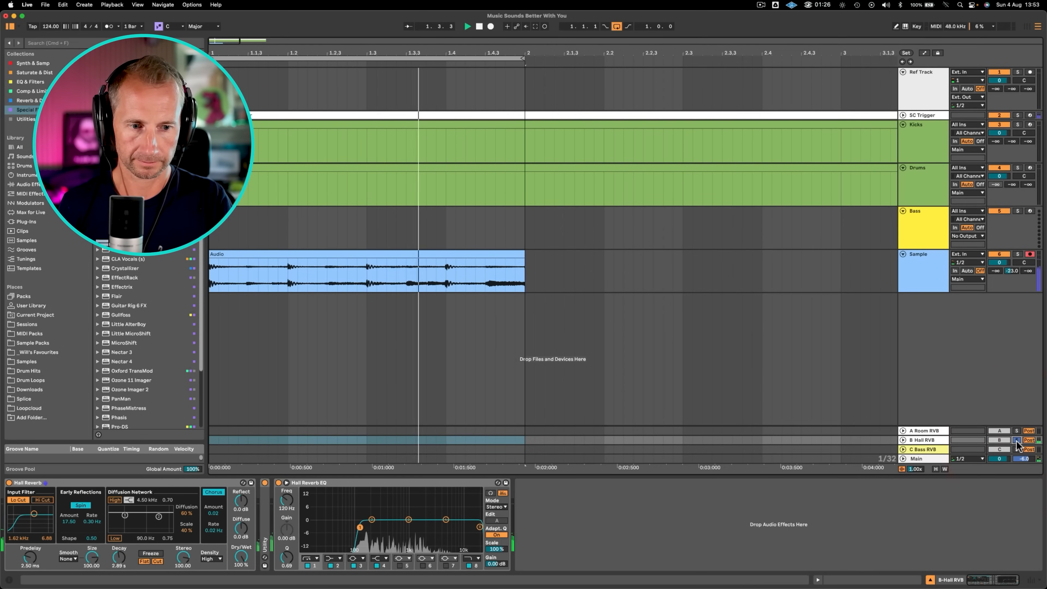
- Copy the Sample track's Phaser-Flanger and paste it after the Hall Reverb EQ on the Hall RVB return
{"action": "left_click", "coordinate": [914, 272]}
{"action": "left_click", "coordinate": [251, 482]}
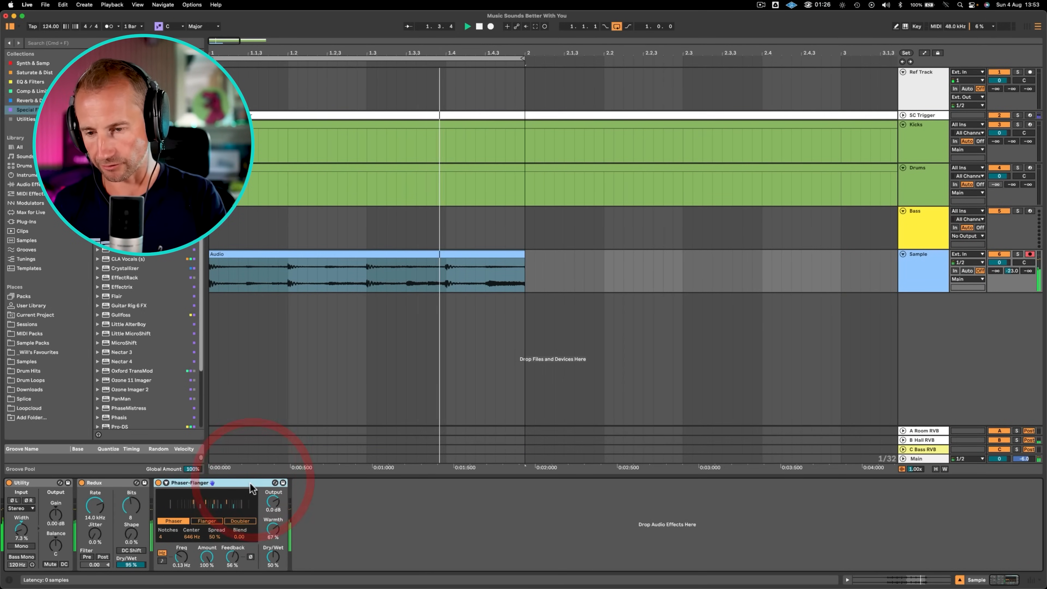
{"action": "left_click", "coordinate": [250, 484]}
{"action": "key", "text": "super+c"}
{"action": "left_click", "coordinate": [924, 440]}
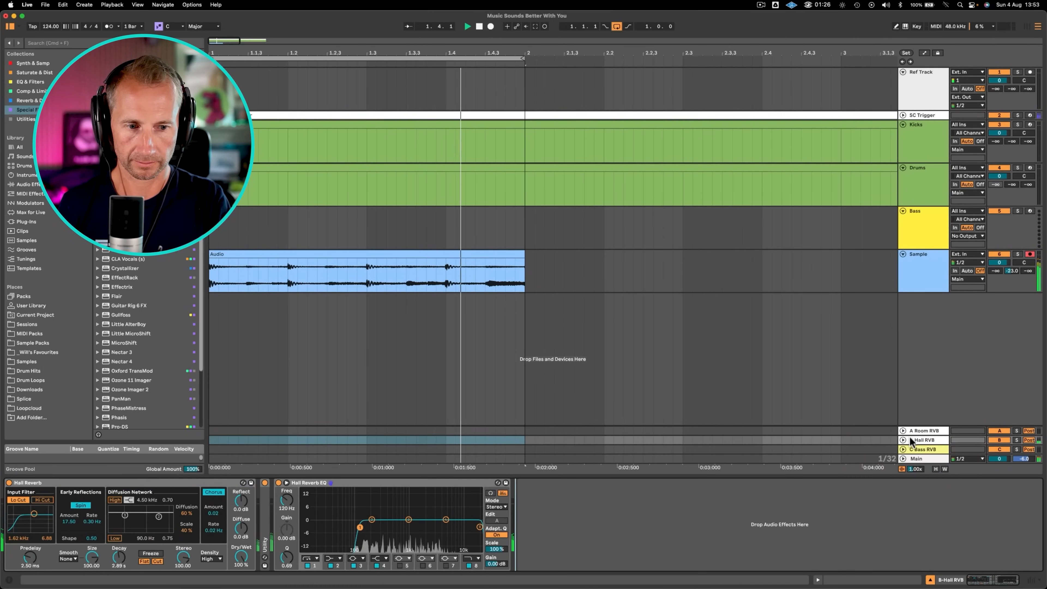
{"action": "left_click", "coordinate": [911, 440]}
{"action": "left_click", "coordinate": [708, 496]}
{"action": "key", "text": "super+v"}
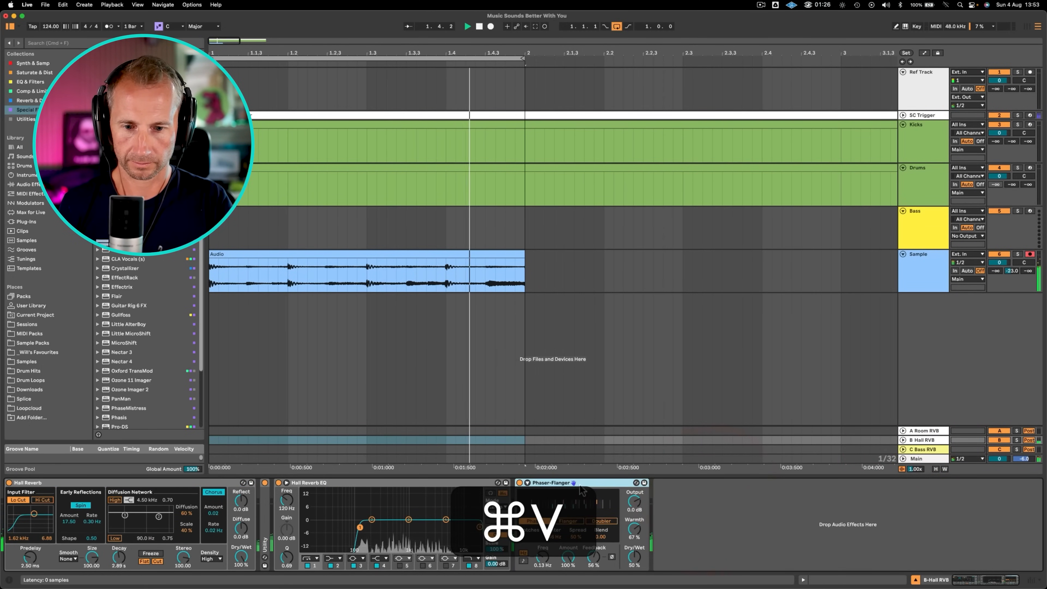
- Move the Phaser-Flanger before the Hall Reverb EQ on the Hall RVB return, audition it, return to the Sample track and stop playback
{"action": "left_click_drag", "start_coordinate": [581, 490], "coordinate": [290, 502]}
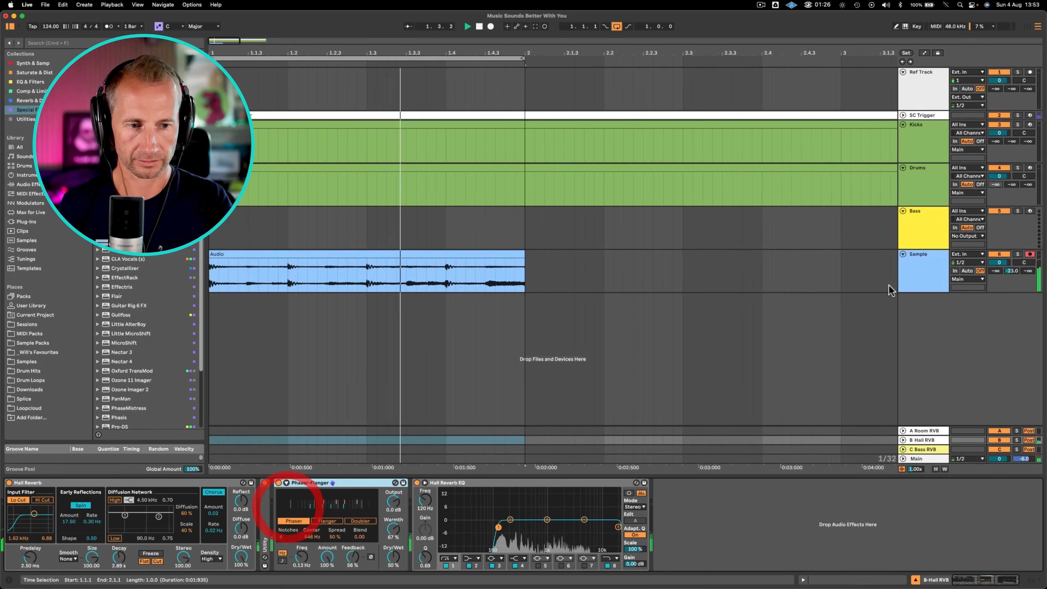
{"action": "left_click", "coordinate": [1000, 440]}
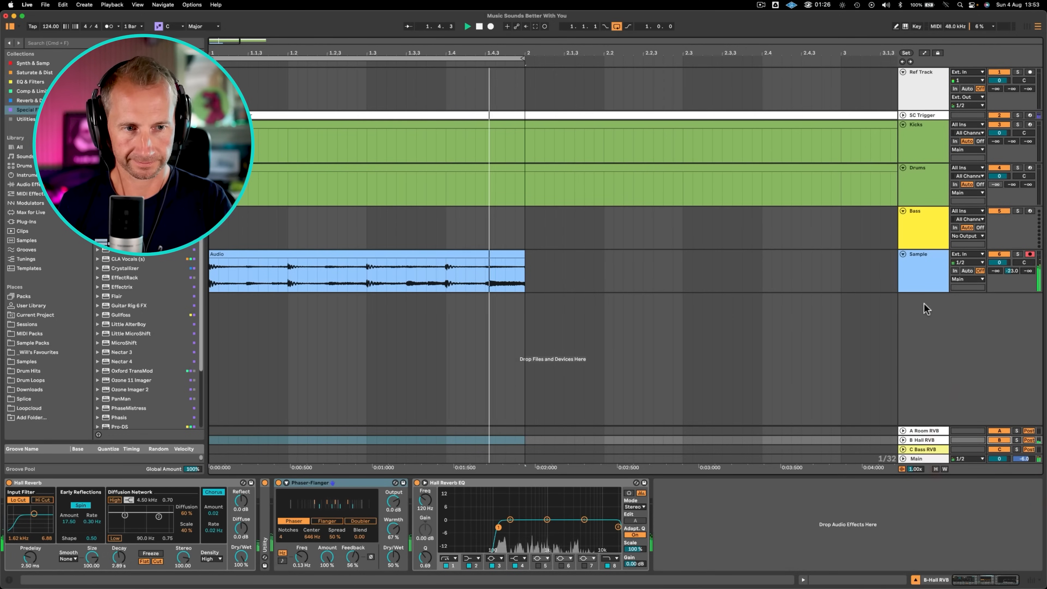
{"action": "left_click", "coordinate": [923, 286]}
{"action": "key", "text": "space"}
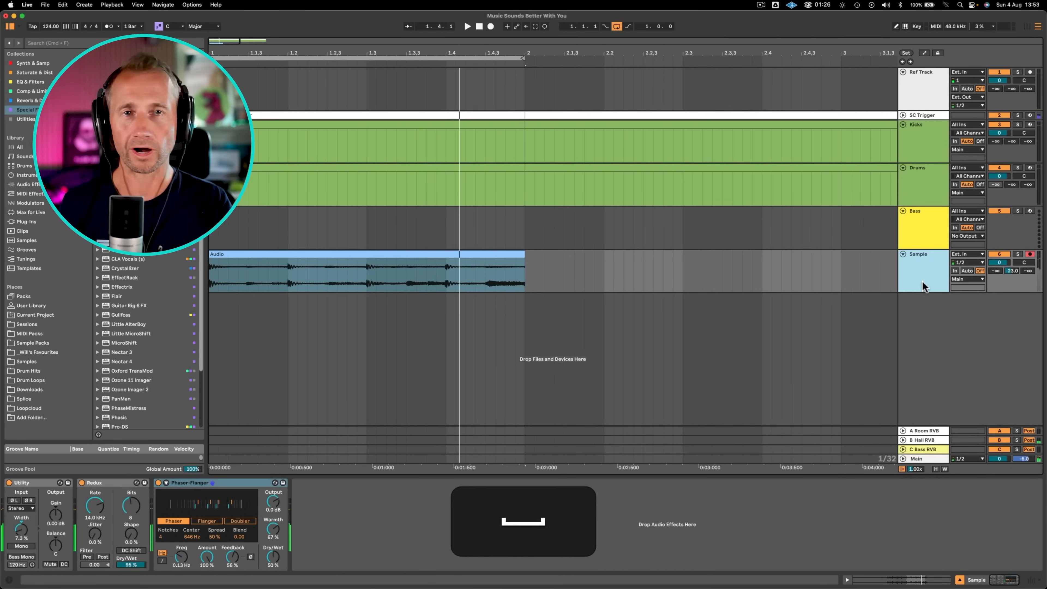
- Add an EQ Eight after the Sample track's Phaser-Flanger and, during playback, raise its low-cut frequency to 177 Hz
{"action": "left_click", "coordinate": [59, 91]}
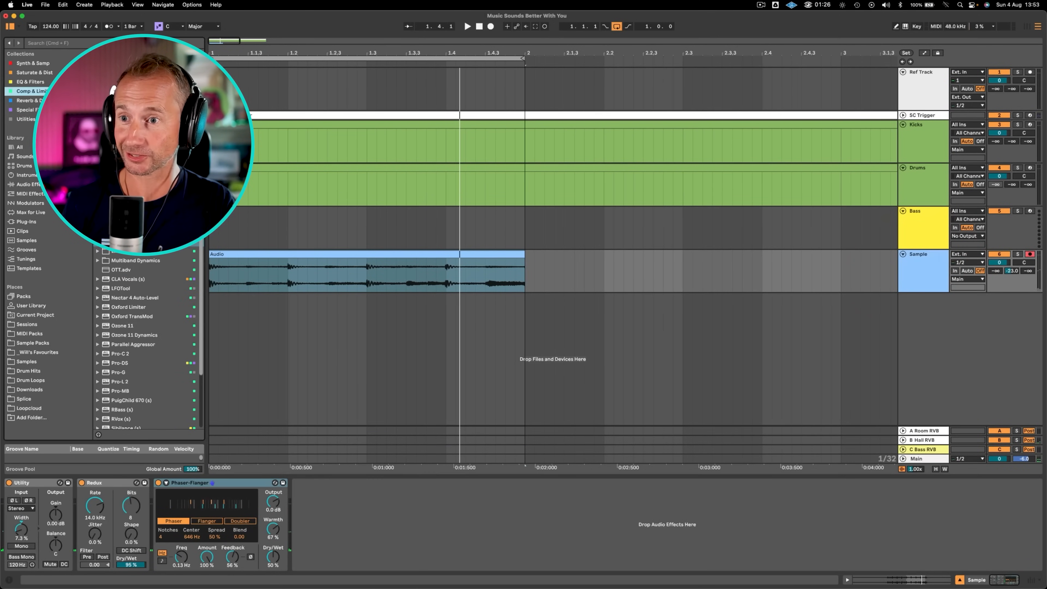
{"action": "left_click", "coordinate": [59, 80]}
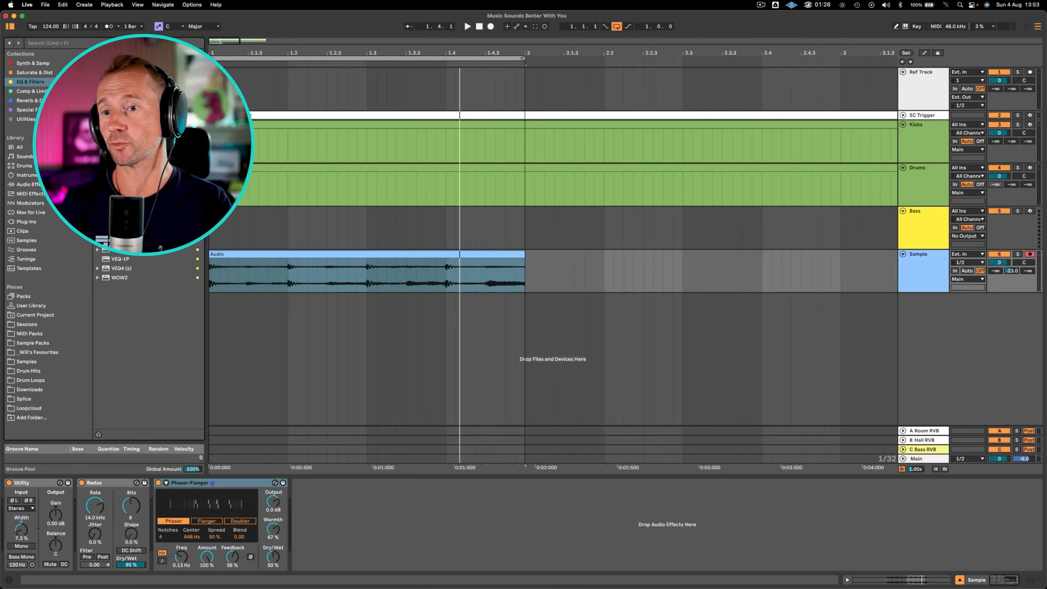
{"action": "left_click_drag", "start_coordinate": [288, 467], "coordinate": [347, 508]}
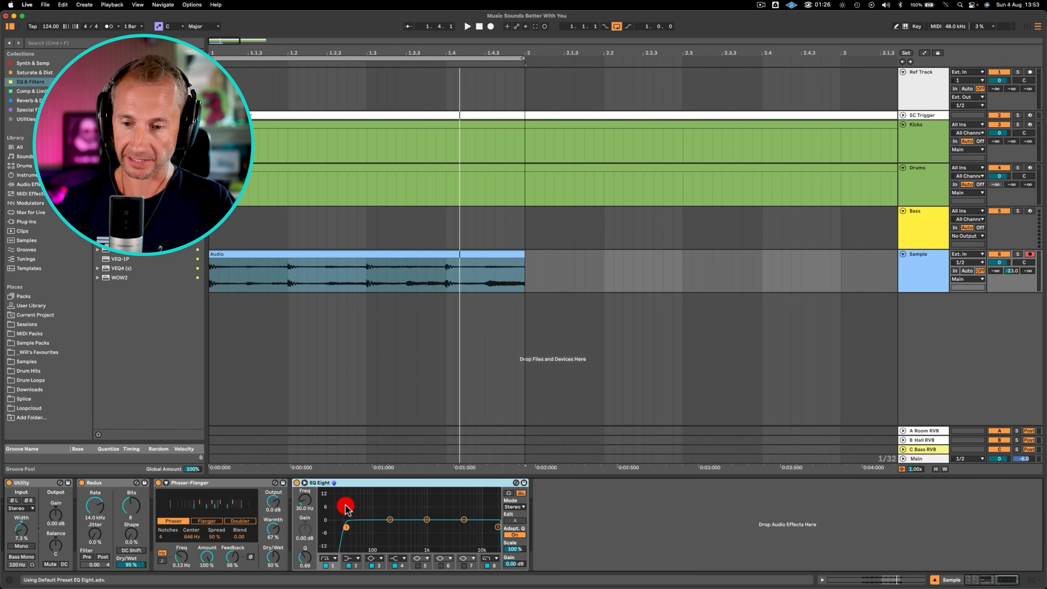
{"action": "left_click", "coordinate": [302, 500]}
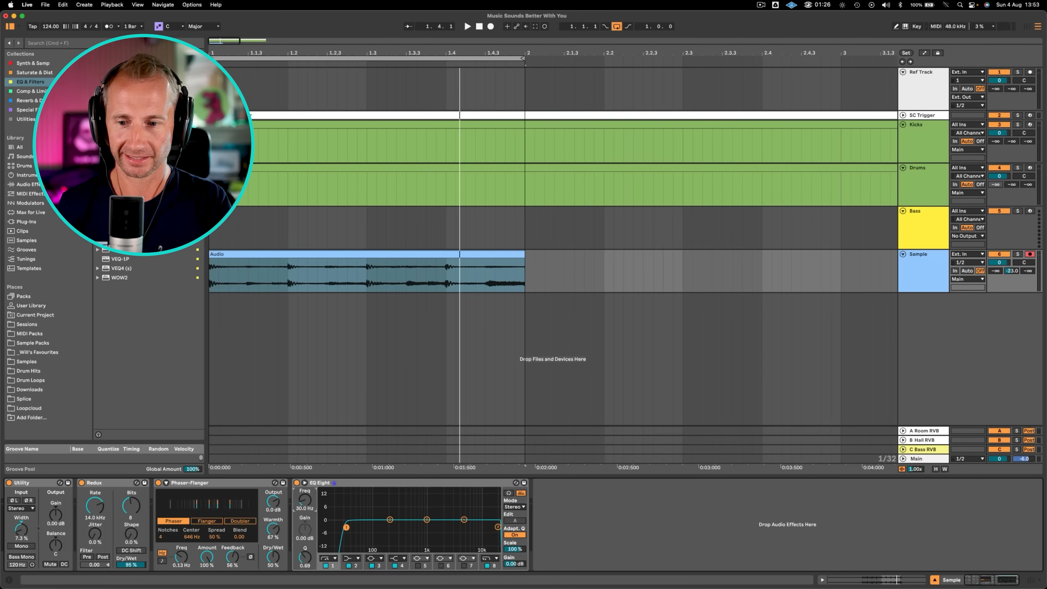
{"action": "key", "text": "space"}
{"action": "left_click_drag", "start_coordinate": [305, 500], "coordinate": [305, 479]}
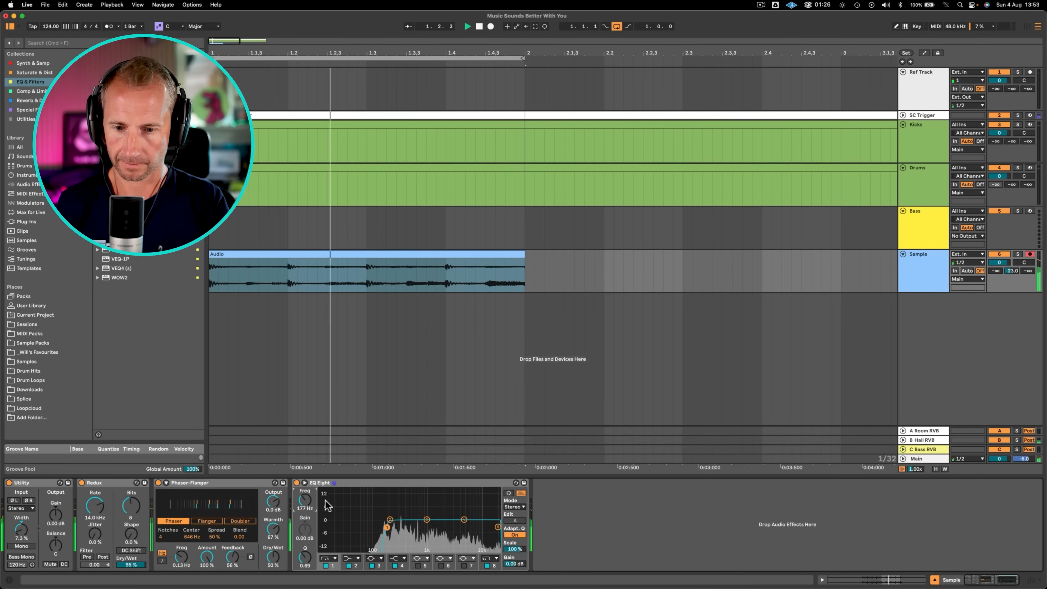
{"action": "left_click", "coordinate": [464, 520]}
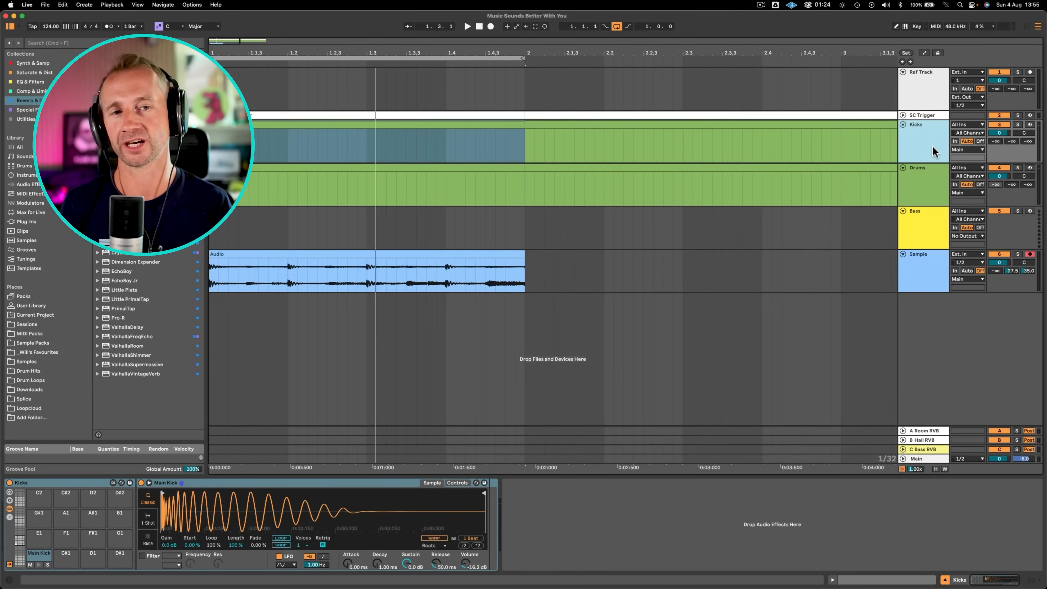
- Audition the numbered Will's Kick samples in the kick pack within the _Will's Favourites folder
{"action": "left_click", "coordinate": [21, 352]}
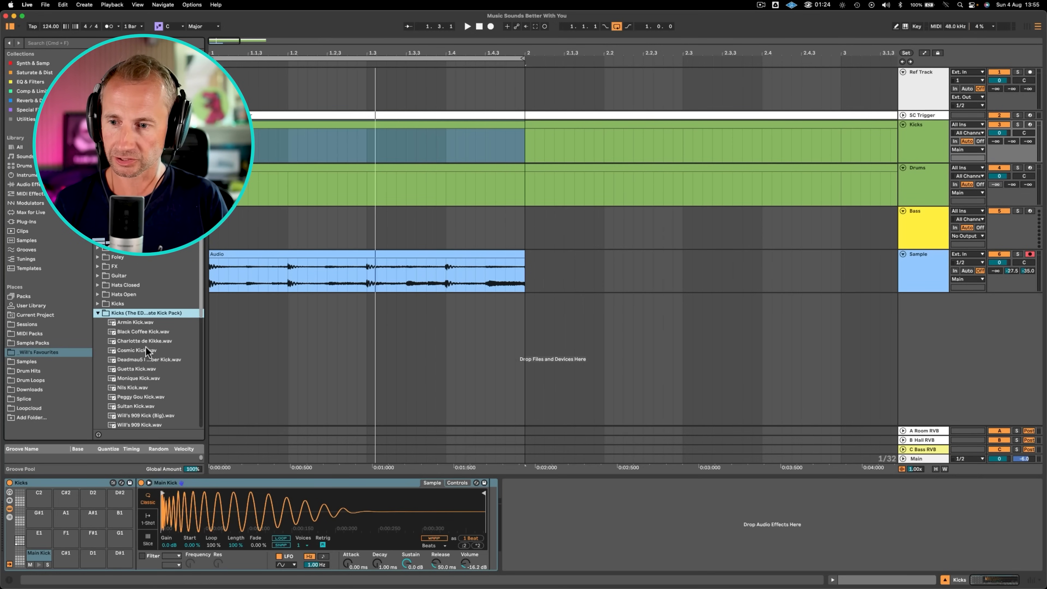
{"action": "scroll", "coordinate": [147, 349], "scroll_direction": "down", "scroll_amount": 6}
{"action": "left_click", "coordinate": [134, 299]}
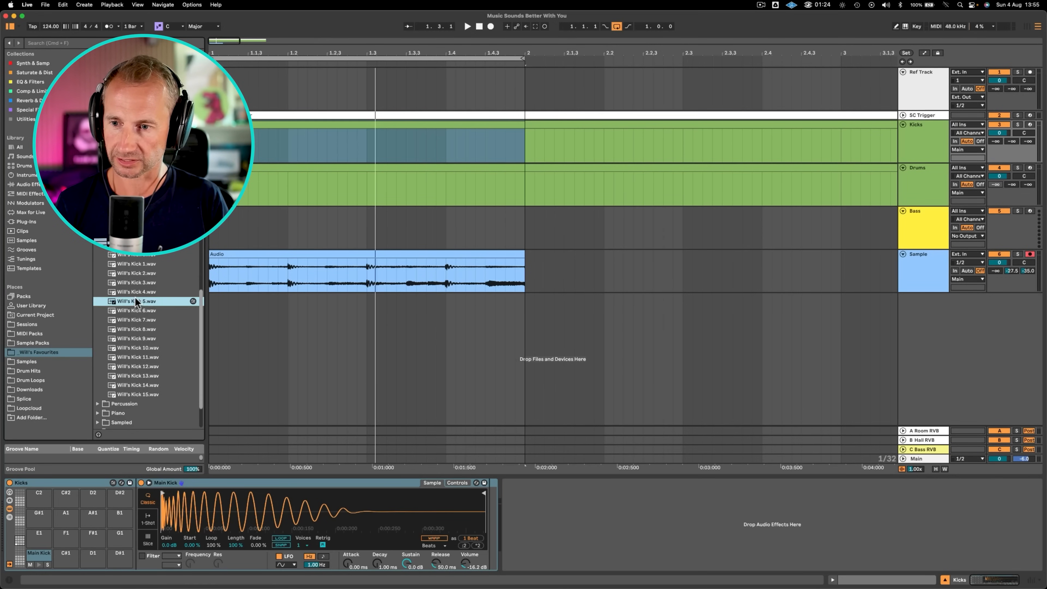
{"action": "key", "text": "Up"}
{"action": "key", "text": "Up"}
{"action": "left_click", "coordinate": [96, 433]}
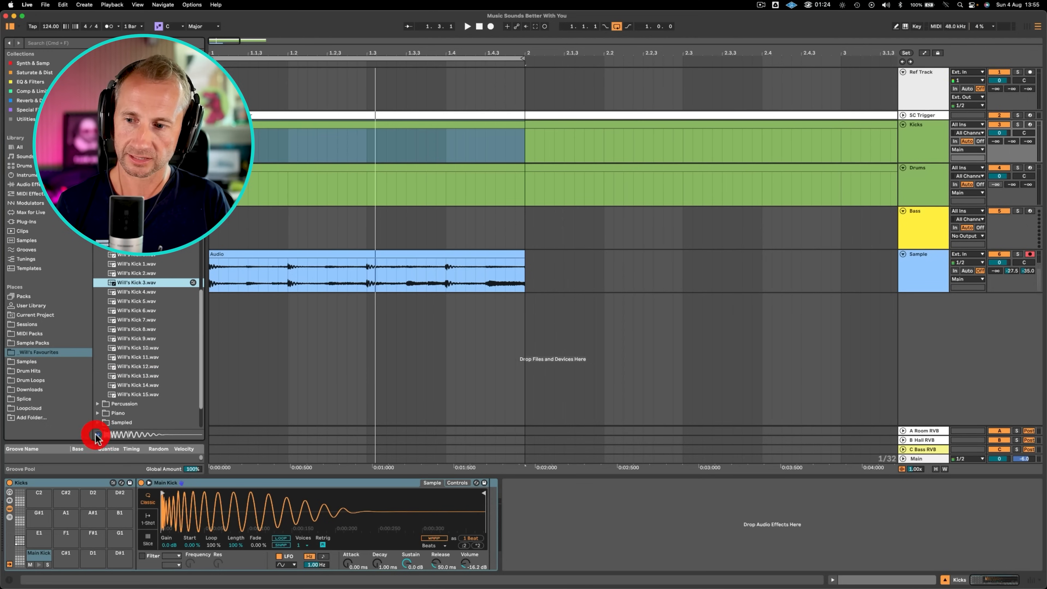
{"action": "key", "text": "Up"}
{"action": "key", "text": "Down"}
{"action": "key", "text": "Down"}
{"action": "key", "text": "Down"}
{"action": "key", "text": "Down"}
{"action": "key", "text": "Down"}
{"action": "key", "text": "Down"}
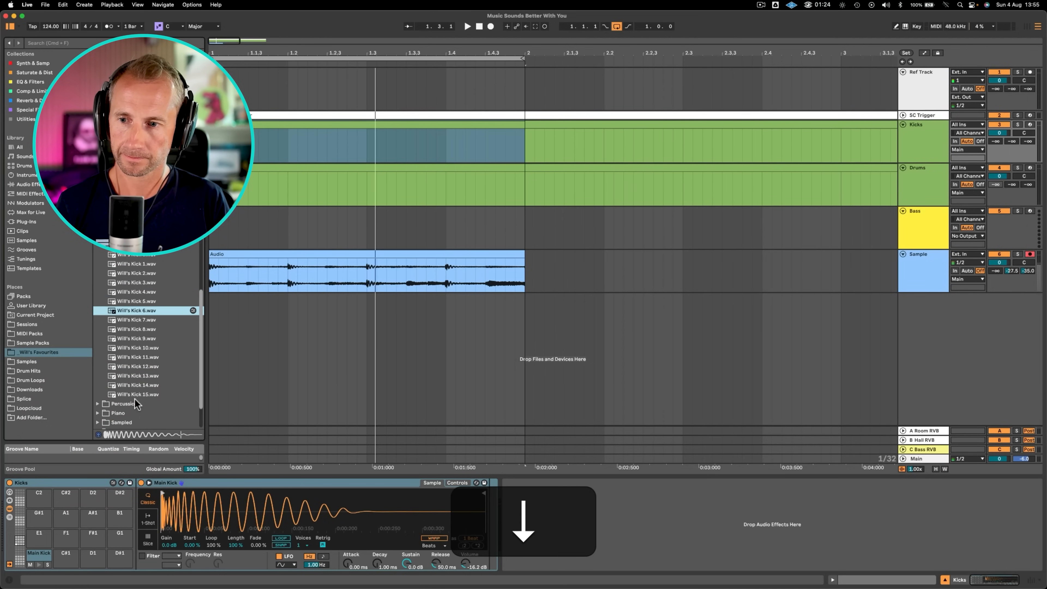
- Compare the neighbouring kick samples and load Will's Kick 6.wav into the Main Kick pad on the Kicks track
{"action": "key", "text": "Up"}
{"action": "key", "text": "Up"}
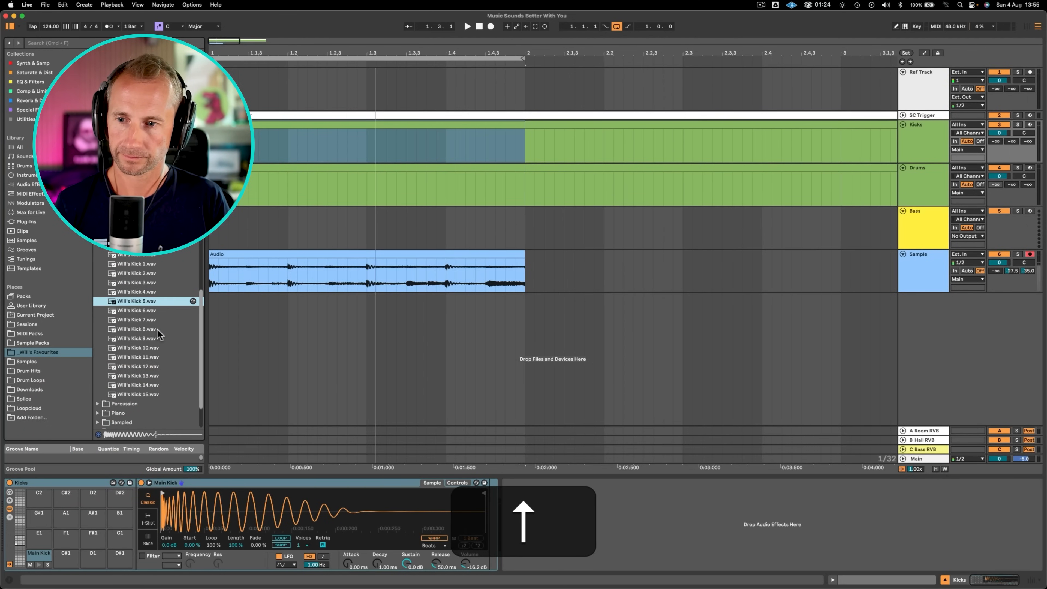
{"action": "key", "text": "Down"}
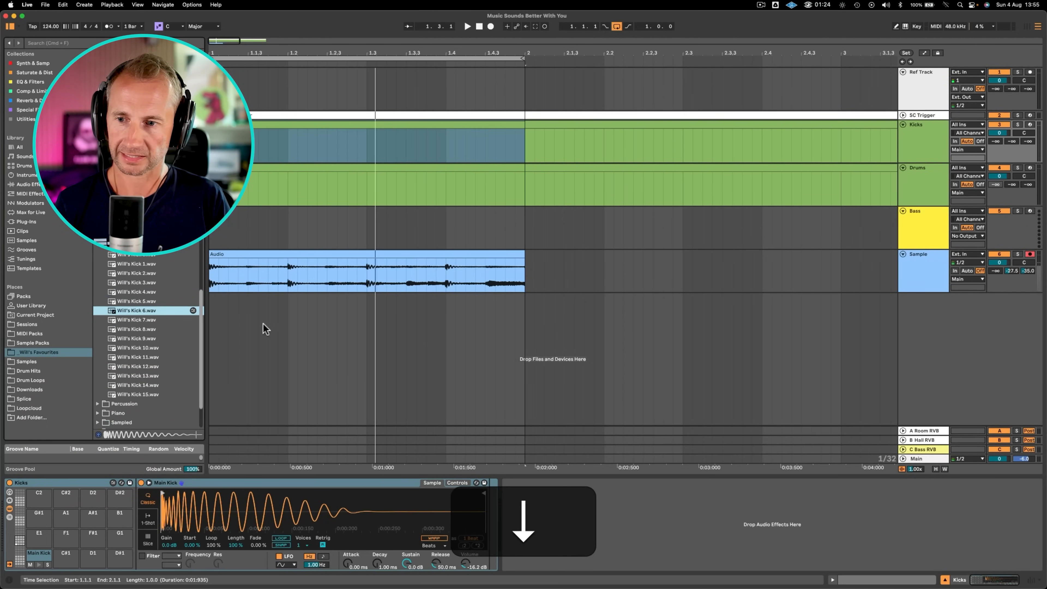
{"action": "left_click", "coordinate": [926, 155]}
{"action": "left_click_drag", "start_coordinate": [133, 309], "coordinate": [221, 495]}
- In the Kicks clip, place a Main Kick note on the first beat and duplicate it onto every following beat of the four bars
{"action": "double_click", "coordinate": [240, 125]}
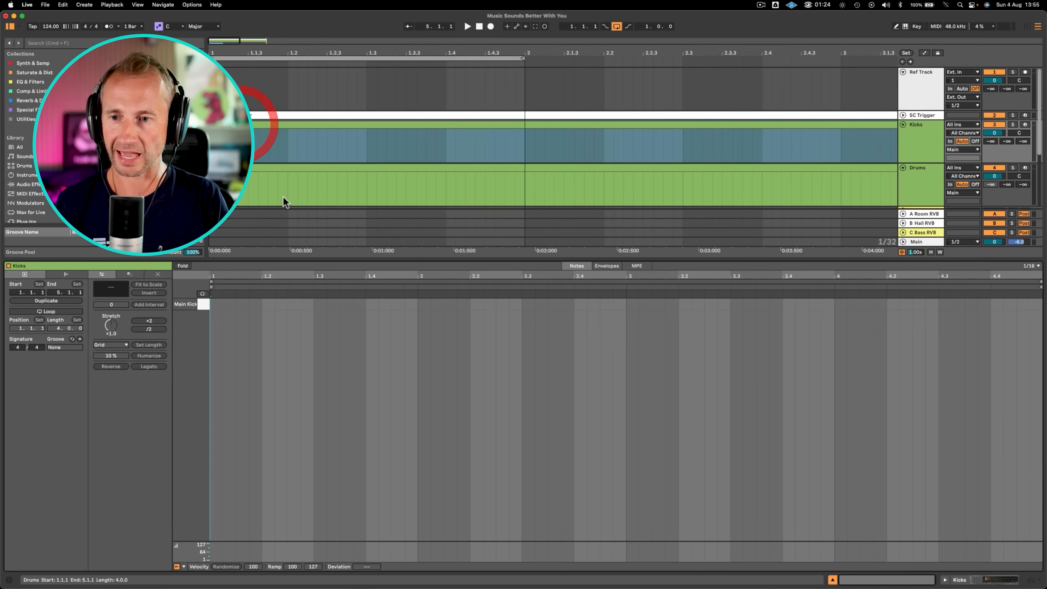
{"action": "double_click", "coordinate": [224, 304]}
{"action": "left_click", "coordinate": [187, 304]}
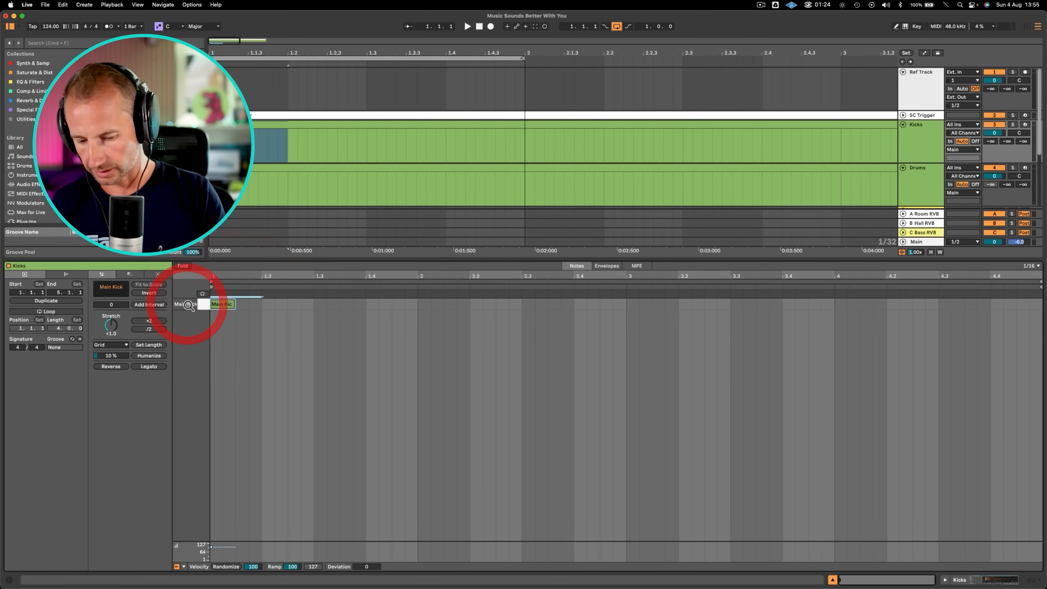
{"action": "key", "text": "super+d"}
{"action": "key", "text": "super+d"}
{"action": "key", "text": "super+d"}
{"action": "key", "text": "super+d"}
{"action": "key", "text": "super+d"}
{"action": "key", "text": "super+d"}
{"action": "key", "text": "super+d"}
{"action": "key", "text": "super+d"}
{"action": "key", "text": "super+d"}
{"action": "key", "text": "super+d"}
{"action": "key", "text": "super+d"}
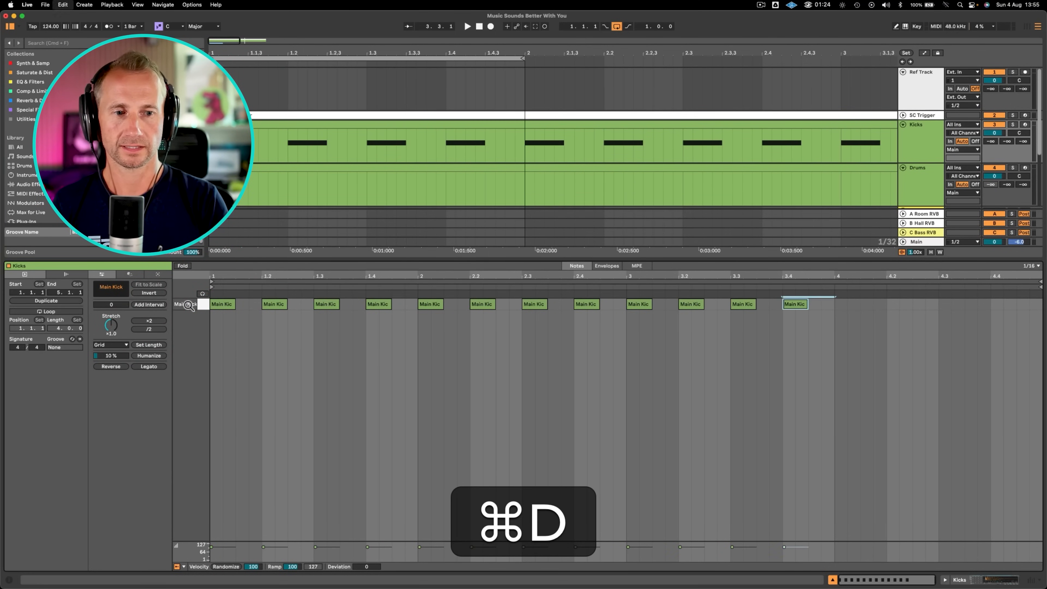
{"action": "key", "text": "shift+Tab"}
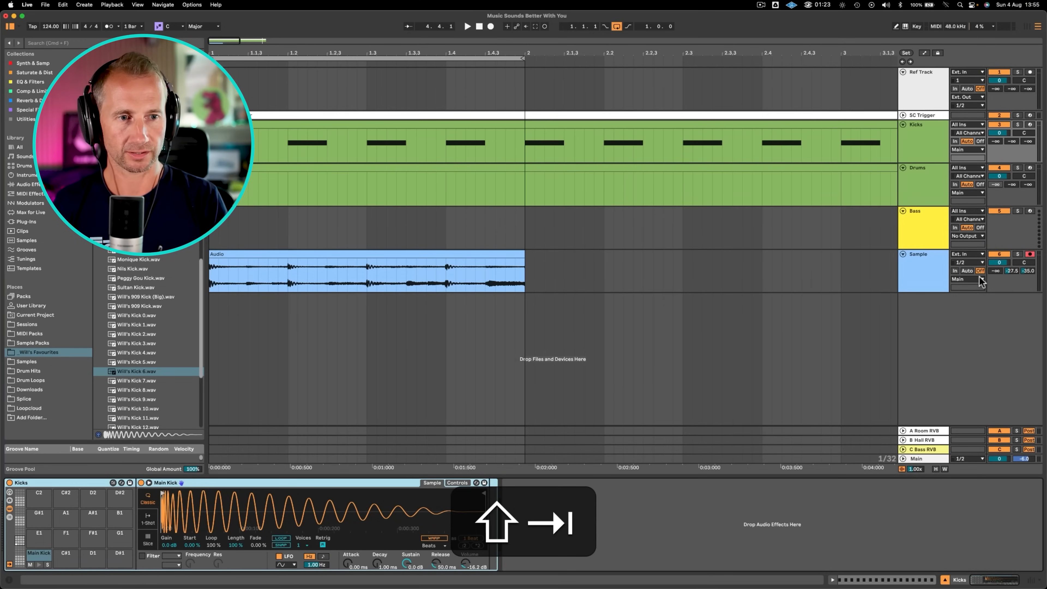
- Play the loop to audition the kick against the sample, stop playback and save the set
{"action": "key", "text": "space"}
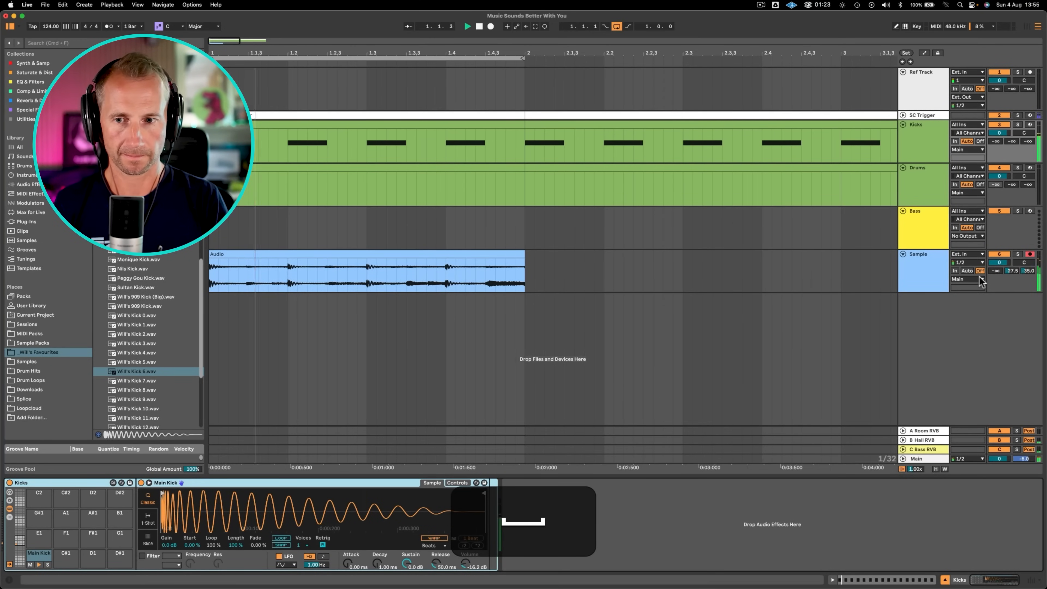
{"action": "left_click", "coordinate": [924, 145]}
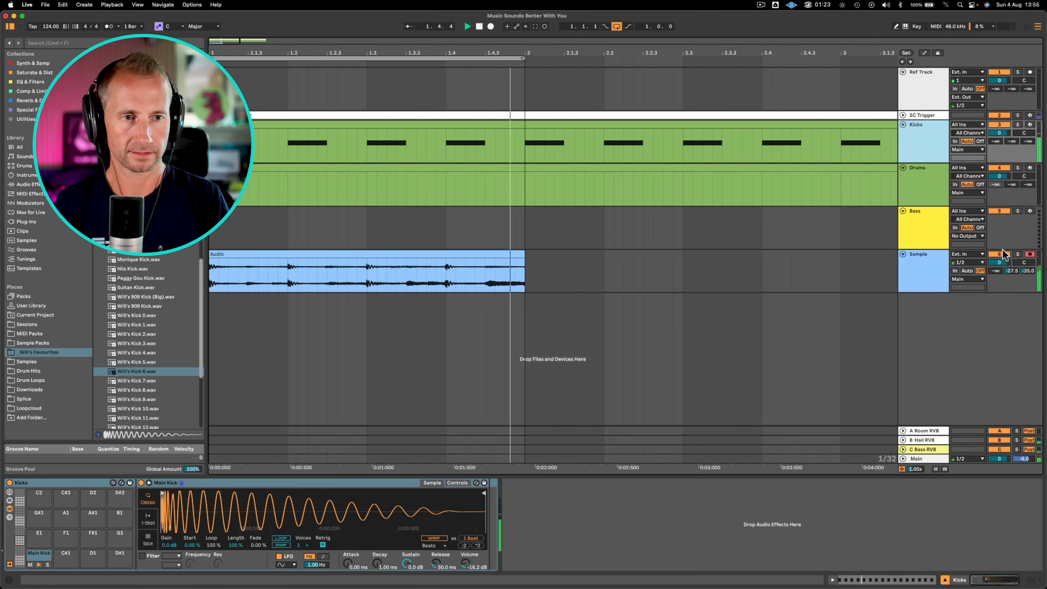
{"action": "left_click", "coordinate": [1003, 125]}
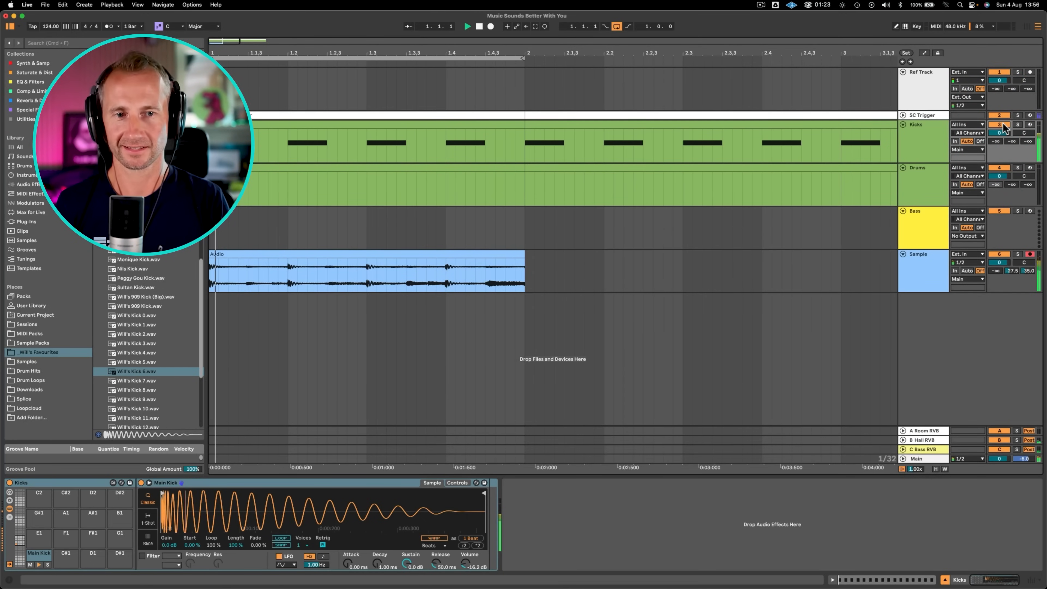
{"action": "left_click", "coordinate": [927, 142]}
{"action": "key", "text": "space"}
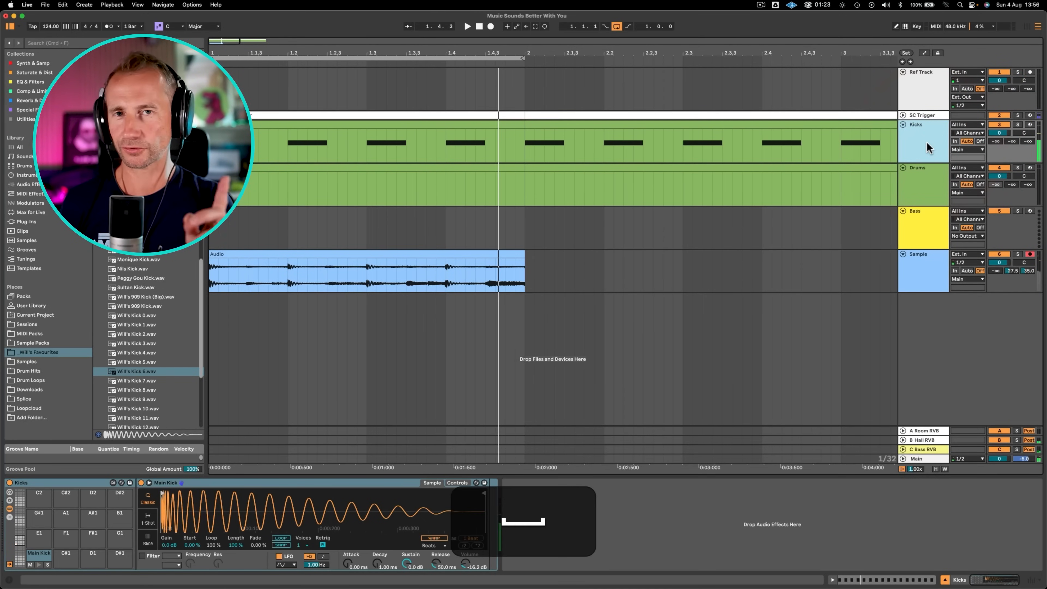
{"action": "key", "text": "super+s"}
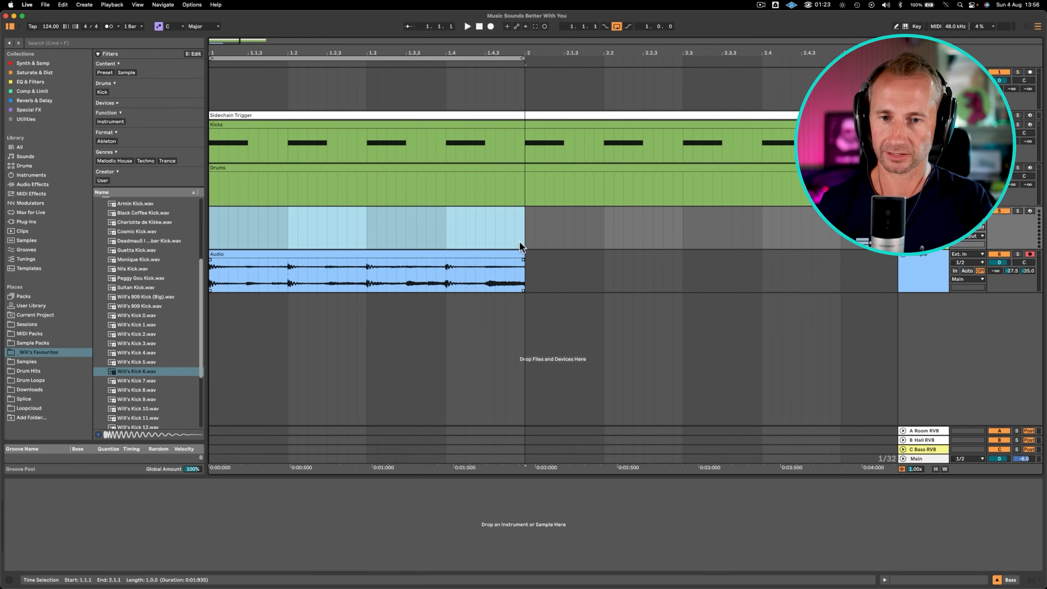
- Insert an empty one-bar MIDI clip on the Bass track and name it Bass
{"action": "key", "text": "shift+super+m"}
{"action": "key", "text": "super+r"}
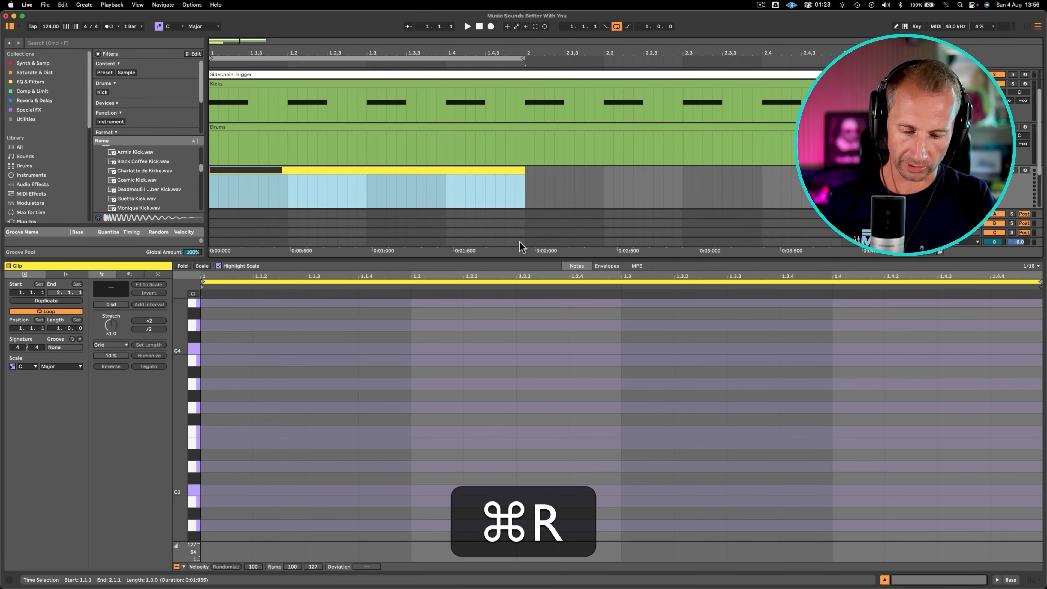
{"action": "type", "text": "Bass"}
{"action": "key", "text": "Return"}
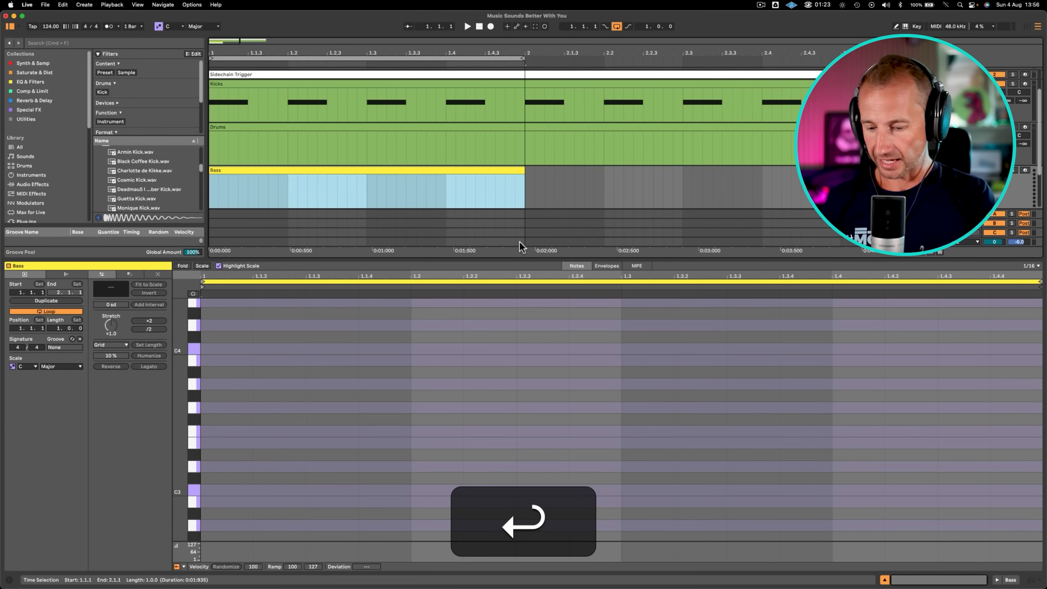
{"action": "key", "text": "shift+Tab"}
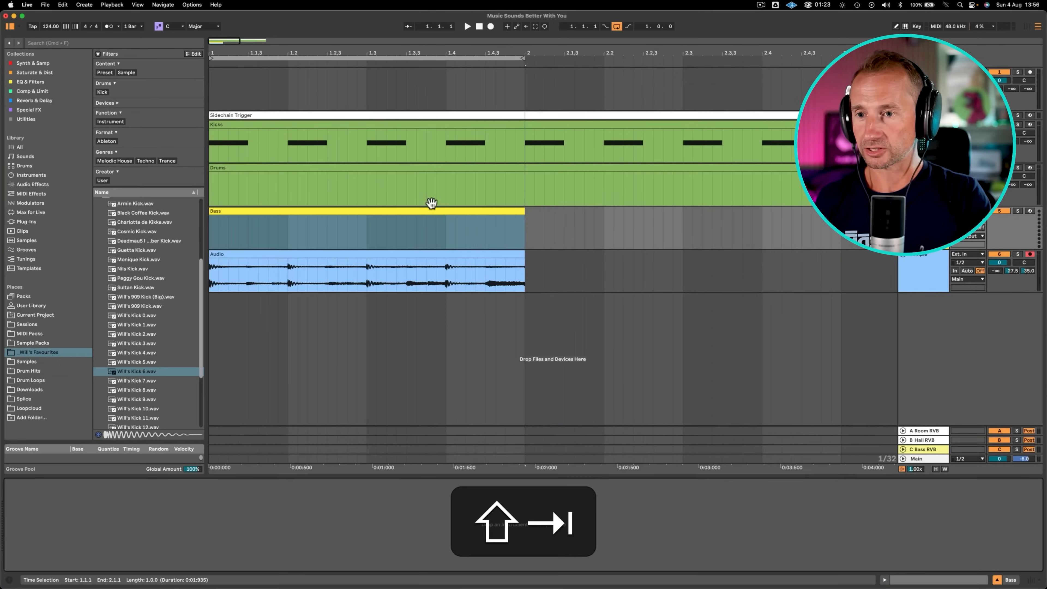
- Browse the Synth & Samp collection to Operator and expand its Bass presets
{"action": "left_click", "coordinate": [23, 80]}
{"action": "left_click", "coordinate": [30, 63]}
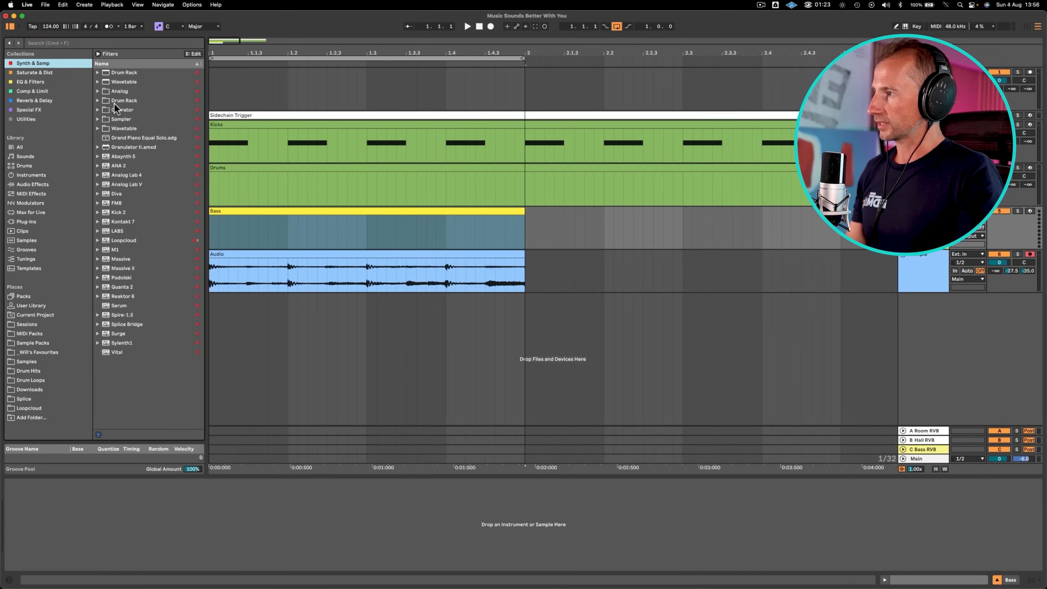
{"action": "left_click_drag", "start_coordinate": [120, 110], "coordinate": [253, 218]}
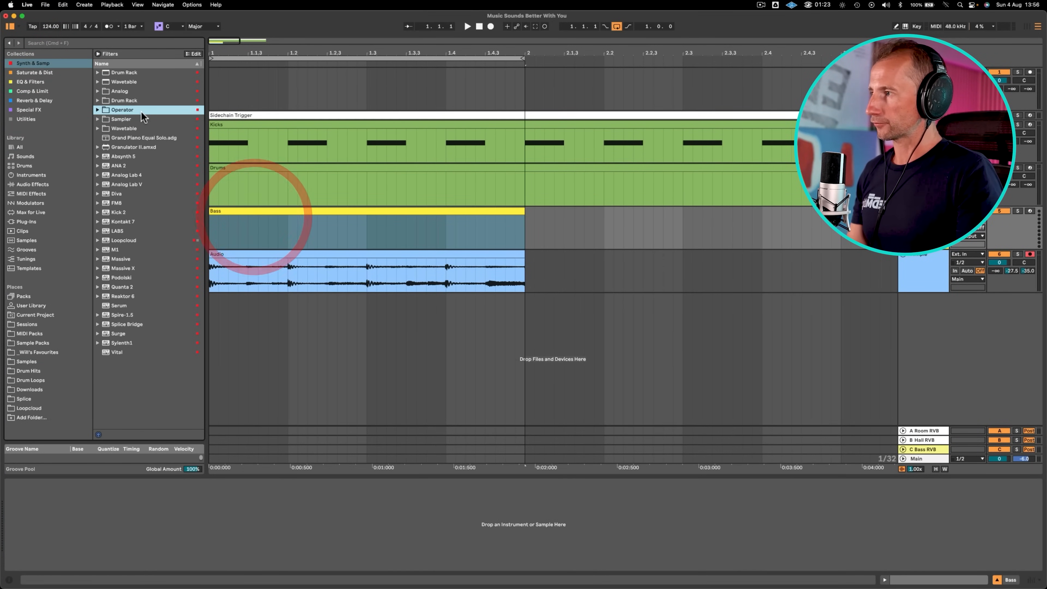
{"action": "left_click", "coordinate": [120, 109]}
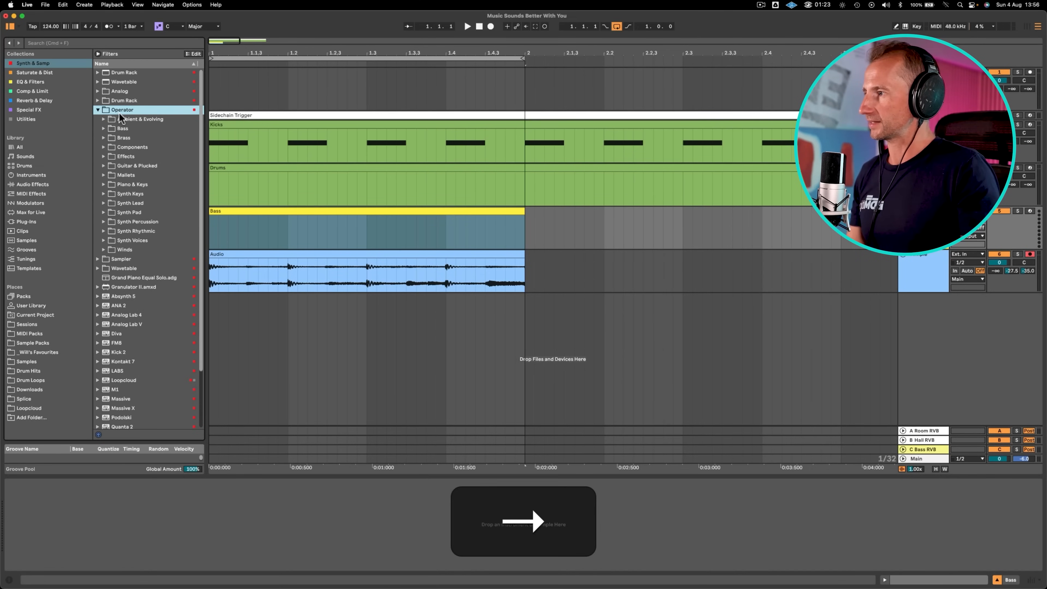
{"action": "left_click", "coordinate": [155, 130]}
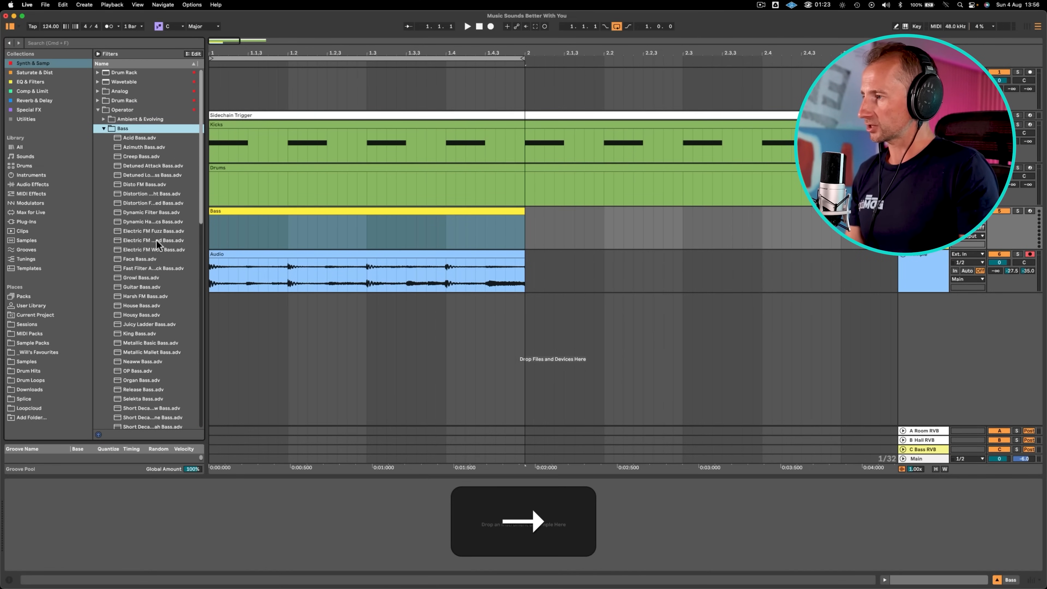
- Preview several Operator bass presets and load Guitar Bass.adv onto the Bass track
{"action": "left_click", "coordinate": [163, 259]}
{"action": "key", "text": "Down"}
{"action": "key", "text": "Down"}
{"action": "key", "text": "Down"}
{"action": "key", "text": "Down"}
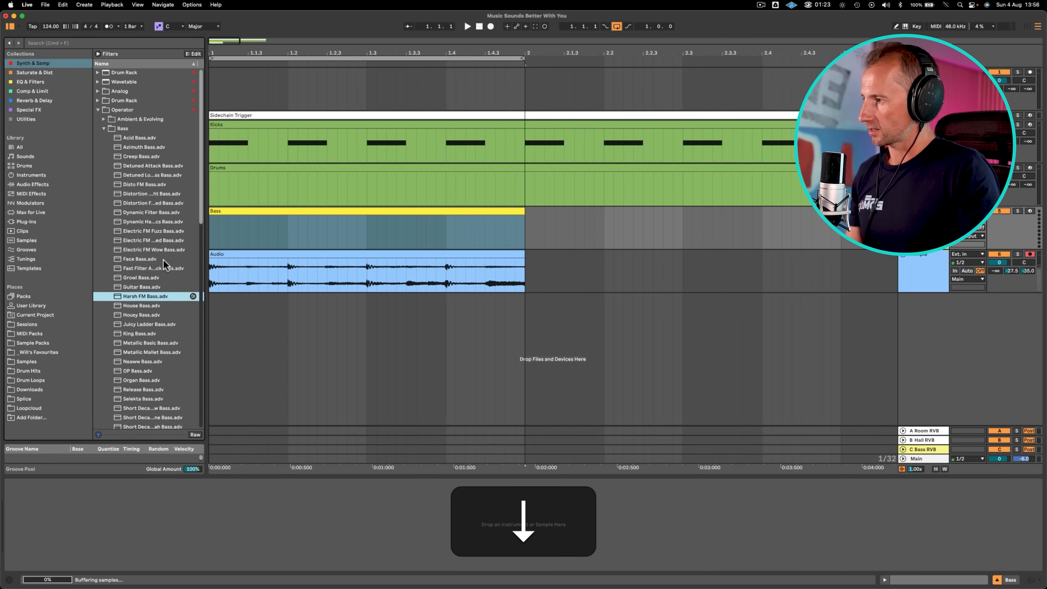
{"action": "left_click", "coordinate": [151, 290]}
{"action": "left_click_drag", "start_coordinate": [137, 289], "coordinate": [234, 217]}
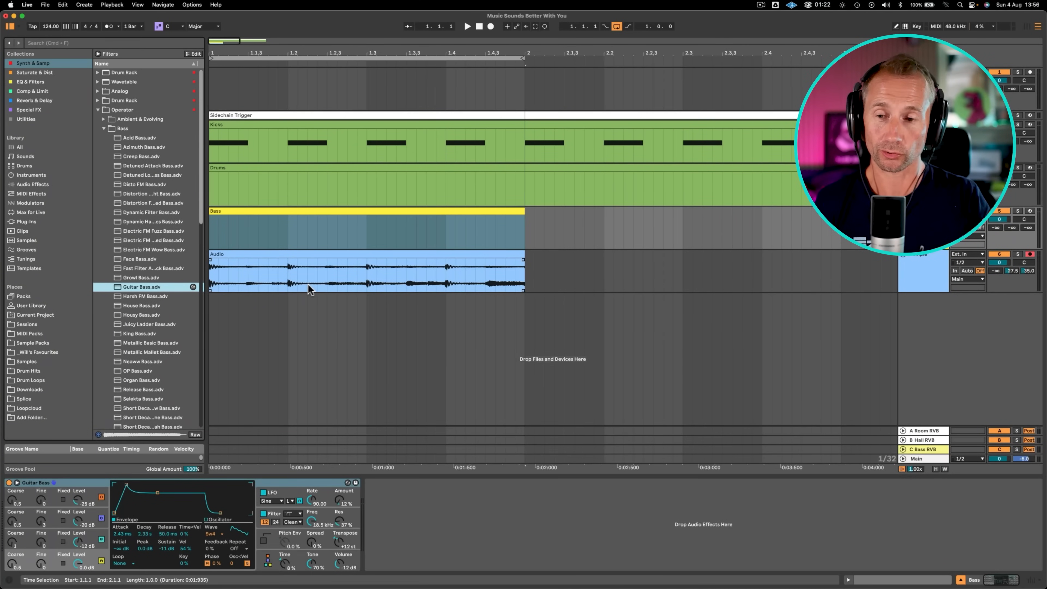
- Open the Bass clip's notes and set the scale root to F, keeping the Major scale
{"action": "double_click", "coordinate": [276, 247]}
{"action": "left_click", "coordinate": [177, 26]}
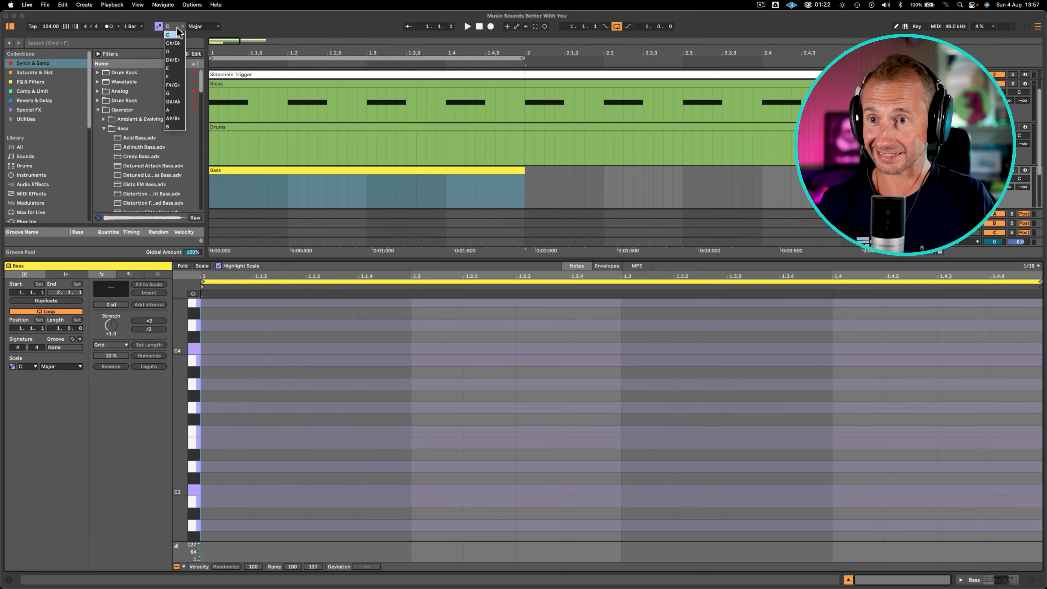
{"action": "left_click", "coordinate": [178, 77]}
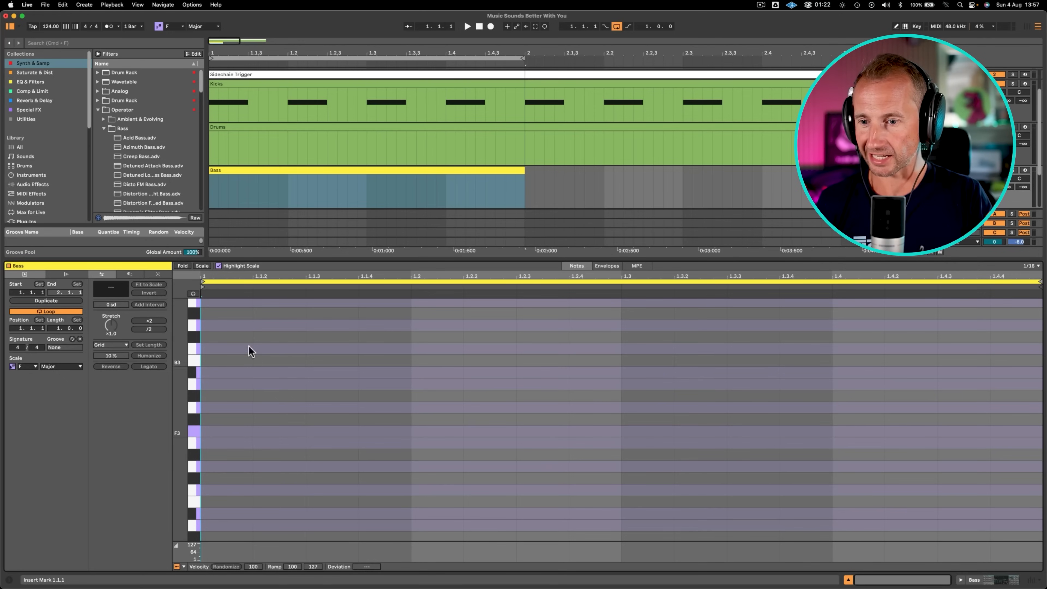
- Limit the Bass clip's note rows to the notes of the F Major scale
{"action": "left_click", "coordinate": [199, 267]}
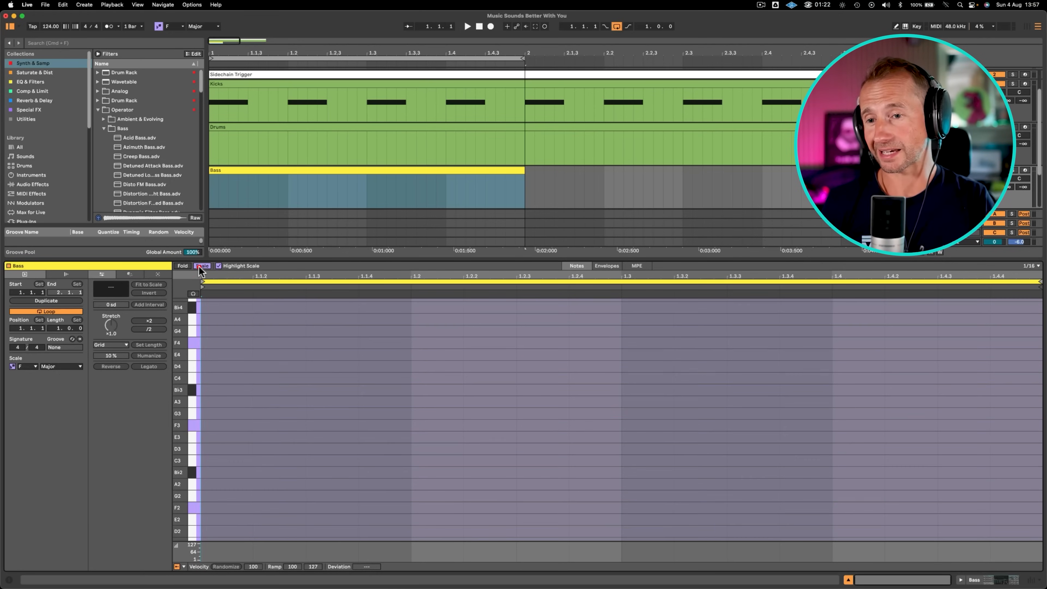
{"action": "left_click", "coordinate": [199, 266]}
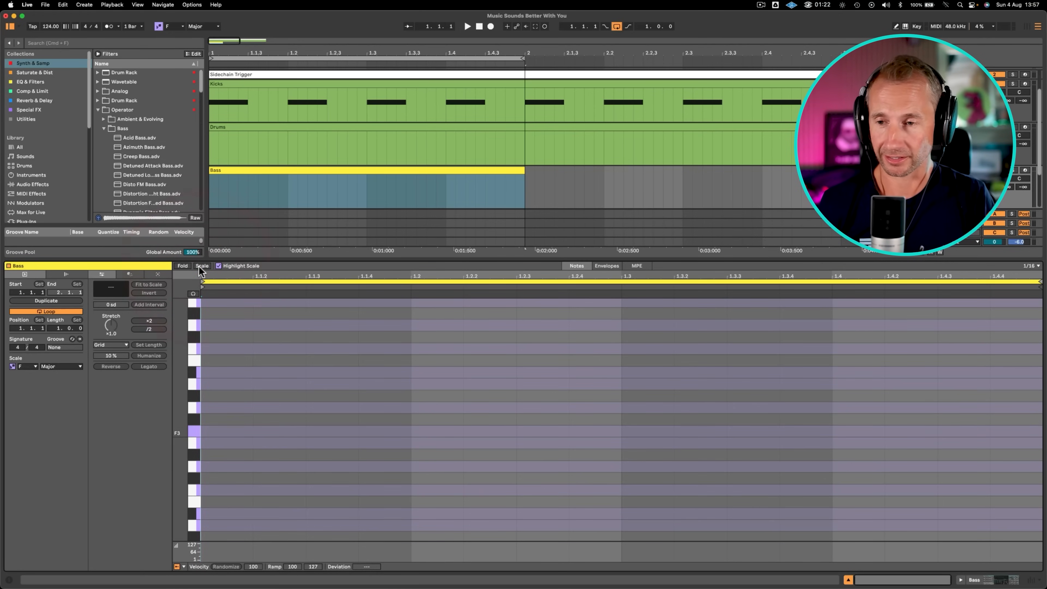
{"action": "left_click", "coordinate": [201, 267]}
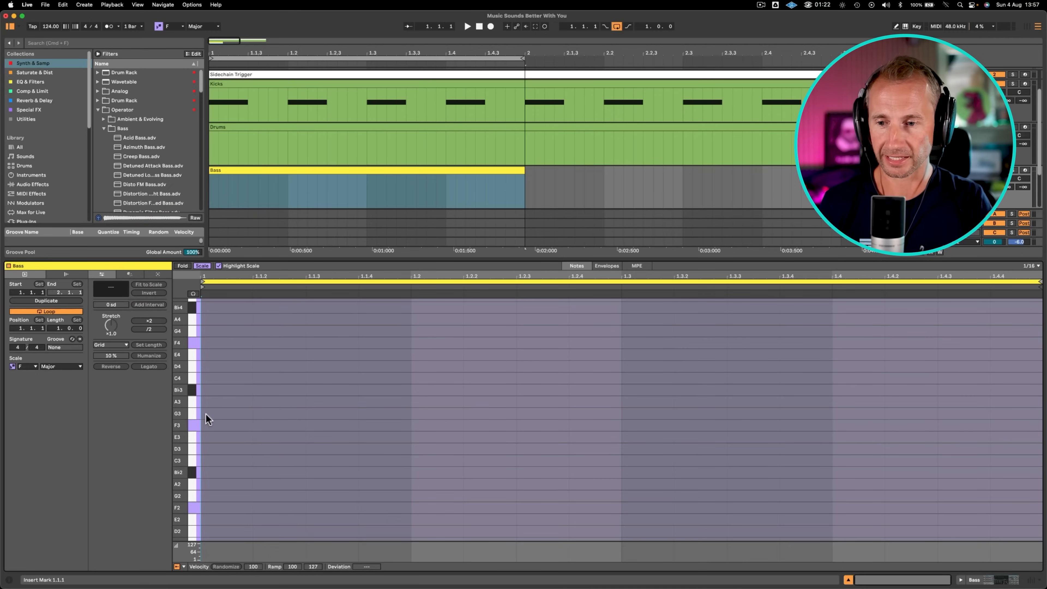
- Add a sixteenth note at the start of the Bass clip, lower it to E2, and check it in playback
{"action": "key", "text": "space"}
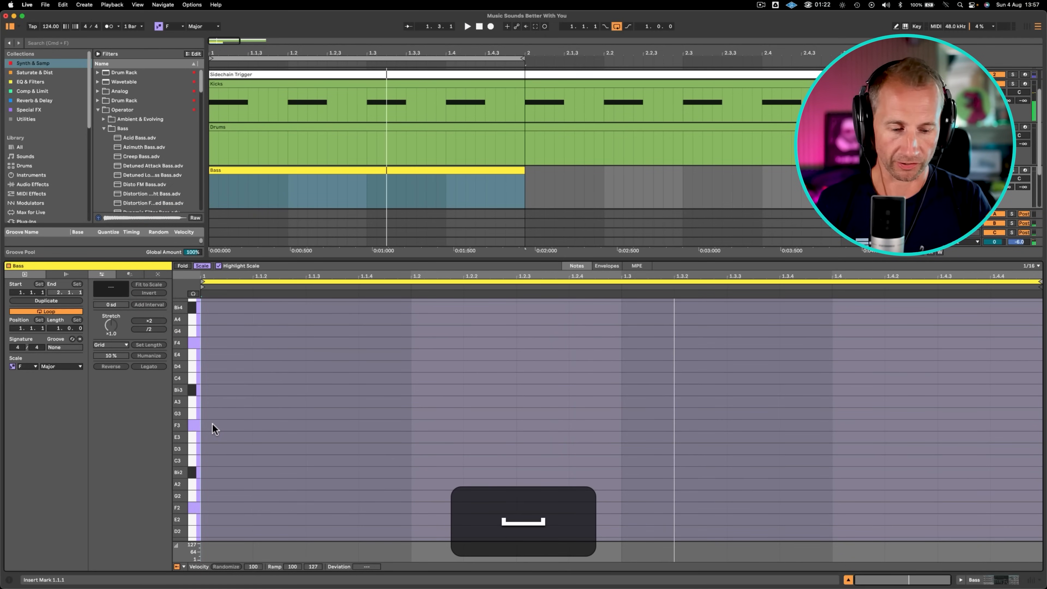
{"action": "key", "text": "p"}
{"action": "double_click", "coordinate": [212, 425]}
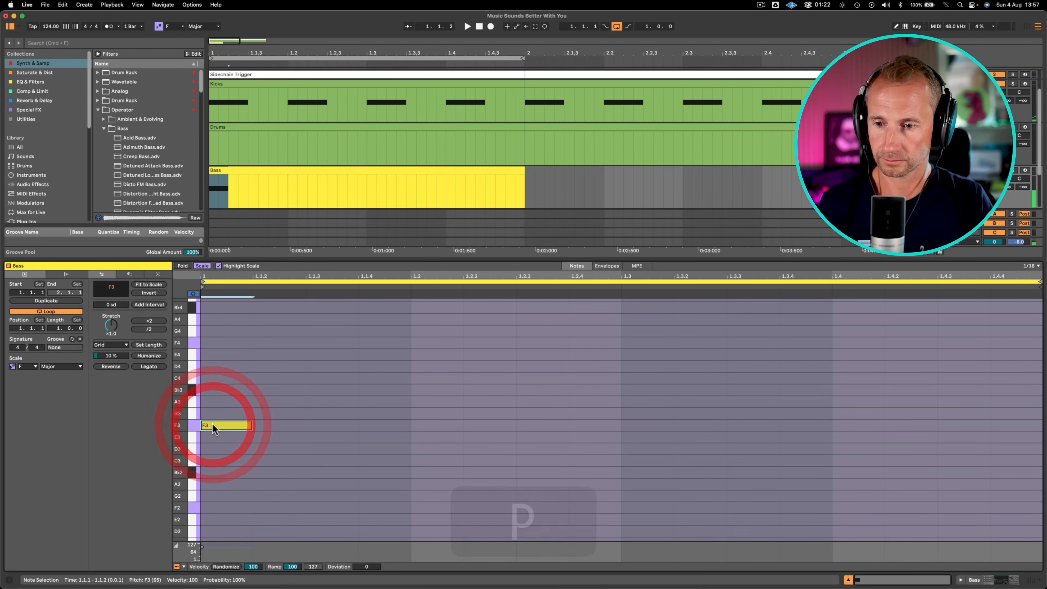
{"action": "key", "text": "Down"}
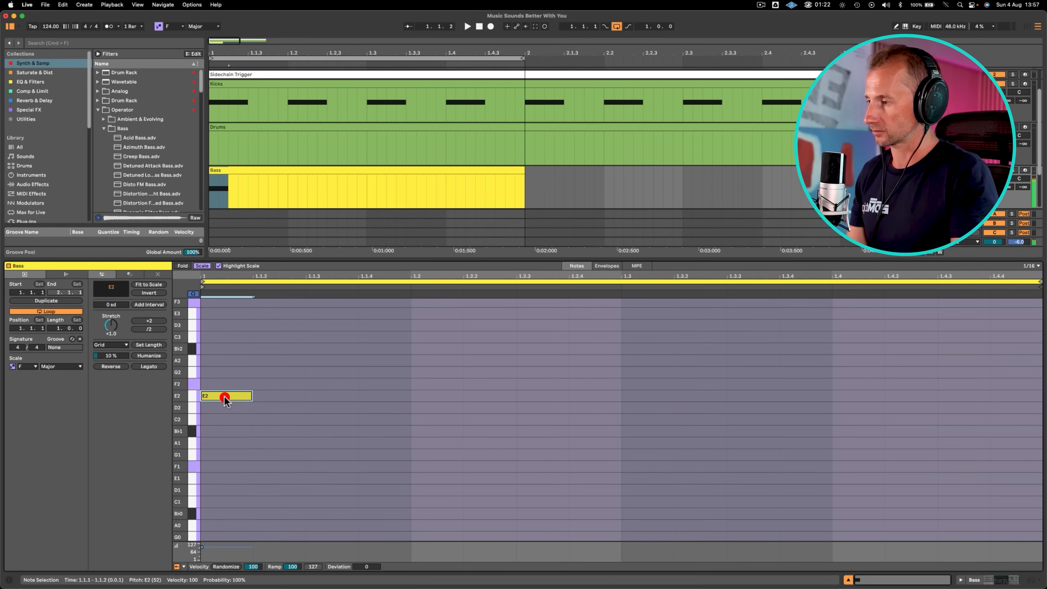
{"action": "left_click", "coordinate": [224, 398]}
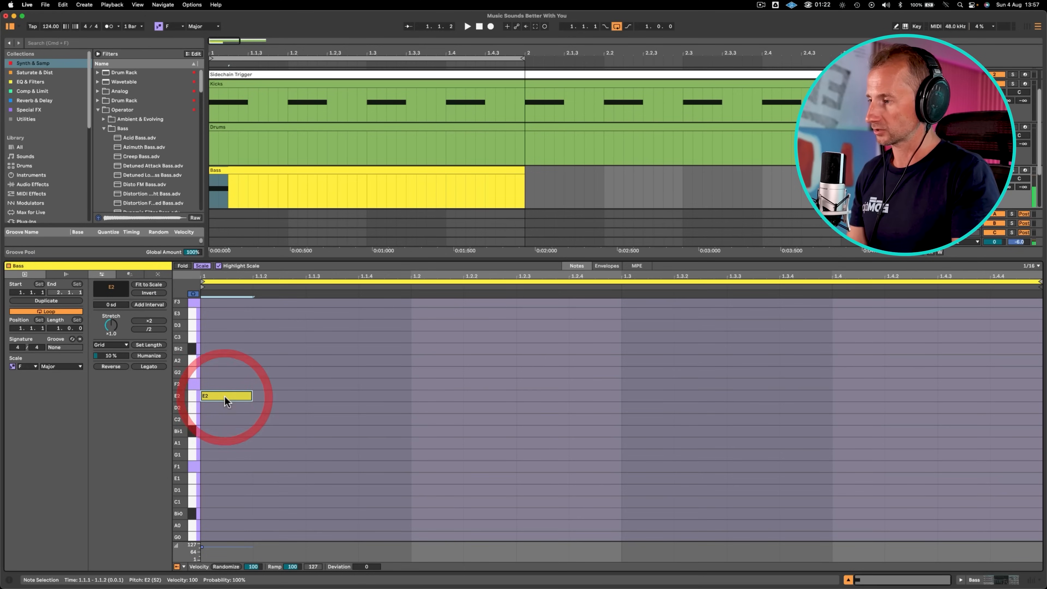
{"action": "key", "text": "space"}
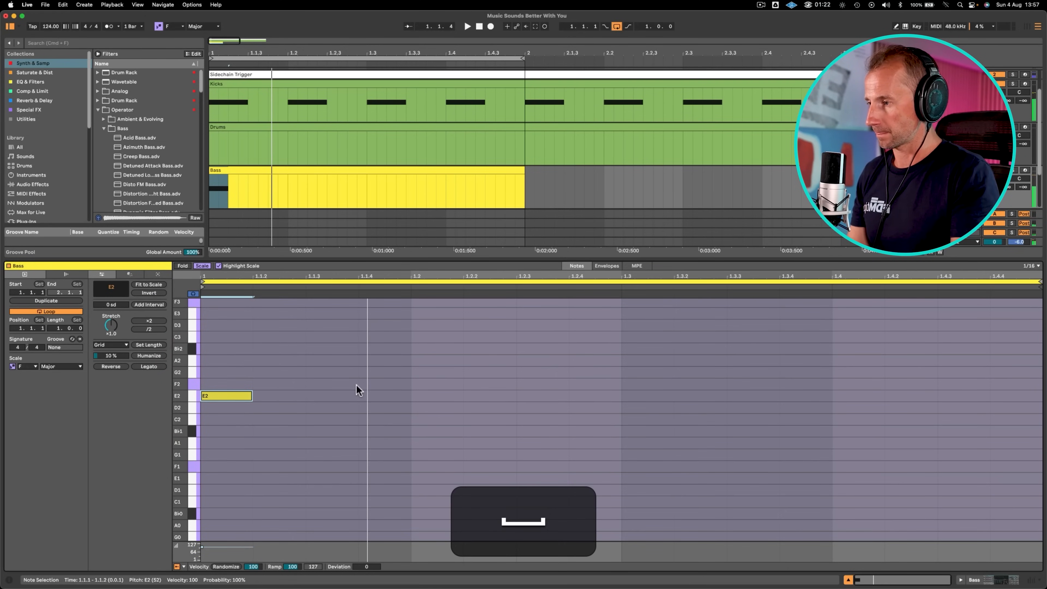
- Add a second E2 note at 1.1.4 and an F2 note at 1.2.3, checking the timing in playback
{"action": "left_click", "coordinate": [392, 391]}
{"action": "double_click", "coordinate": [392, 399]}
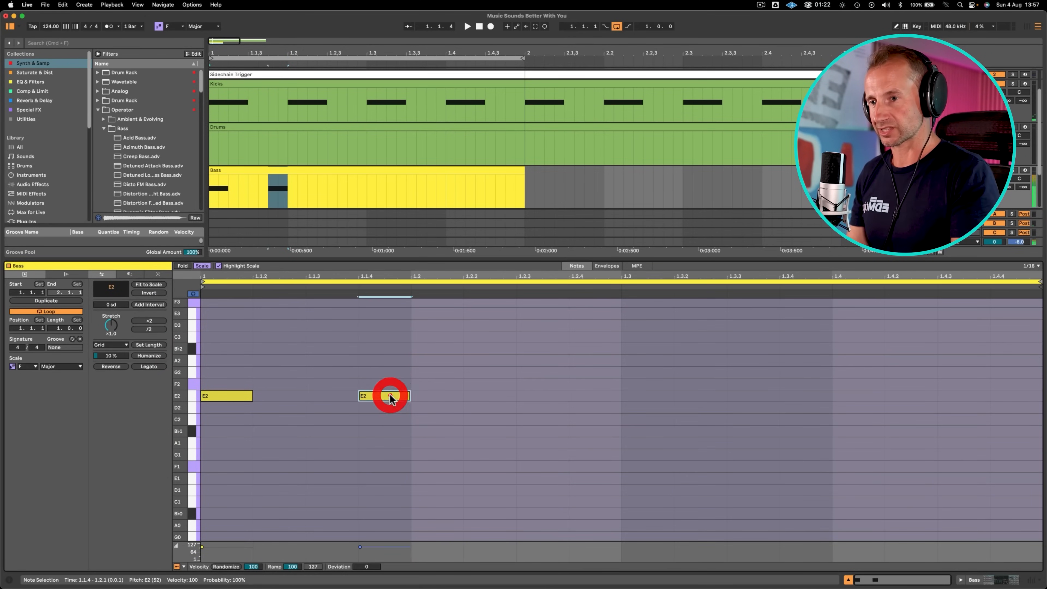
{"action": "key", "text": "space"}
{"action": "double_click", "coordinate": [521, 384]}
{"action": "key", "text": "Up"}
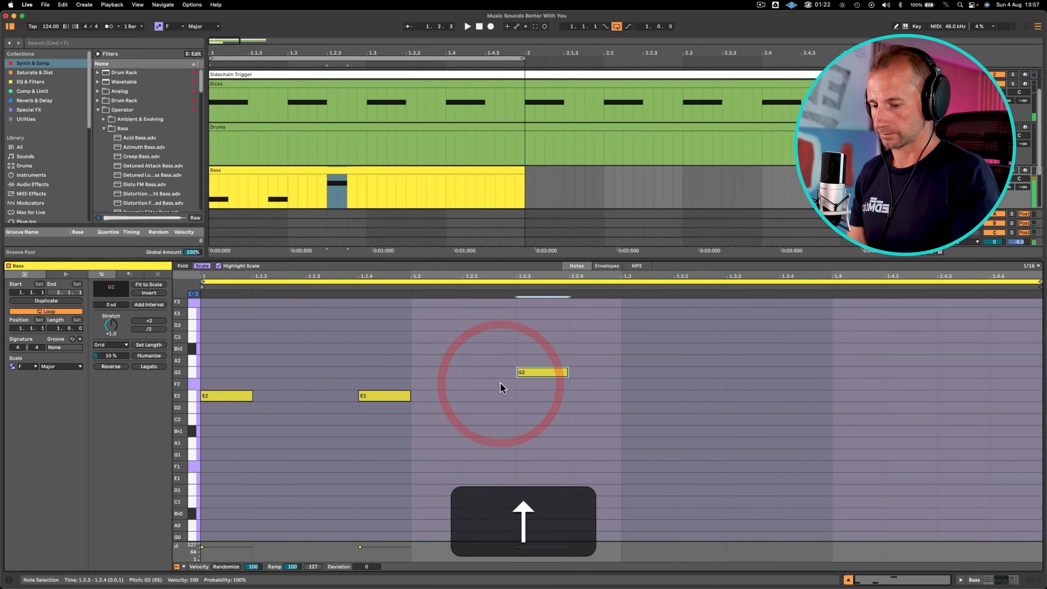
{"action": "key", "text": "Down"}
{"action": "key", "text": "space"}
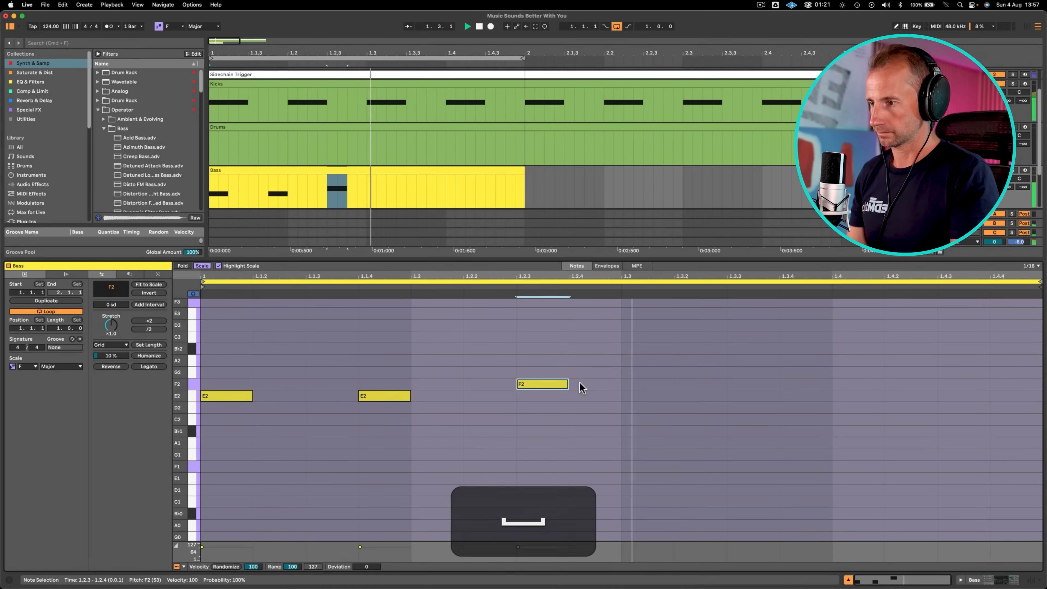
{"action": "key", "text": "space"}
- Lengthen both E2 notes to two sixteenths and extend the F2 note to end at 1.4.4
{"action": "left_click_drag", "start_coordinate": [567, 384], "coordinate": [779, 385]}
{"action": "left_click_drag", "start_coordinate": [495, 422], "coordinate": [305, 392]}
{"action": "key", "text": "space"}
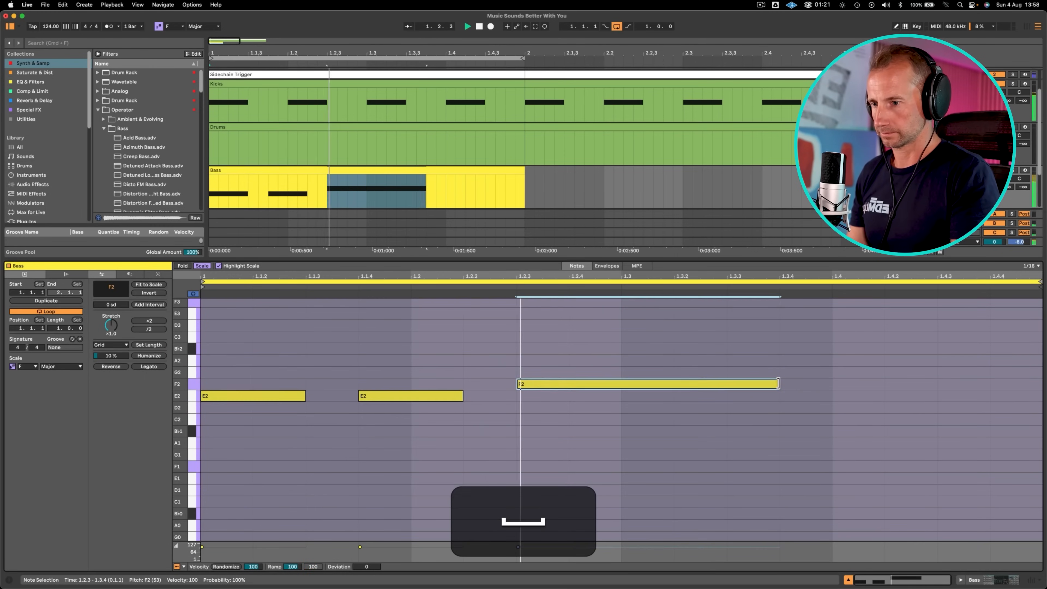
{"action": "left_click_drag", "start_coordinate": [777, 384], "coordinate": [984, 379]}
{"action": "key", "text": "space"}
- Duplicate the one-bar Bass clip three times so the bassline fills bars 1 to 4
{"action": "left_click_drag", "start_coordinate": [244, 59], "coordinate": [382, 43]}
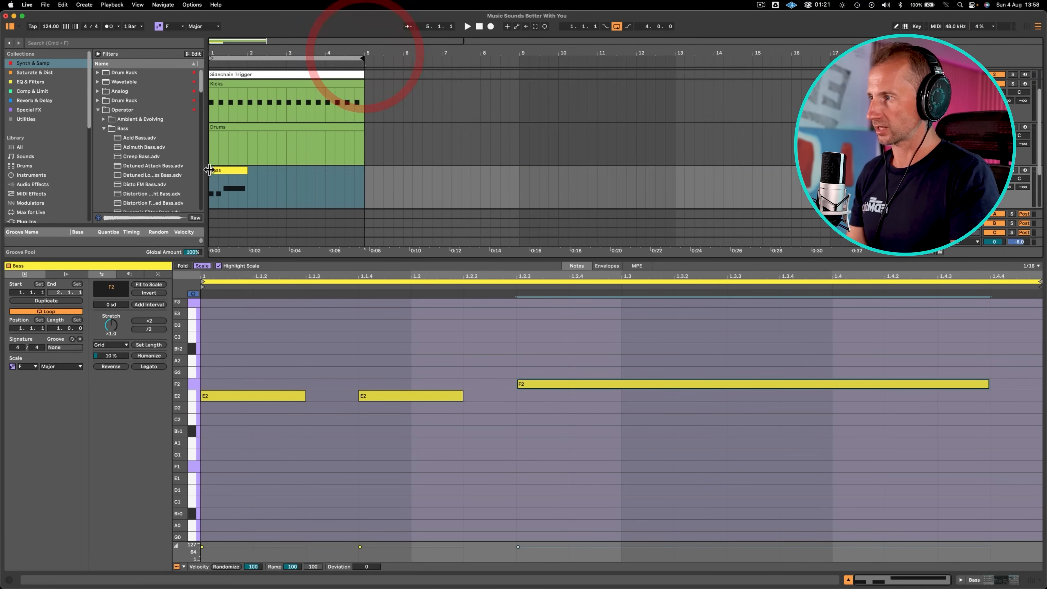
{"action": "left_click", "coordinate": [221, 170]}
{"action": "key", "text": "super+d"}
{"action": "key", "text": "super+d"}
{"action": "key", "text": "super+d"}
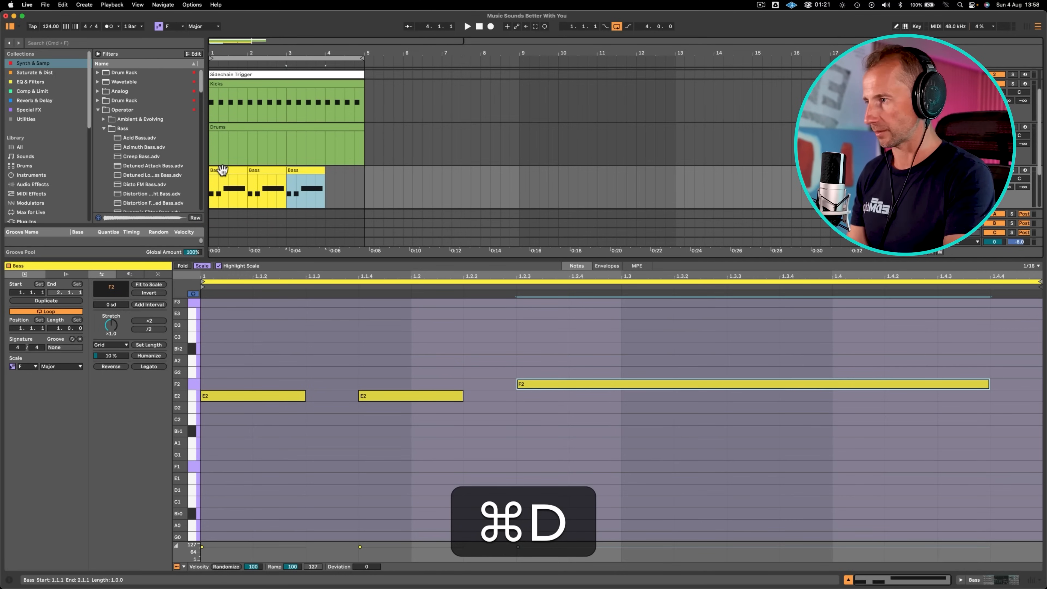
- In the fourth Bass clip, raise both E2 notes to G2 and the long F2 note to A2
{"action": "left_click_drag", "start_coordinate": [283, 364], "coordinate": [279, 408]}
{"action": "key", "text": "Up"}
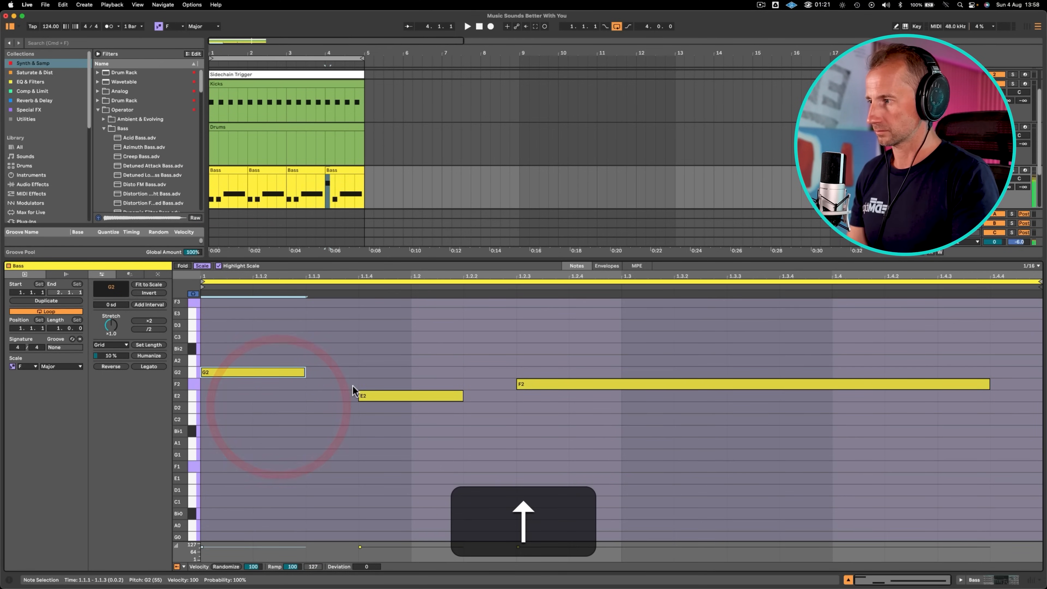
{"action": "left_click", "coordinate": [398, 396]}
{"action": "key", "text": "Up"}
{"action": "key", "text": "Up"}
{"action": "left_click", "coordinate": [566, 385]}
{"action": "key", "text": "Up"}
{"action": "key", "text": "Up"}
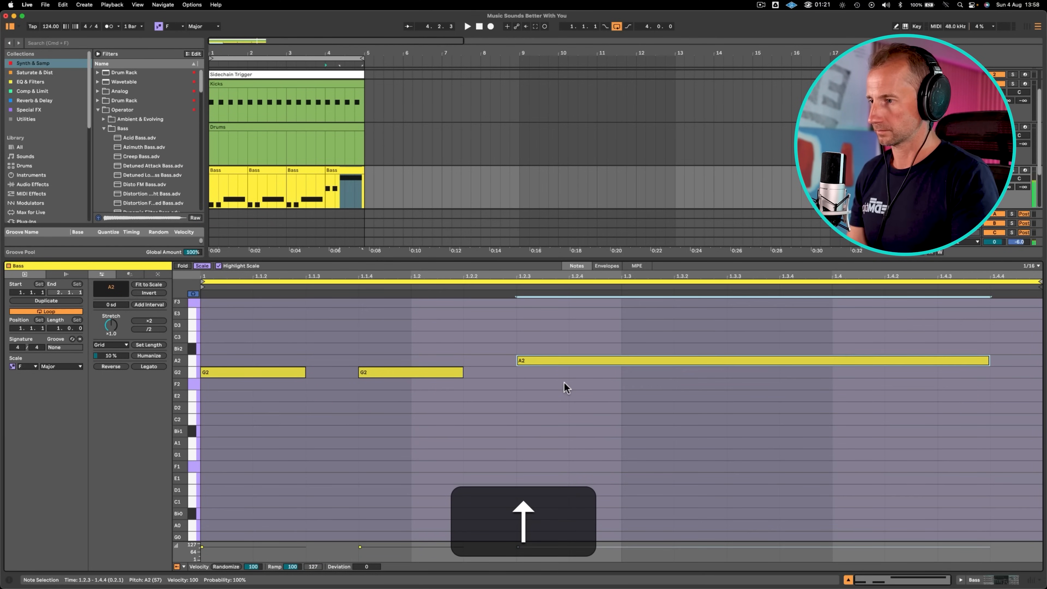
- Consolidate the four Bass clips into one and transpose all its notes down two octaves to the E0–A0 range
{"action": "left_click", "coordinate": [238, 171], "text": "shift"}
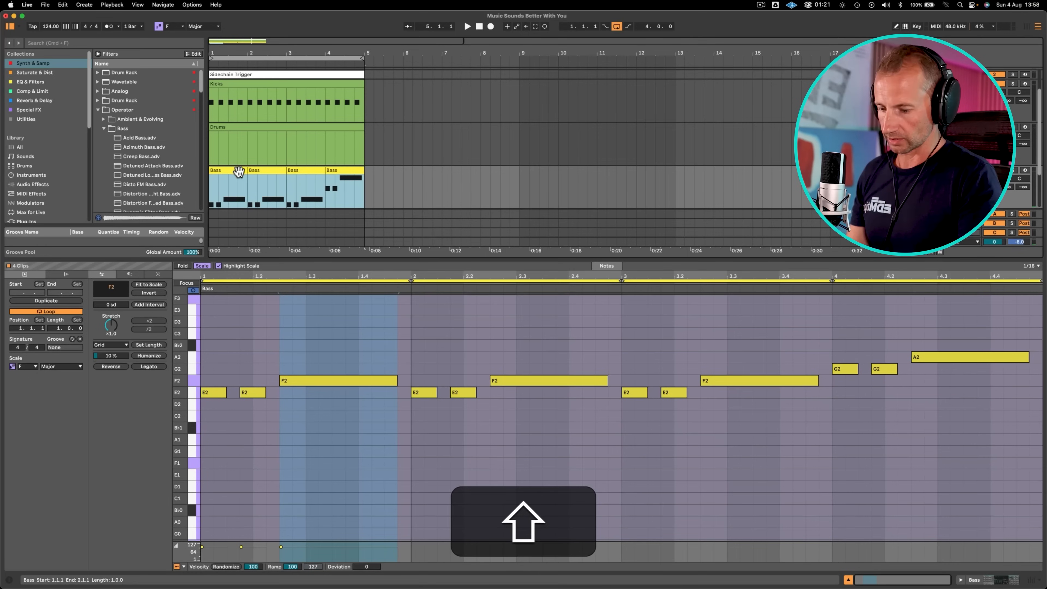
{"action": "key", "text": "shift+super+j"}
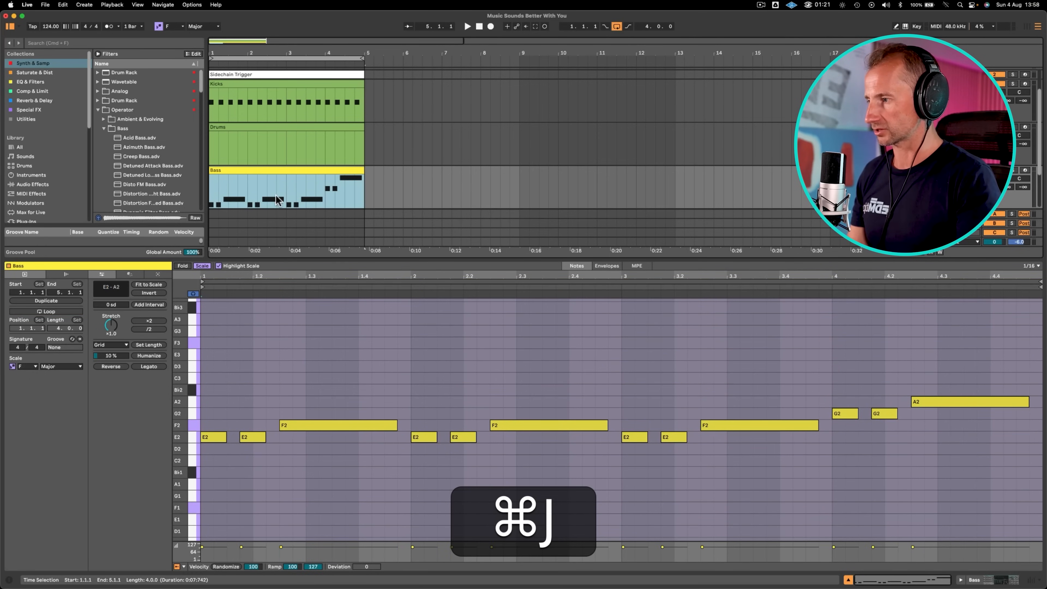
{"action": "left_click", "coordinate": [379, 330]}
{"action": "key", "text": "super+a"}
{"action": "key", "text": "shift+super+Down"}
{"action": "key", "text": "shift+Down"}
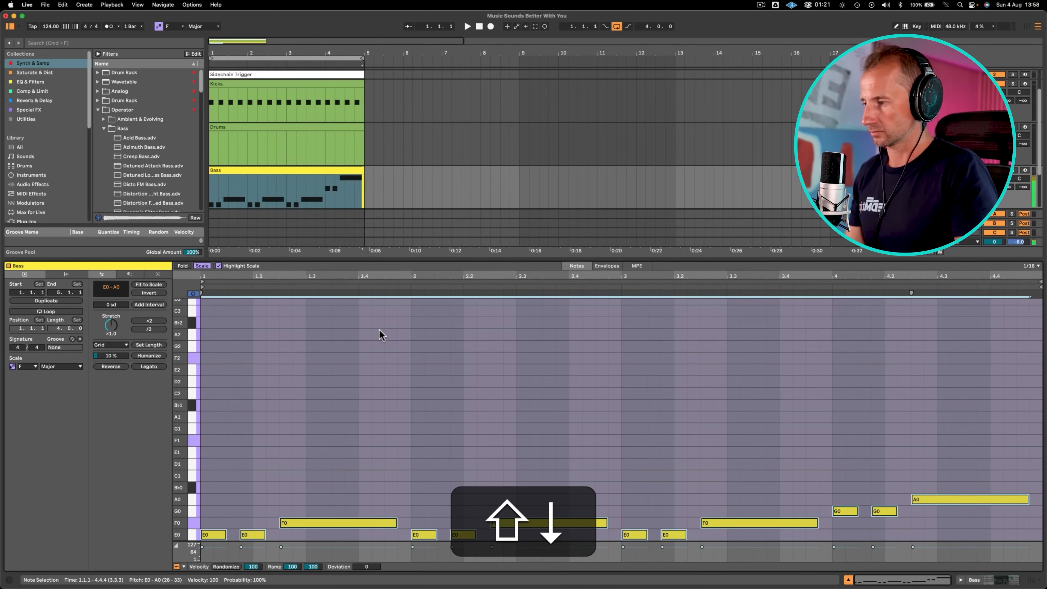
{"action": "key", "text": "shift+Up"}
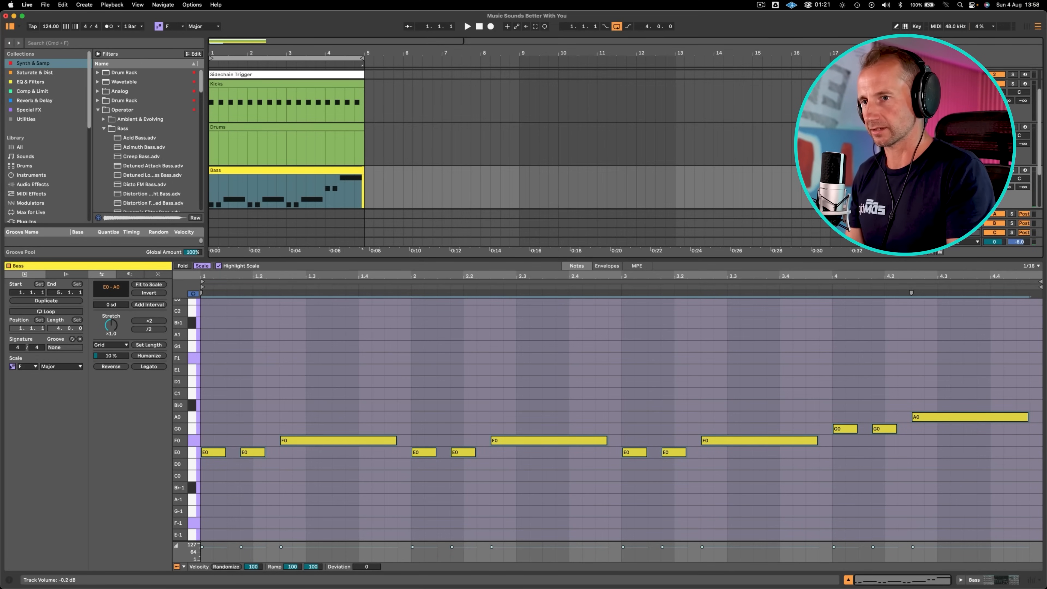
- Lower the Bass track volume to -3.7 dB while listening to the loop
{"action": "key", "text": "space"}
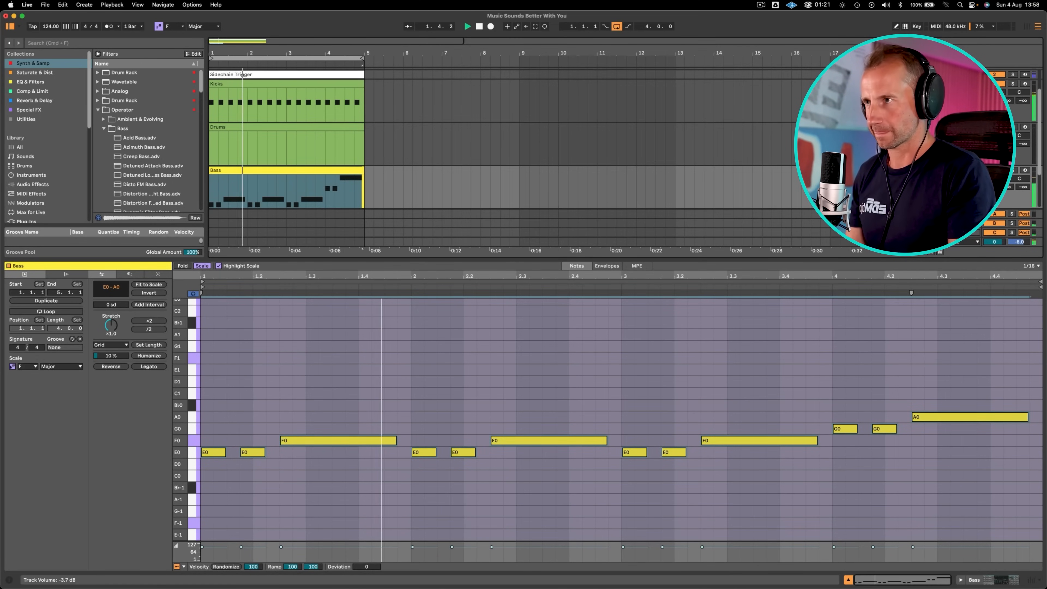
{"action": "key", "text": "shift+Tab"}
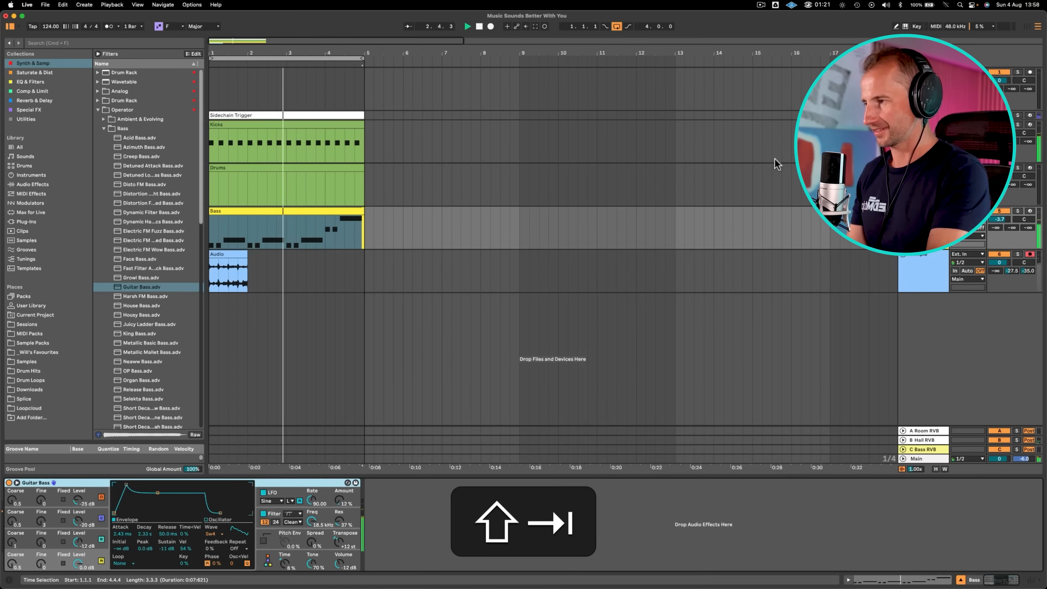
{"action": "left_click", "coordinate": [239, 260]}
{"action": "key", "text": "space"}
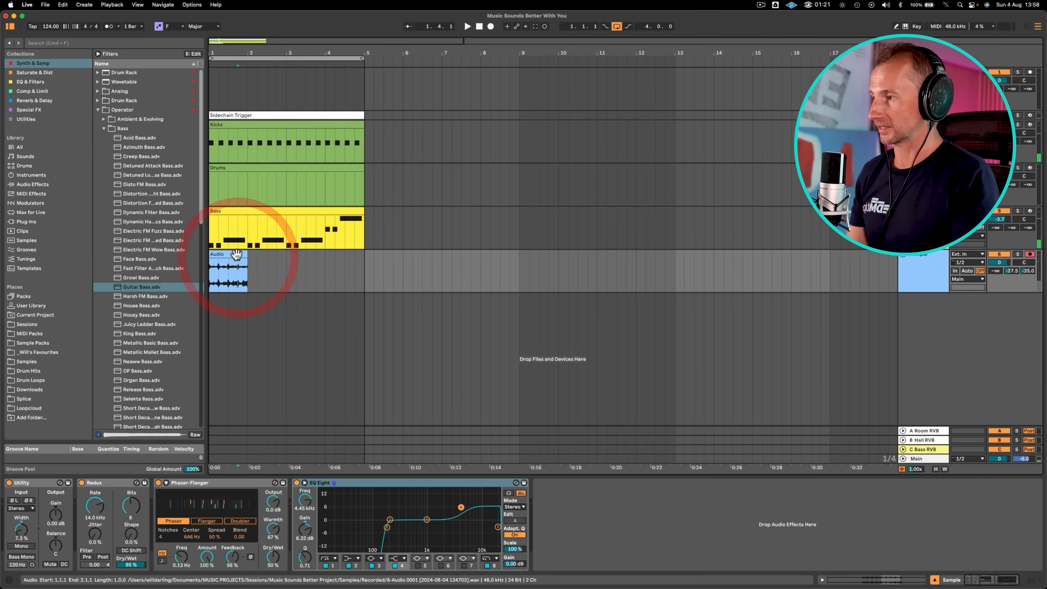
- Consolidate the one-bar audio clip on the Sample track, turn on its looping, and extend it to four bars
{"action": "double_click", "coordinate": [237, 255]}
{"action": "key", "text": "shift+Tab"}
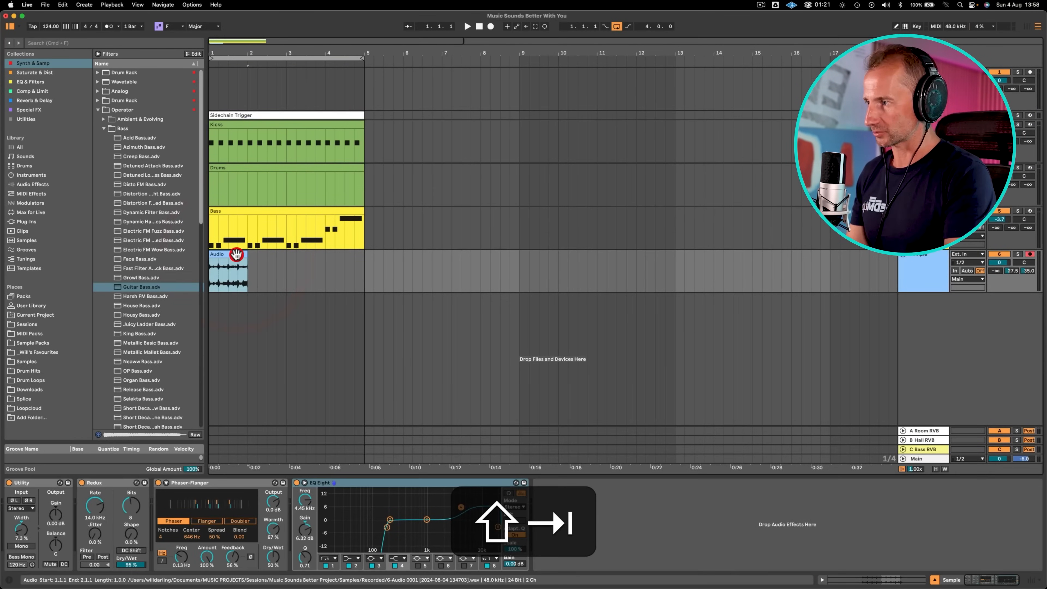
{"action": "left_click", "coordinate": [237, 258]}
{"action": "key", "text": "super+j"}
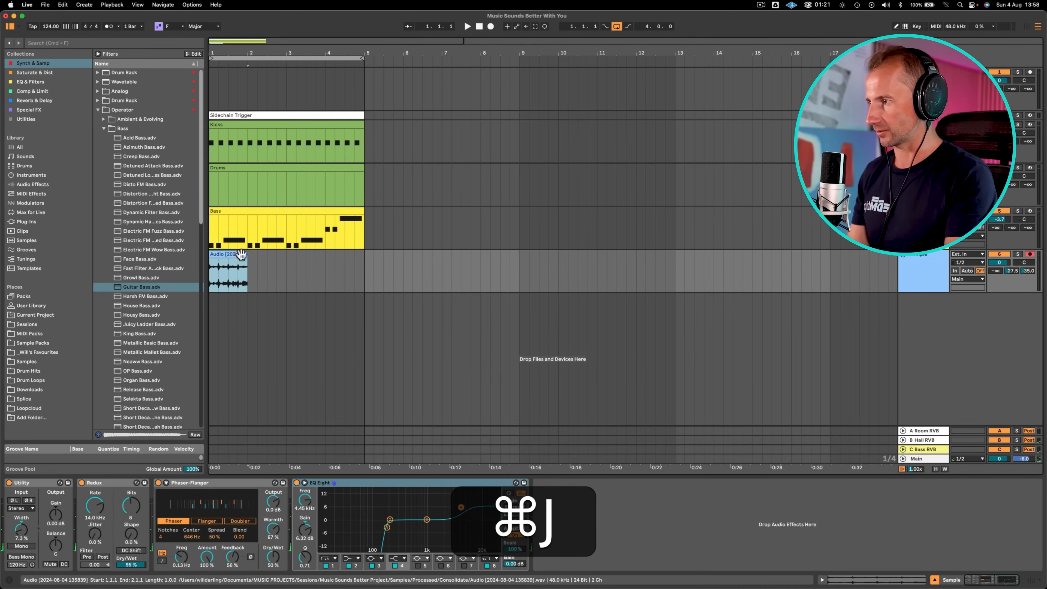
{"action": "key", "text": "shift+Tab"}
{"action": "left_click", "coordinate": [74, 312]}
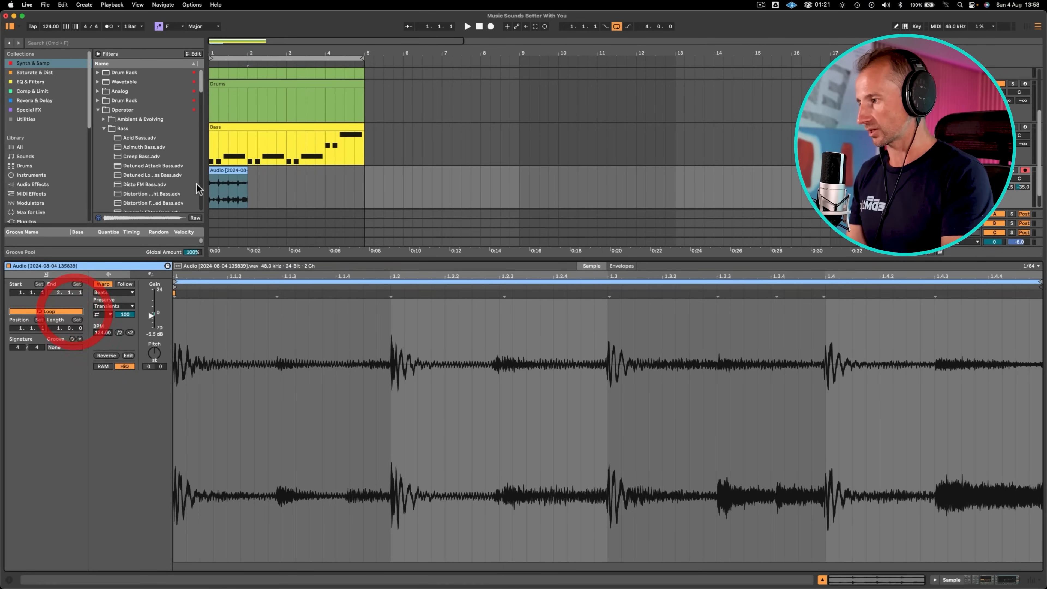
{"action": "left_click_drag", "start_coordinate": [245, 170], "coordinate": [335, 163]}
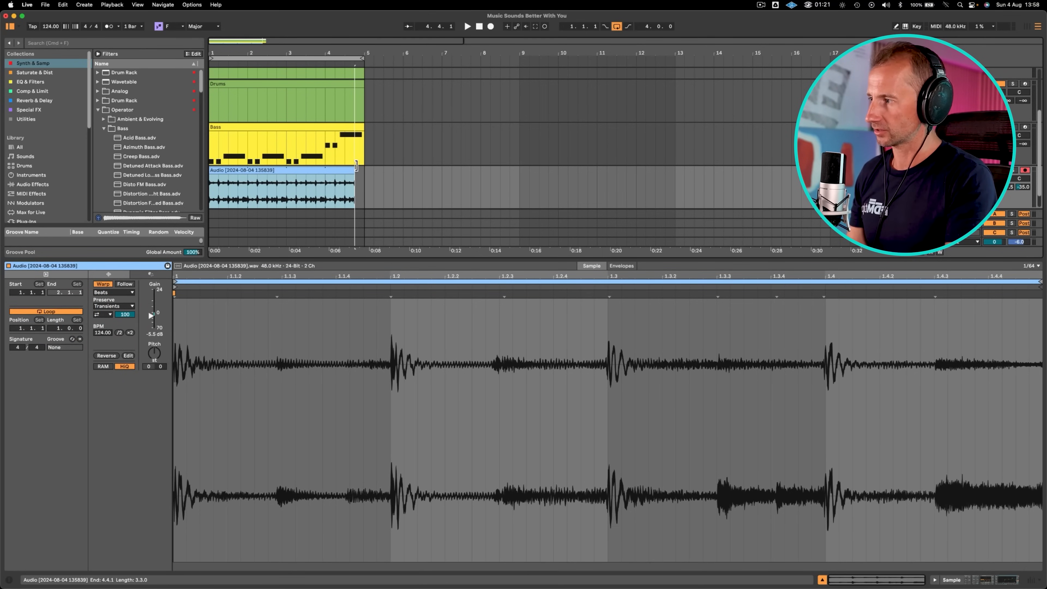
- Play the four-bar arrangement from the start with kicks, bass and sample together
{"action": "left_click", "coordinate": [210, 189]}
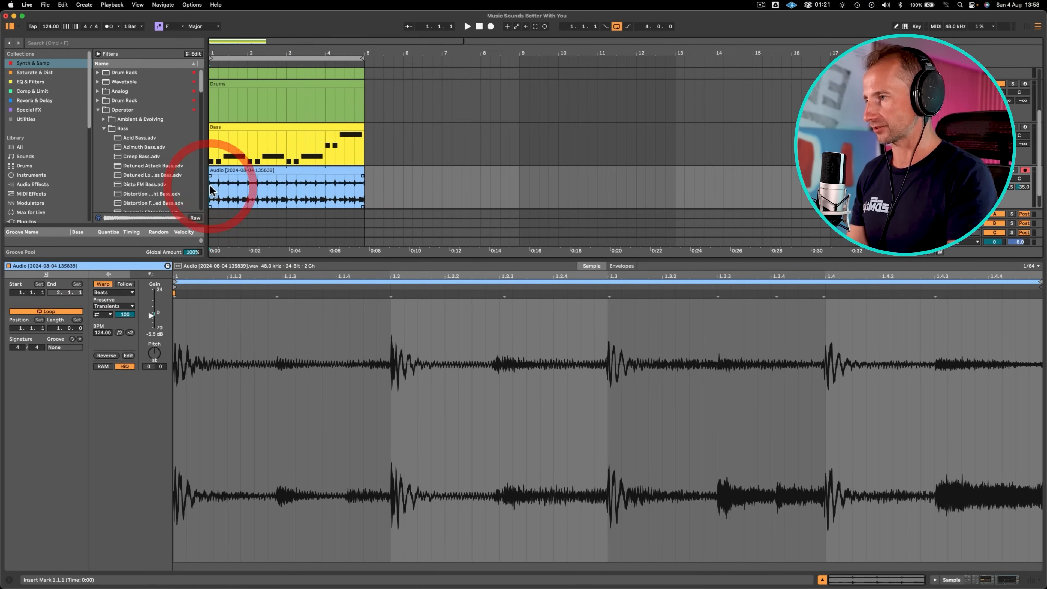
{"action": "key", "text": "space"}
{"action": "key", "text": "shift+Tab"}
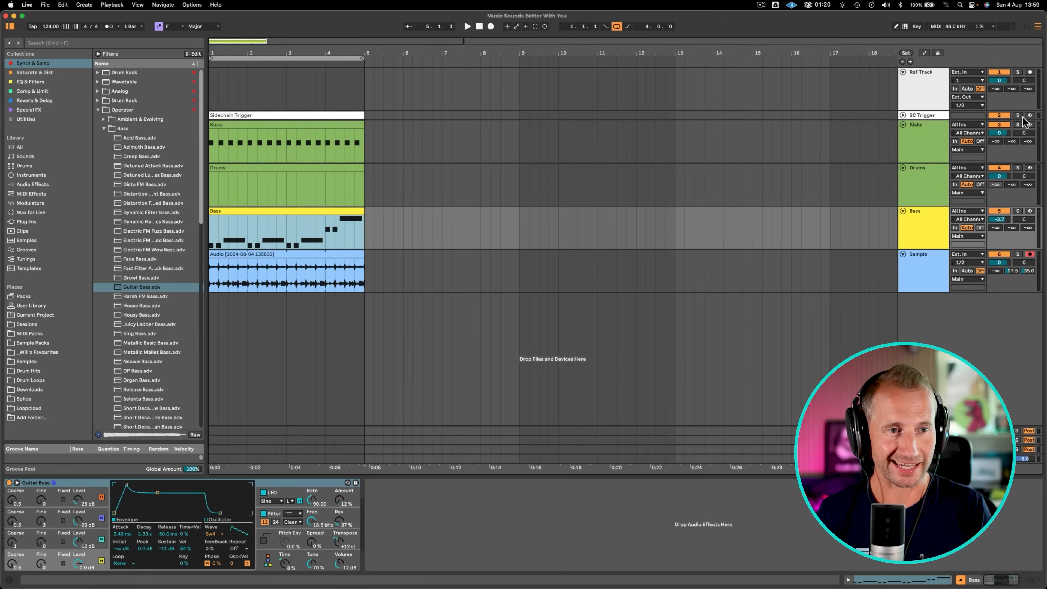
- Solo the Kicks track and listen to the kick on its own
{"action": "left_click", "coordinate": [1018, 125]}
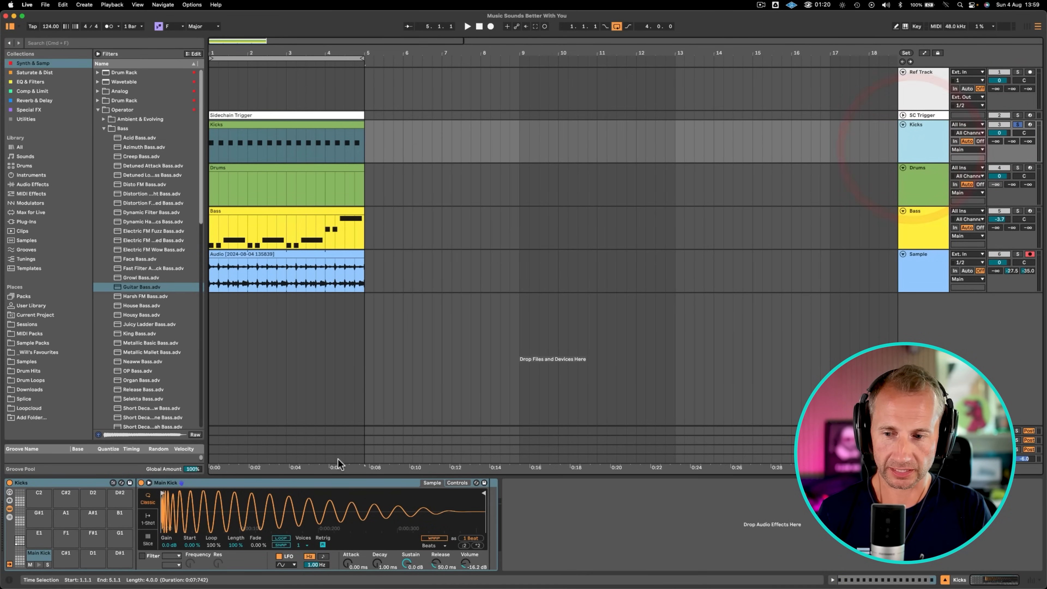
{"action": "key", "text": "space"}
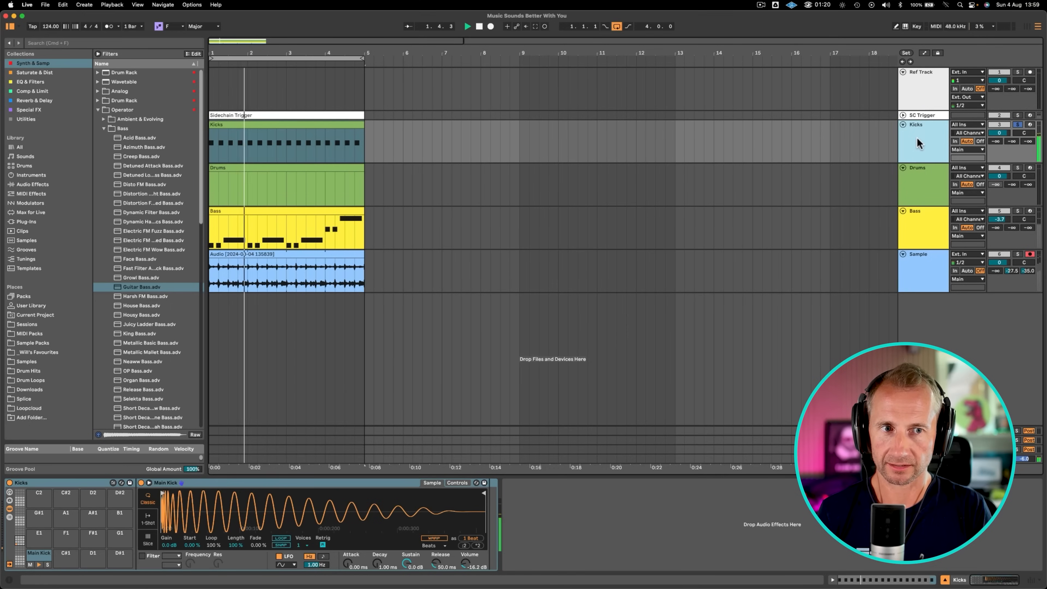
{"action": "key", "text": "space"}
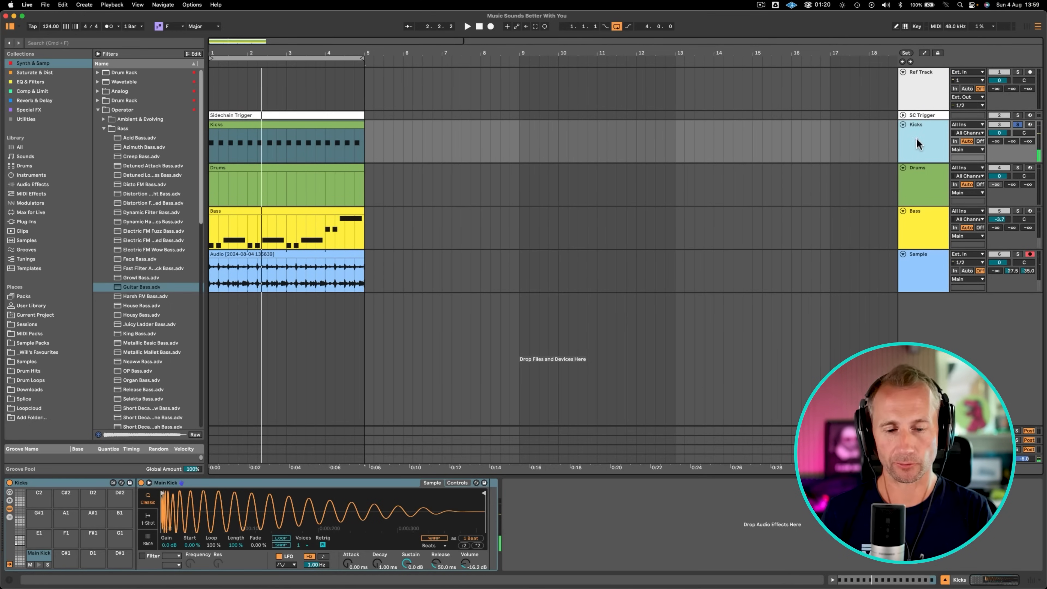
- Insert an audio track below Kicks and place the Stardust Top sample at bar 1
{"action": "left_click", "coordinate": [916, 138]}
{"action": "key", "text": "super+t"}
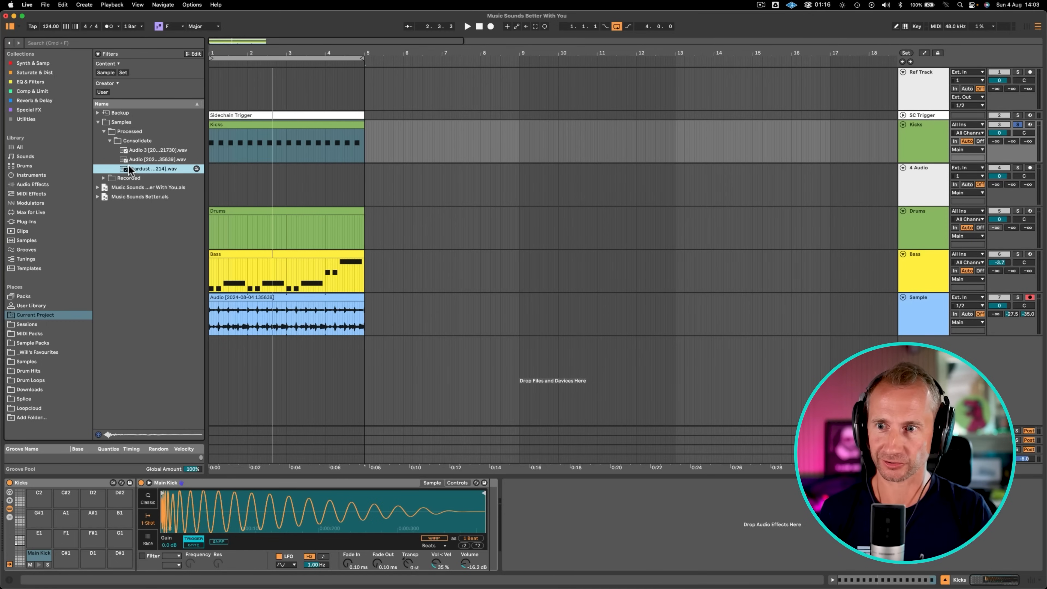
{"action": "left_click_drag", "start_coordinate": [129, 169], "coordinate": [215, 186]}
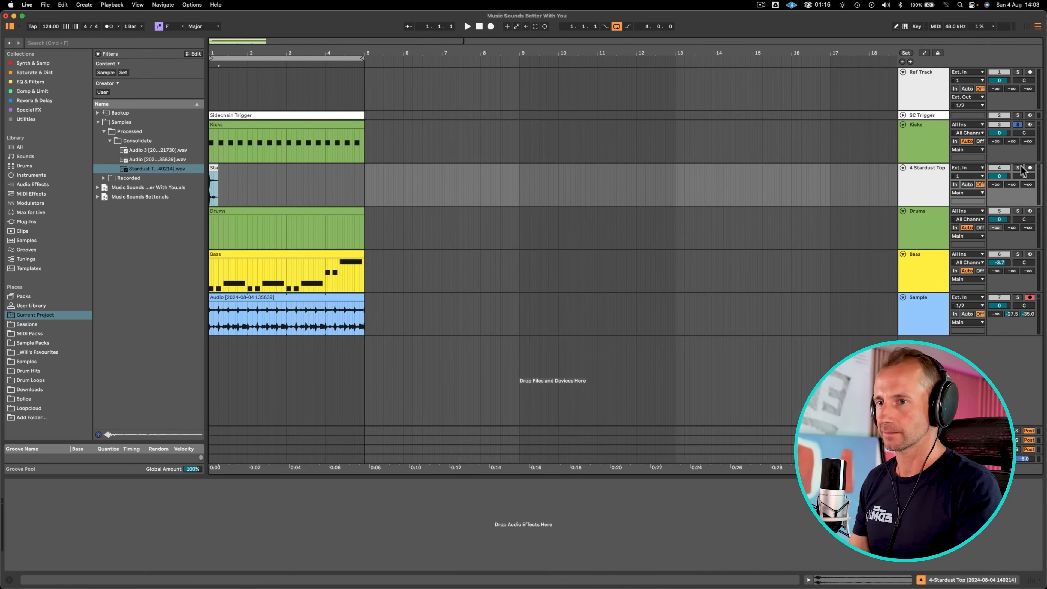
- Solo the Stardust Top track and listen to the sample
{"action": "left_click", "coordinate": [1019, 168]}
{"action": "key", "text": "space"}
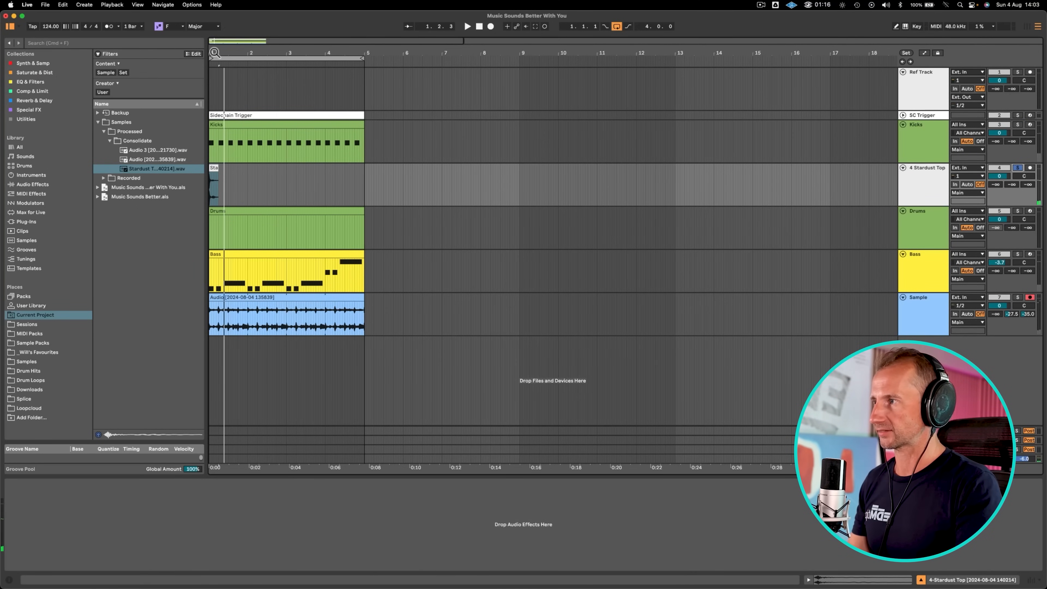
- Duplicate the Stardust Top clip end to end on every beat until it fills all four bars
{"action": "left_click_drag", "start_coordinate": [214, 52], "coordinate": [247, 107]}
{"action": "left_click", "coordinate": [228, 169]}
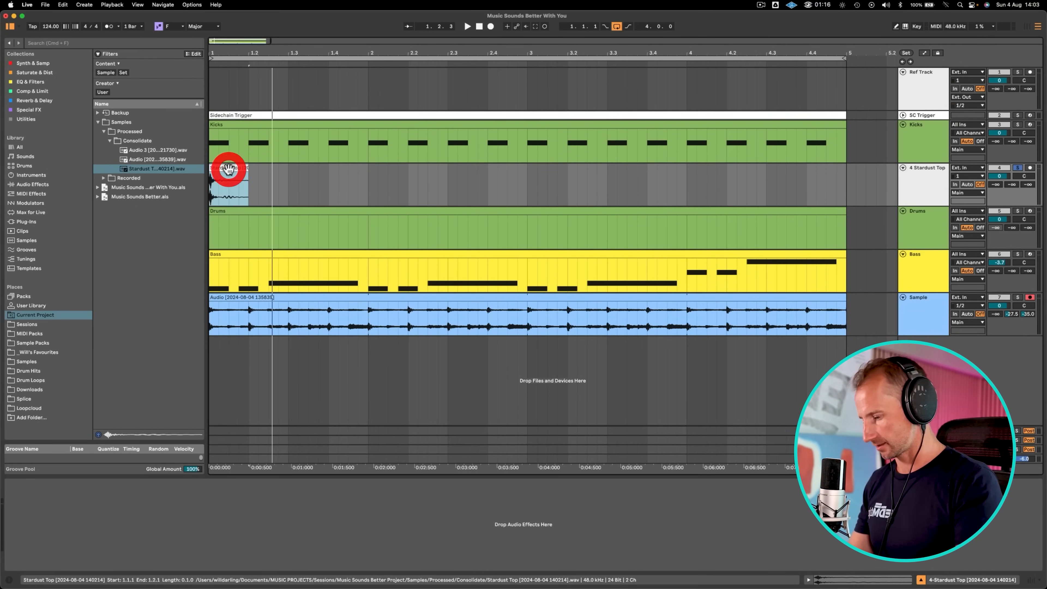
{"action": "key", "text": "super+d"}
{"action": "key", "text": "super+d"}
{"action": "key", "text": "super+d"}
{"action": "key", "text": "super+d"}
{"action": "key", "text": "super+d"}
{"action": "key", "text": "super+d"}
{"action": "key", "text": "super+d"}
{"action": "key", "text": "super+d"}
{"action": "key", "text": "super+d"}
{"action": "key", "text": "super+d"}
{"action": "key", "text": "super+d"}
{"action": "key", "text": "super+d"}
{"action": "key", "text": "super+d"}
{"action": "key", "text": "super+d"}
{"action": "key", "text": "super+d"}
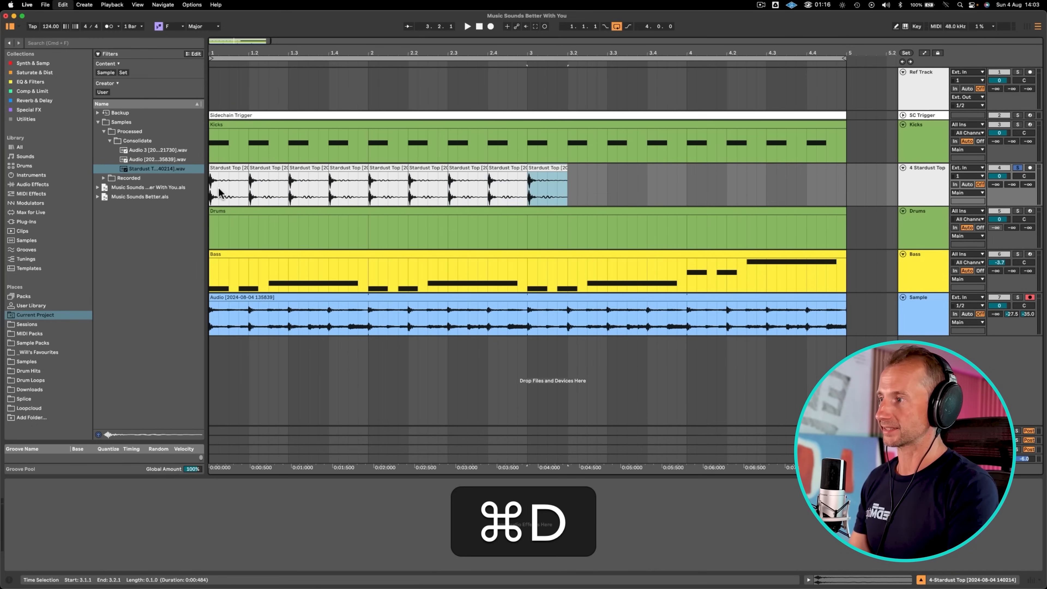
- Set the arrangement loop to cover bar 1 only
{"action": "left_click_drag", "start_coordinate": [214, 187], "coordinate": [395, 176]}
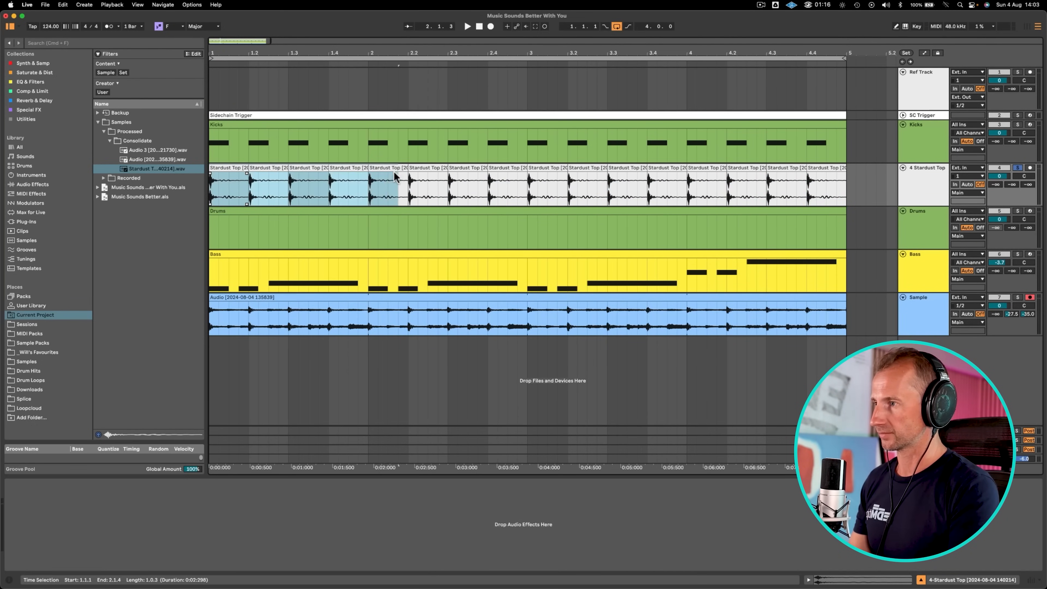
{"action": "key", "text": "super+l"}
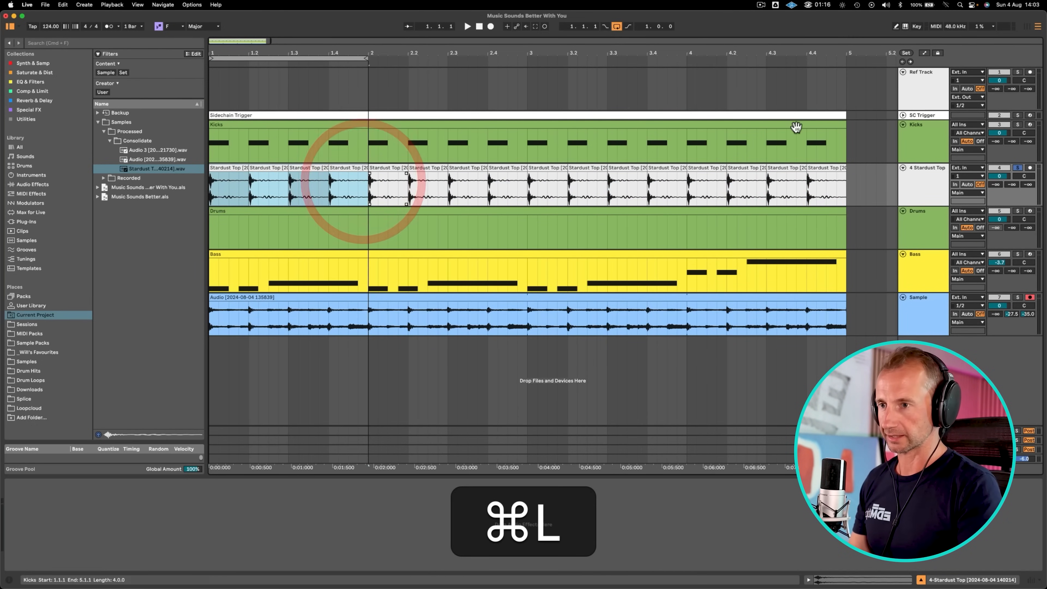
- Add EQ Eight to the Stardust Top track and cut its low frequencies while the loop plays
{"action": "left_click", "coordinate": [928, 177]}
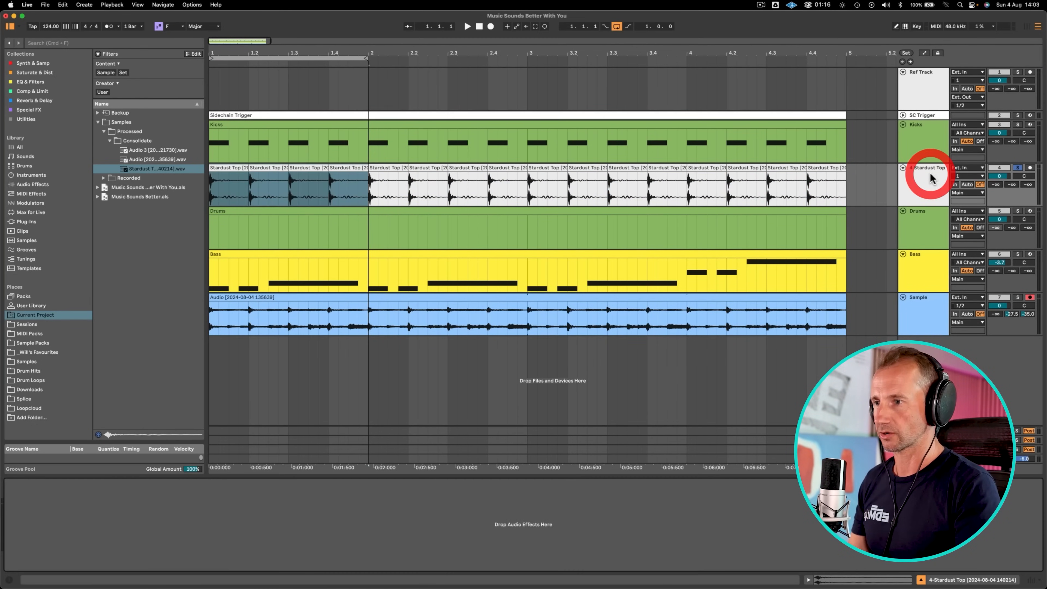
{"action": "left_click", "coordinate": [30, 83]}
{"action": "left_click_drag", "start_coordinate": [255, 201], "coordinate": [257, 201]}
{"action": "key", "text": "space"}
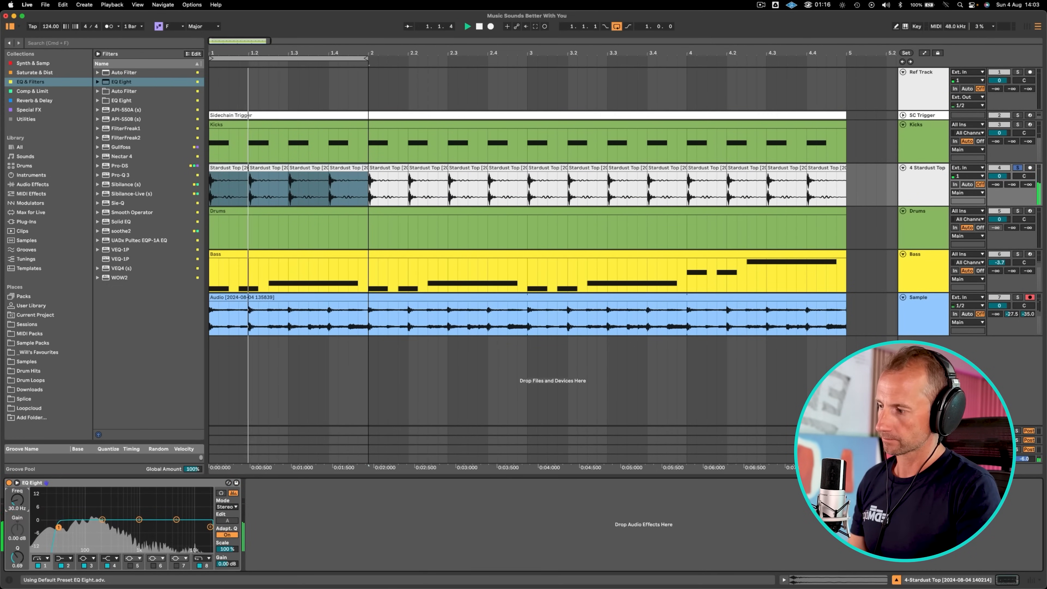
- Solo the Kicks track alongside Stardust Top and lower the Stardust Top volume to -5.0 dB
{"action": "left_click", "coordinate": [1017, 125], "text": "super"}
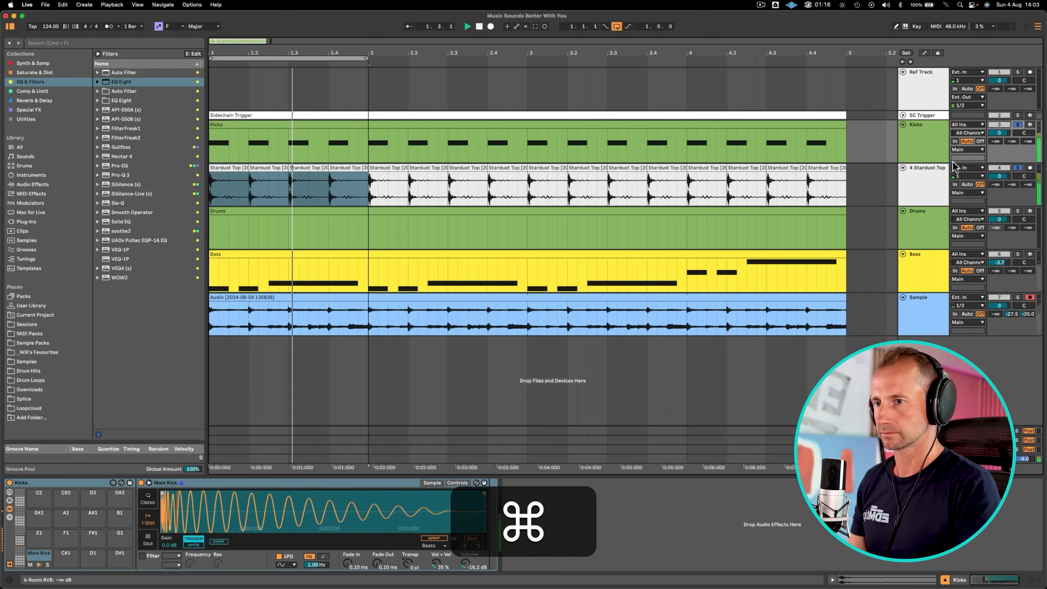
{"action": "left_click_drag", "start_coordinate": [1000, 178], "coordinate": [1000, 207]}
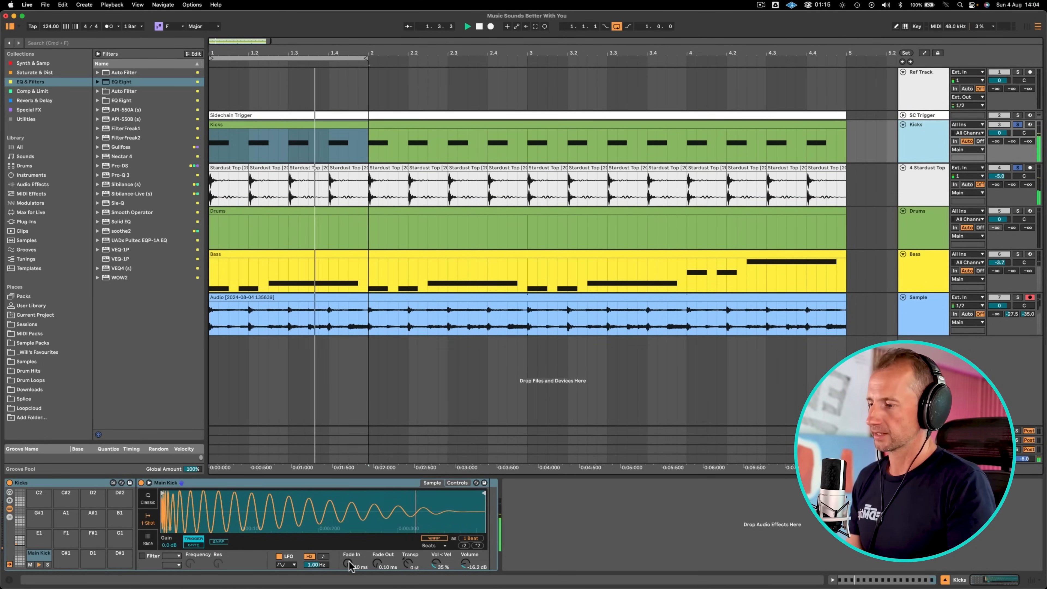
- Set the Main Kick's Fade Out to 275 ms and move its sample end point earlier to trim the tail
{"action": "left_click_drag", "start_coordinate": [377, 565], "coordinate": [377, 582]}
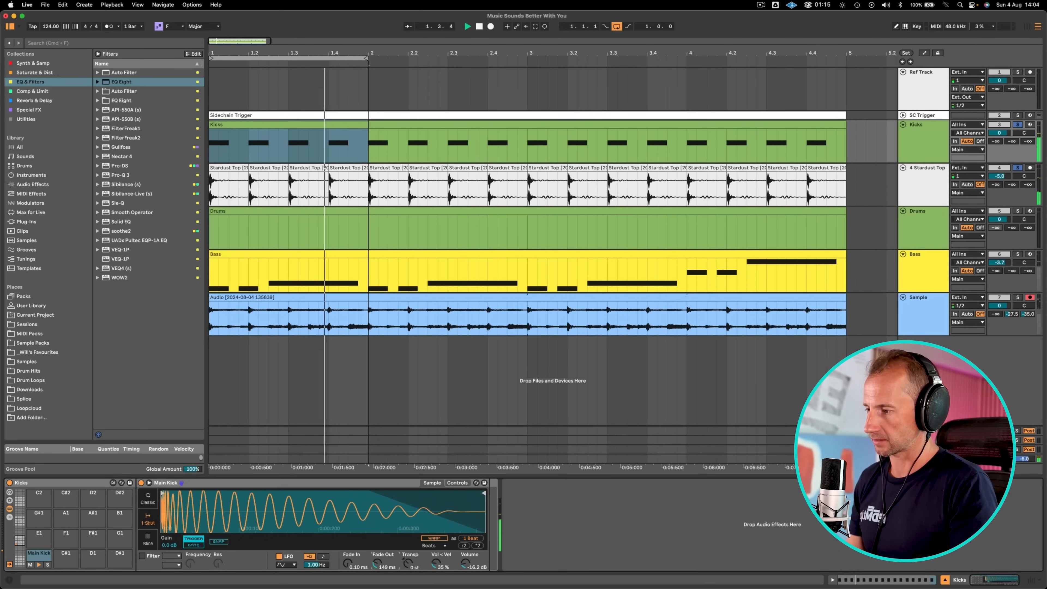
{"action": "left_click_drag", "start_coordinate": [378, 565], "coordinate": [377, 552]}
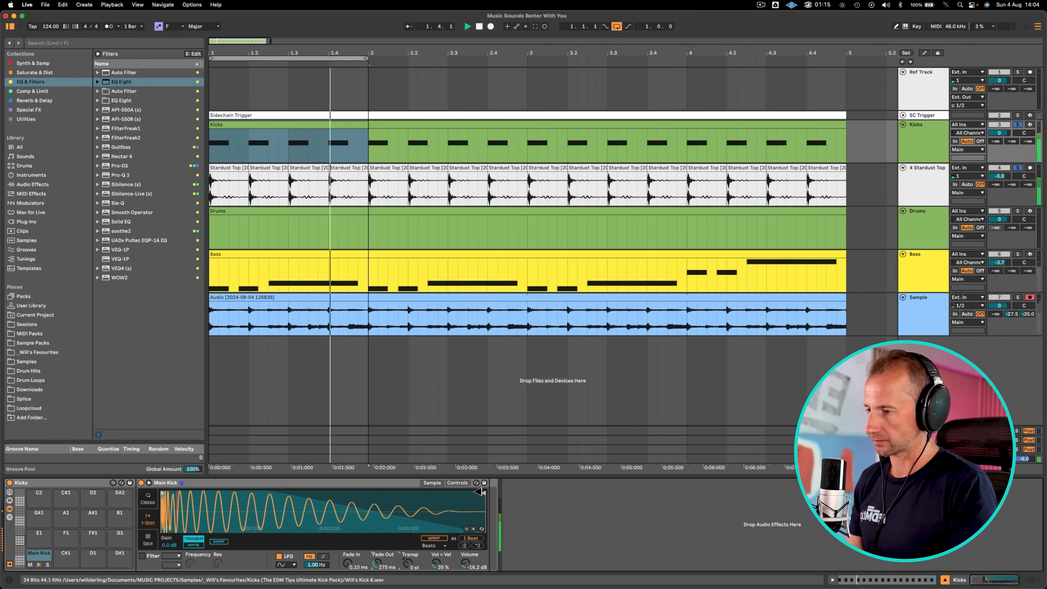
{"action": "left_click_drag", "start_coordinate": [478, 492], "coordinate": [443, 492]}
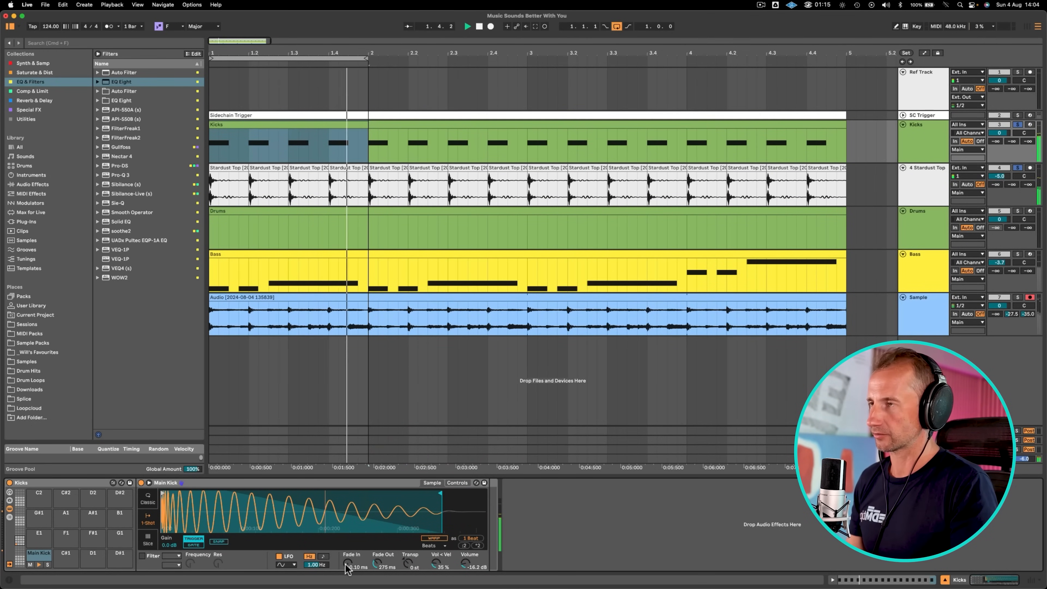
- Solo only the Kicks track and adjust the Main Kick's Fade In to 10.6 ms while listening
{"action": "left_click_drag", "start_coordinate": [347, 564], "coordinate": [347, 536]}
{"action": "key", "text": "space"}
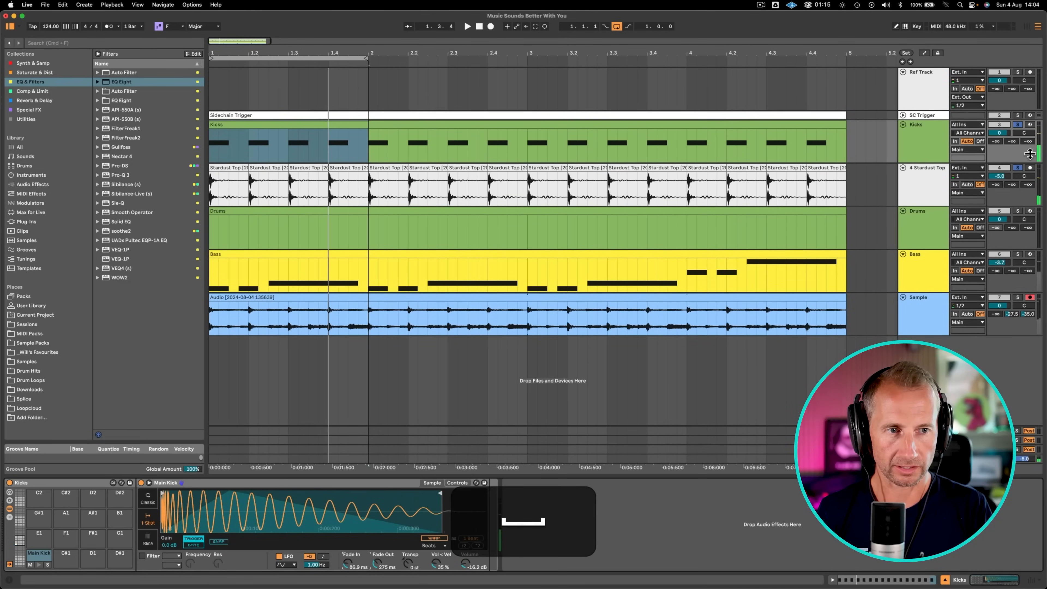
{"action": "left_click", "coordinate": [1017, 125]}
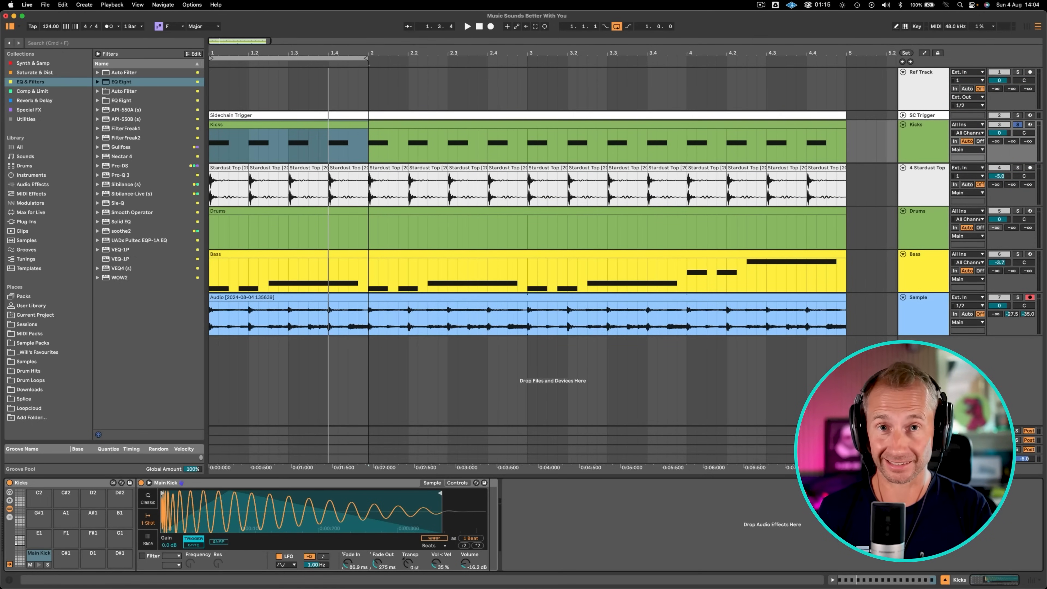
{"action": "key", "text": "space"}
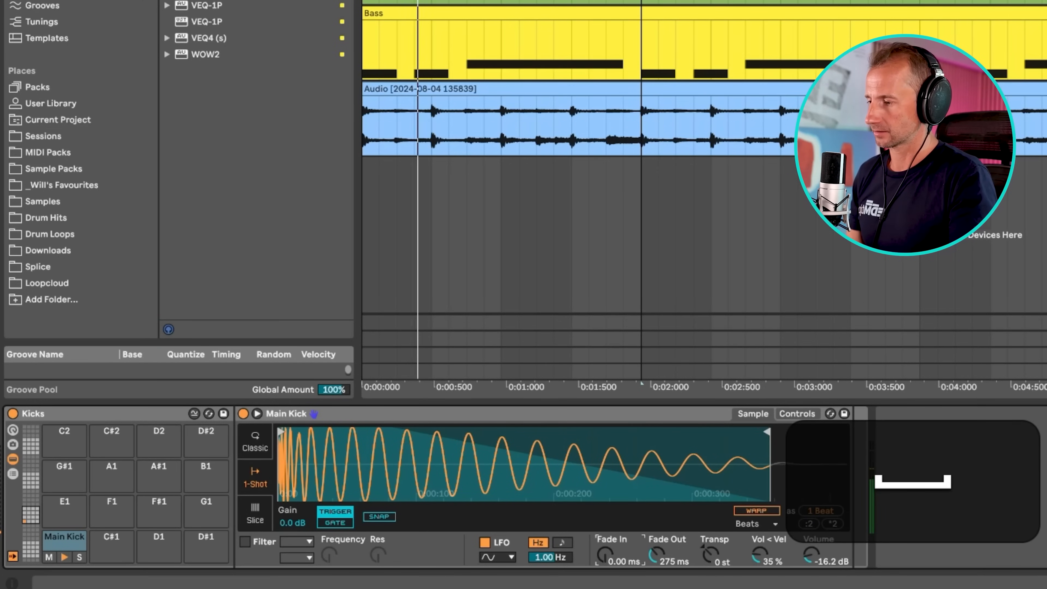
{"action": "left_click_drag", "start_coordinate": [605, 555], "coordinate": [605, 533]}
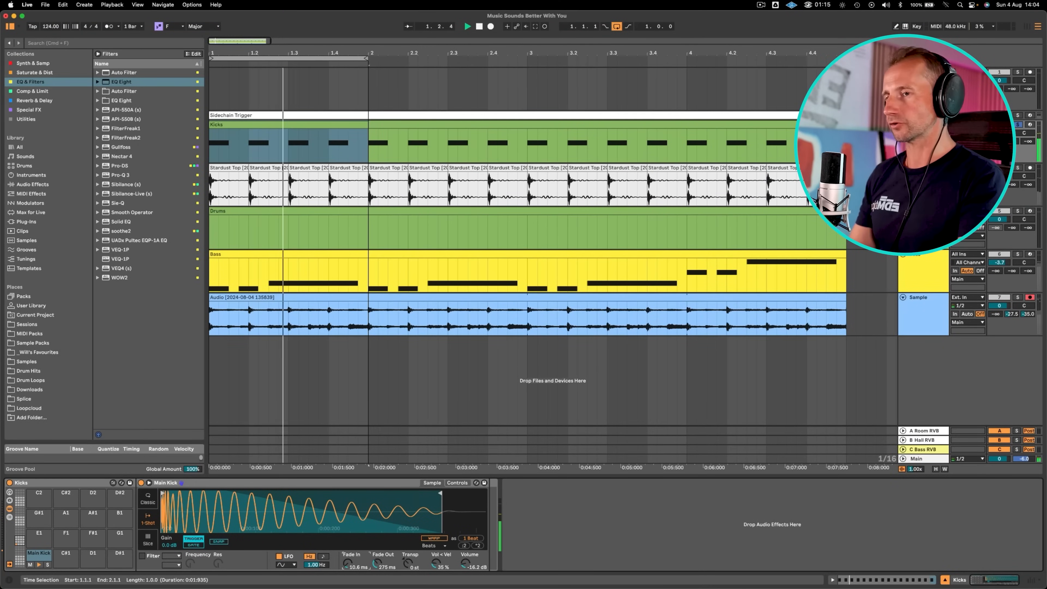
{"action": "key", "text": "space"}
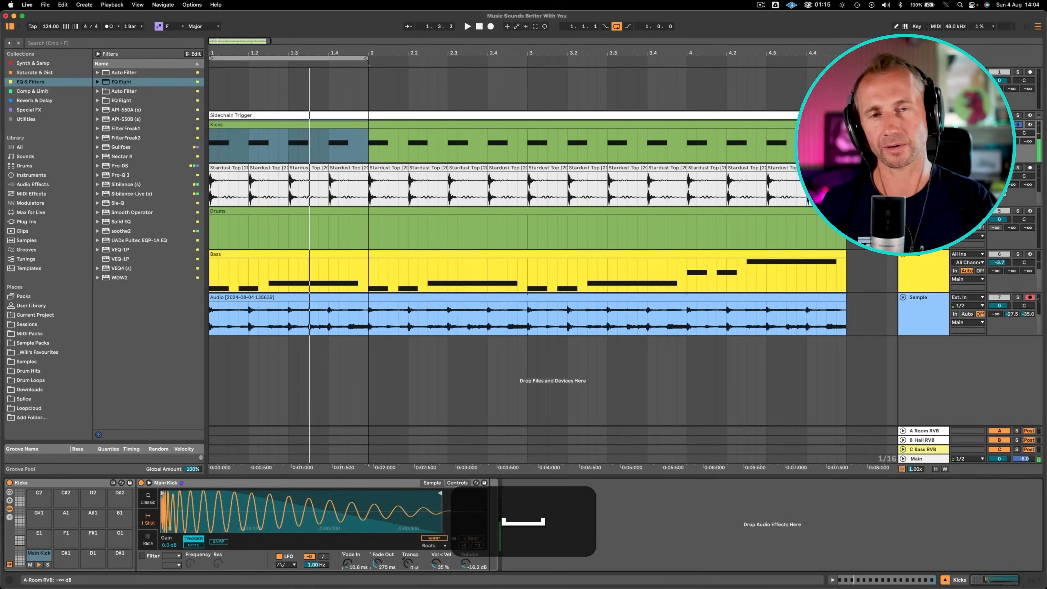
- Show Track Options in the Arrangement track controls
{"action": "key", "text": "Down"}
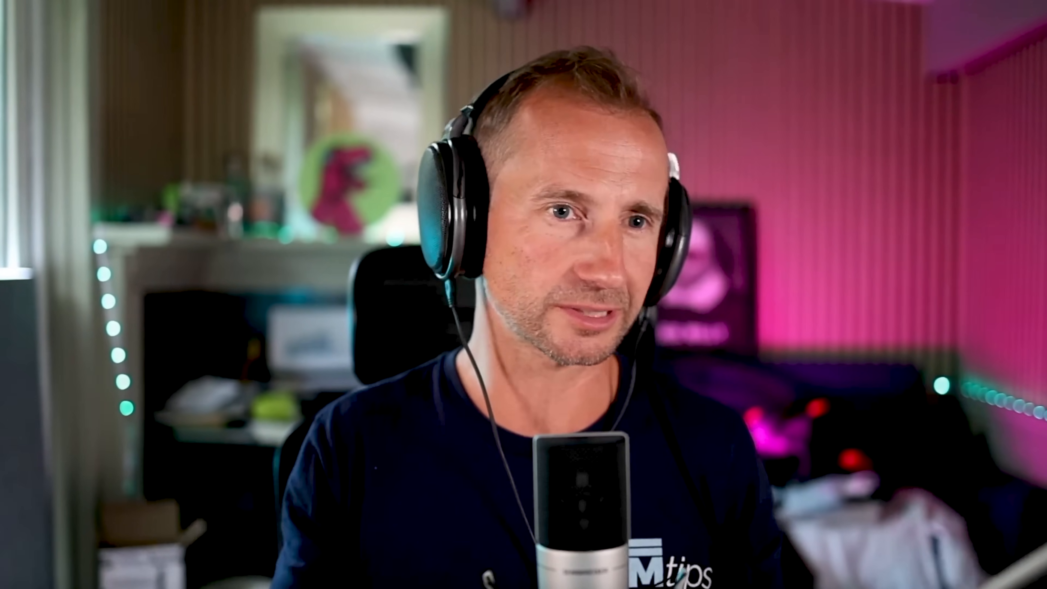
{"action": "left_click", "coordinate": [163, 4]}
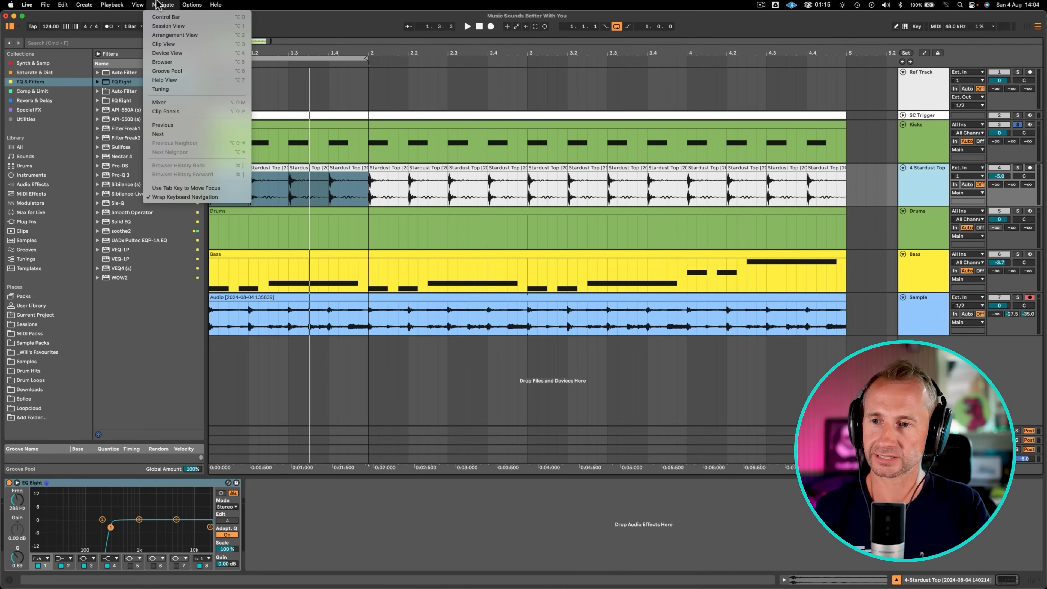
{"action": "mouse_move", "coordinate": [135, 4]}
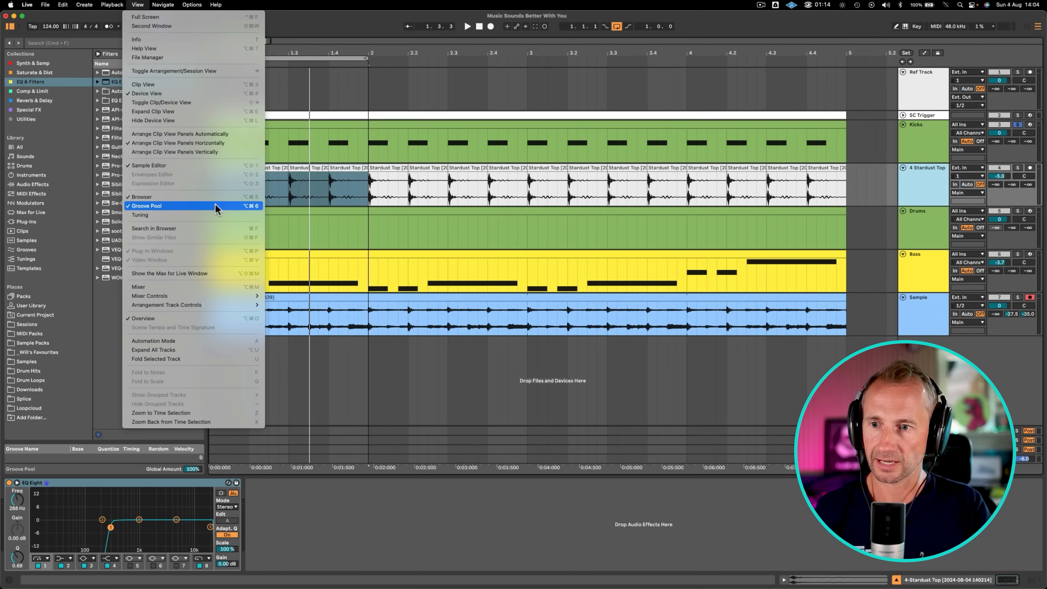
{"action": "mouse_move", "coordinate": [239, 305]}
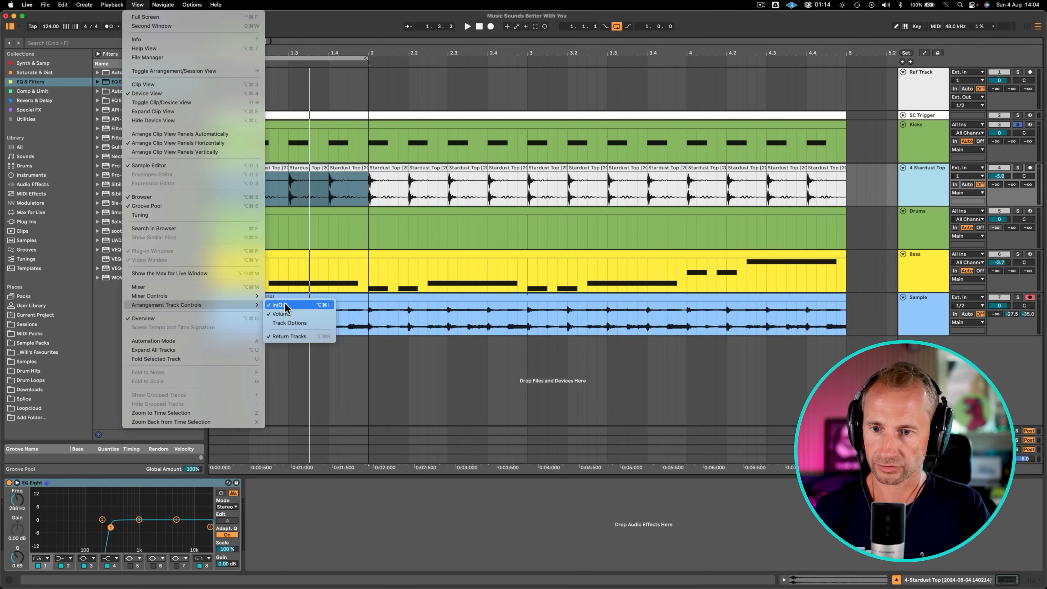
{"action": "left_click", "coordinate": [302, 324]}
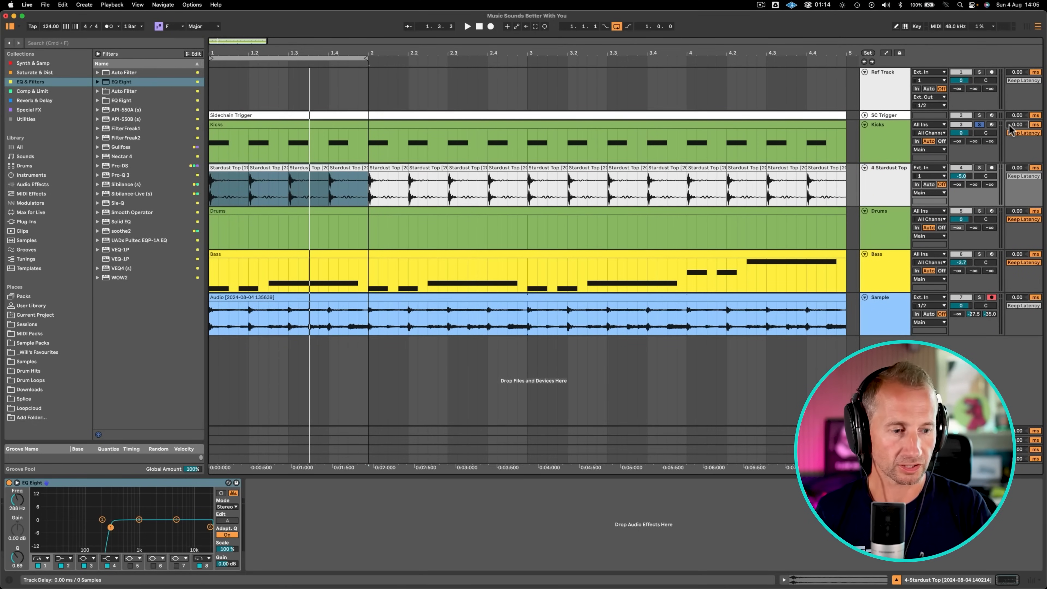
- Set the Kicks track delay to -10 ms
{"action": "left_click", "coordinate": [1012, 125]}
{"action": "type", "text": "-10"}
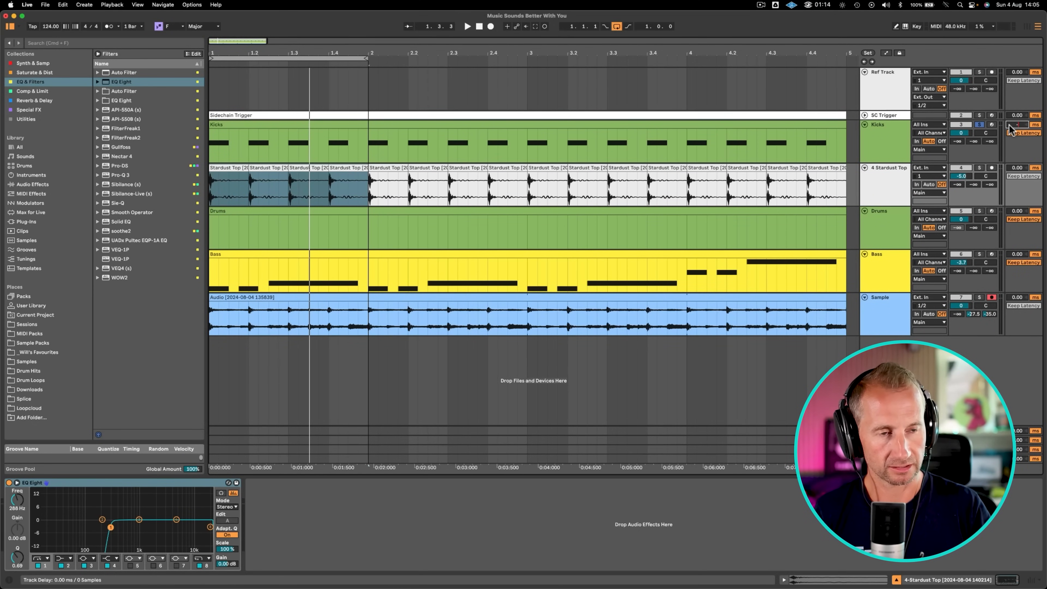
{"action": "left_click", "coordinate": [869, 148]}
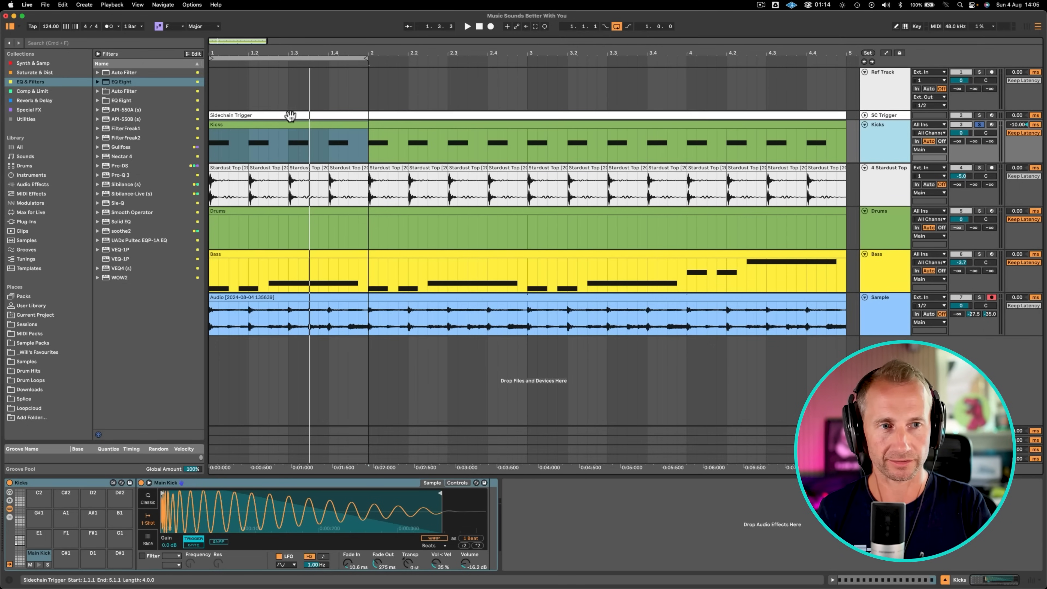
- Unsolo the Kicks track, play all tracks together with the loop length extended to 1.3.0, and save the project
{"action": "left_click", "coordinate": [981, 125]}
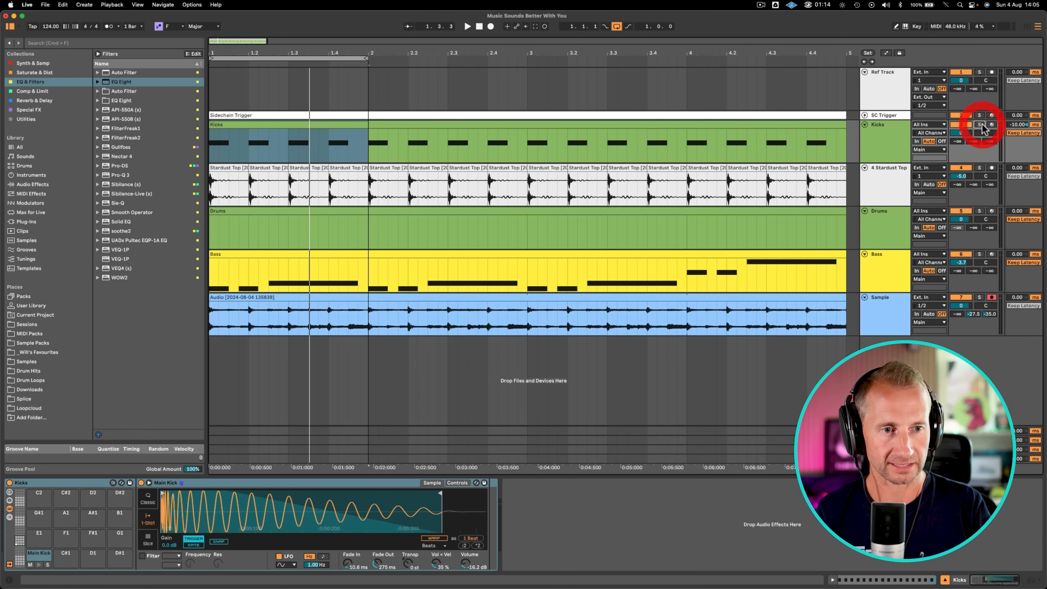
{"action": "key", "text": "space"}
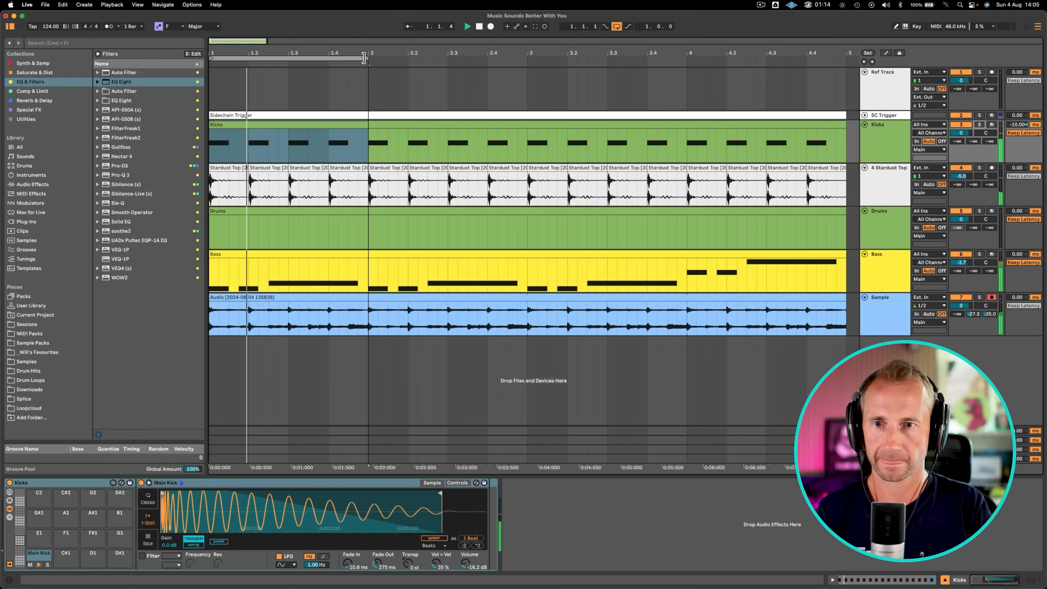
{"action": "left_click_drag", "start_coordinate": [365, 59], "coordinate": [304, 58]}
{"action": "key", "text": "space"}
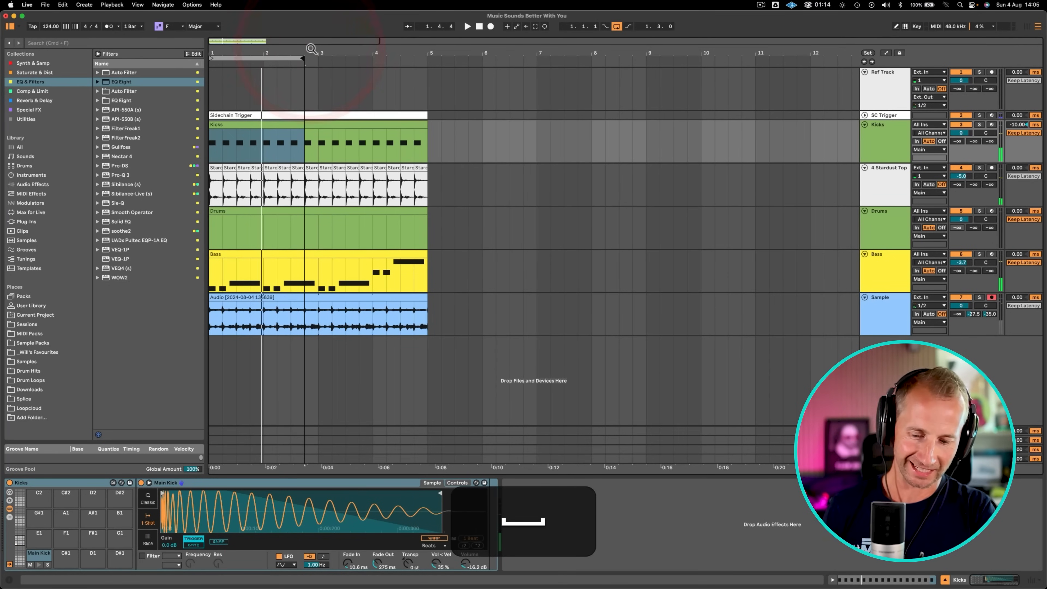
{"action": "key", "text": "super+s"}
- Colour the Stardust Top track green to match Kicks and apply the track colour to its clips
{"action": "left_click", "coordinate": [870, 142]}
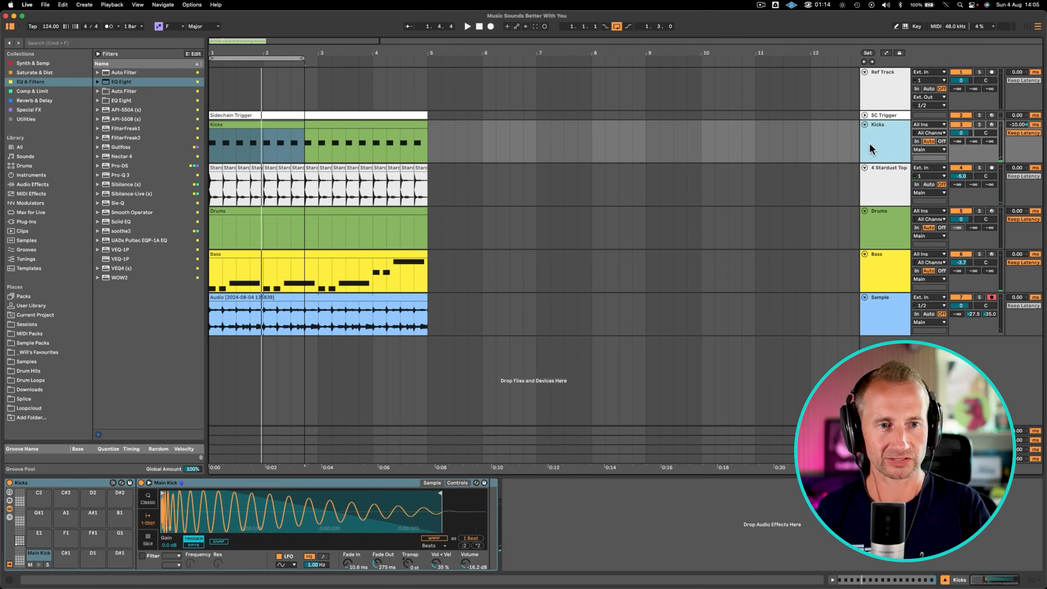
{"action": "left_click", "coordinate": [883, 175], "text": "shift"}
{"action": "left_click", "coordinate": [883, 176], "text": "super"}
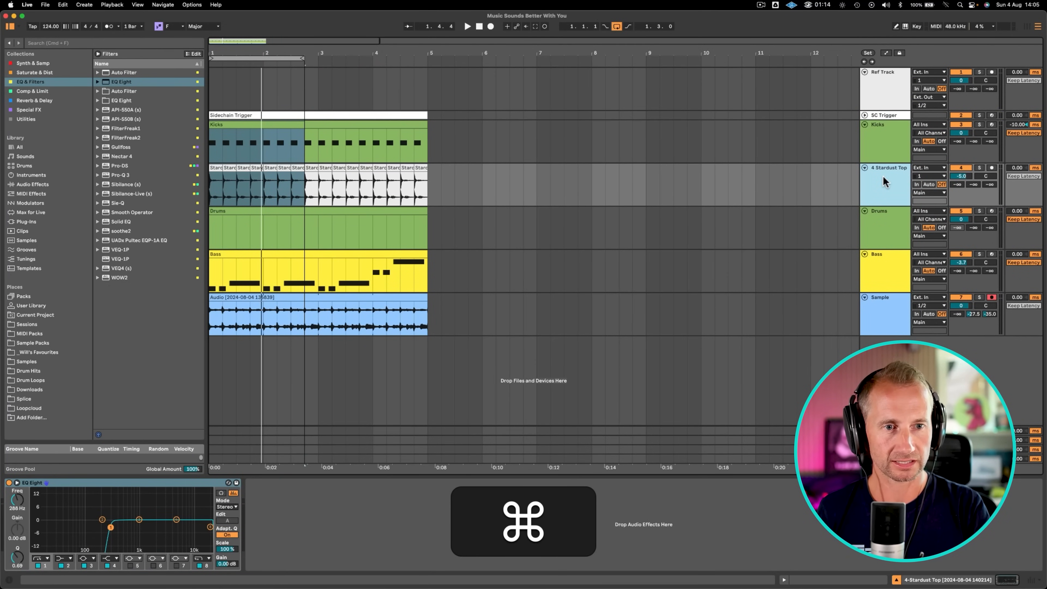
{"action": "right_click", "coordinate": [883, 176]}
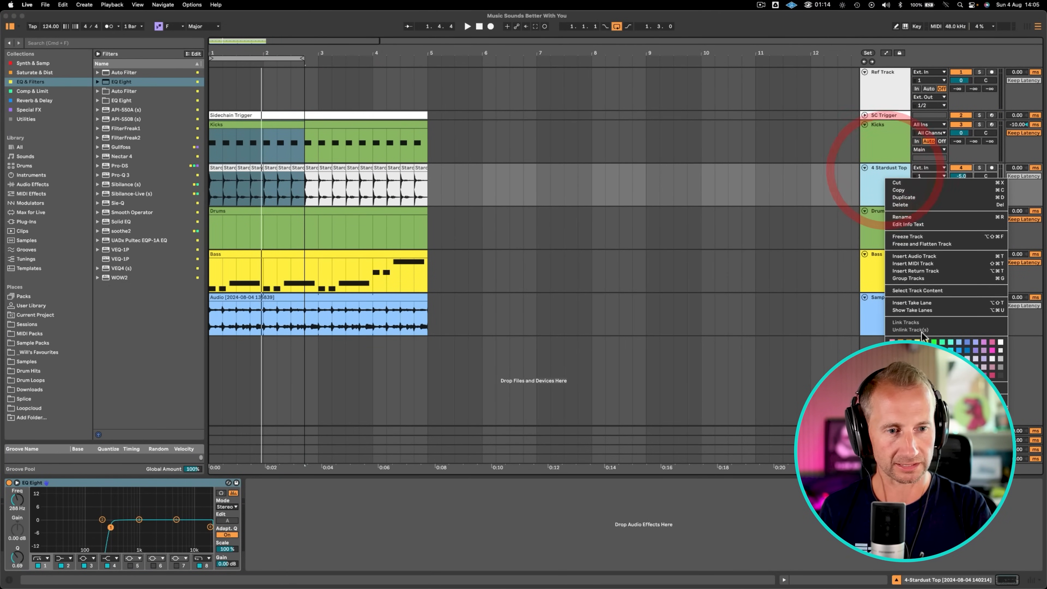
{"action": "left_click", "coordinate": [840, 191]}
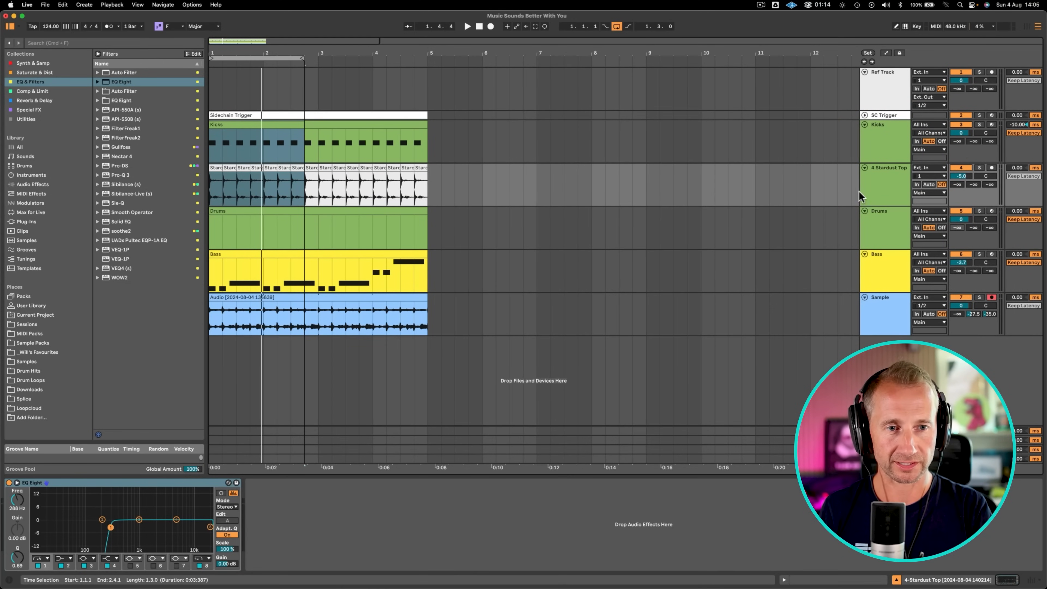
{"action": "right_click", "coordinate": [887, 192]}
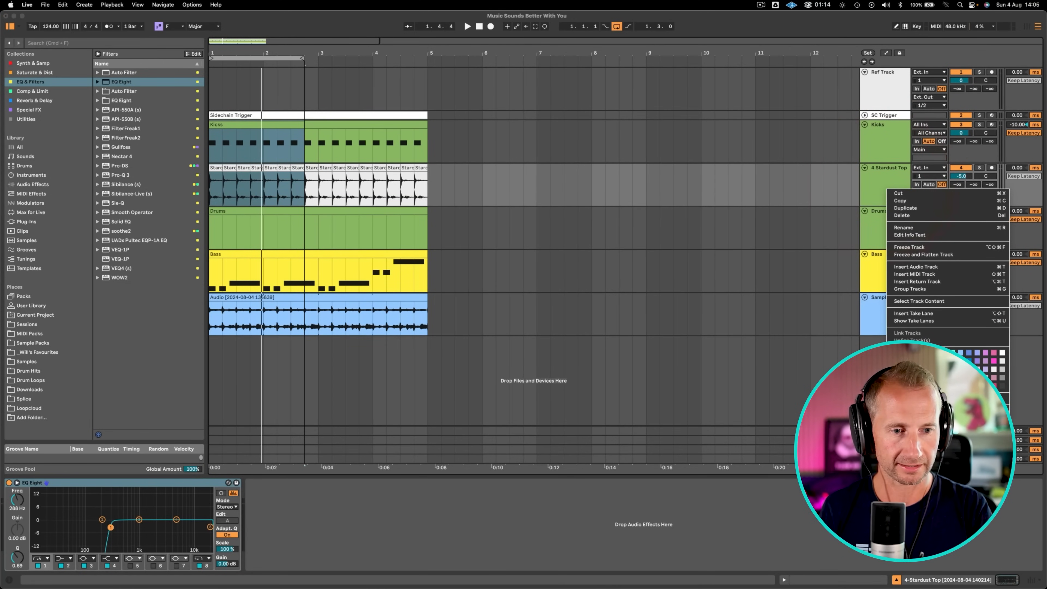
{"action": "left_click", "coordinate": [922, 399]}
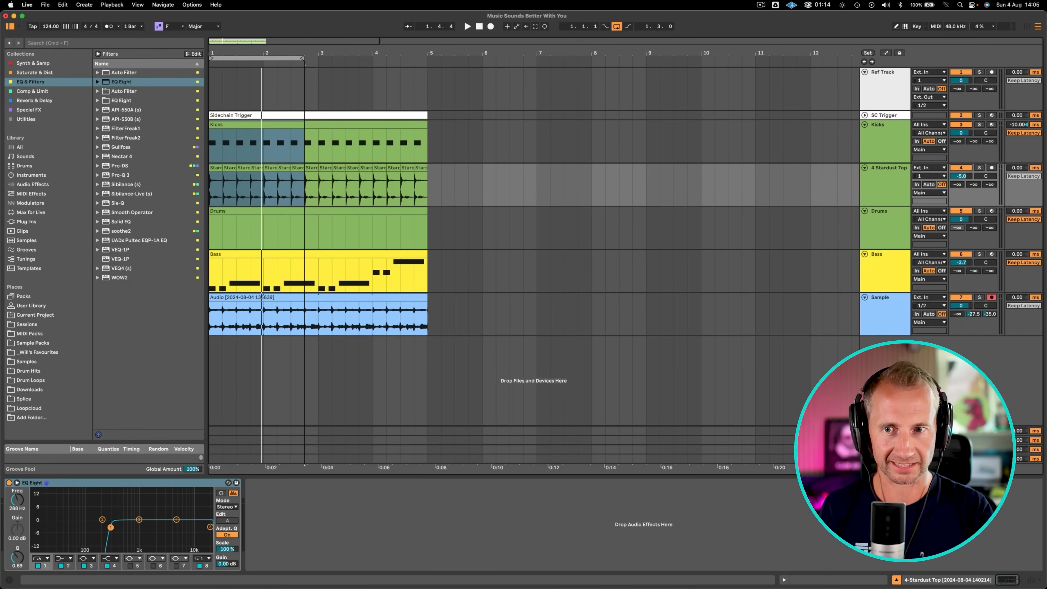
- Group the Kicks and Stardust Top tracks and rename the group KICK
{"action": "left_click", "coordinate": [876, 173]}
{"action": "left_click", "coordinate": [880, 145], "text": "shift"}
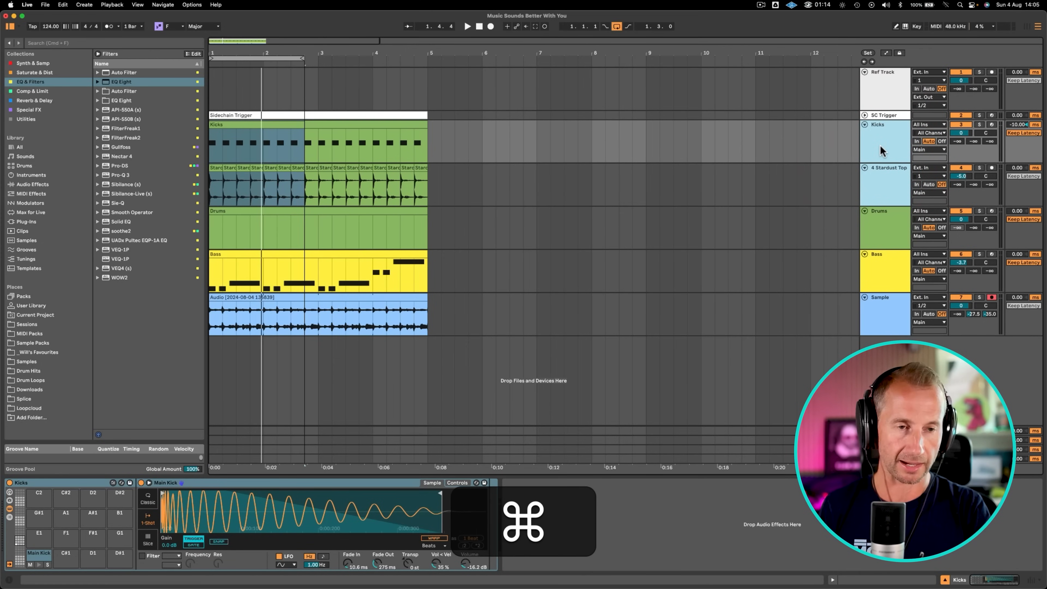
{"action": "key", "text": "super+g"}
{"action": "key", "text": "super+r"}
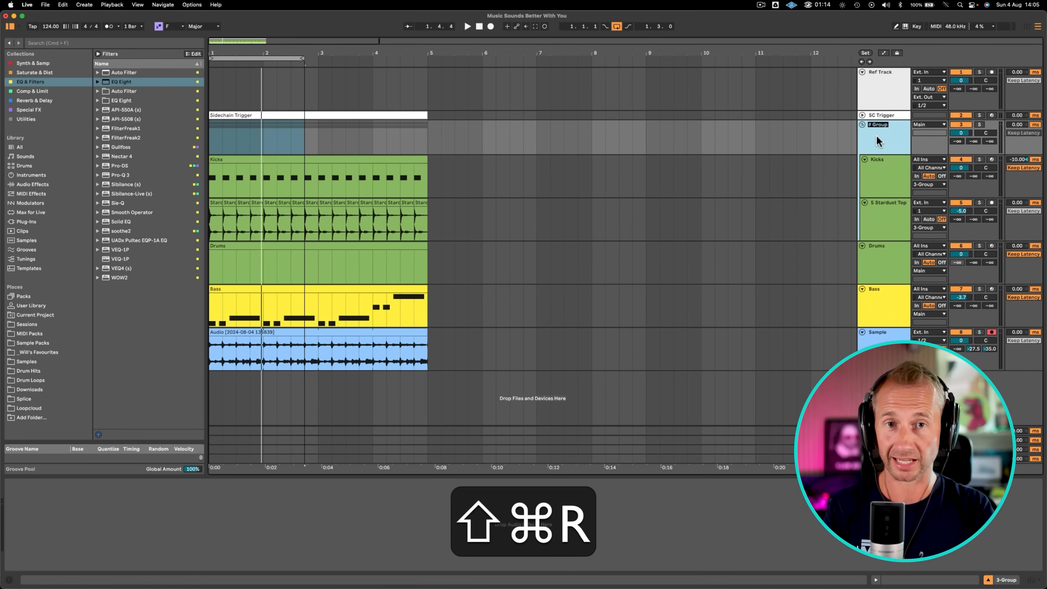
{"action": "key", "text": "shift+Return"}
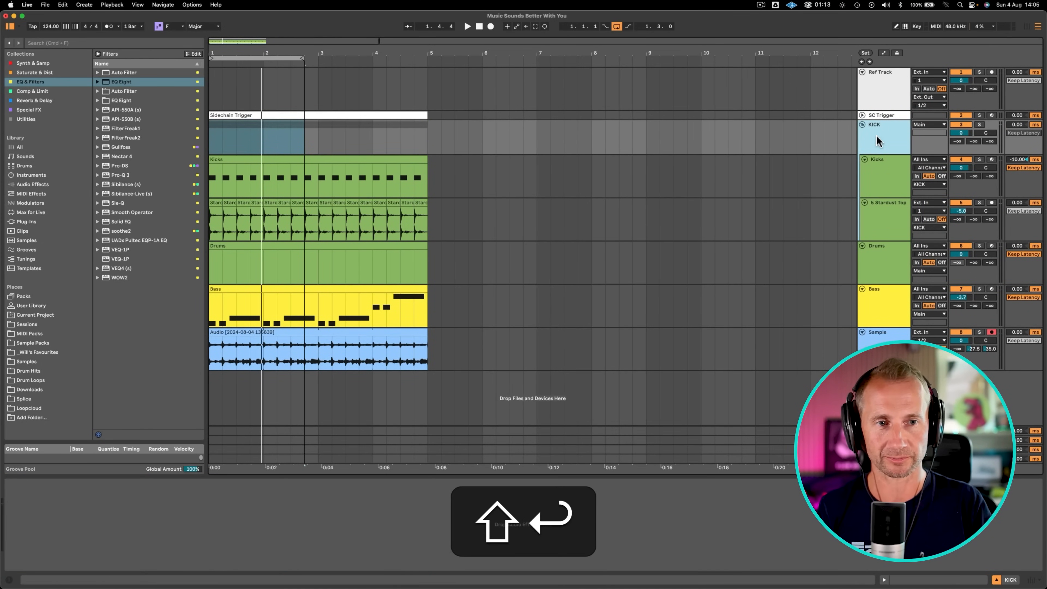
- Colour the KICK group green and add a Glue Compressor to it
{"action": "right_click", "coordinate": [877, 135]}
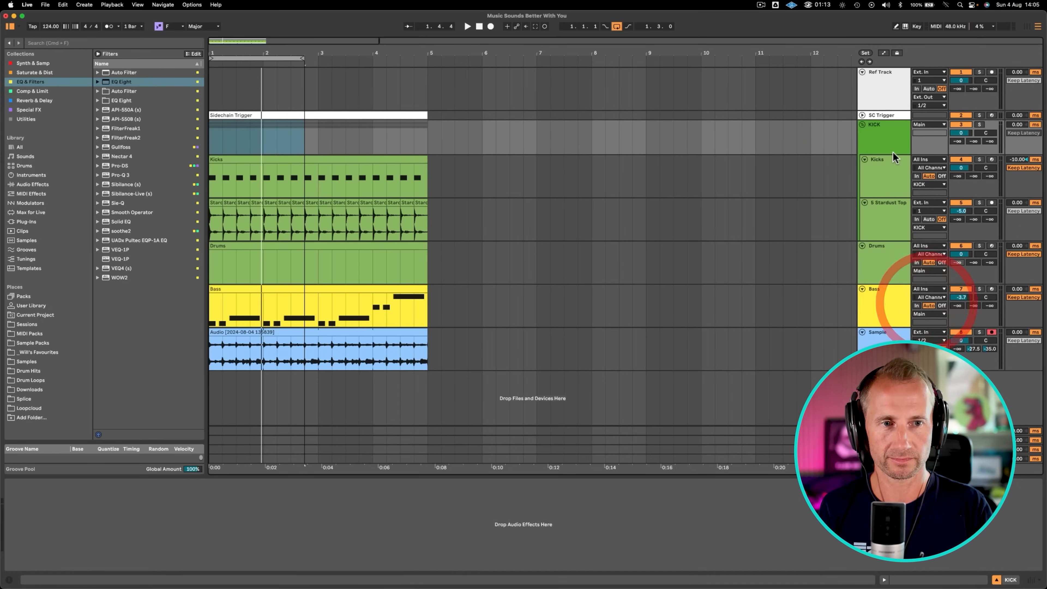
{"action": "left_click", "coordinate": [41, 91]}
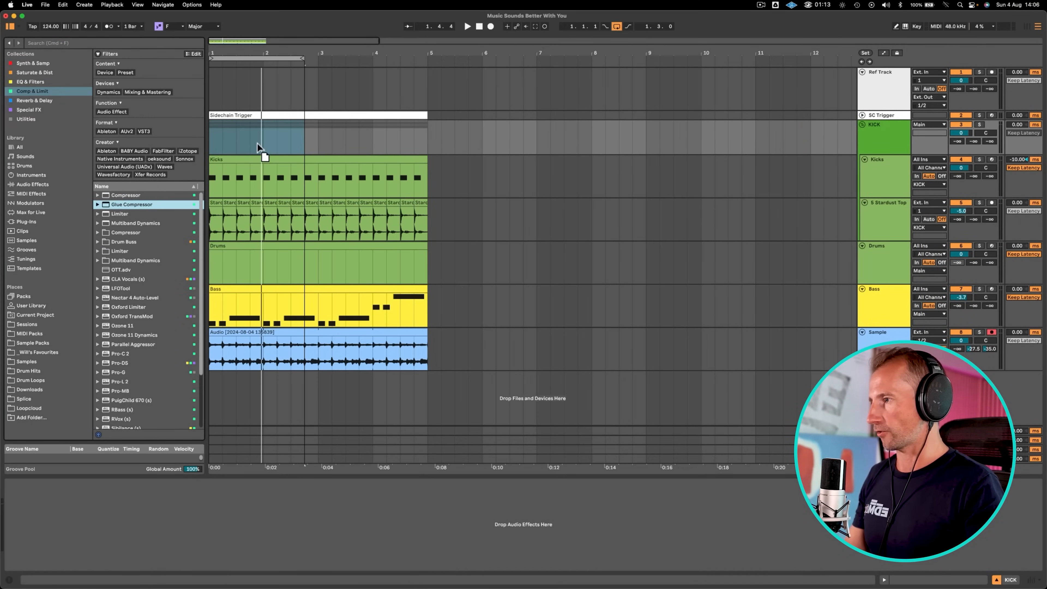
{"action": "left_click_drag", "start_coordinate": [258, 147], "coordinate": [258, 146]}
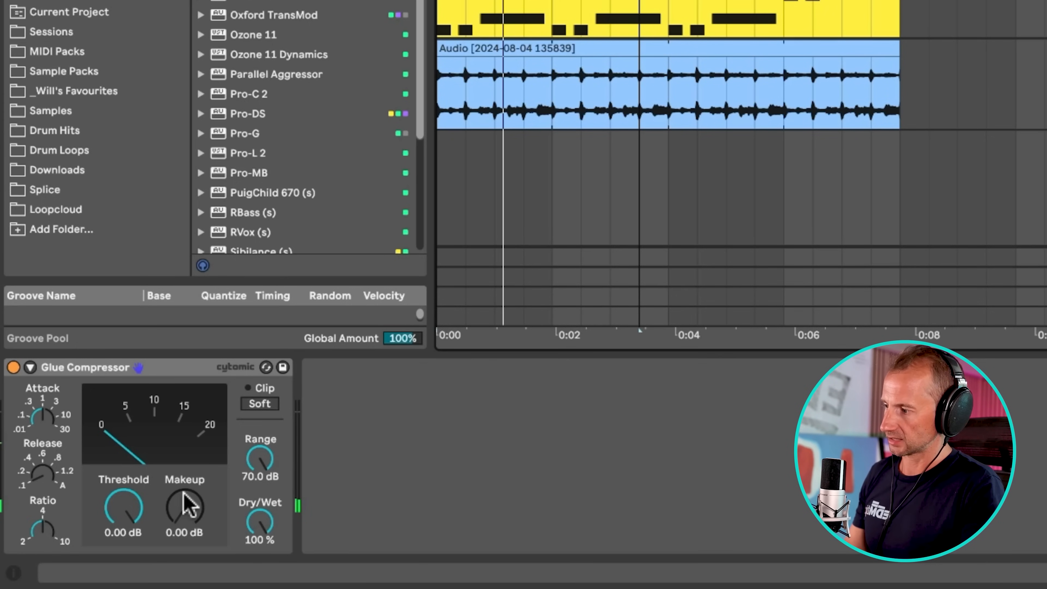
- Set the KICK group's Glue Compressor threshold to -26 dB and makeup to 10 dB, and enable soft clipping
{"action": "left_click_drag", "start_coordinate": [138, 519], "coordinate": [138, 576]}
{"action": "left_click", "coordinate": [184, 532]}
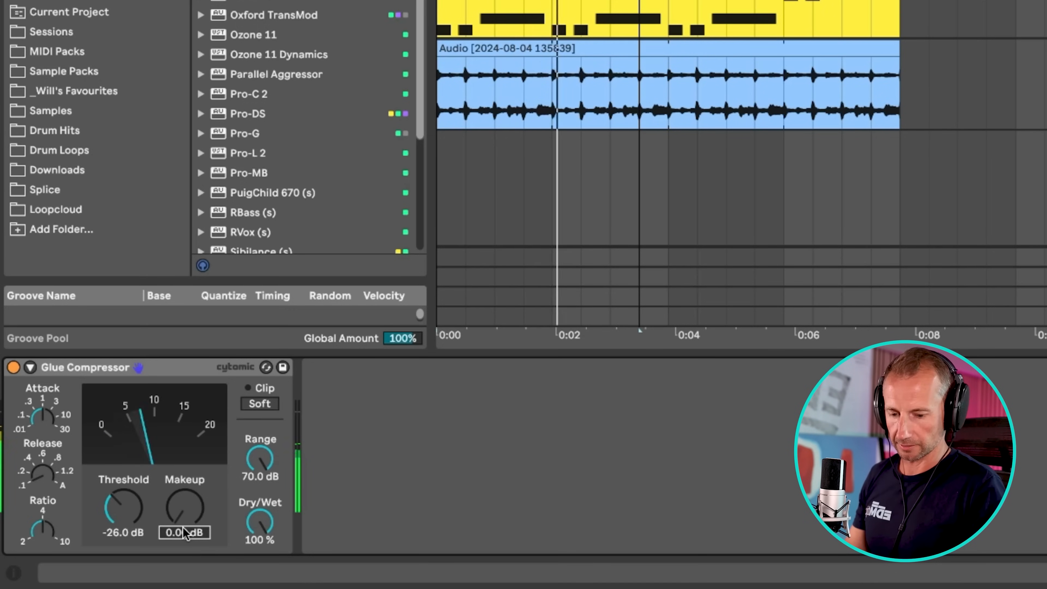
{"action": "type", "text": "10"}
{"action": "key", "text": "Return"}
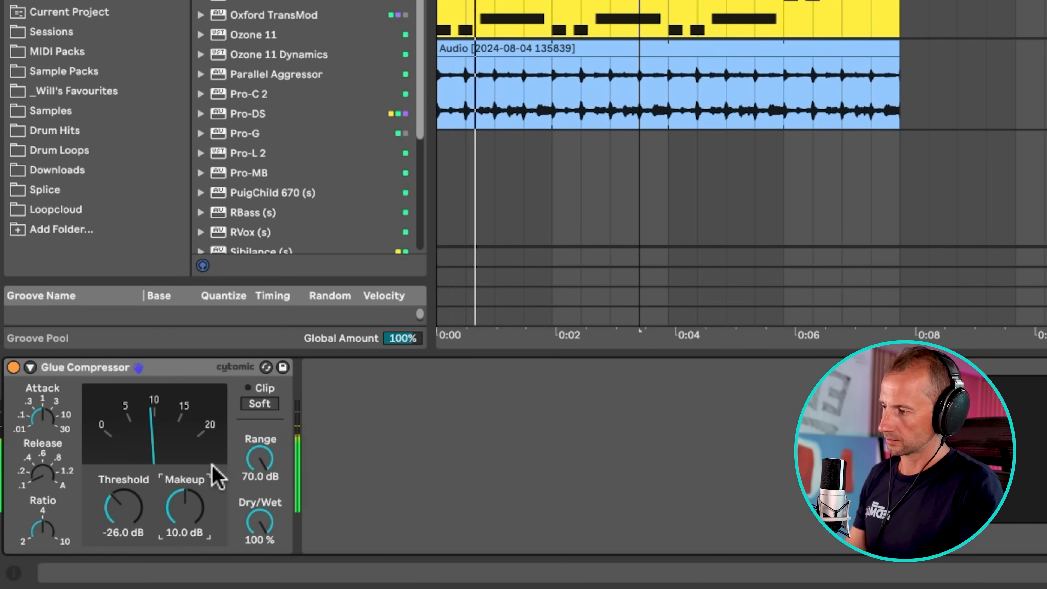
{"action": "left_click", "coordinate": [251, 406]}
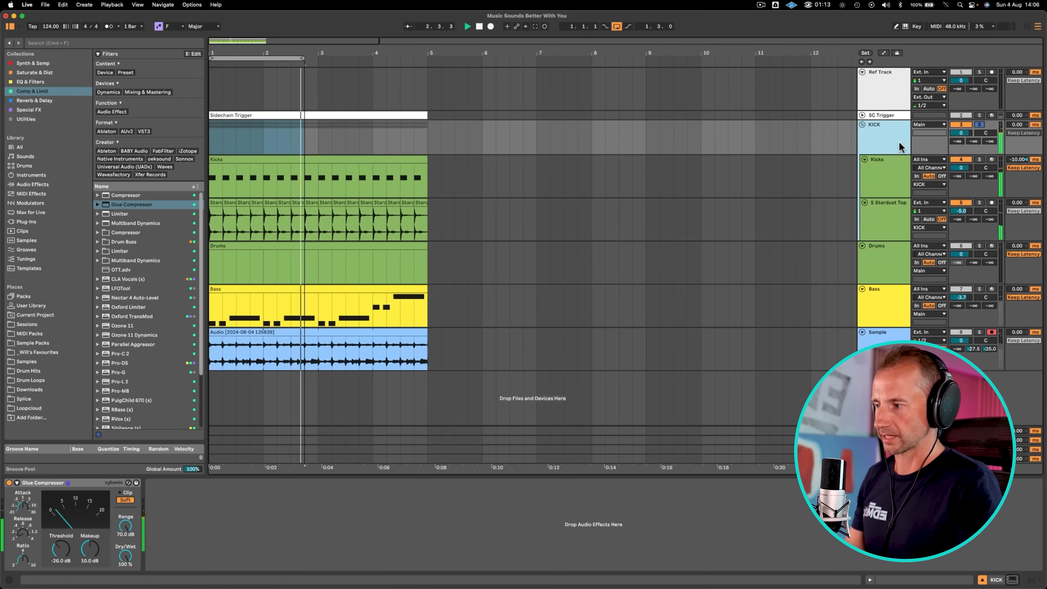
- Add an EQ Eight after the Main Kick on the Kicks track, turning band 1 off and band 5 on
{"action": "left_click", "coordinate": [890, 177]}
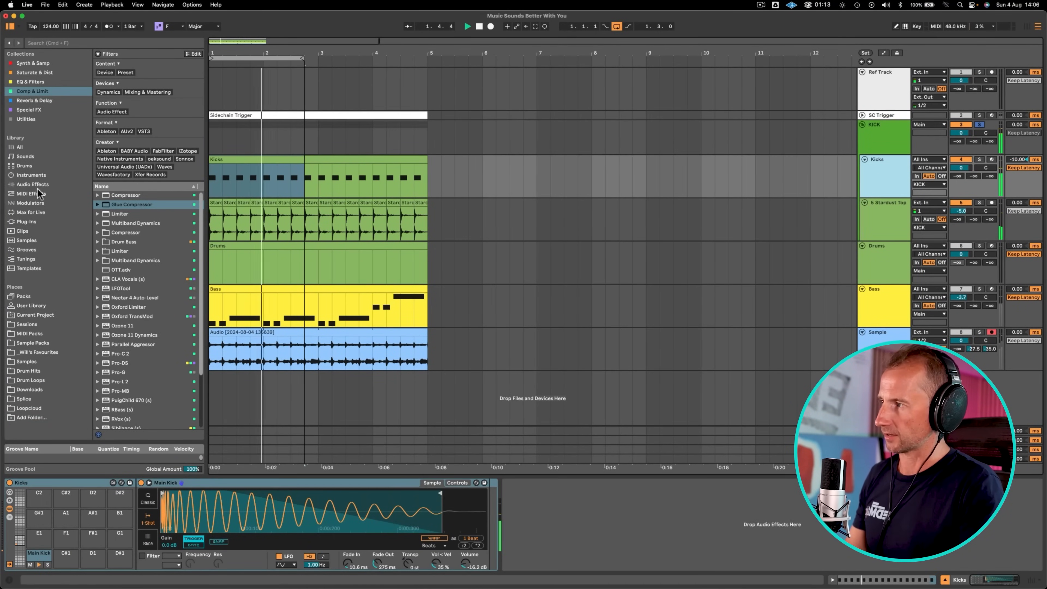
{"action": "left_click", "coordinate": [49, 74]}
{"action": "left_click", "coordinate": [47, 80]}
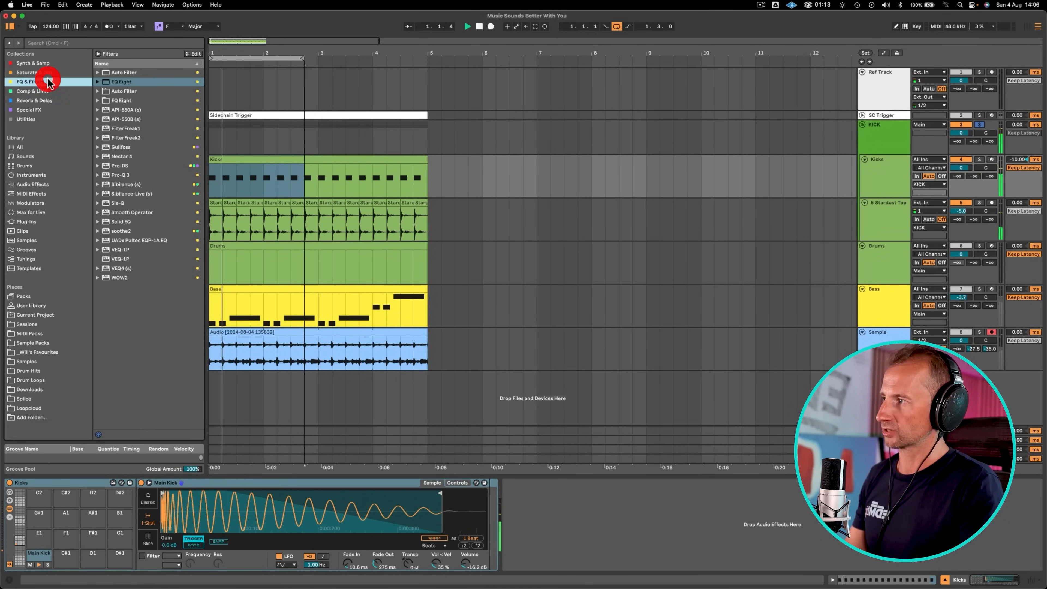
{"action": "left_click_drag", "start_coordinate": [118, 82], "coordinate": [536, 519]}
{"action": "left_click", "coordinate": [539, 564]}
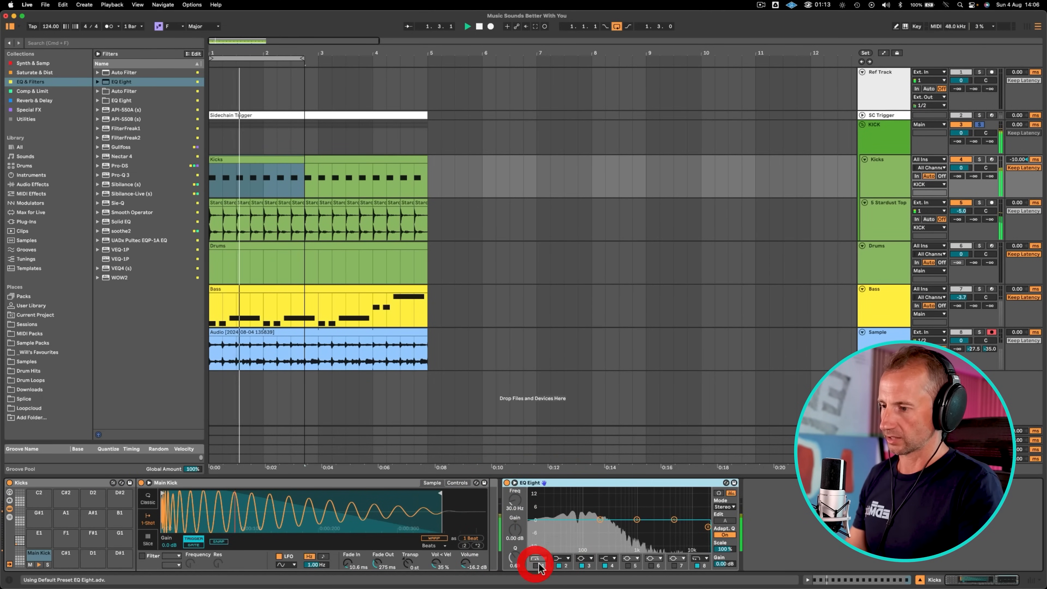
{"action": "left_click", "coordinate": [627, 566]}
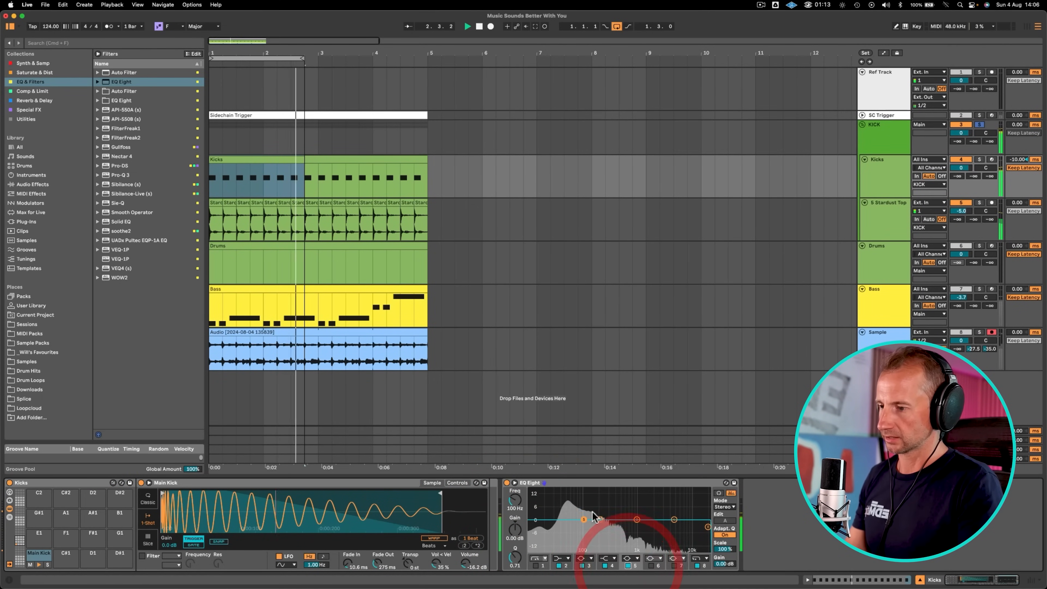
- Boost the Kicks EQ low band by about 9.6 dB at 48.4 Hz with a Q of 0.93
{"action": "left_click_drag", "start_coordinate": [584, 519], "coordinate": [567, 494]}
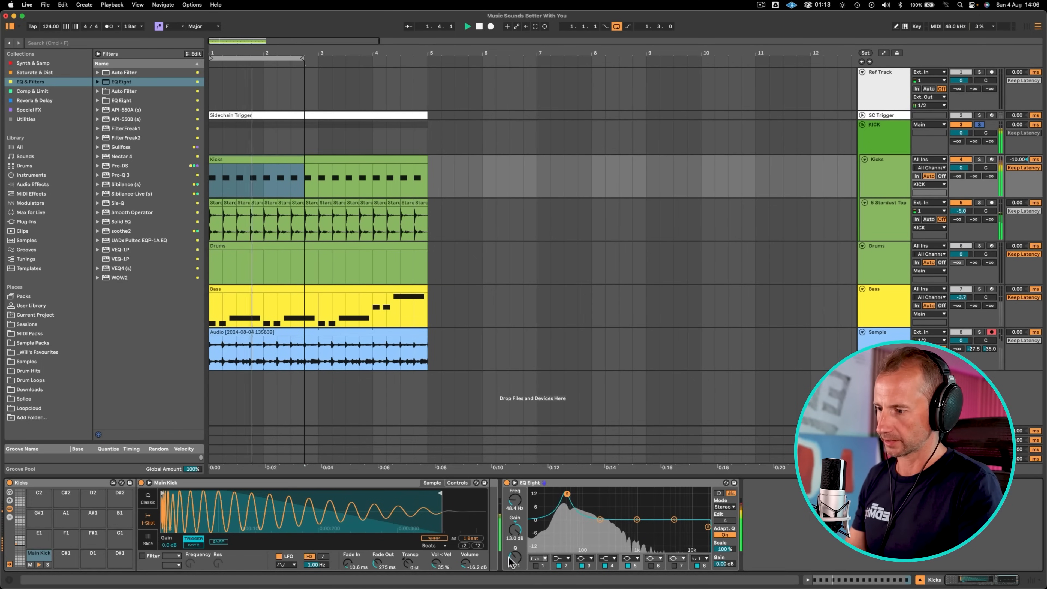
{"action": "left_click_drag", "start_coordinate": [512, 562], "coordinate": [512, 570]}
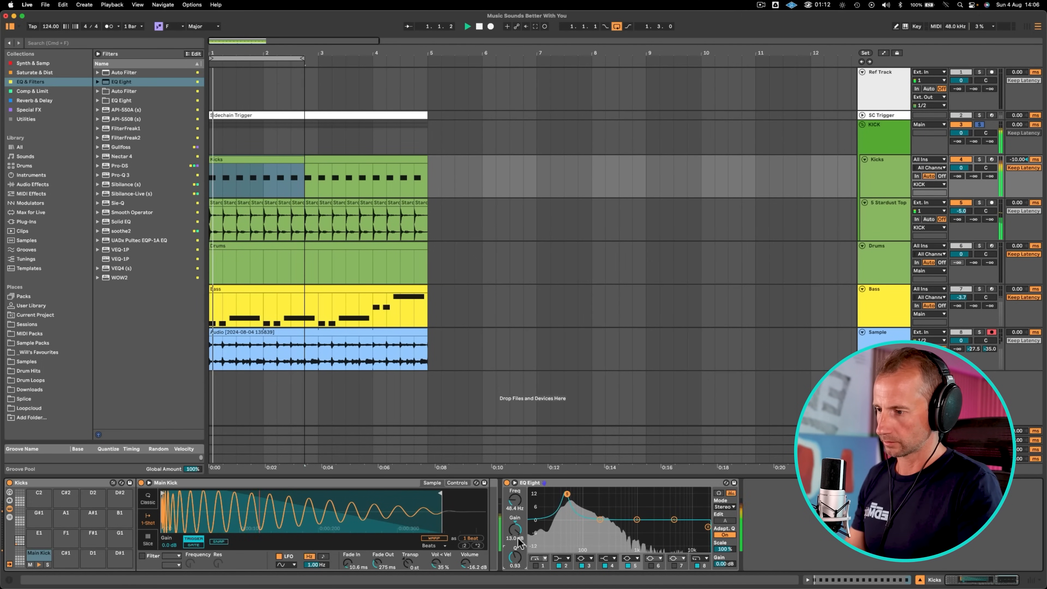
{"action": "mouse_move", "coordinate": [514, 529]}
{"action": "left_mouse_down"}
{"action": "mouse_move", "coordinate": [515, 544]}
{"action": "mouse_move", "coordinate": [515, 514]}
{"action": "left_mouse_up"}
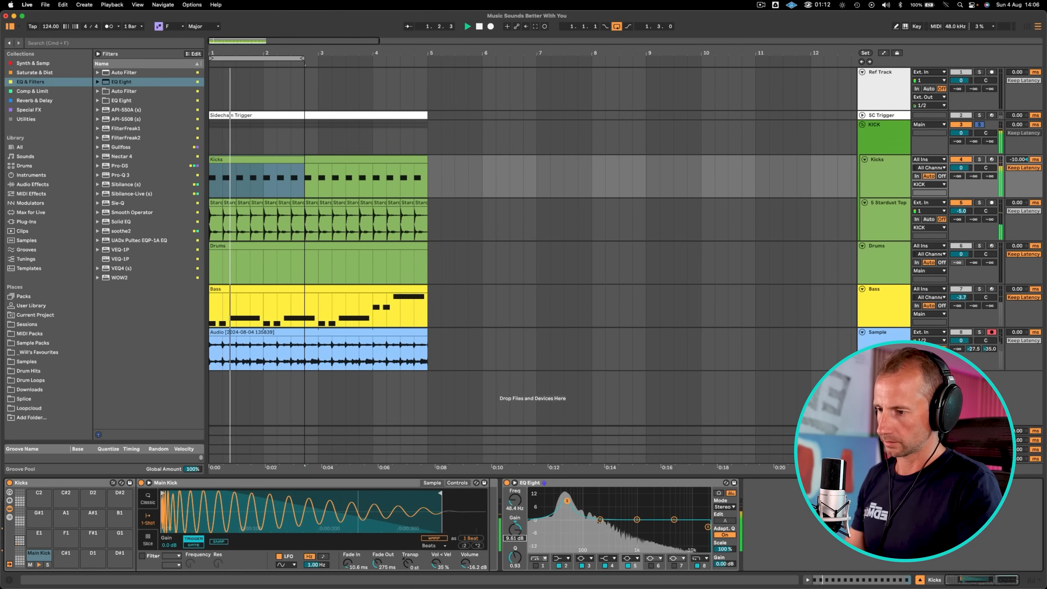
- Raise the KICK group's Glue Compressor threshold to -19.7 dB and lower the group's volume in the mixer
{"action": "left_click", "coordinate": [876, 134]}
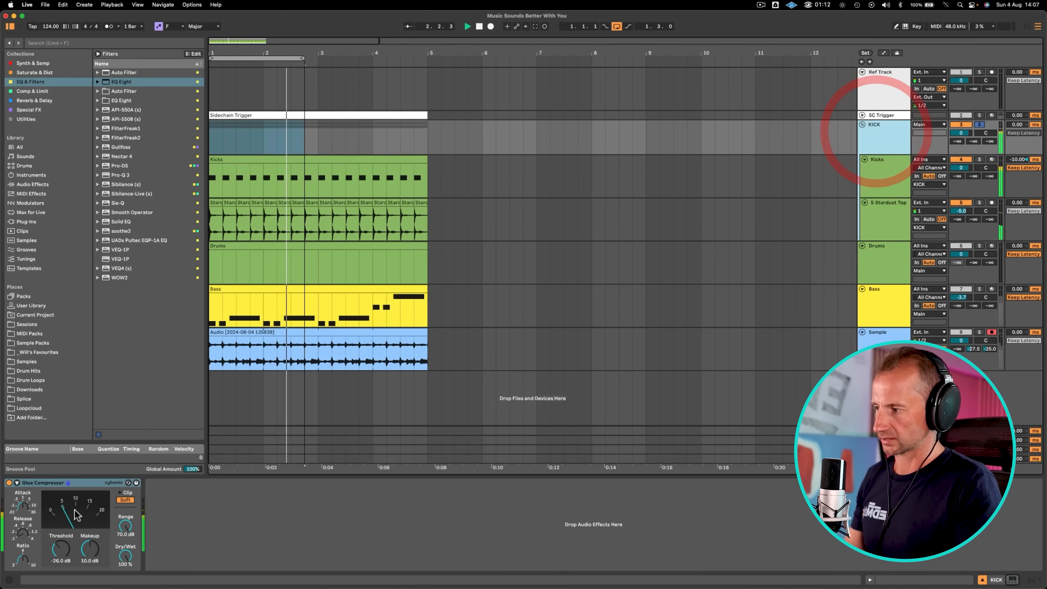
{"action": "left_click_drag", "start_coordinate": [58, 553], "coordinate": [58, 551]}
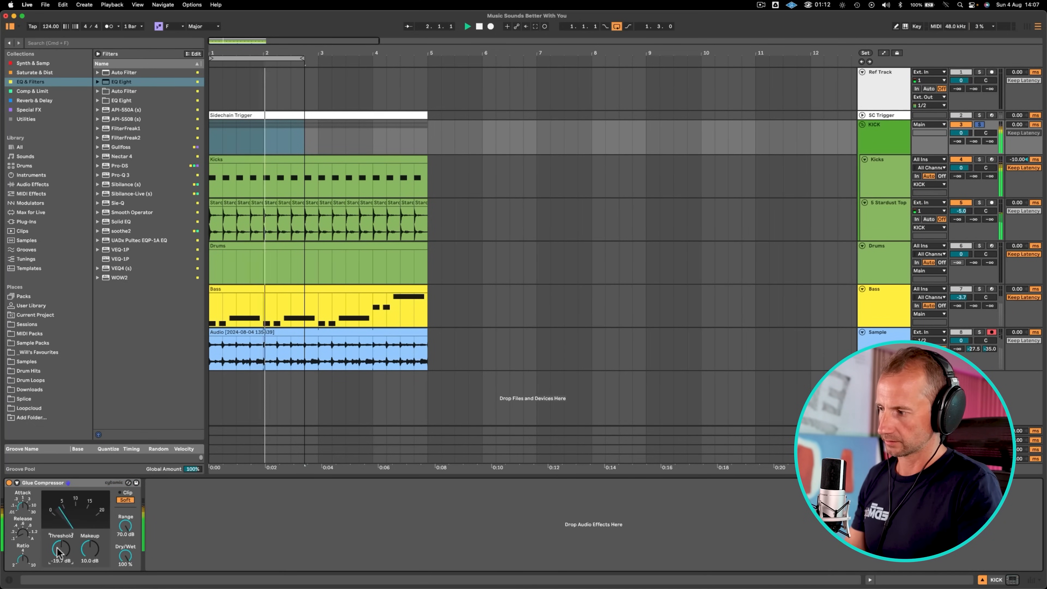
{"action": "key", "text": "Tab"}
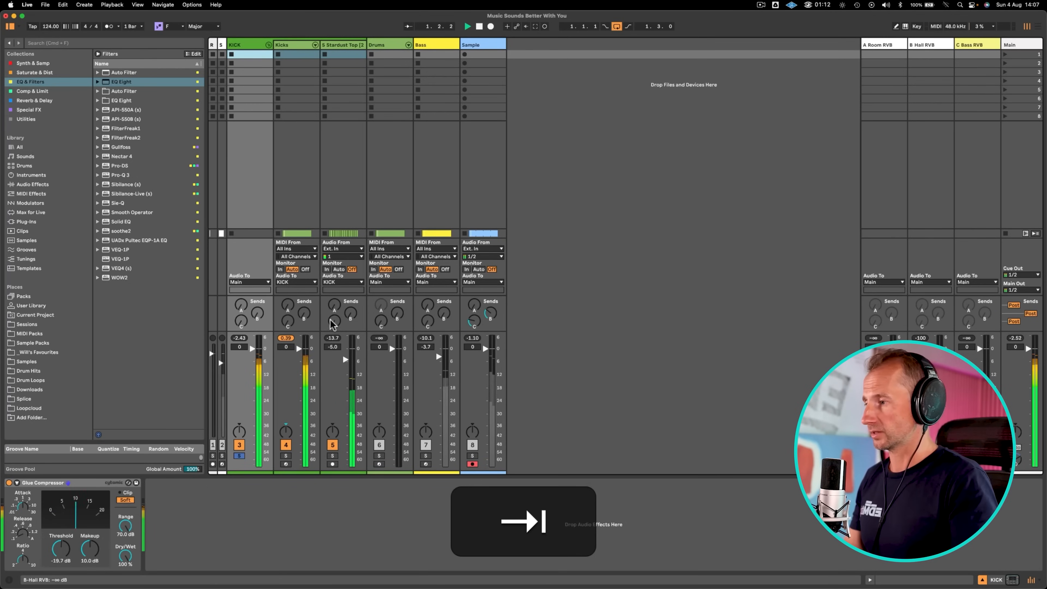
{"action": "left_click_drag", "start_coordinate": [239, 347], "coordinate": [256, 365]}
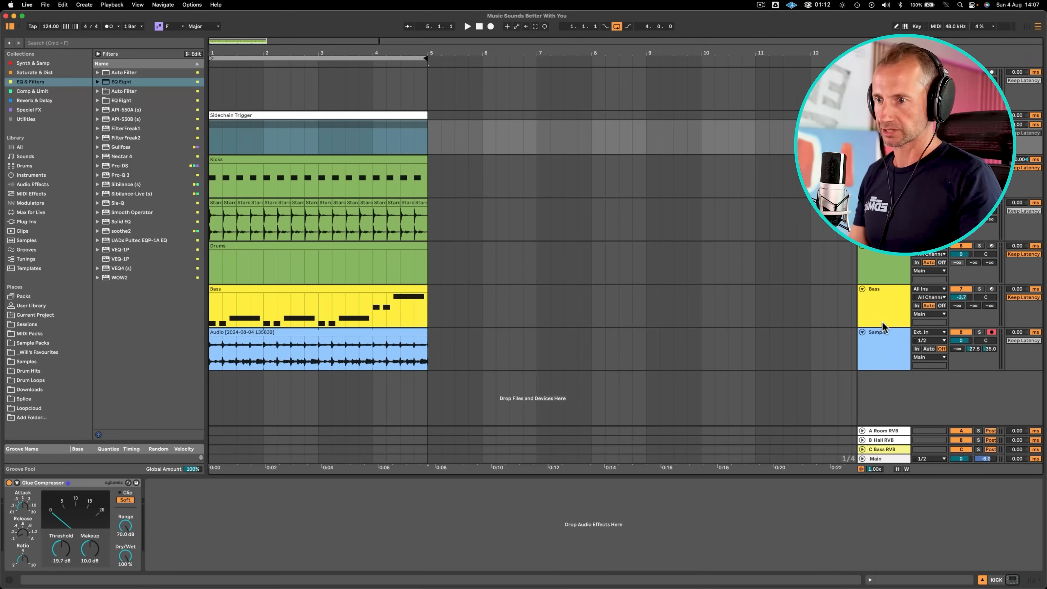
- Solo the Bass track, start playback and add a Drum Buss after the Guitar Bass instrument
{"action": "left_click", "coordinate": [882, 322]}
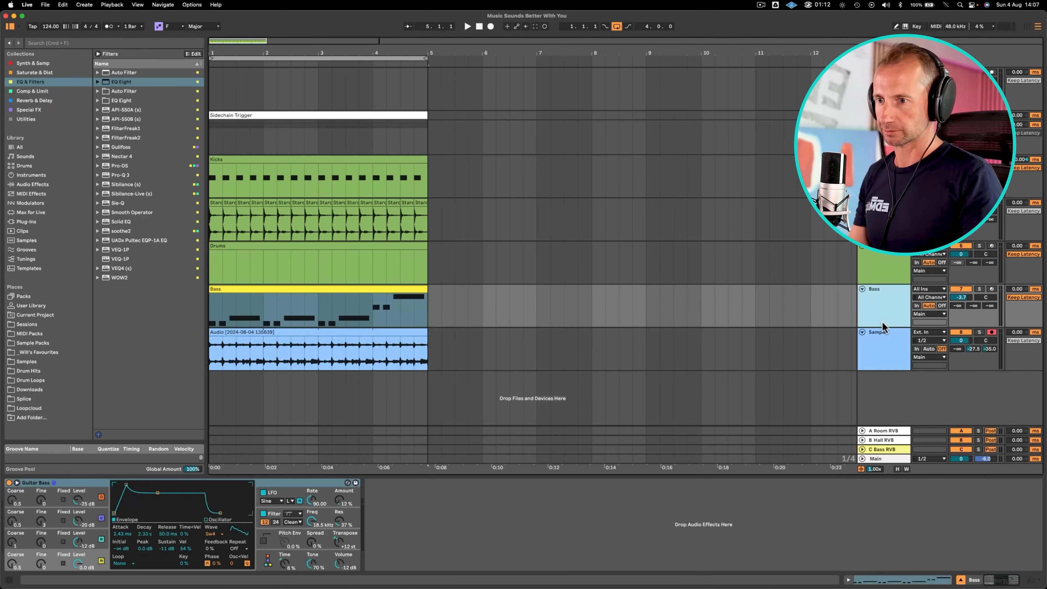
{"action": "left_click", "coordinate": [980, 288]}
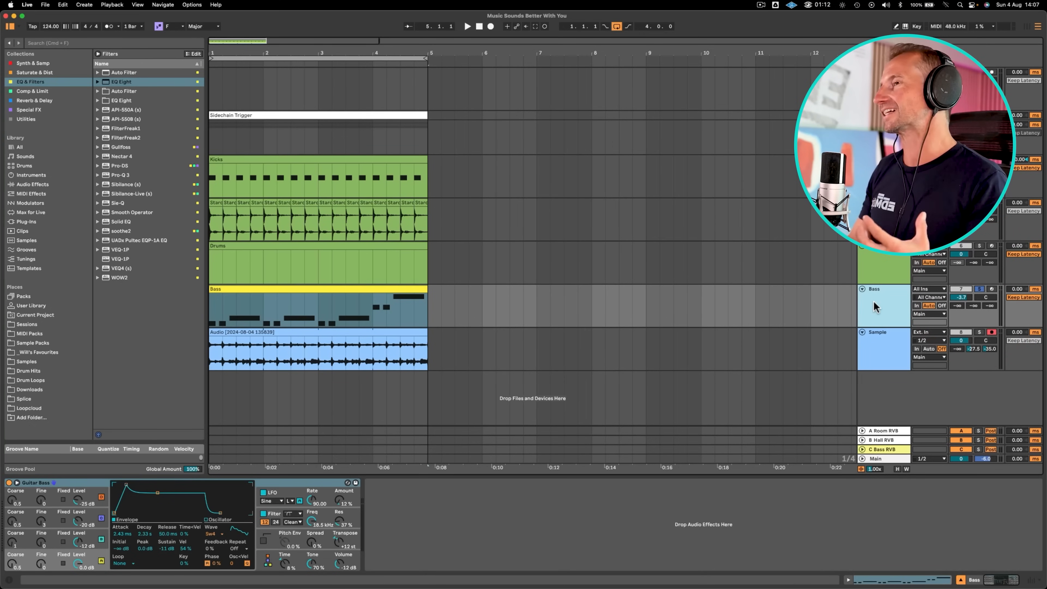
{"action": "key", "text": "space"}
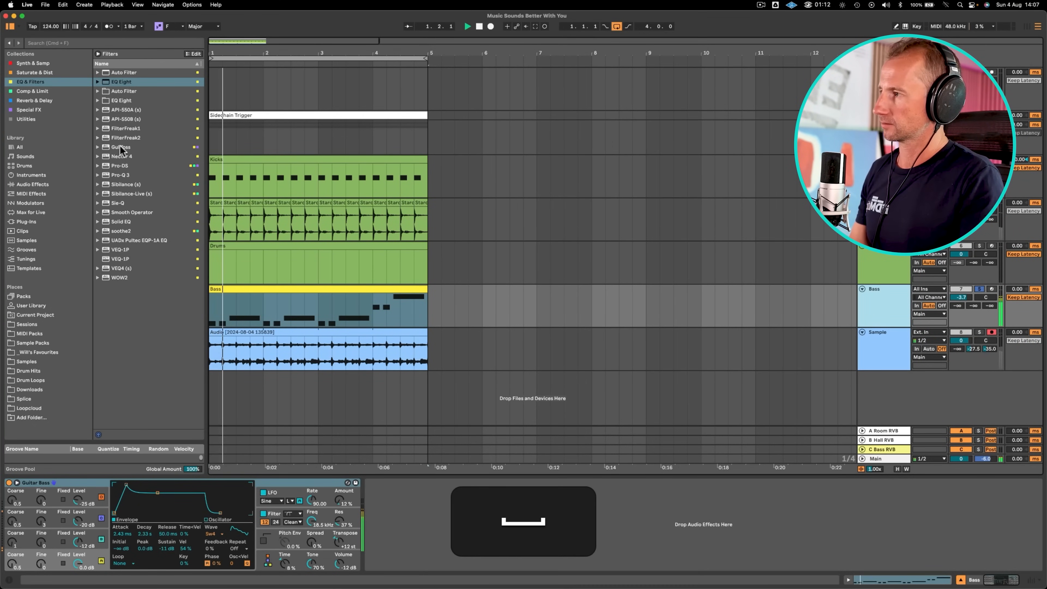
{"action": "left_click", "coordinate": [35, 73]}
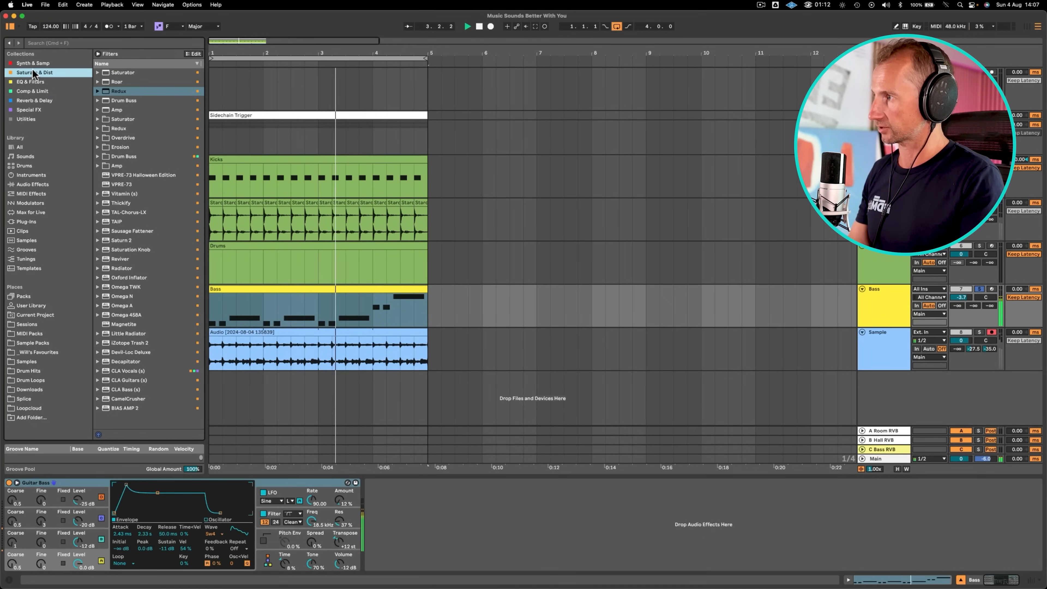
{"action": "left_click_drag", "start_coordinate": [114, 102], "coordinate": [375, 452]}
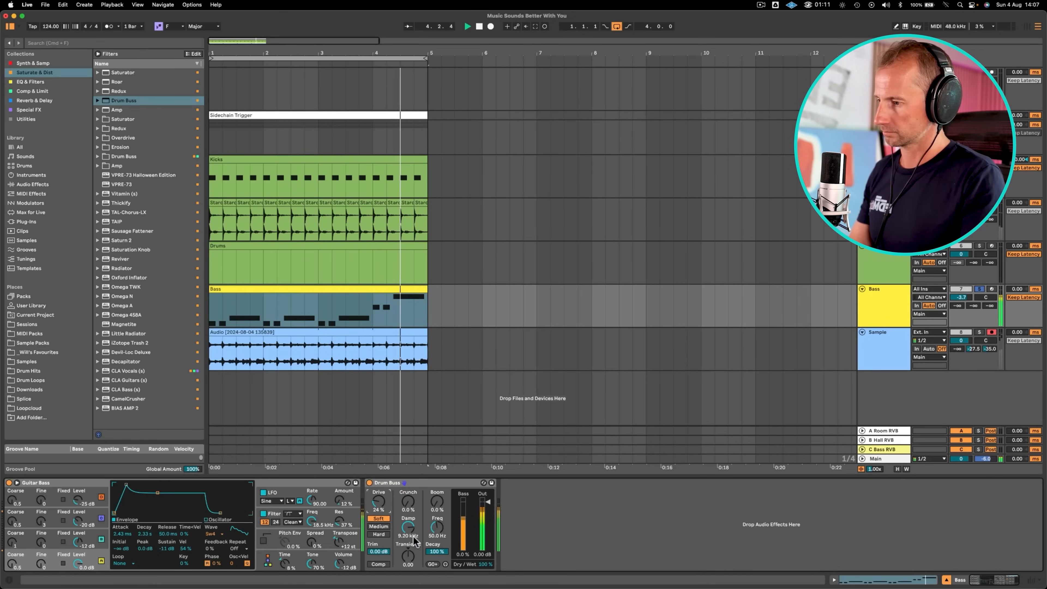
{"action": "left_click", "coordinate": [429, 488]}
- Add an EQ Eight after the Drum Buss, switch band 1 off and roll the bass off above about 257 Hz
{"action": "left_click", "coordinate": [27, 84]}
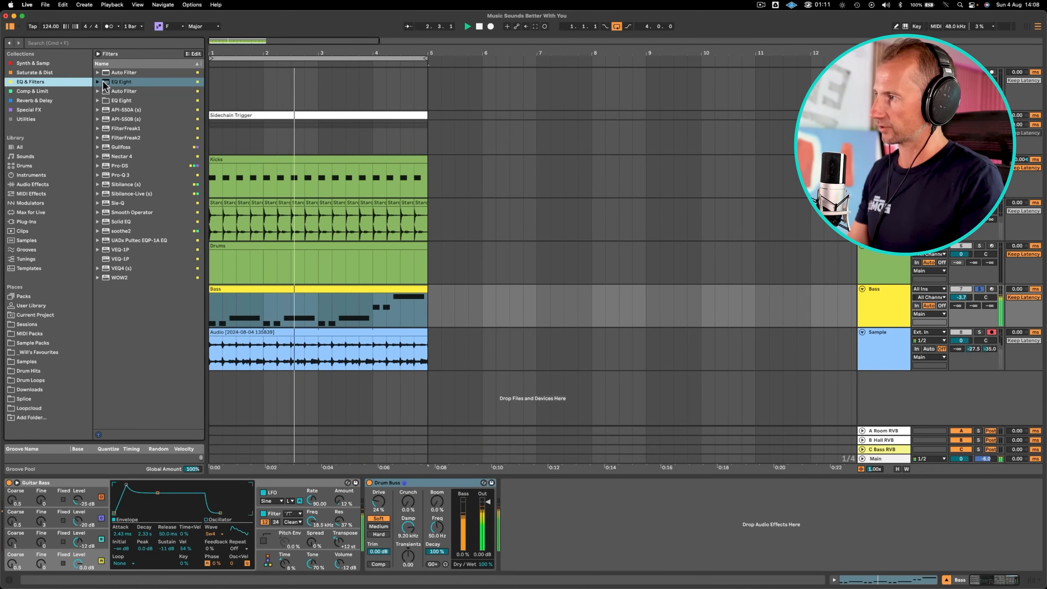
{"action": "left_click_drag", "start_coordinate": [104, 84], "coordinate": [549, 510]}
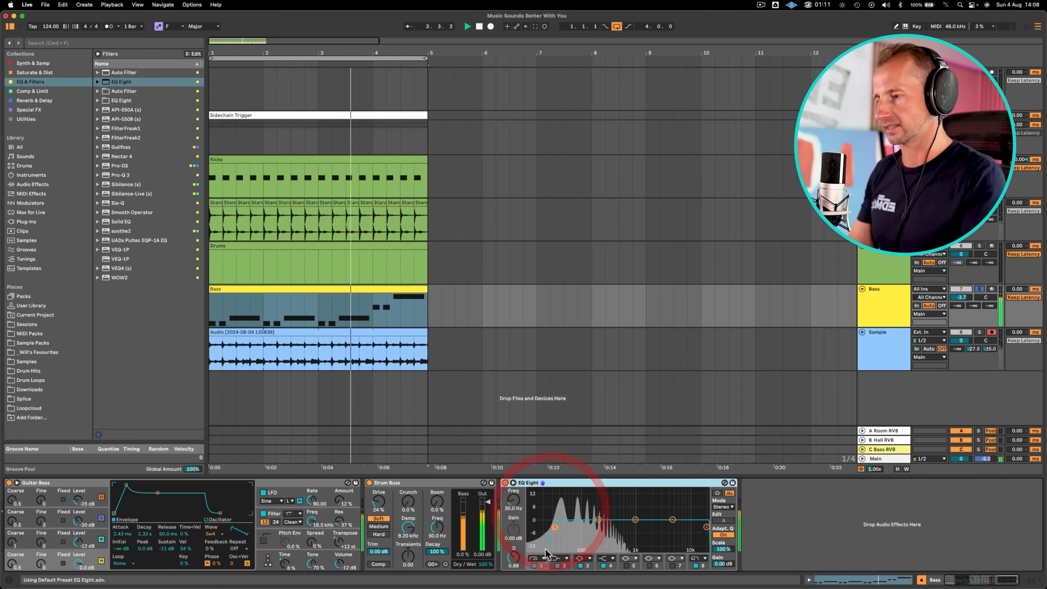
{"action": "left_click", "coordinate": [535, 565]}
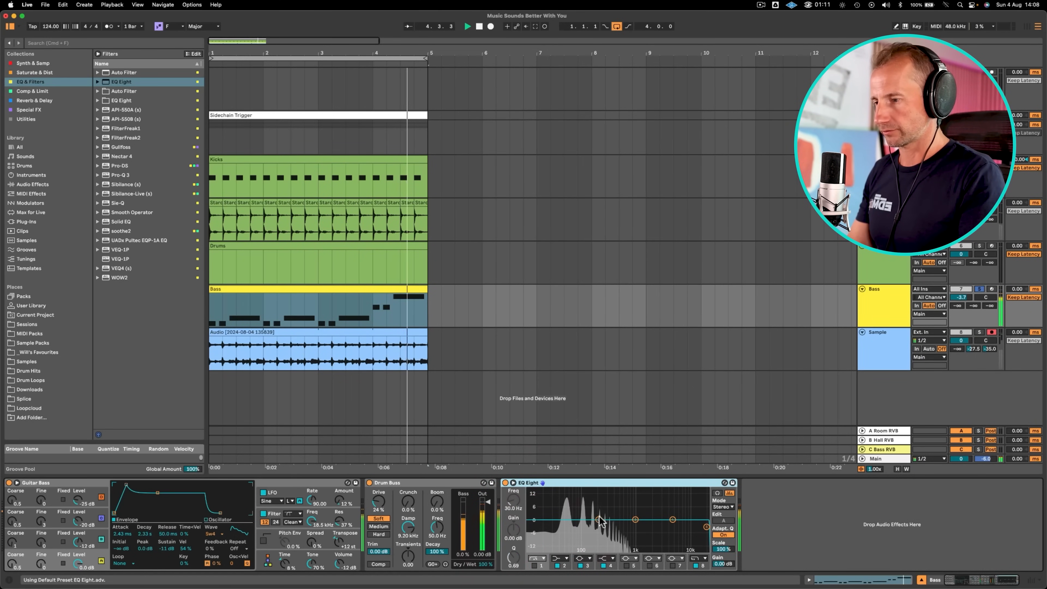
{"action": "left_click_drag", "start_coordinate": [637, 517], "coordinate": [629, 519]}
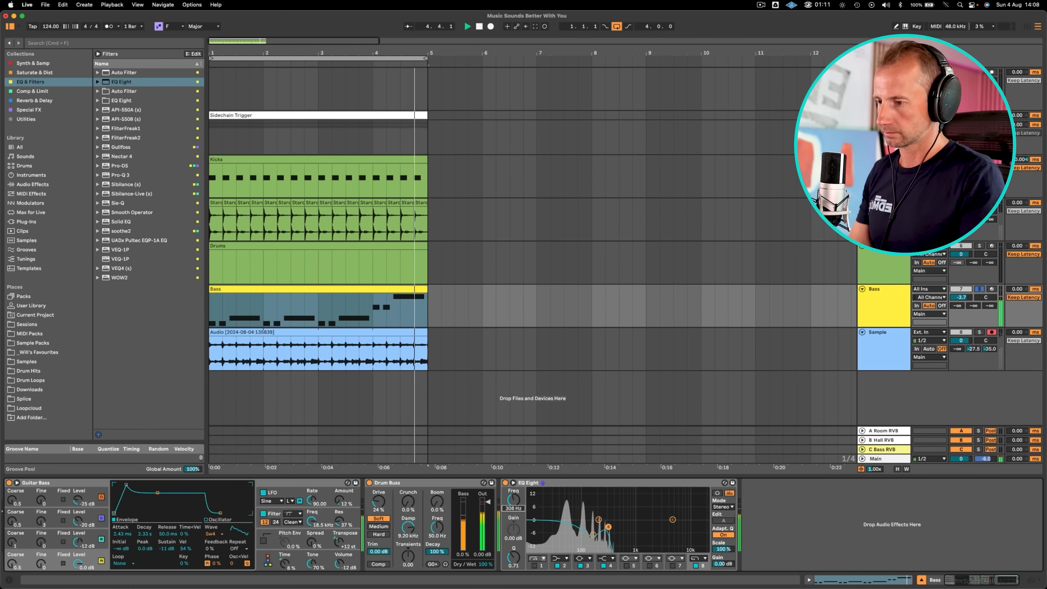
- Group the Drum Buss and EQ Eight into one rack, and bypass and re-enable it to compare the sound
{"action": "left_click", "coordinate": [557, 486]}
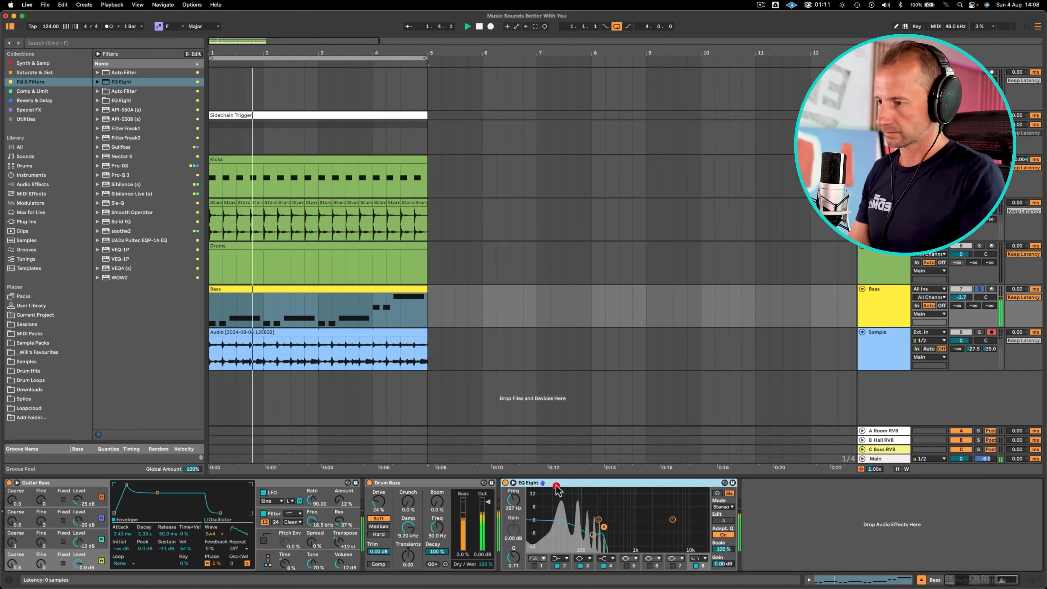
{"action": "key", "text": "super+g"}
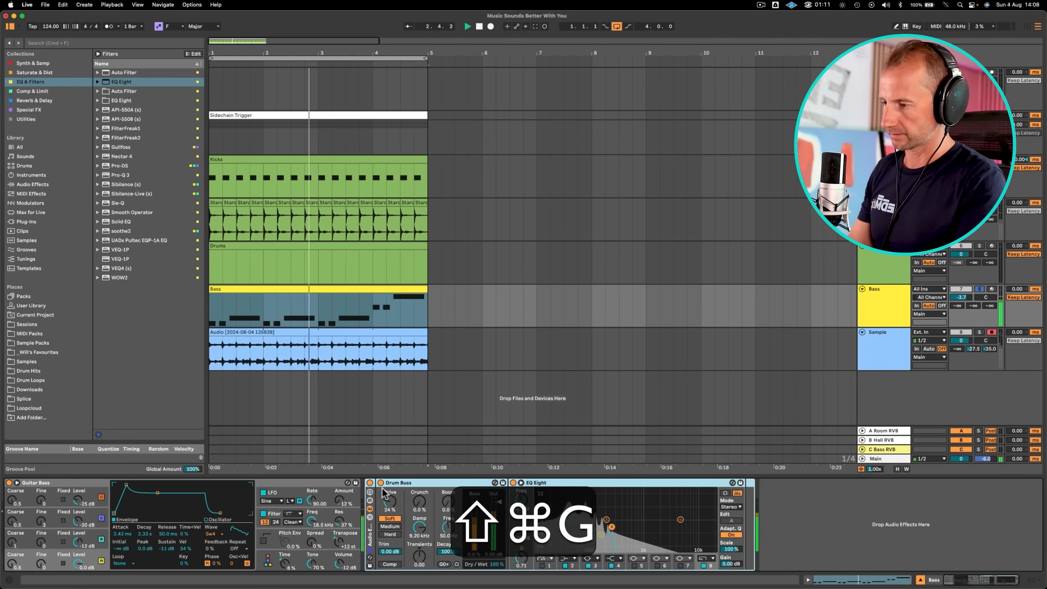
{"action": "left_click", "coordinate": [370, 484]}
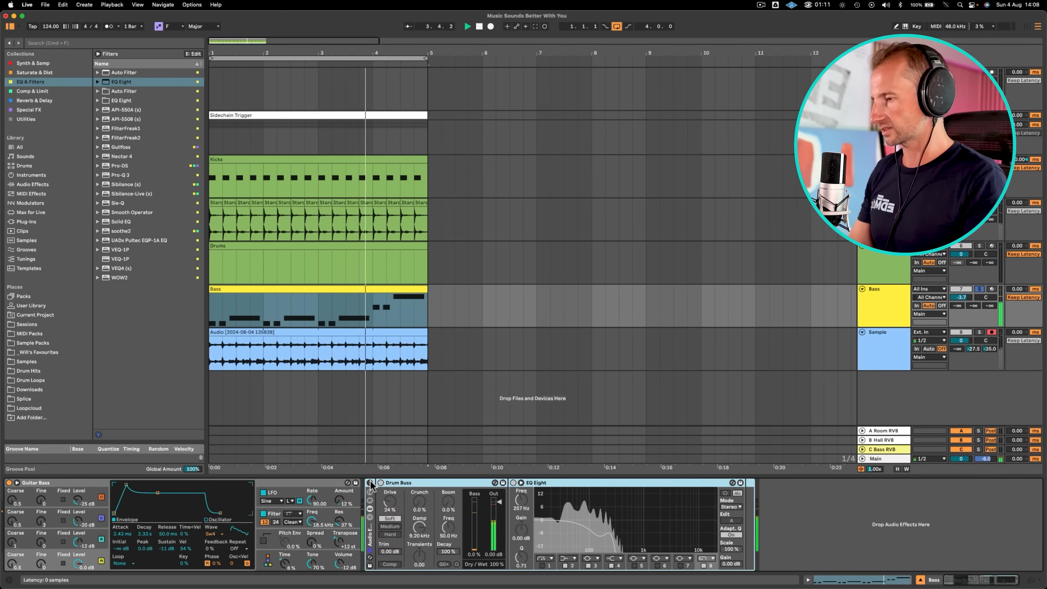
{"action": "left_click", "coordinate": [371, 483]}
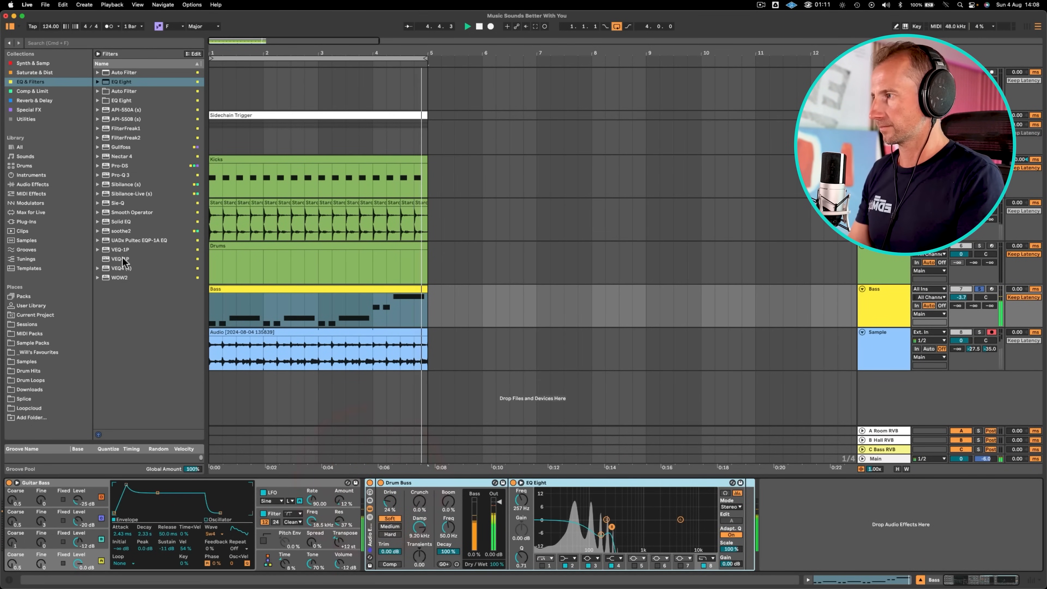
- Stop playback, add a Compressor after the rack on the Bass track and open its sidechain settings
{"action": "left_click", "coordinate": [44, 92]}
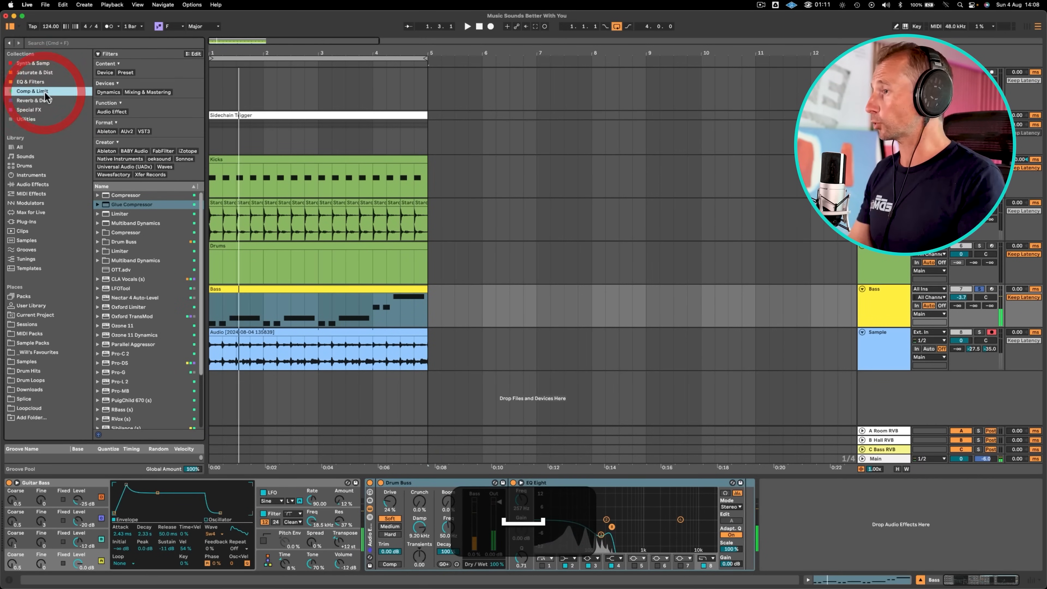
{"action": "left_click_drag", "start_coordinate": [115, 193], "coordinate": [772, 487]}
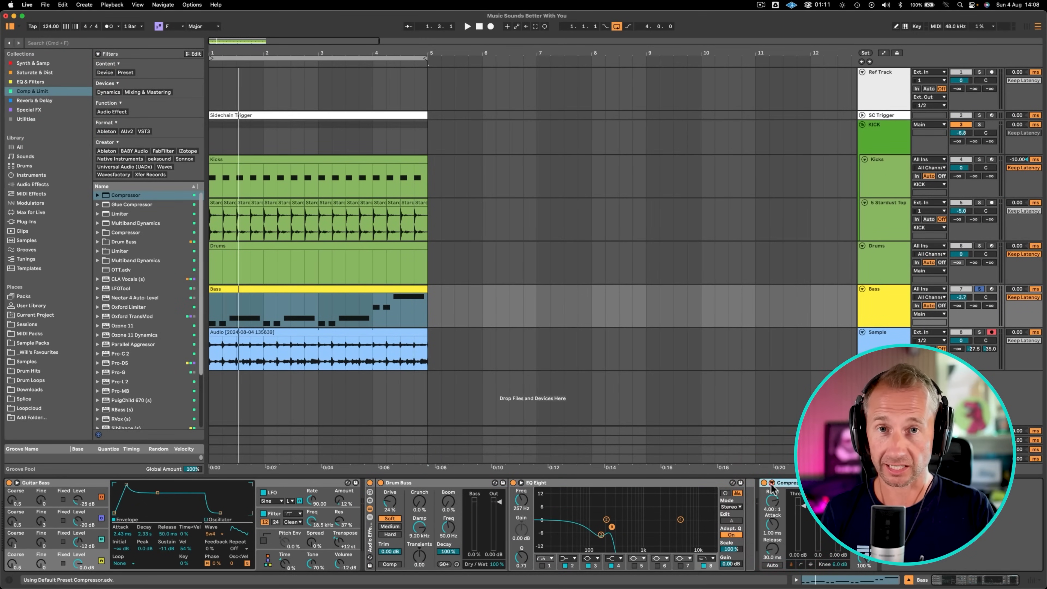
{"action": "left_click", "coordinate": [773, 485]}
- Unfold the SC Trigger track and open its Sidechain Trigger clip to examine the Rimshot notes
{"action": "left_click", "coordinate": [862, 116]}
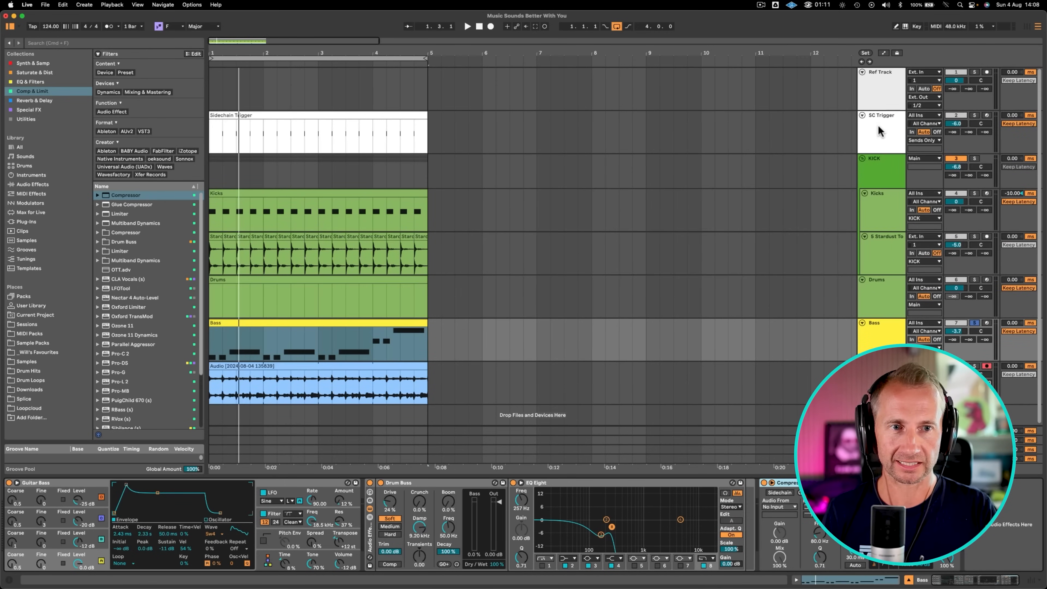
{"action": "left_click", "coordinate": [879, 122]}
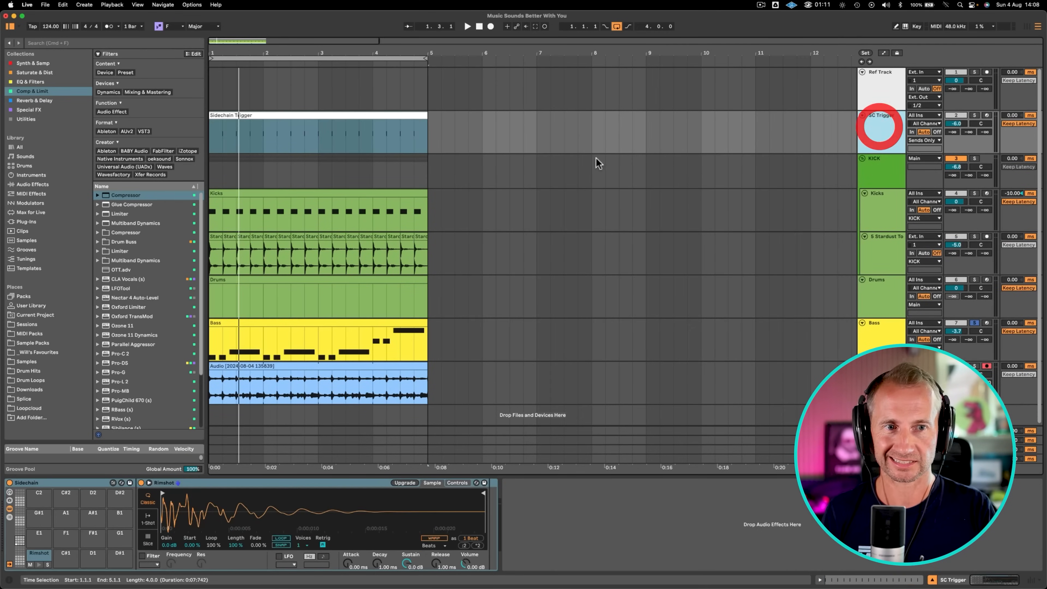
{"action": "double_click", "coordinate": [223, 118]}
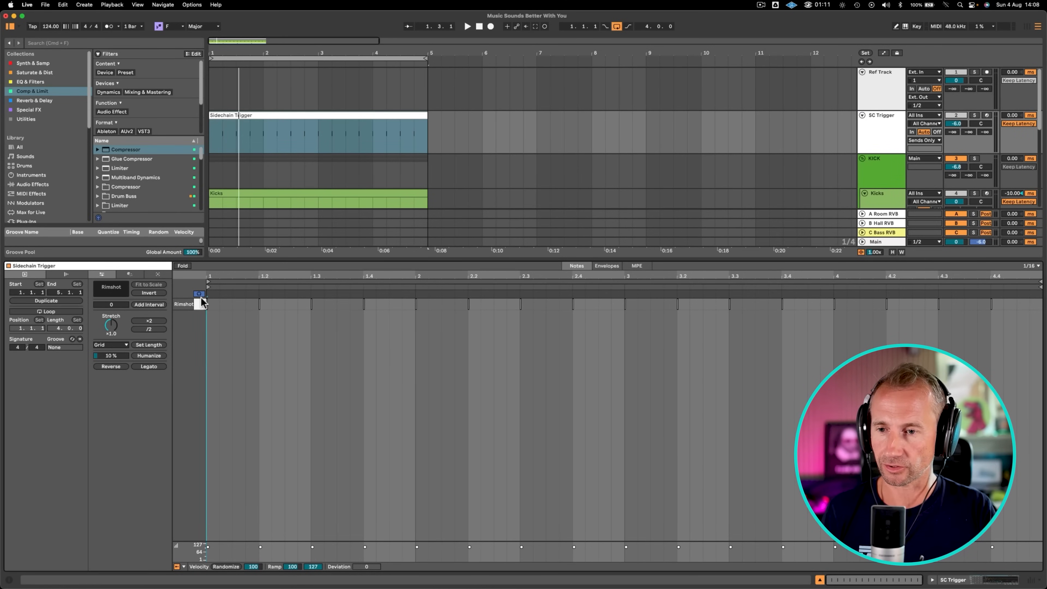
- Examine the SC Trigger track's Rimshot note, its Rimshot instrument and its Sends Only output routing
{"action": "left_click", "coordinate": [191, 304]}
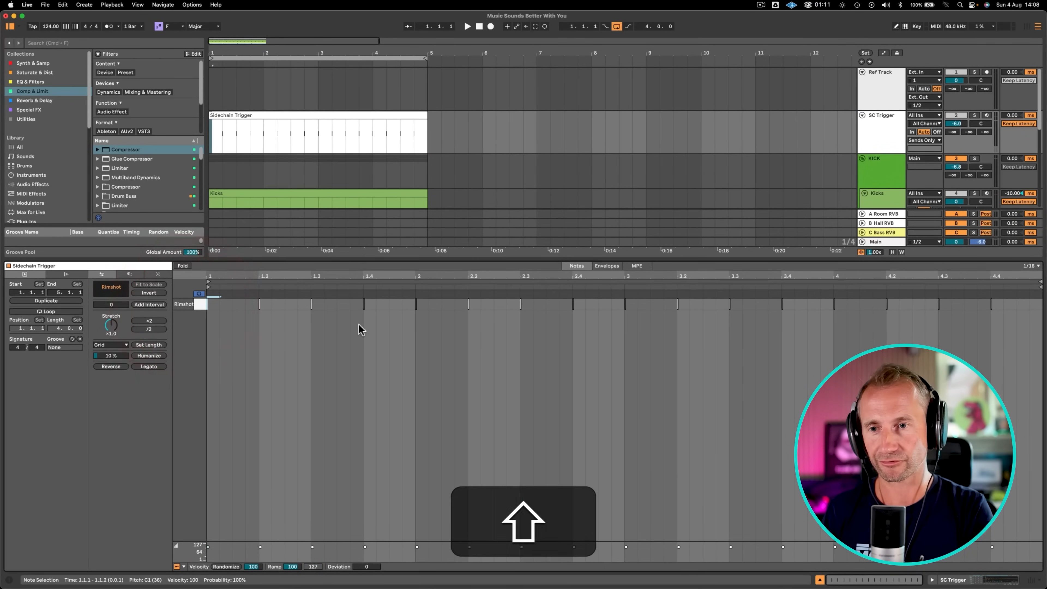
{"action": "key", "text": "shift+Tab"}
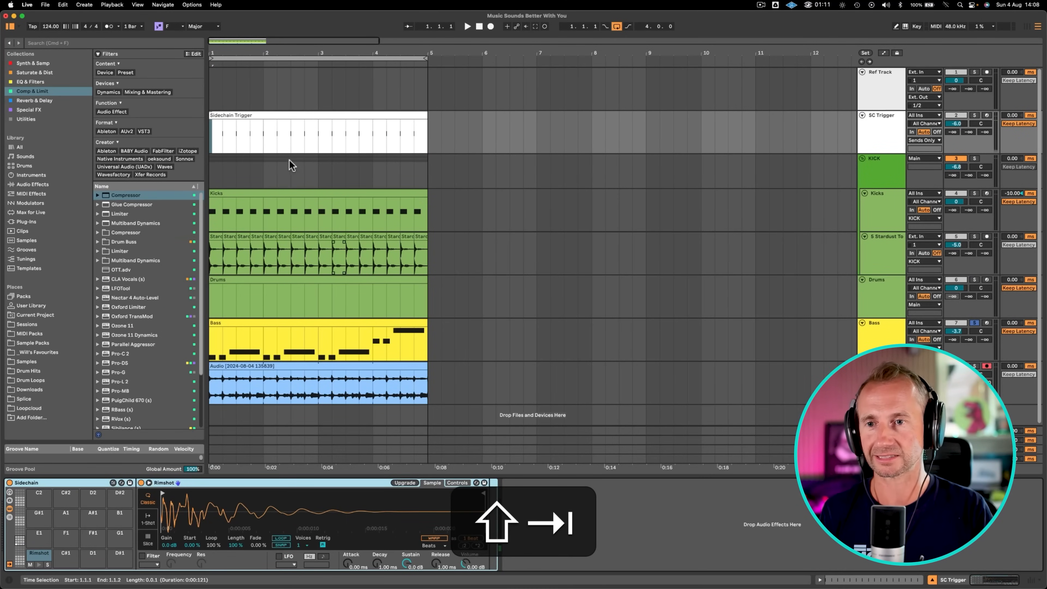
{"action": "left_click", "coordinate": [927, 140]}
{"action": "left_click", "coordinate": [886, 136]}
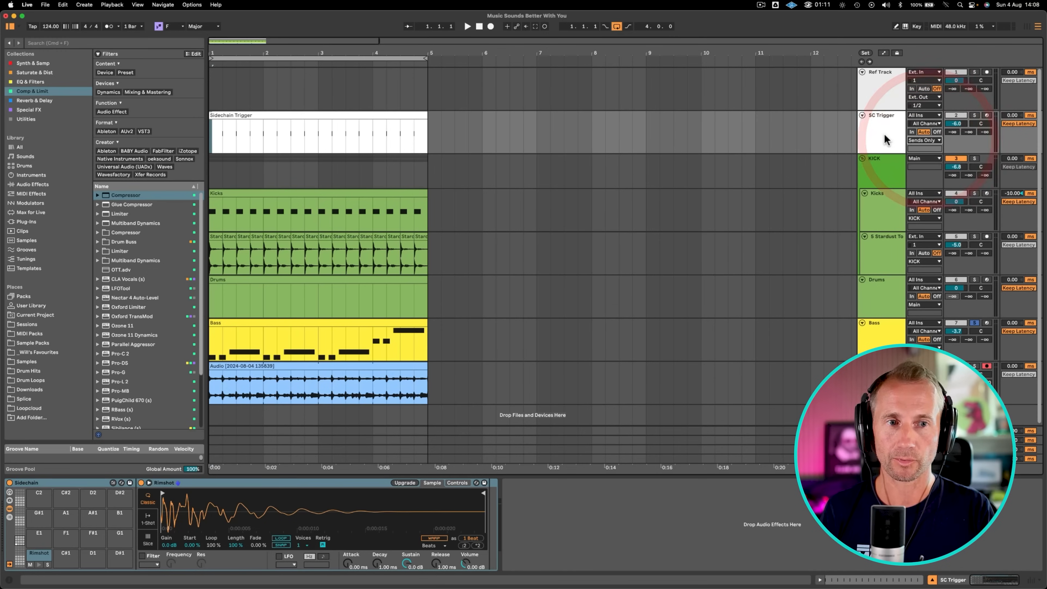
{"action": "left_click", "coordinate": [884, 135]}
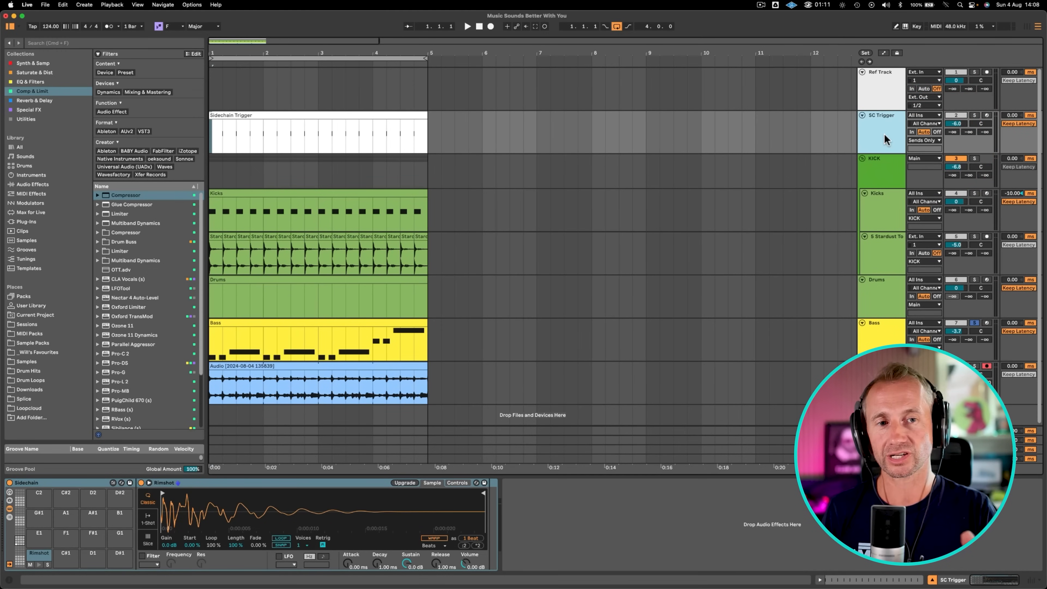
- Enable the sidechain on the Bass track's Compressor and choose SC Trigger as its audio source
{"action": "left_click", "coordinate": [878, 332]}
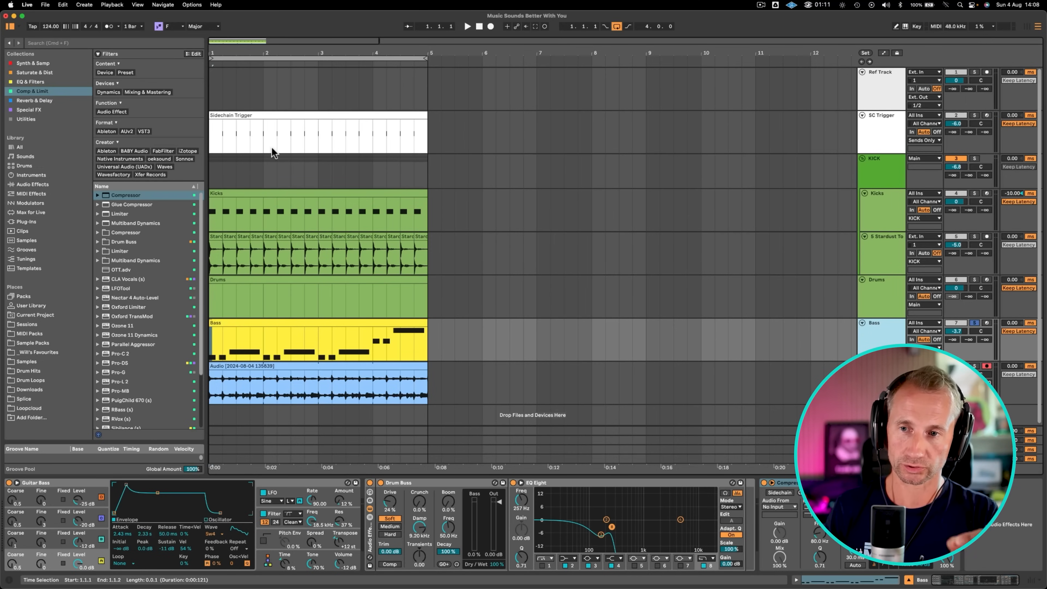
{"action": "left_click", "coordinate": [886, 328]}
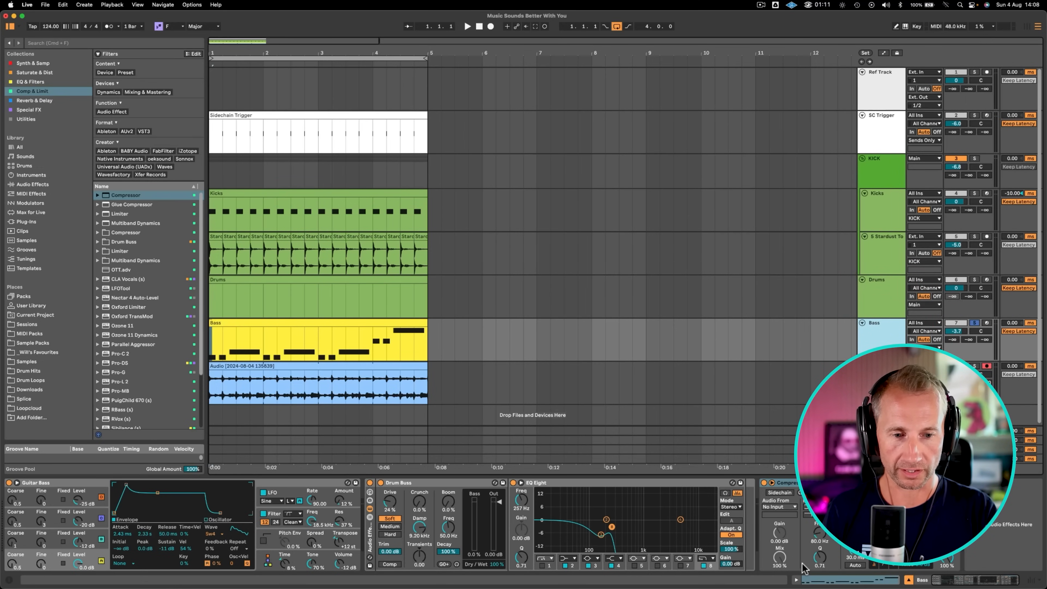
{"action": "left_click", "coordinate": [788, 493]}
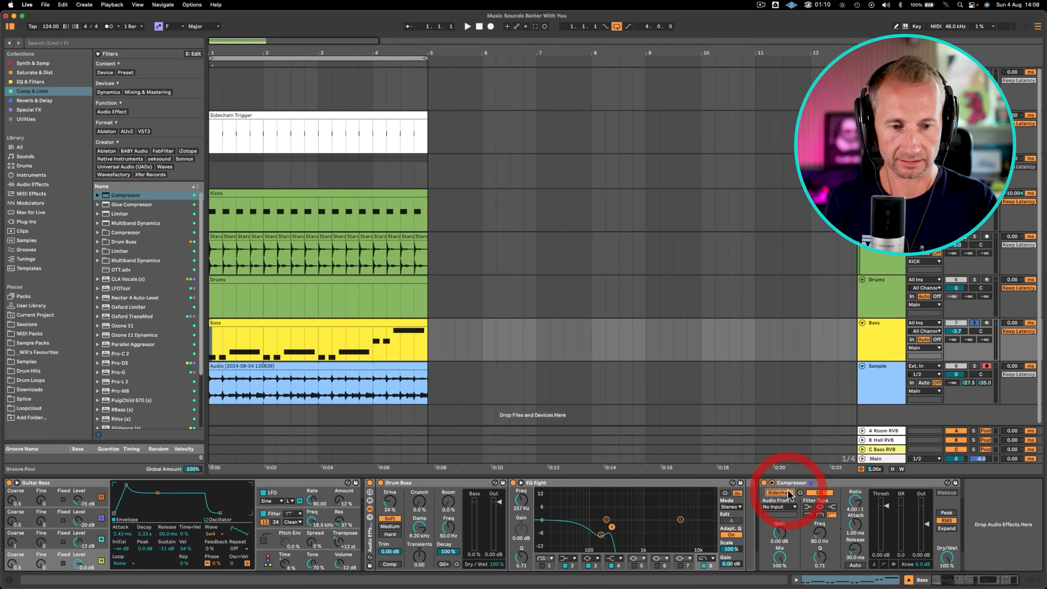
{"action": "left_click", "coordinate": [789, 508]}
{"action": "left_click", "coordinate": [783, 417]}
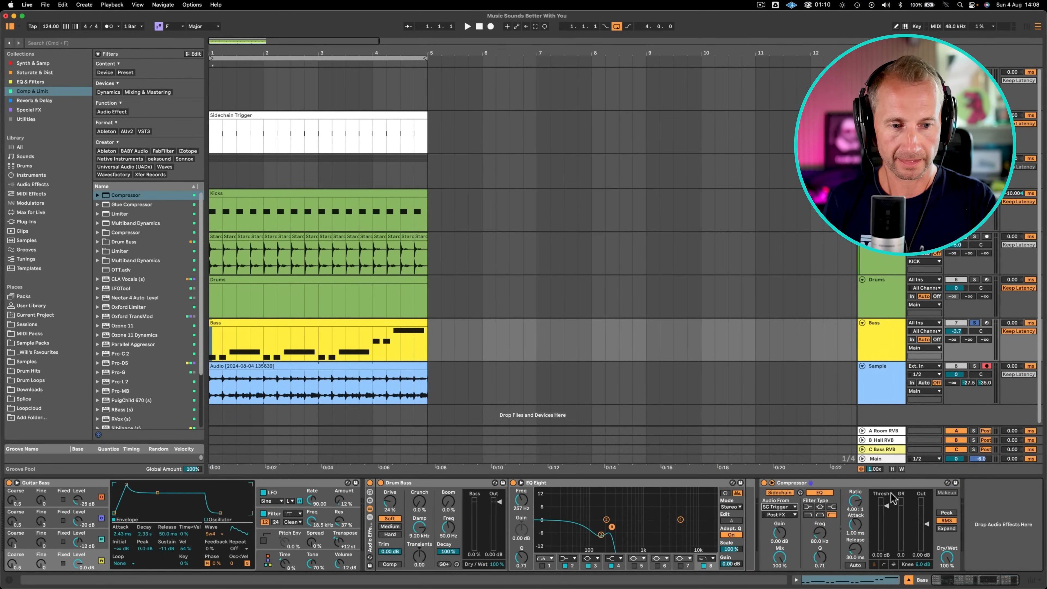
- Play the soloed Bass and set its Compressor to -54.4 dB threshold, 92.1 ms release and 0.06 ms attack
{"action": "left_click", "coordinate": [974, 323]}
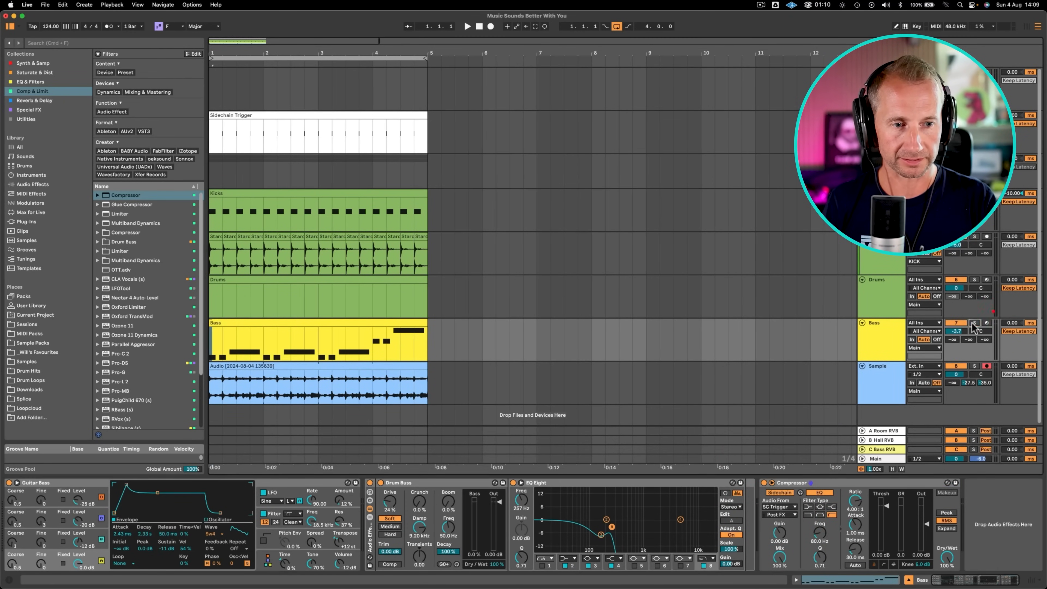
{"action": "key", "text": "space"}
{"action": "left_click_drag", "start_coordinate": [887, 506], "coordinate": [887, 547]}
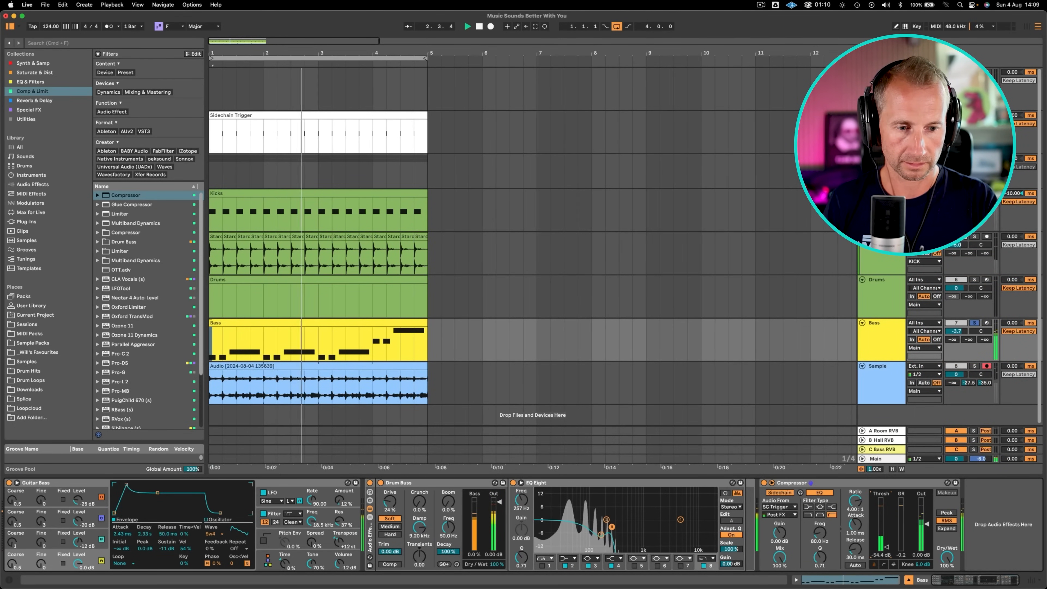
{"action": "left_click", "coordinate": [856, 554]}
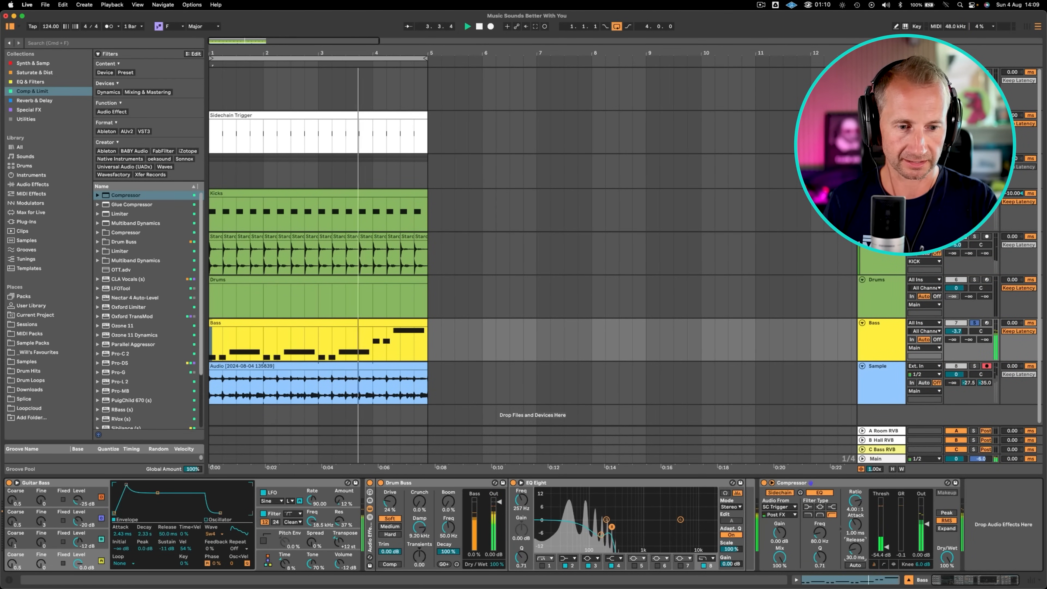
{"action": "left_click_drag", "start_coordinate": [856, 554], "coordinate": [856, 546]}
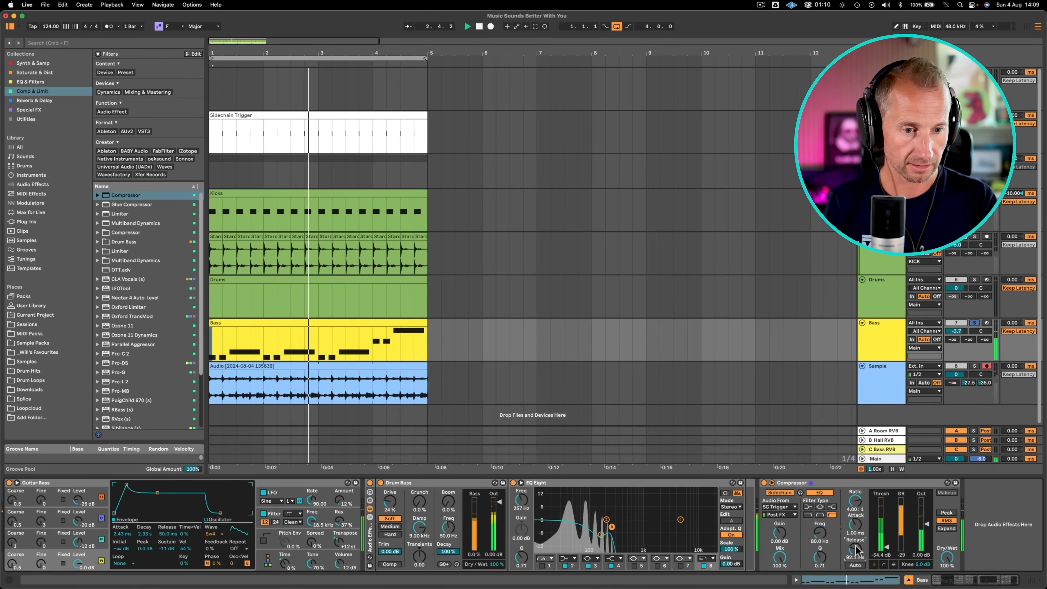
{"action": "left_click_drag", "start_coordinate": [855, 524], "coordinate": [855, 529]}
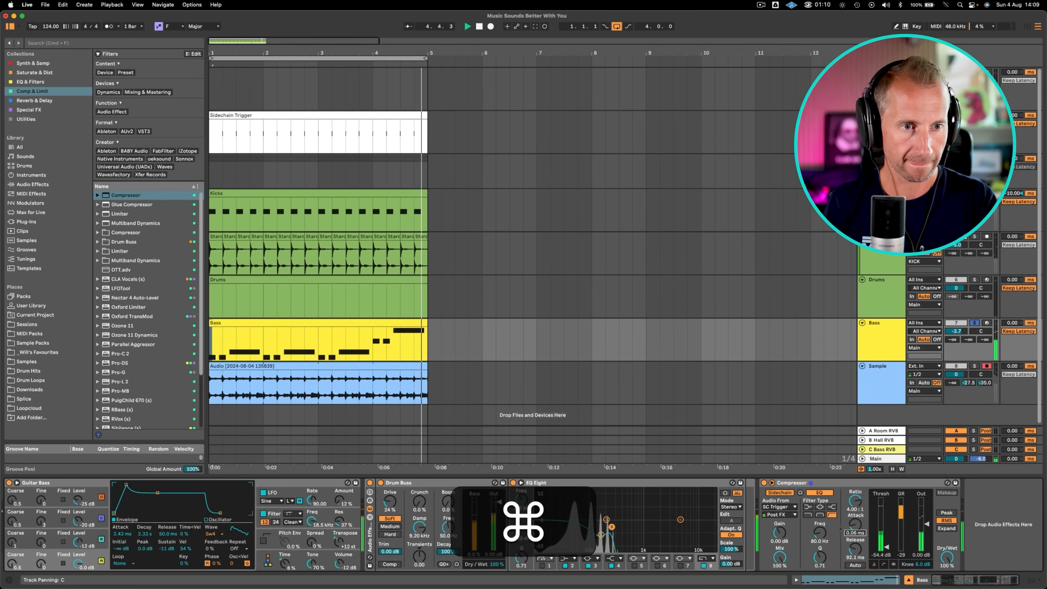
- Solo the KICK group along with the Bass, and bypass and re-enable the Bass Compressor to compare the sidechained sound
{"action": "left_click", "coordinate": [974, 158], "text": "super"}
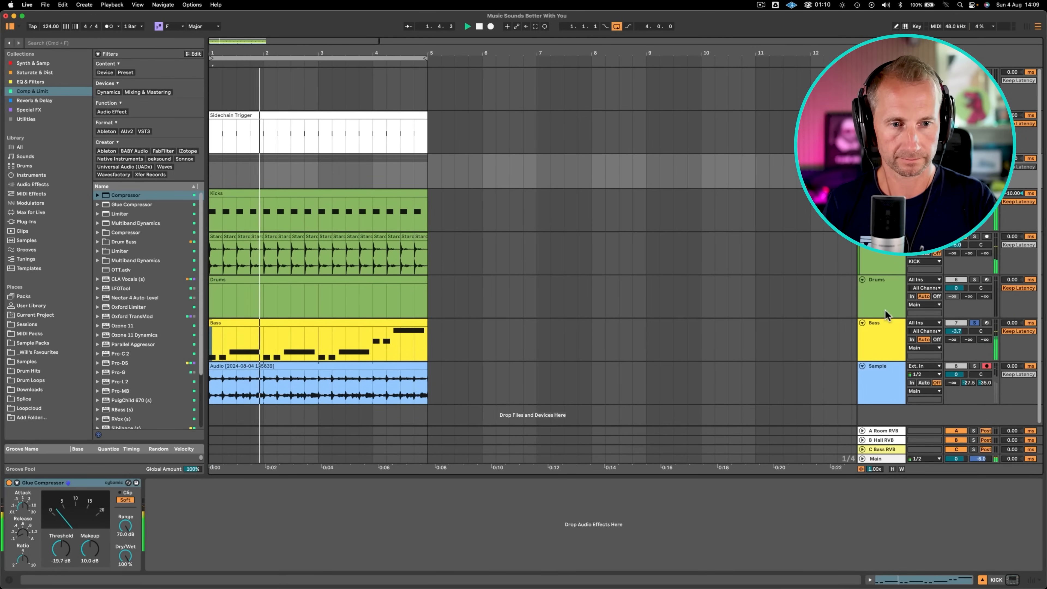
{"action": "left_click", "coordinate": [876, 325]}
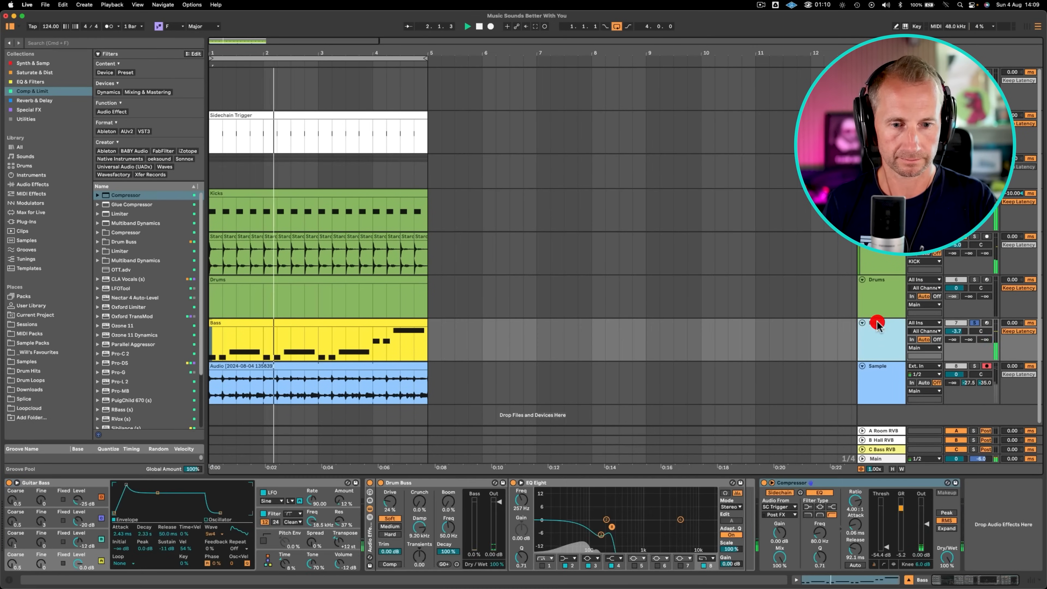
{"action": "left_click", "coordinate": [764, 484]}
{"action": "left_click", "coordinate": [764, 484]}
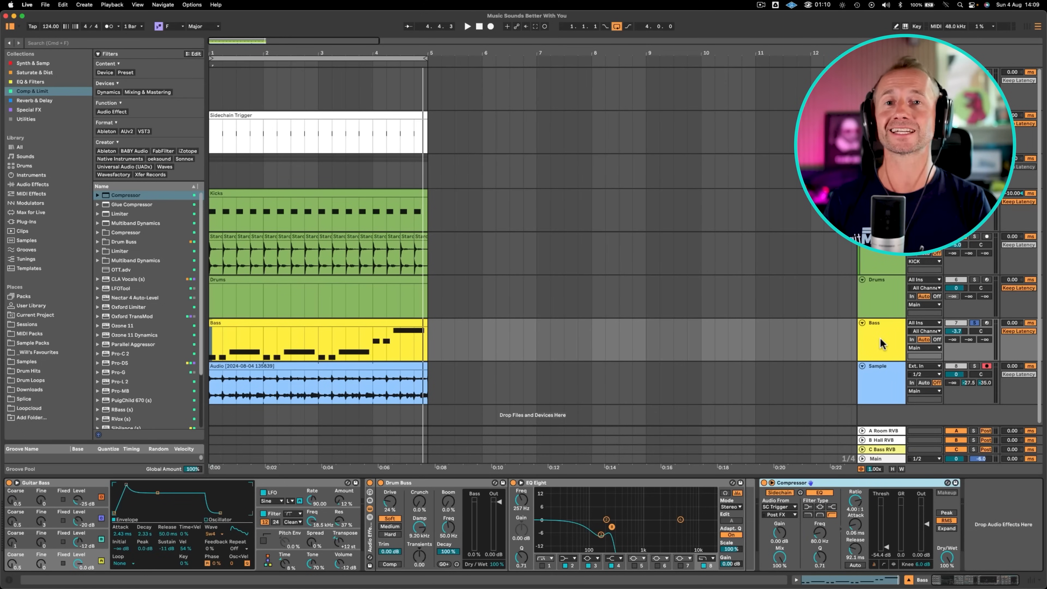
- Insert a new MIDI track below the Bass track, name it Chords and colour it blue
{"action": "left_click", "coordinate": [881, 341]}
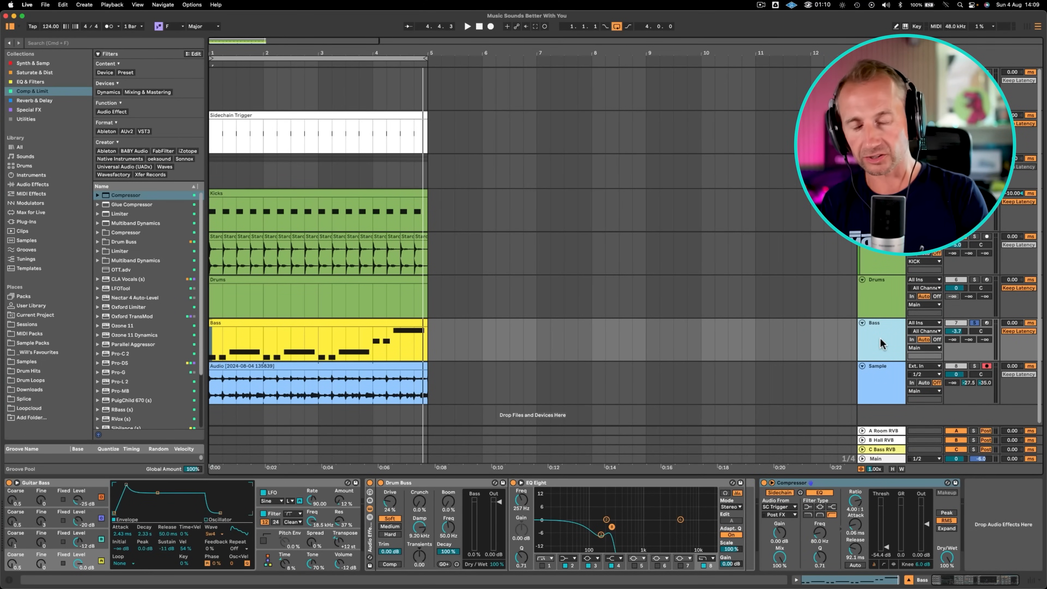
{"action": "key", "text": "shift+super+t"}
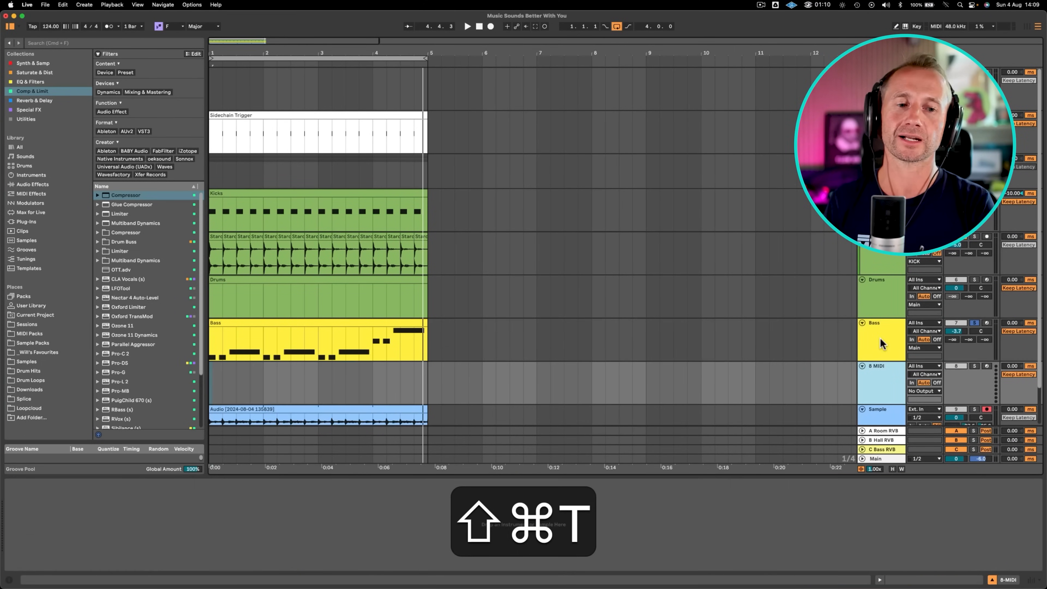
{"action": "key", "text": "super+r"}
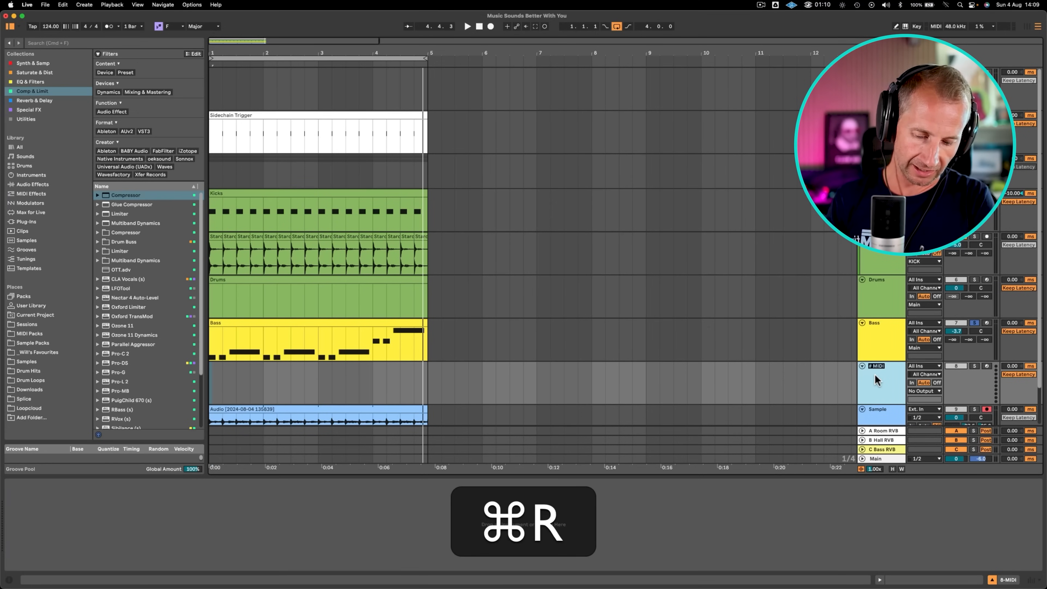
{"action": "type", "text": "Chords"}
{"action": "key", "text": "Return"}
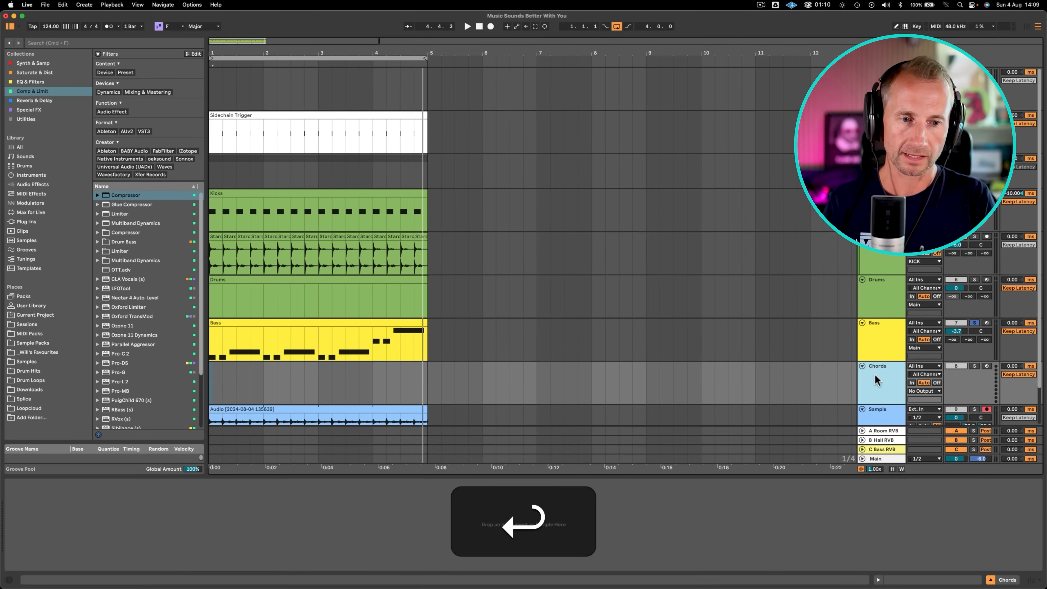
{"action": "right_click", "coordinate": [874, 374]}
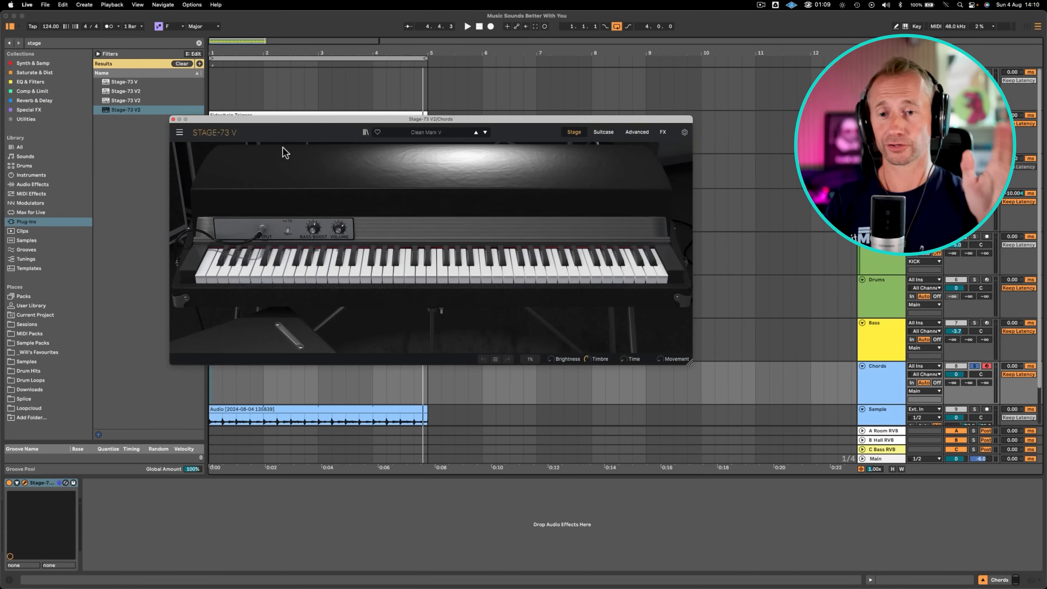
- Move the Stage-73 V2 electric piano window aside, audition its keyboard and close the window
{"action": "left_click_drag", "start_coordinate": [364, 119], "coordinate": [448, 120]}
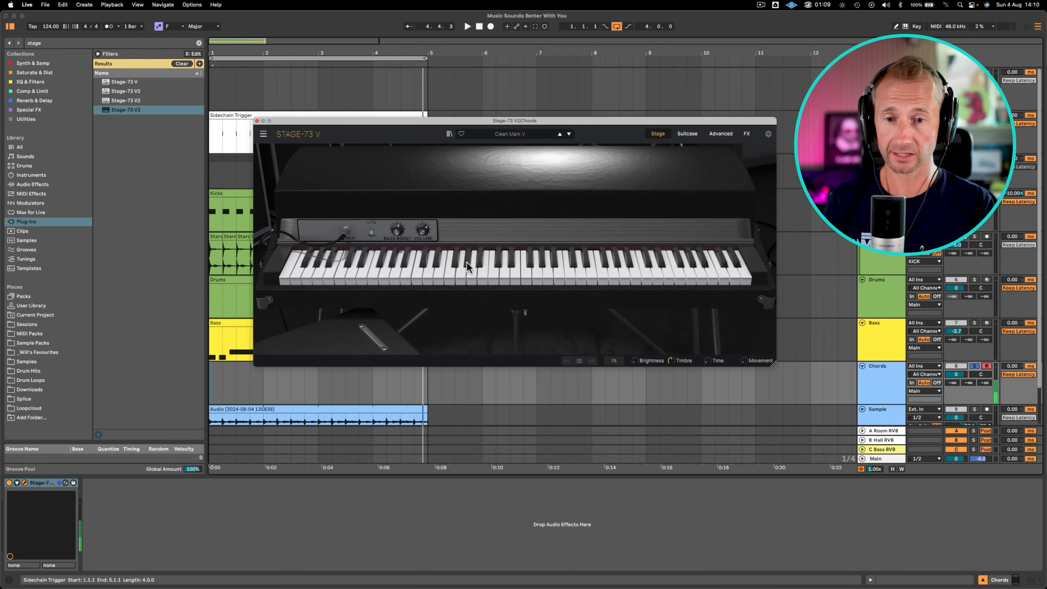
{"action": "left_click", "coordinate": [536, 273]}
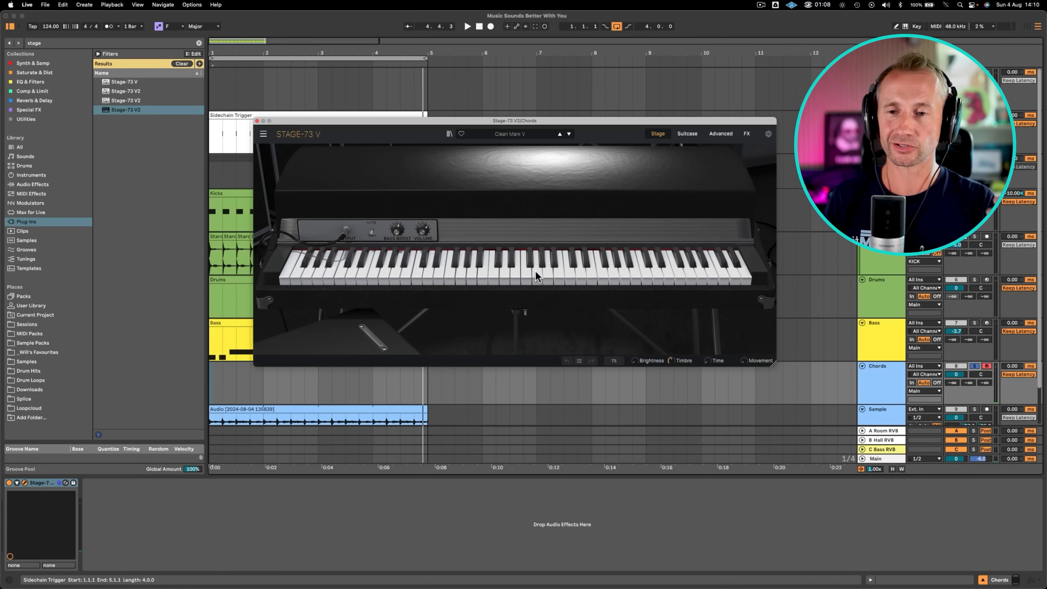
{"action": "left_click", "coordinate": [257, 121]}
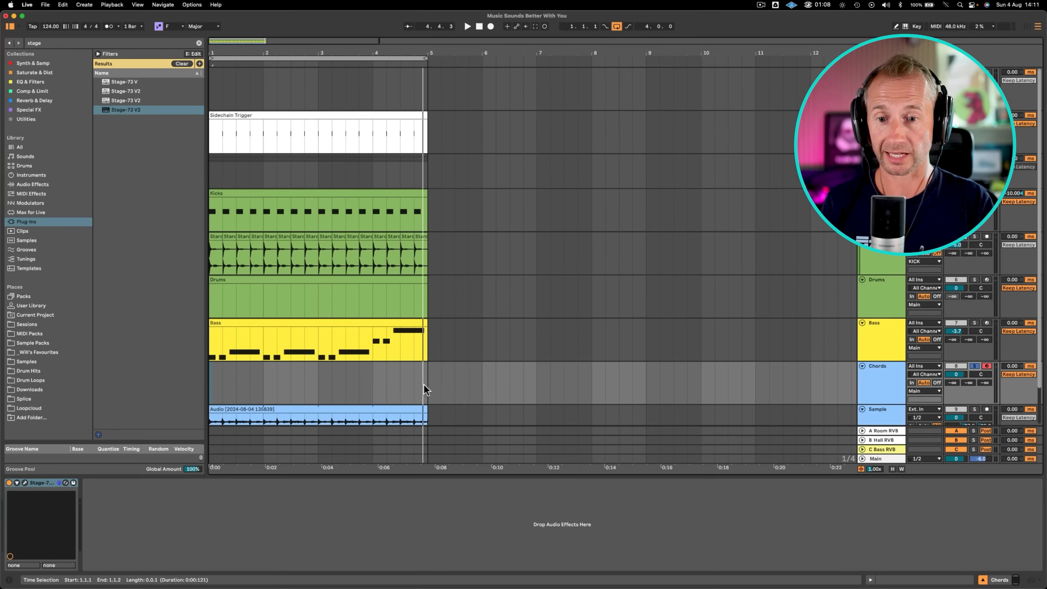
- Create an empty four-bar MIDI clip at the start of the Chords track and set the track's volume to -7.0 dB
{"action": "left_click_drag", "start_coordinate": [424, 386], "coordinate": [212, 401]}
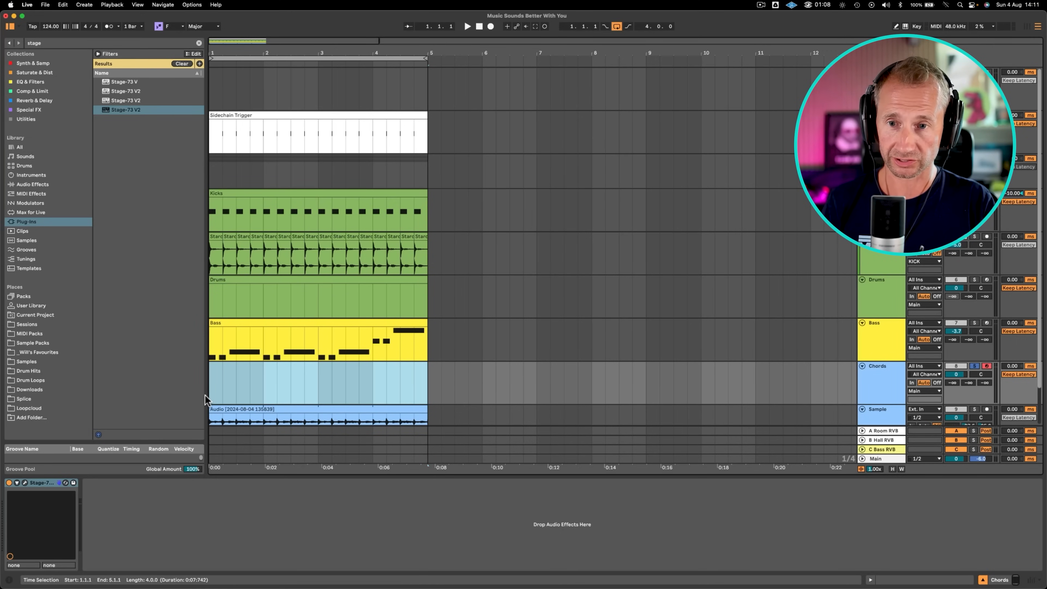
{"action": "left_click", "coordinate": [205, 394]}
{"action": "key", "text": "super+shift+m"}
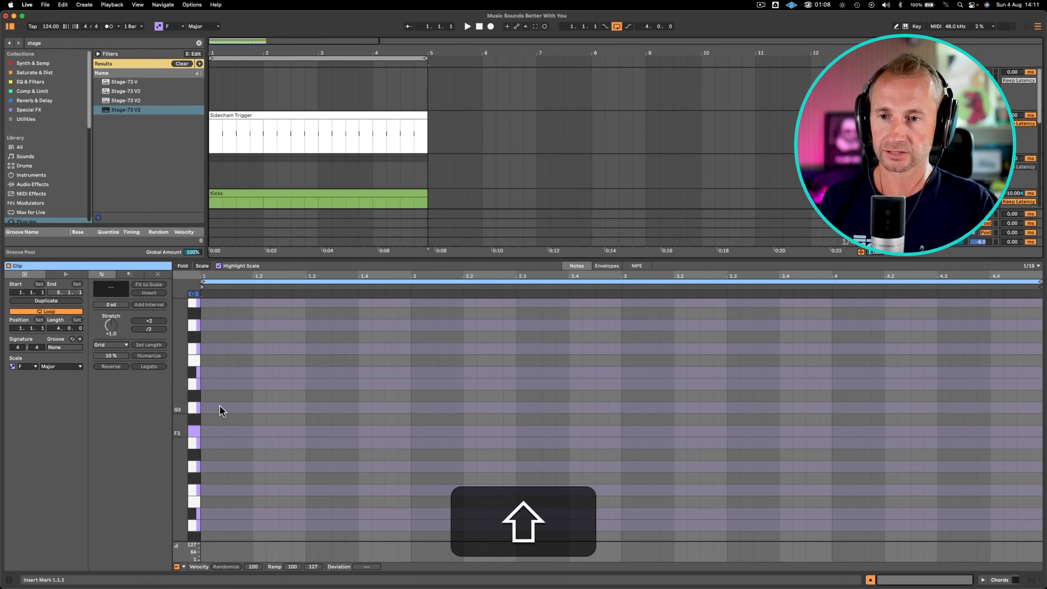
{"action": "key", "text": "shift+Tab"}
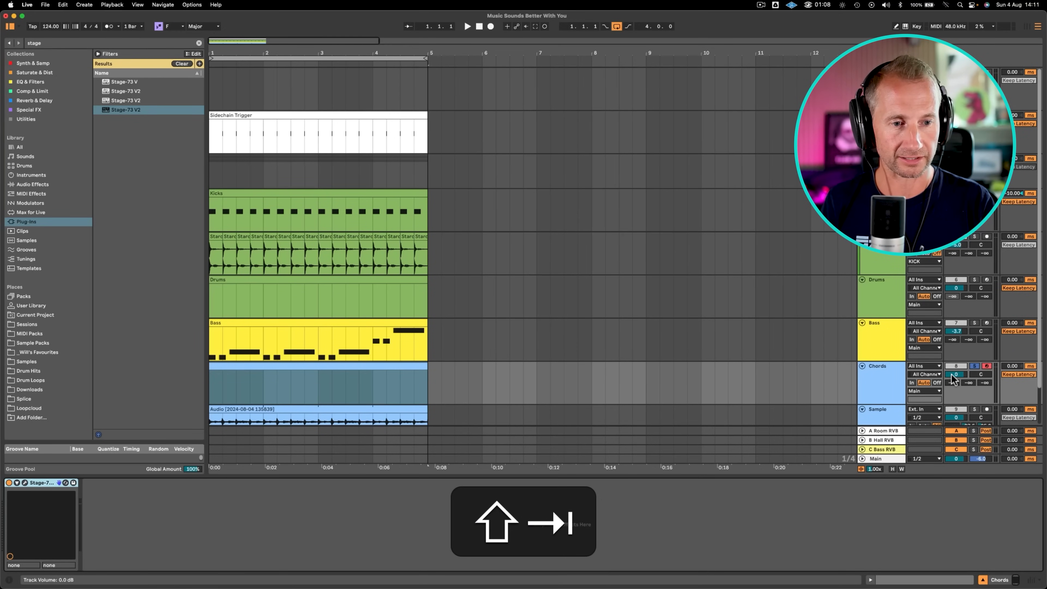
{"action": "type", "text": "-7."}
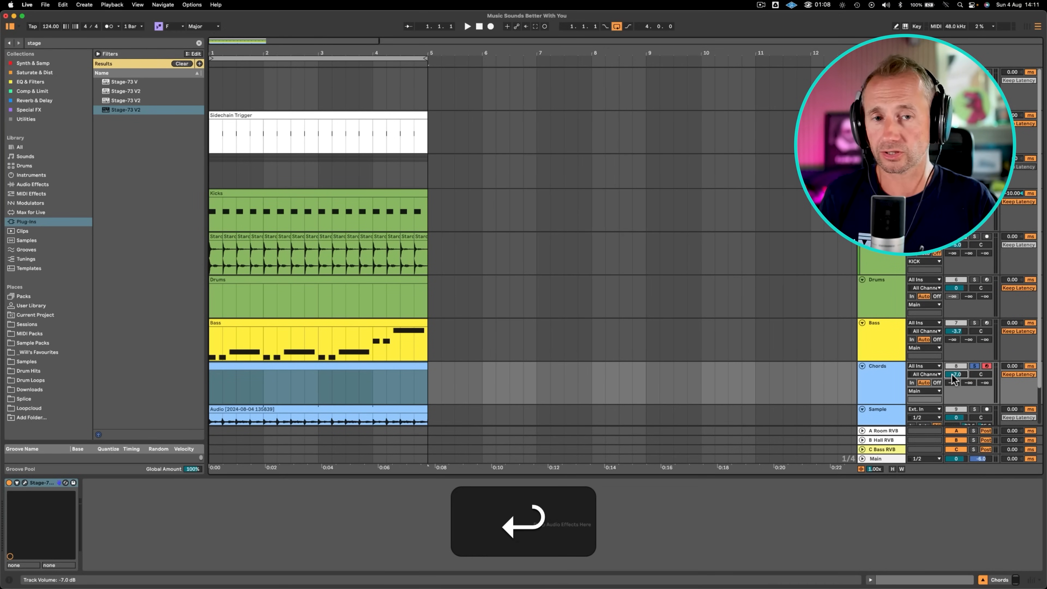
- Copy all notes of the Bass clip into the start of the Chords clip, placed two octaves higher
{"action": "left_click", "coordinate": [297, 366]}
{"action": "double_click", "coordinate": [297, 366]}
{"action": "left_click", "coordinate": [241, 128]}
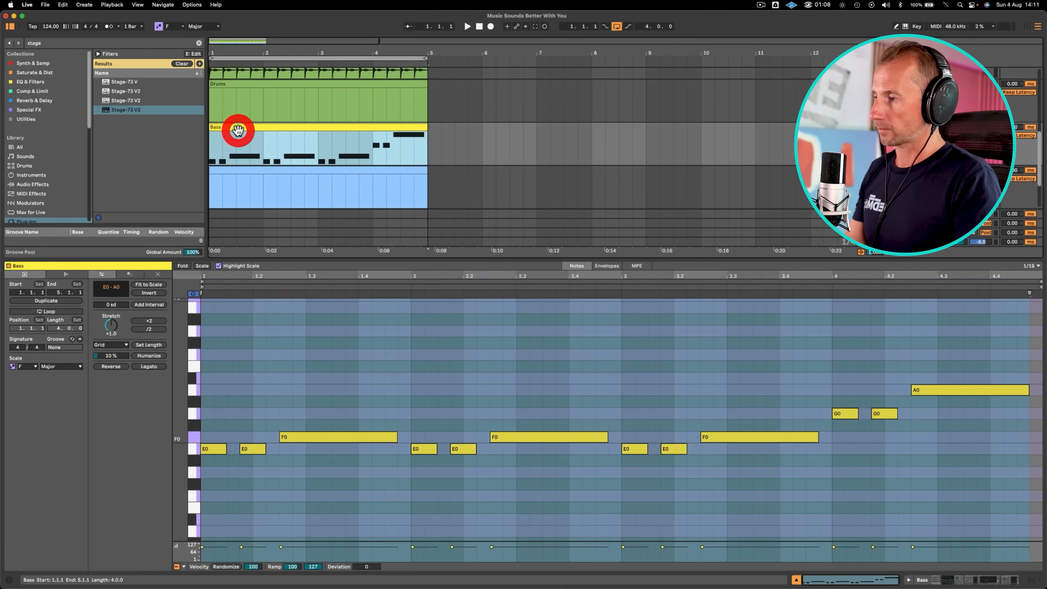
{"action": "left_click", "coordinate": [299, 368]}
{"action": "key", "text": "super+a"}
{"action": "key", "text": "super+c"}
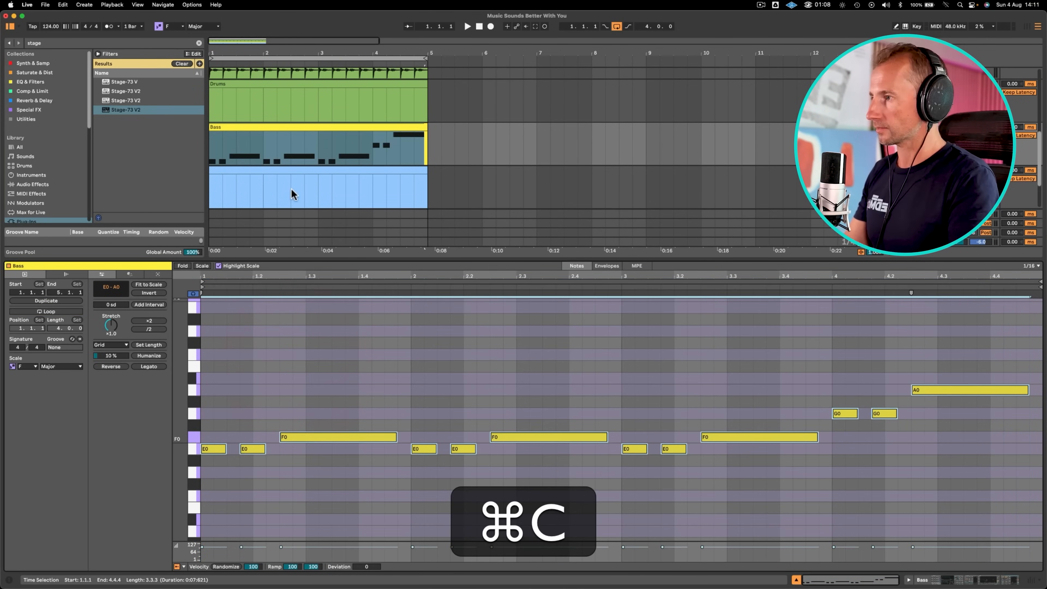
{"action": "left_click", "coordinate": [287, 169]}
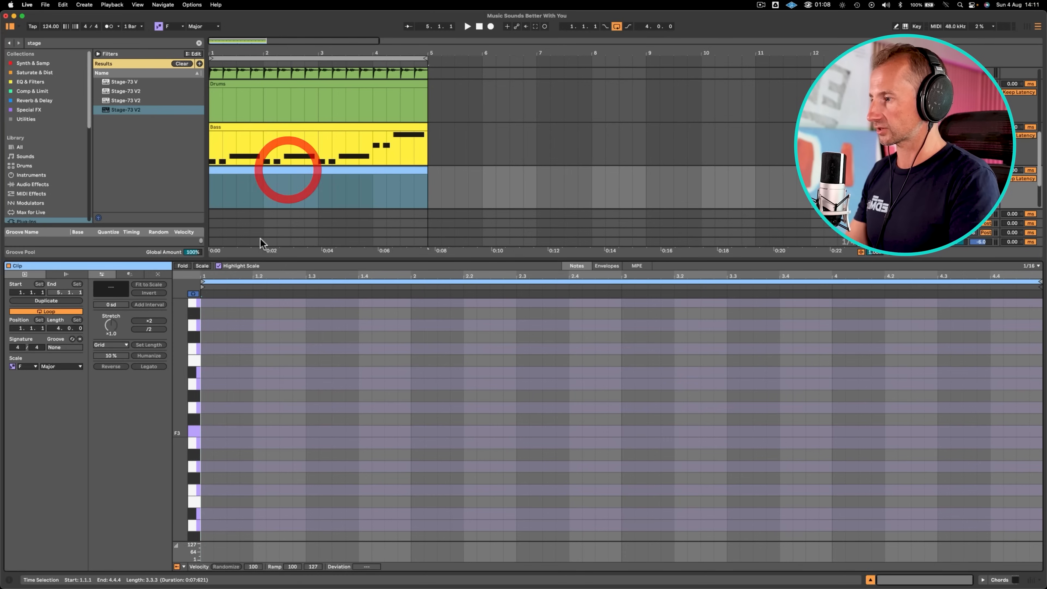
{"action": "left_click", "coordinate": [206, 374]}
{"action": "key", "text": "super+v"}
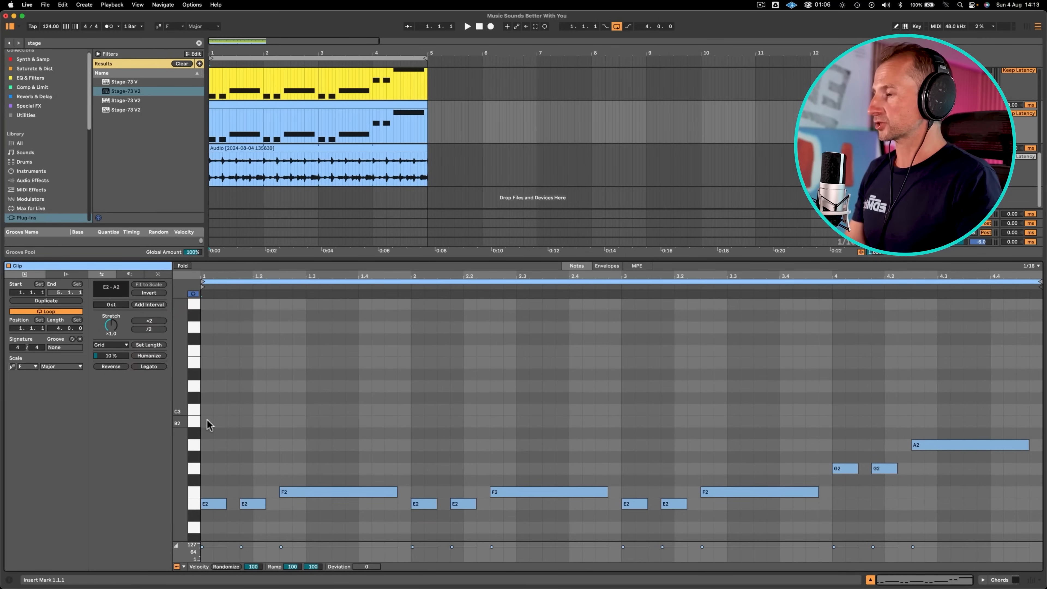
- Stack B2, D3 and G3 above the first two E2 notes and add a C3 above the first F2 note
{"action": "double_click", "coordinate": [207, 421]}
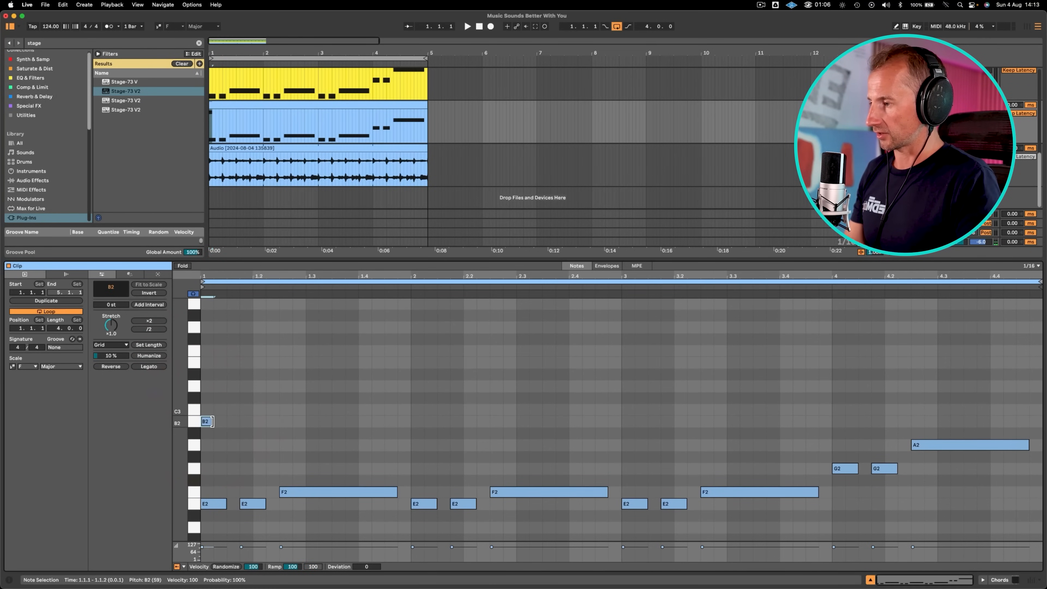
{"action": "key", "text": "p"}
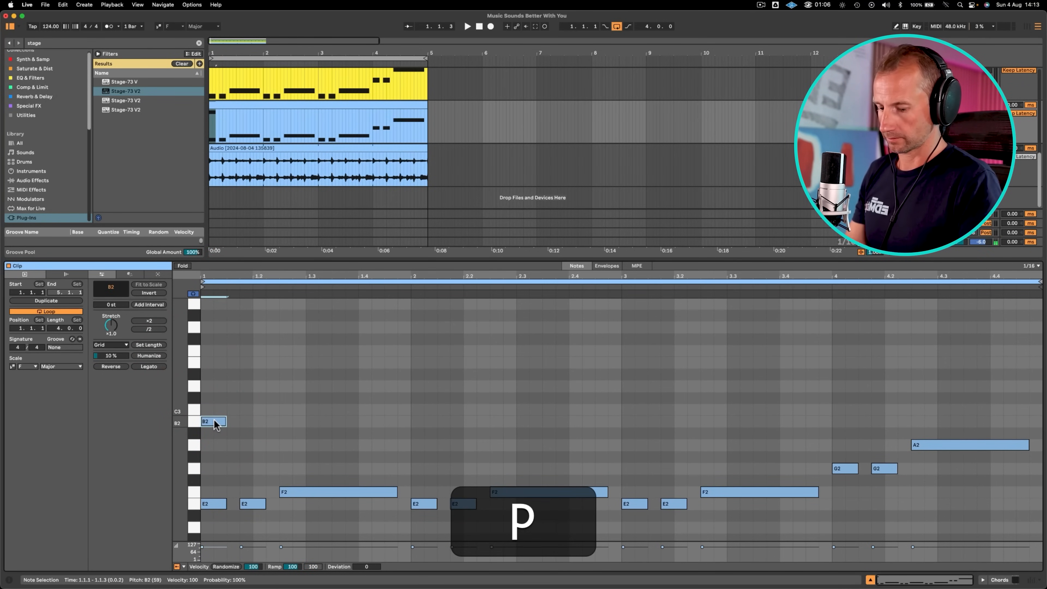
{"action": "left_click_drag", "start_coordinate": [214, 423], "coordinate": [208, 337]}
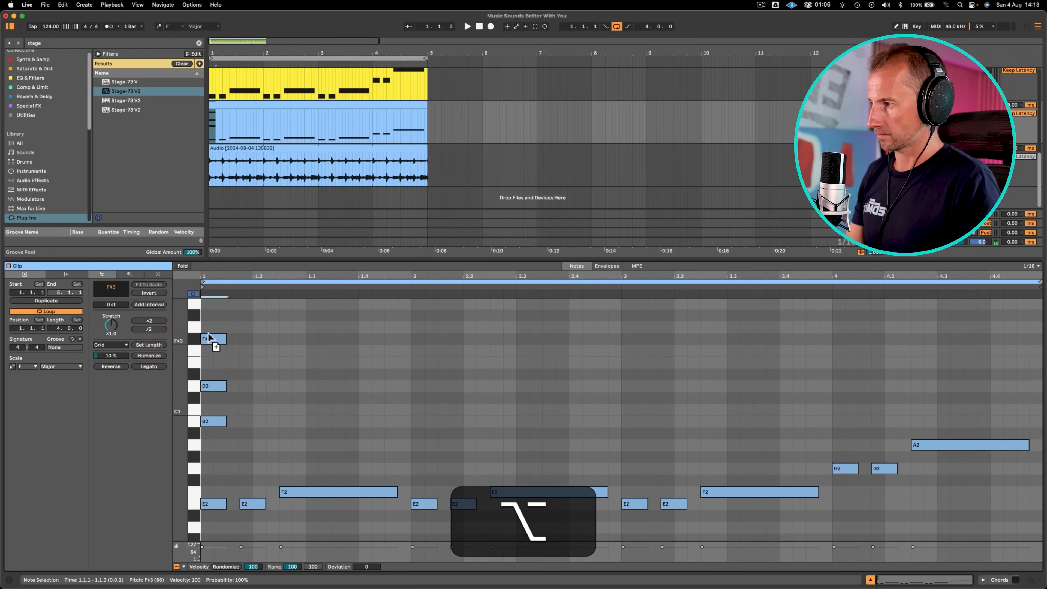
{"action": "left_click_drag", "start_coordinate": [217, 444], "coordinate": [250, 327]}
{"action": "double_click", "coordinate": [291, 405]}
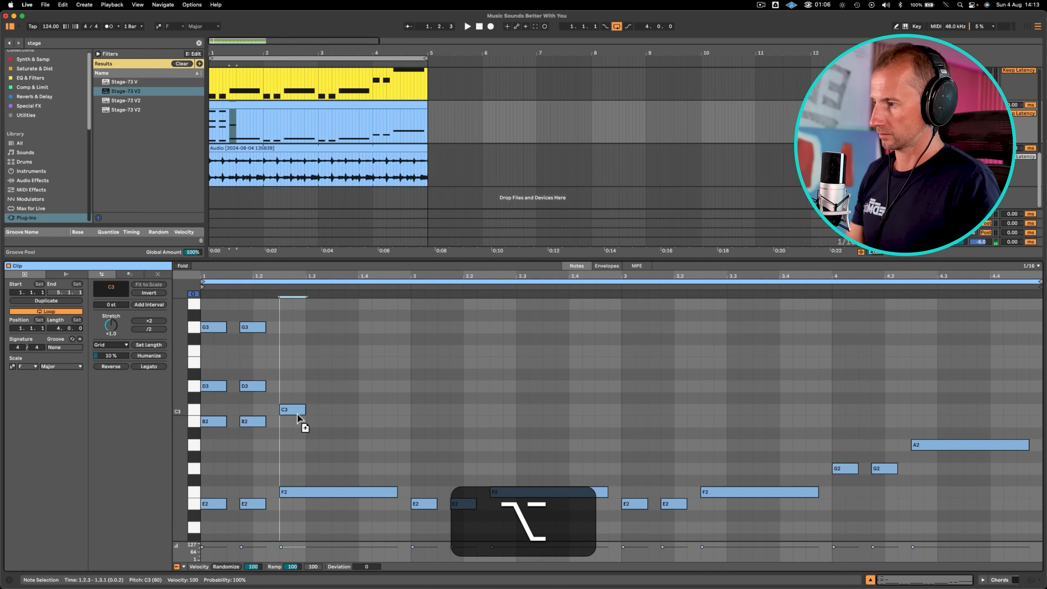
- Lengthen the C3 note to the end of bar 1 and copy it up to E3 and A3 to build the second chord
{"action": "left_click_drag", "start_coordinate": [305, 410], "coordinate": [354, 405]}
{"action": "key", "text": "space"}
{"action": "left_click_drag", "start_coordinate": [353, 405], "coordinate": [411, 406]}
{"action": "left_click_drag", "start_coordinate": [353, 410], "coordinate": [353, 363]}
{"action": "left_click_drag", "start_coordinate": [352, 363], "coordinate": [353, 312]}
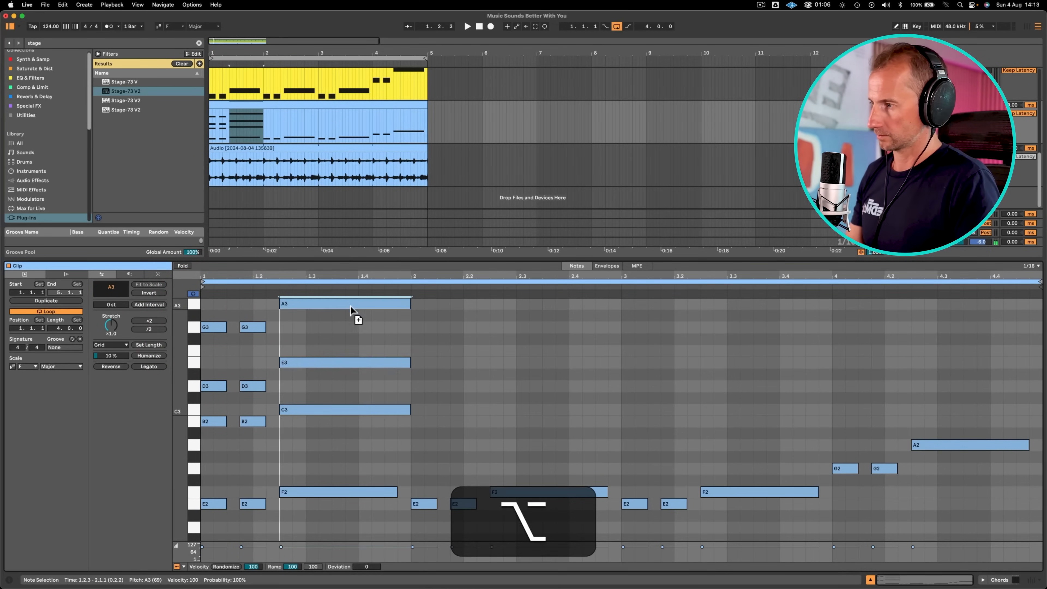
- Play the clip from its start and shorten the C3, E3 and A3 notes to end together with the F2 note
{"action": "left_click", "coordinate": [206, 303]}
{"action": "key", "text": "space"}
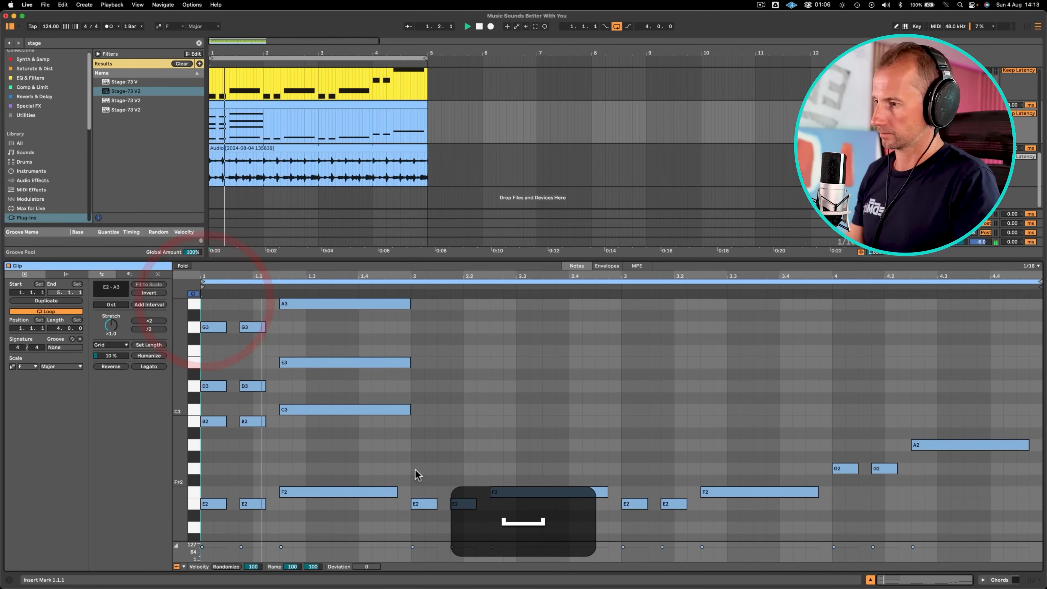
{"action": "key", "text": "space"}
{"action": "left_click_drag", "start_coordinate": [408, 462], "coordinate": [416, 306]}
{"action": "left_click_drag", "start_coordinate": [409, 304], "coordinate": [396, 304]}
- Duplicate the upper chord notes of bar 1, B2 to A3, across bars 2, 3 and 4 above the bass notes
{"action": "left_click_drag", "start_coordinate": [412, 479], "coordinate": [178, 295]}
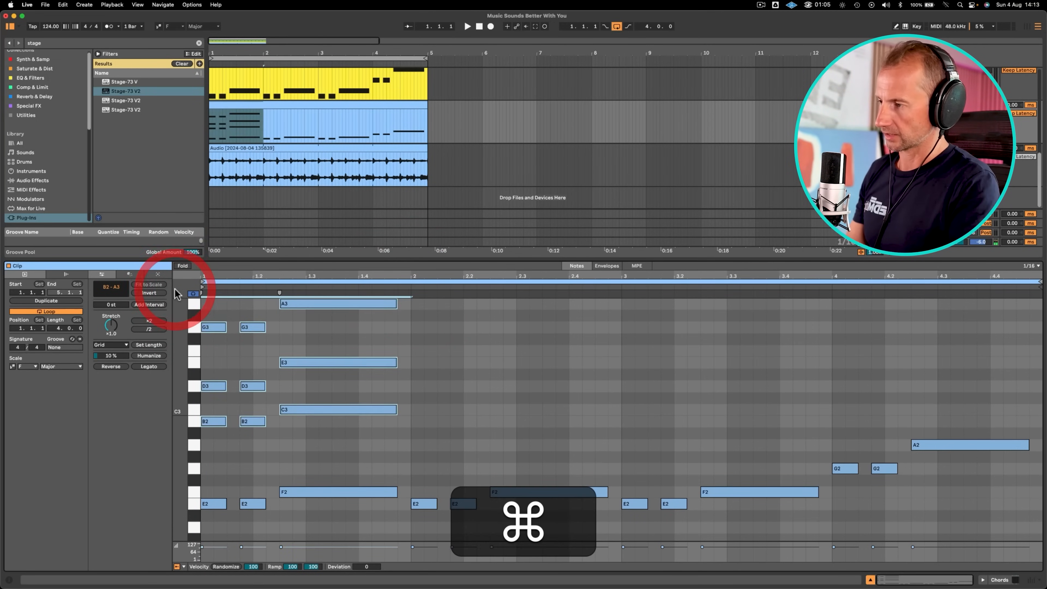
{"action": "key", "text": "super+d"}
{"action": "key", "text": "super+d"}
{"action": "key", "text": "super+d"}
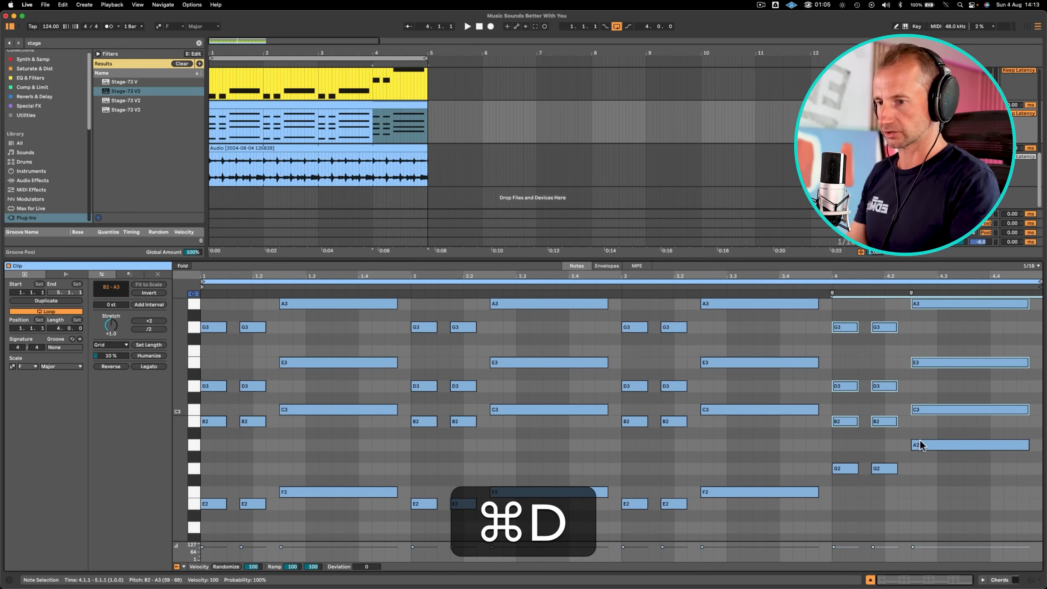
{"action": "left_click_drag", "start_coordinate": [839, 491], "coordinate": [900, 462]}
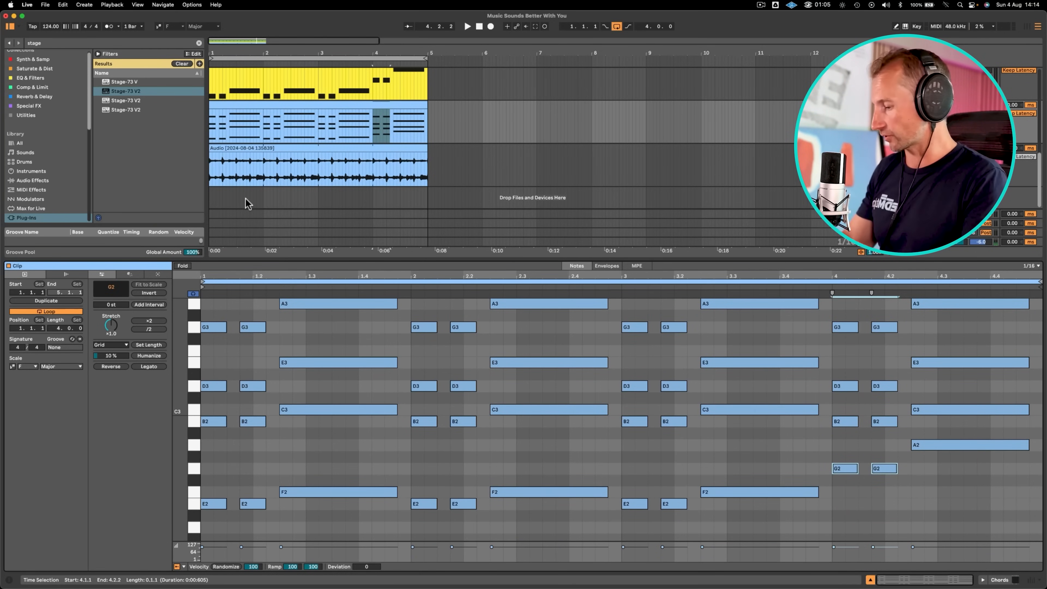
- Play the arrangement from bar 1 with the Bass and Chords tracks soloed
{"action": "key", "text": "shift+Tab"}
{"action": "left_click", "coordinate": [212, 292]}
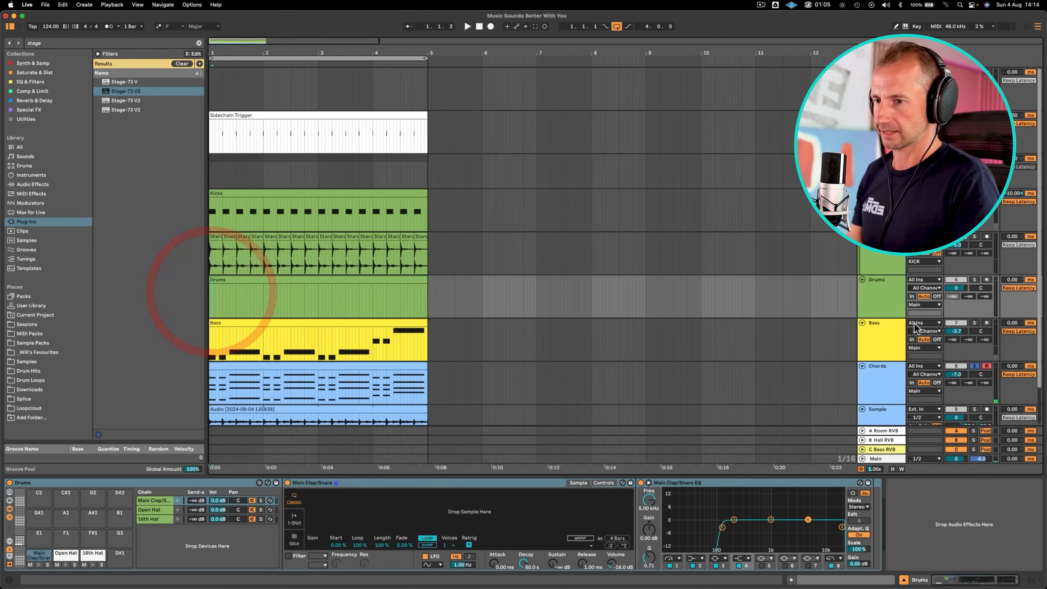
{"action": "left_click", "coordinate": [210, 303]}
{"action": "key", "text": "space"}
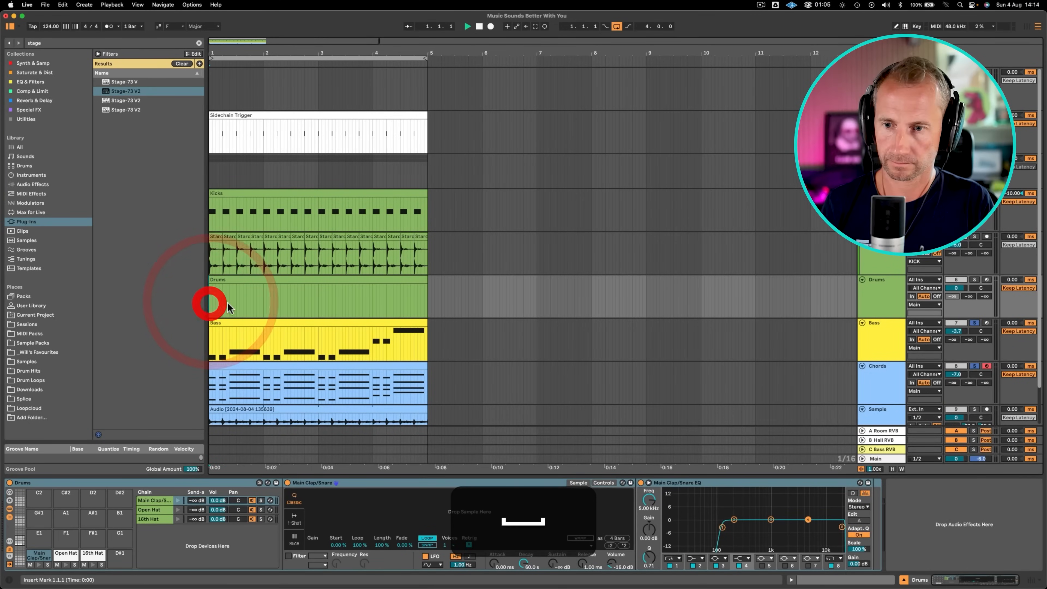
- Add a Phaser-Flanger from the Special FX collection to the Chords track at 79% Dry/Wet and set the track volume to -13.5 dB
{"action": "left_click", "coordinate": [878, 384]}
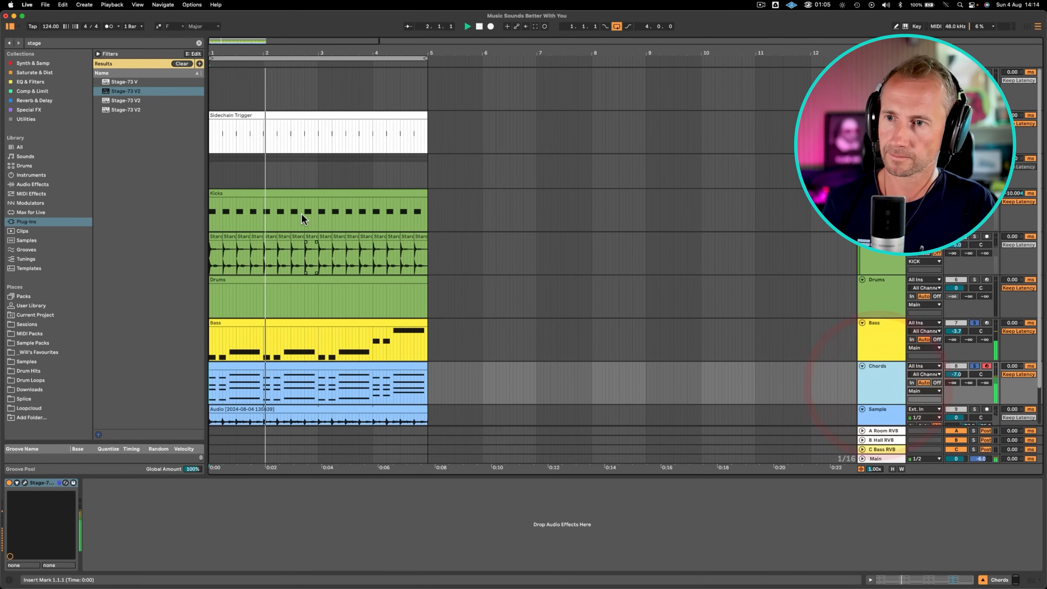
{"action": "left_click", "coordinate": [21, 82]}
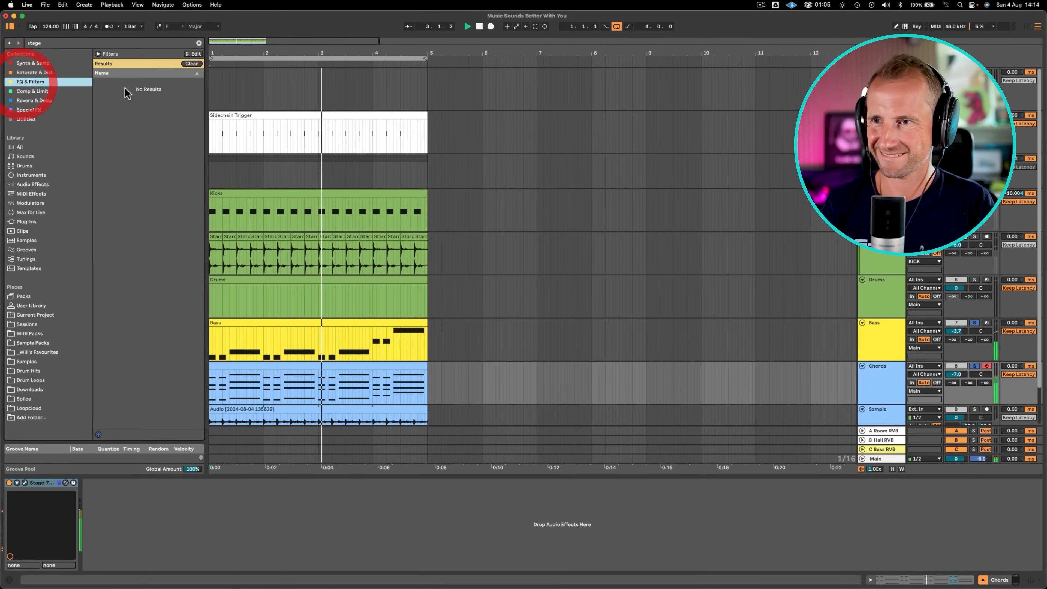
{"action": "left_click", "coordinate": [199, 43]}
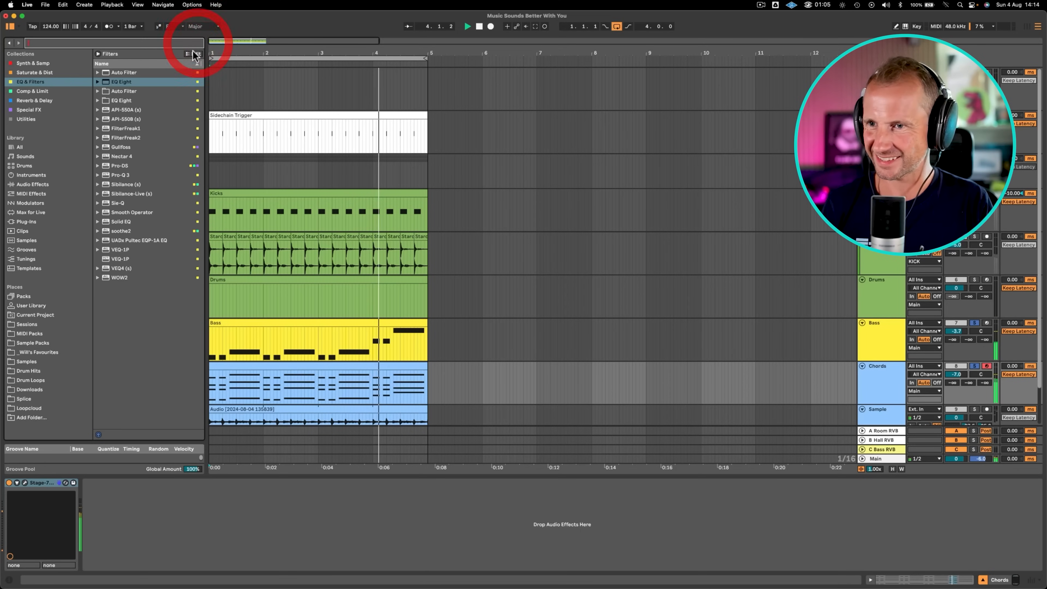
{"action": "left_click", "coordinate": [30, 82]}
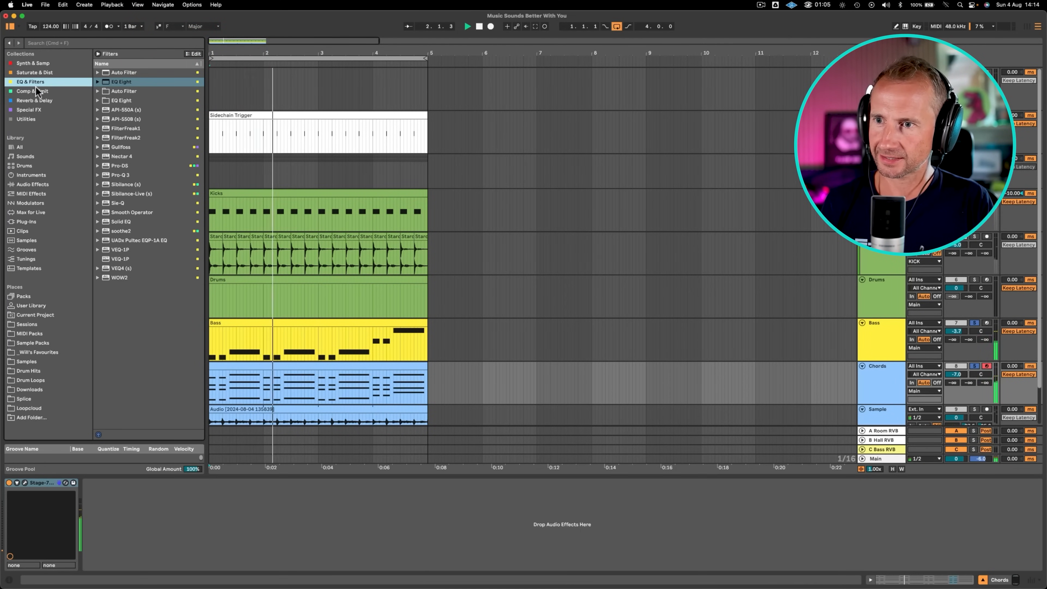
{"action": "left_click", "coordinate": [34, 101]}
{"action": "left_click", "coordinate": [34, 109]}
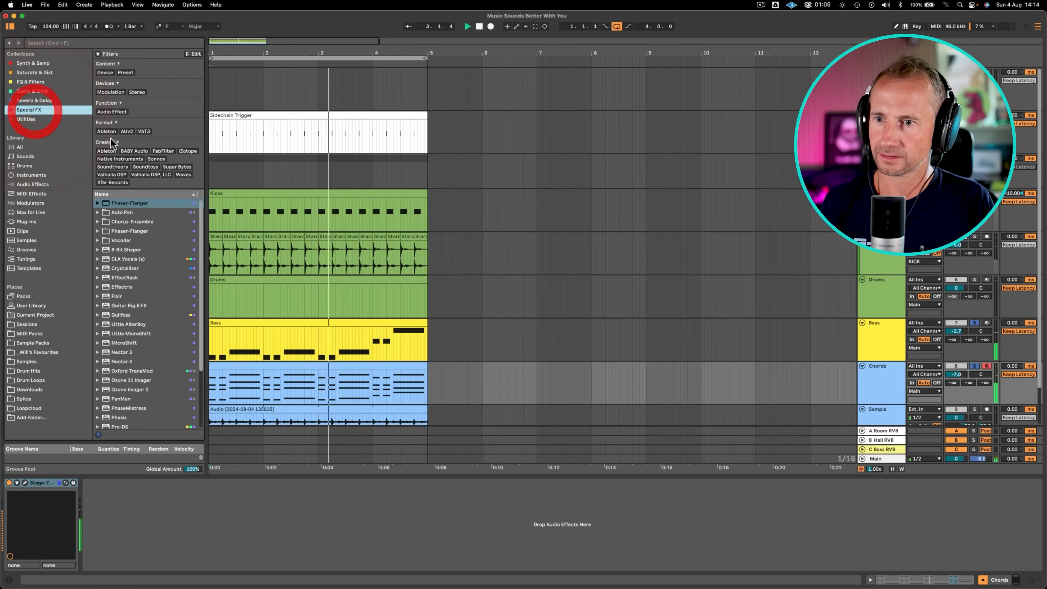
{"action": "left_click_drag", "start_coordinate": [130, 203], "coordinate": [181, 516]}
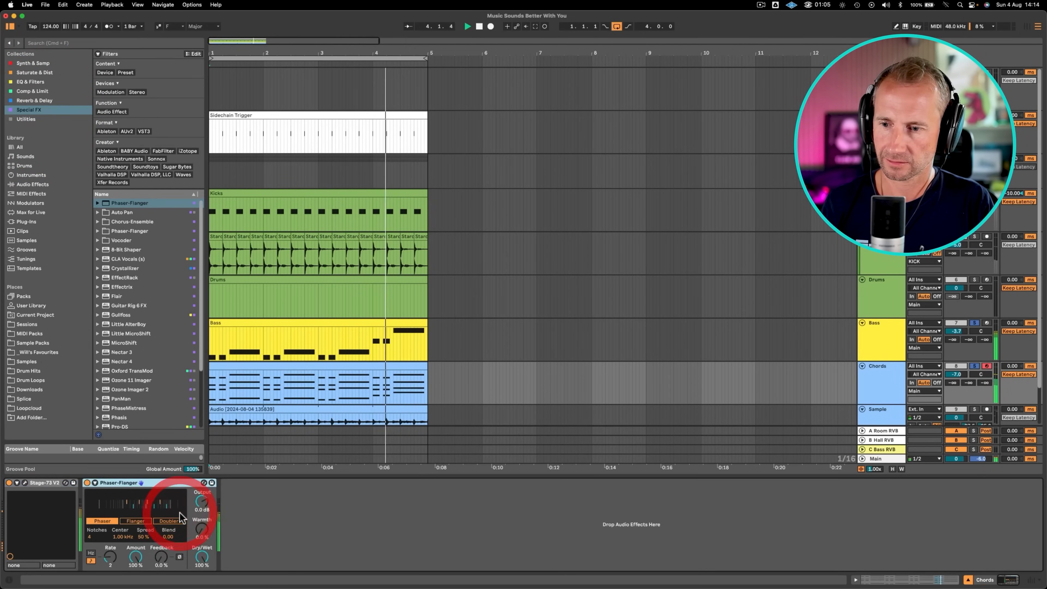
{"action": "left_click_drag", "start_coordinate": [201, 559], "coordinate": [201, 567]}
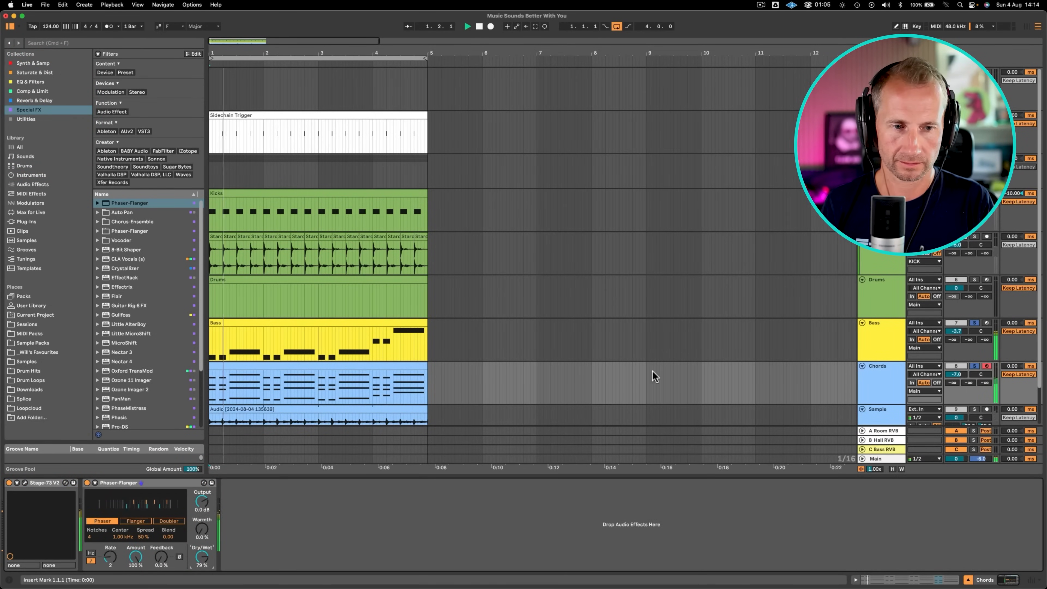
{"action": "mouse_move", "coordinate": [958, 373]}
{"action": "left_mouse_down"}
{"action": "mouse_move", "coordinate": [958, 388]}
{"action": "mouse_move", "coordinate": [957, 374]}
{"action": "left_mouse_up"}
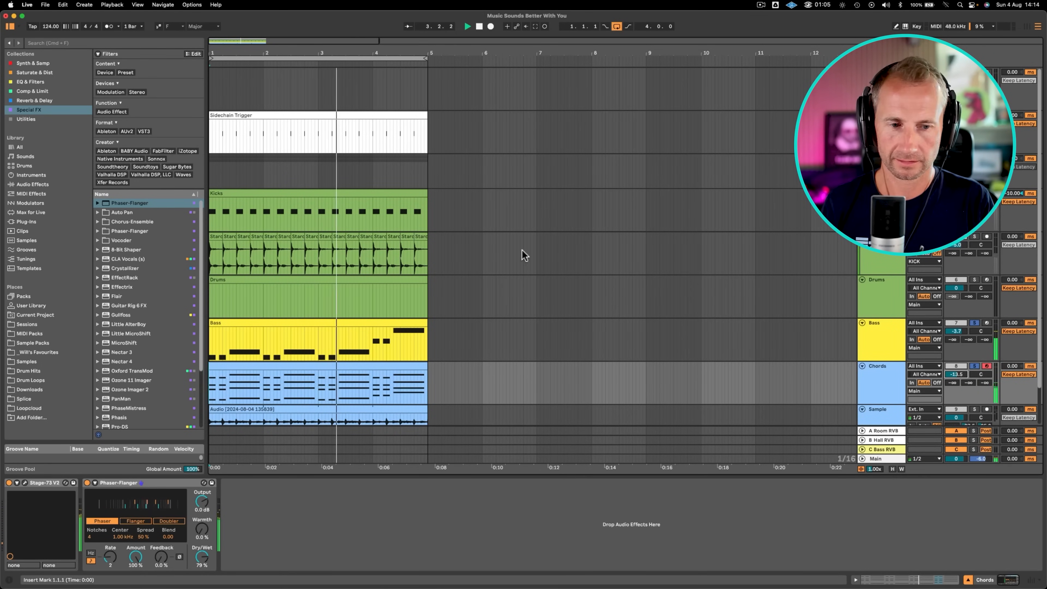
- Copy the Bass track's sidechain Compressor to the end of the Chords device chain and unsolo both tracks
{"action": "scroll", "coordinate": [887, 395], "scroll_direction": "down", "scroll_amount": 2}
{"action": "left_click", "coordinate": [887, 381]}
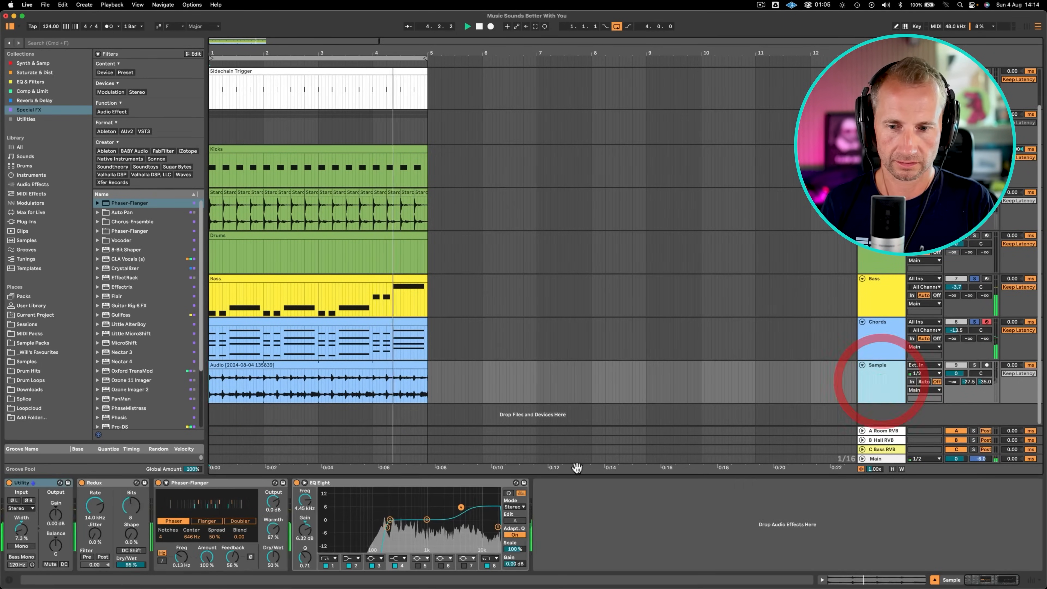
{"action": "left_click", "coordinate": [891, 303]}
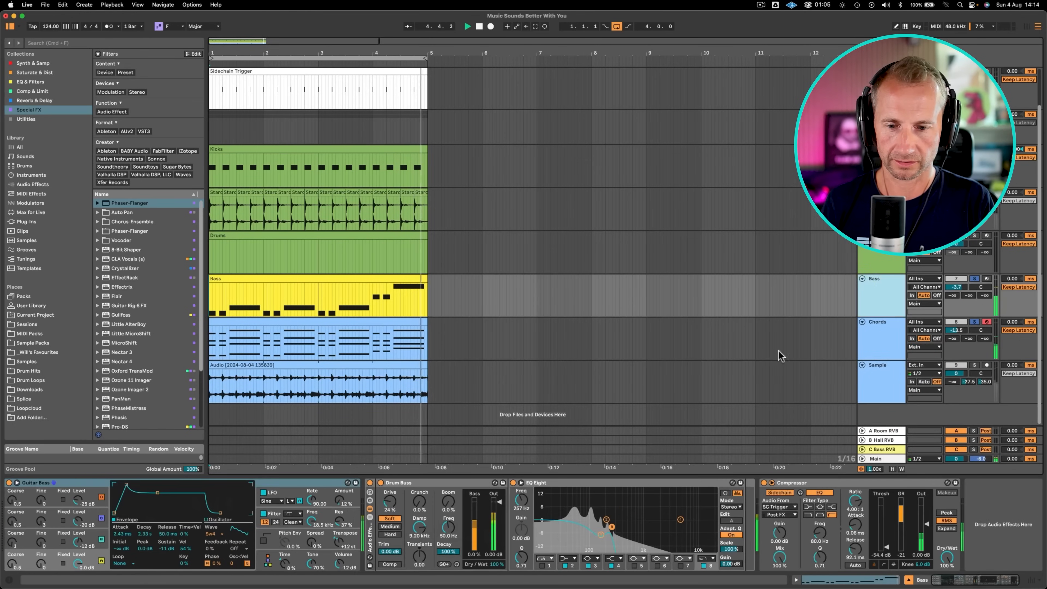
{"action": "left_click", "coordinate": [826, 483]}
{"action": "key", "text": "super+c"}
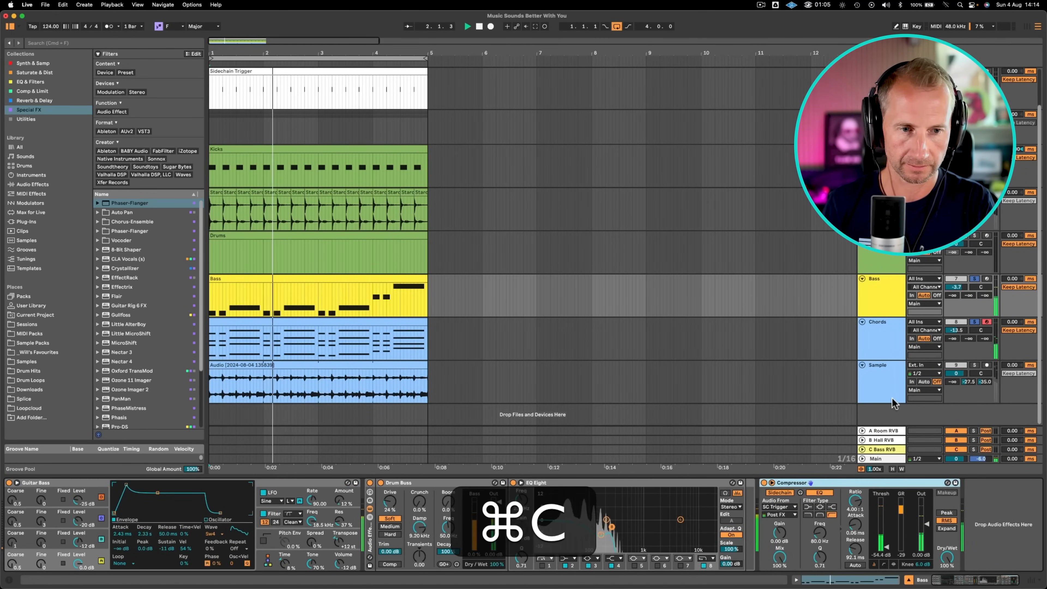
{"action": "left_click", "coordinate": [901, 330]}
{"action": "key", "text": "super+v"}
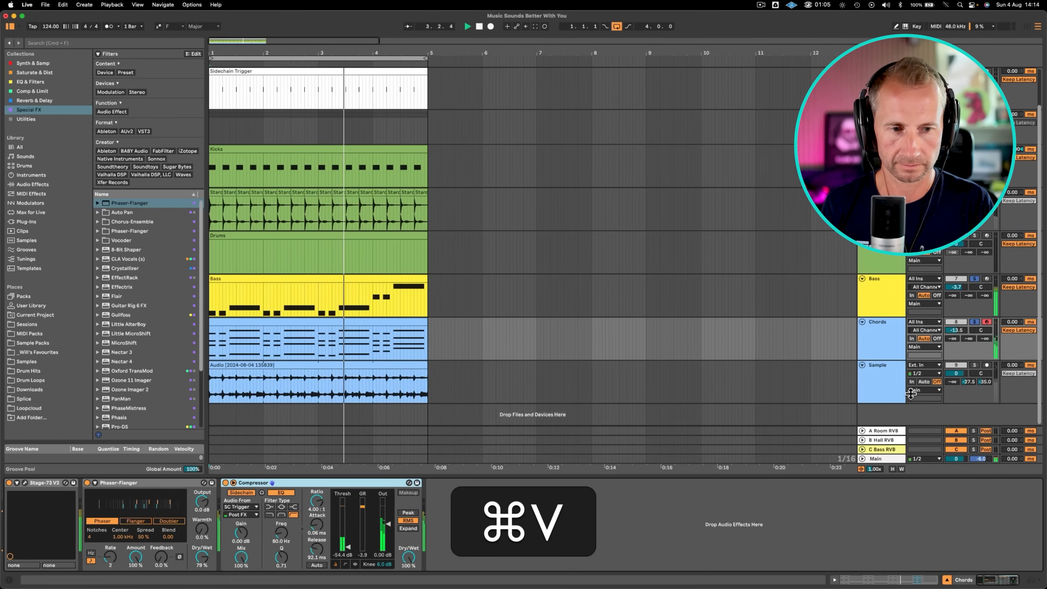
{"action": "left_click", "coordinate": [975, 323]}
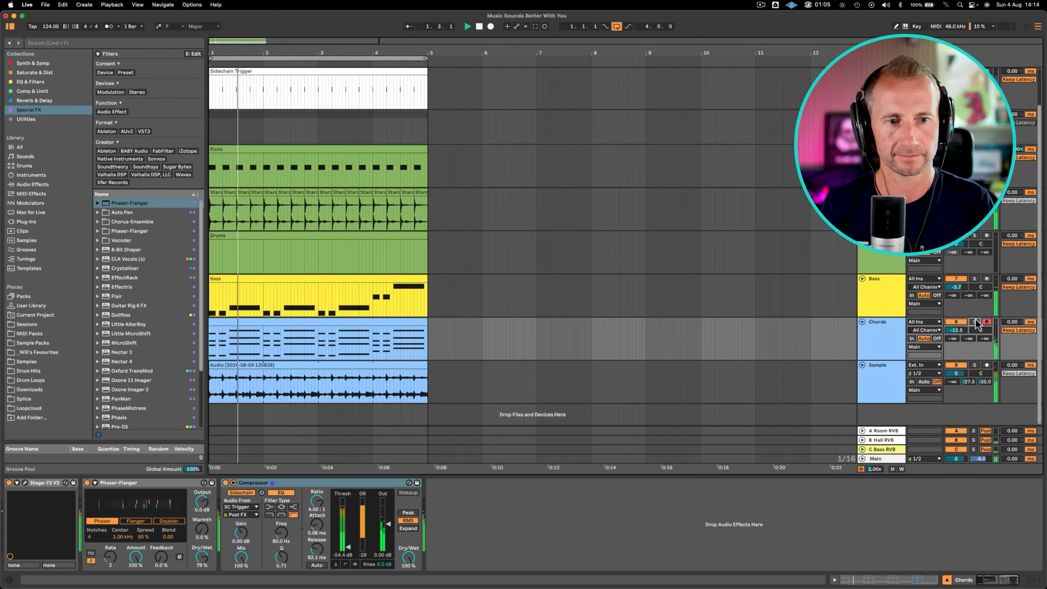
- Raise the low-cut band of the Sample track's EQ Eight to 211 Hz with a Q of 0.58
{"action": "left_click", "coordinate": [866, 380]}
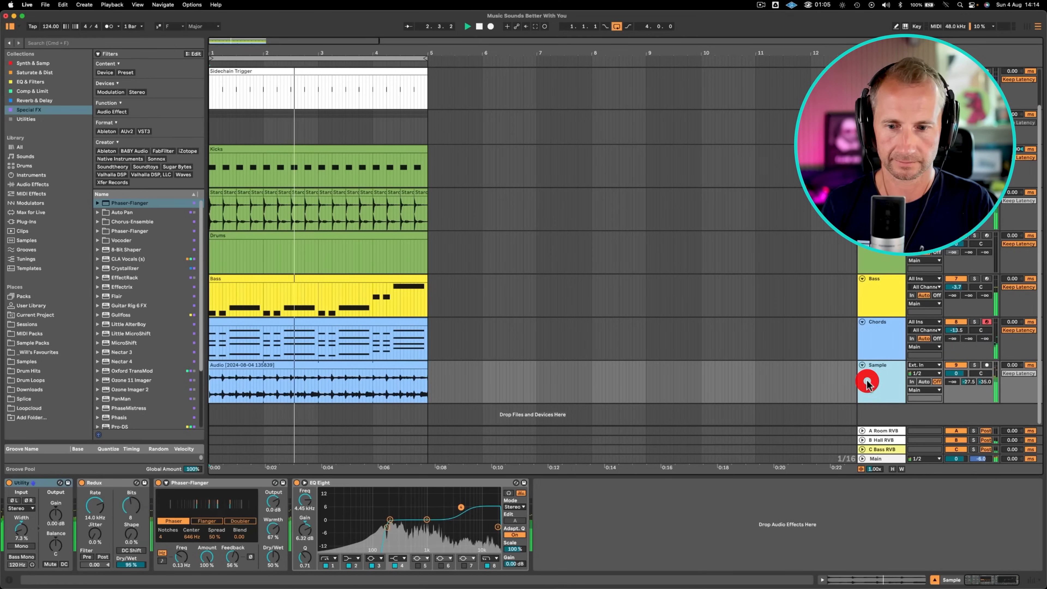
{"action": "left_click", "coordinate": [391, 527]}
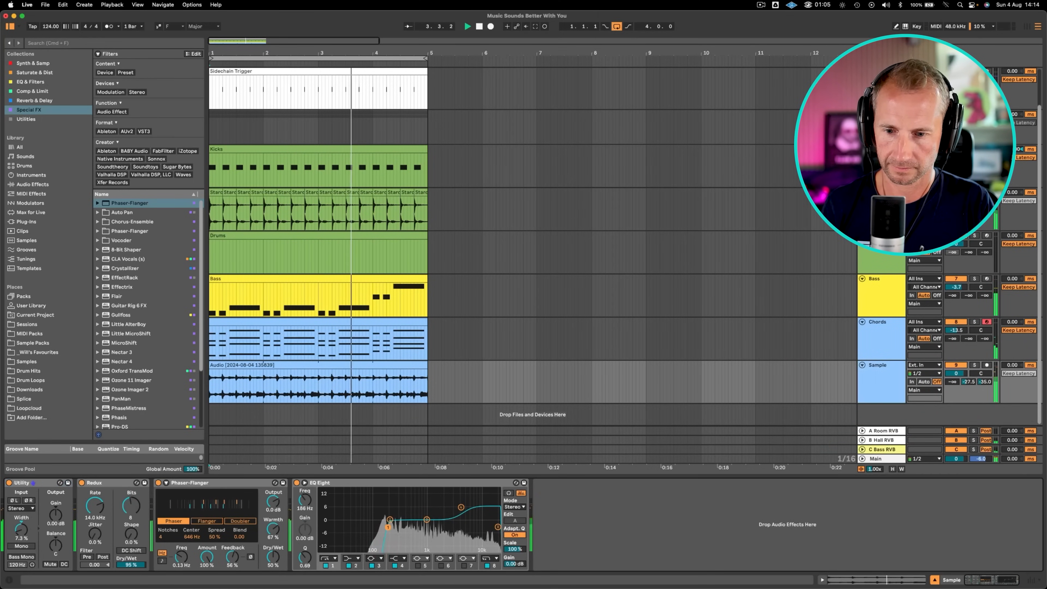
{"action": "left_click_drag", "start_coordinate": [392, 527], "coordinate": [400, 529]}
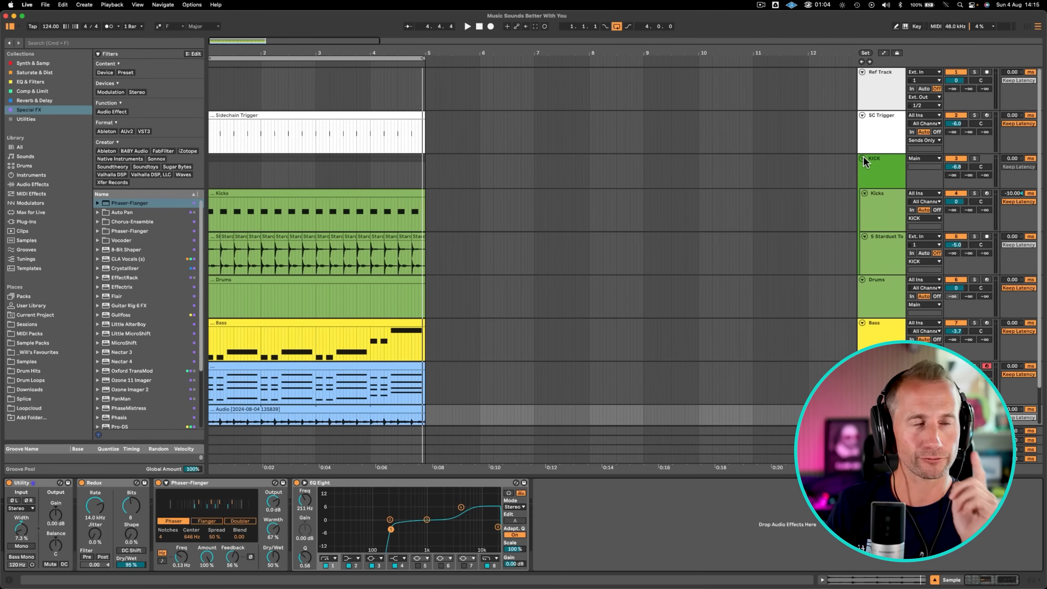
- Fold the KICK, Drums, Bass, Chords and Sample tracks in the arrangement
{"action": "left_click", "coordinate": [864, 157]}
{"action": "left_click", "coordinate": [862, 167]}
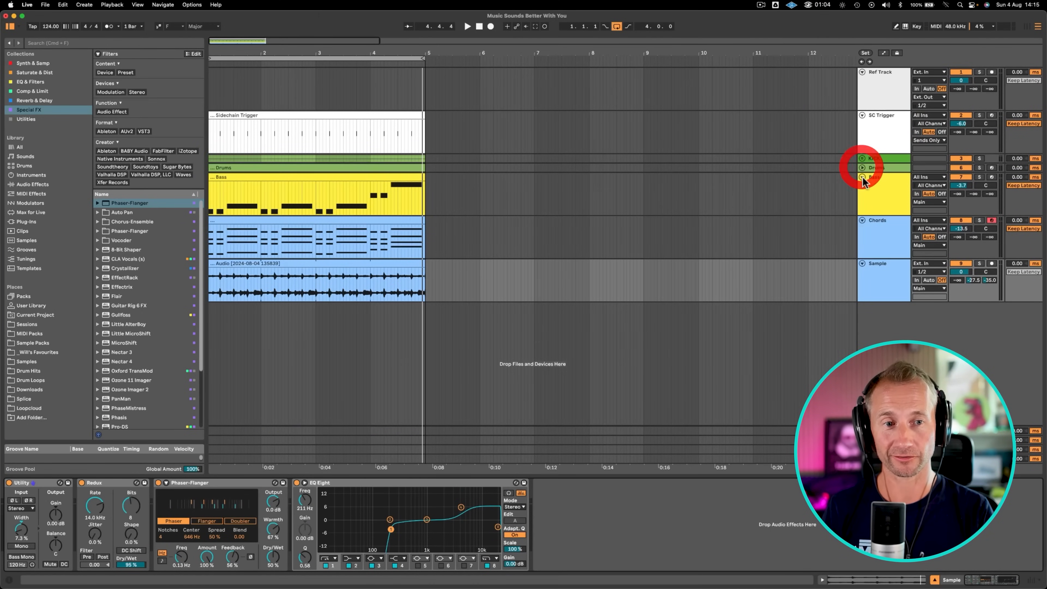
{"action": "left_click", "coordinate": [862, 179]}
{"action": "left_click", "coordinate": [862, 179]}
{"action": "left_click", "coordinate": [862, 186]}
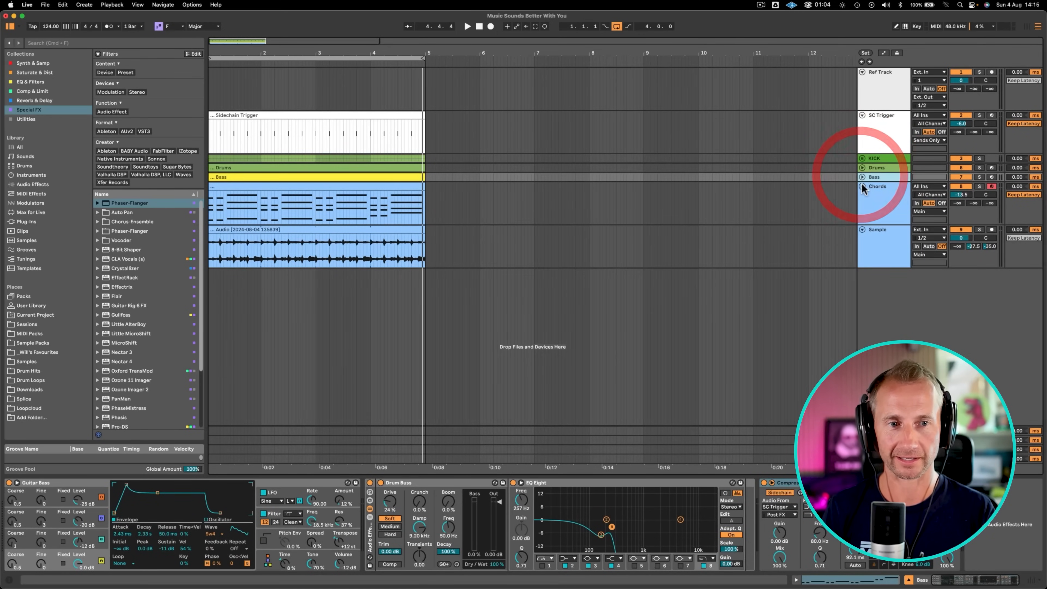
{"action": "left_click", "coordinate": [863, 196]}
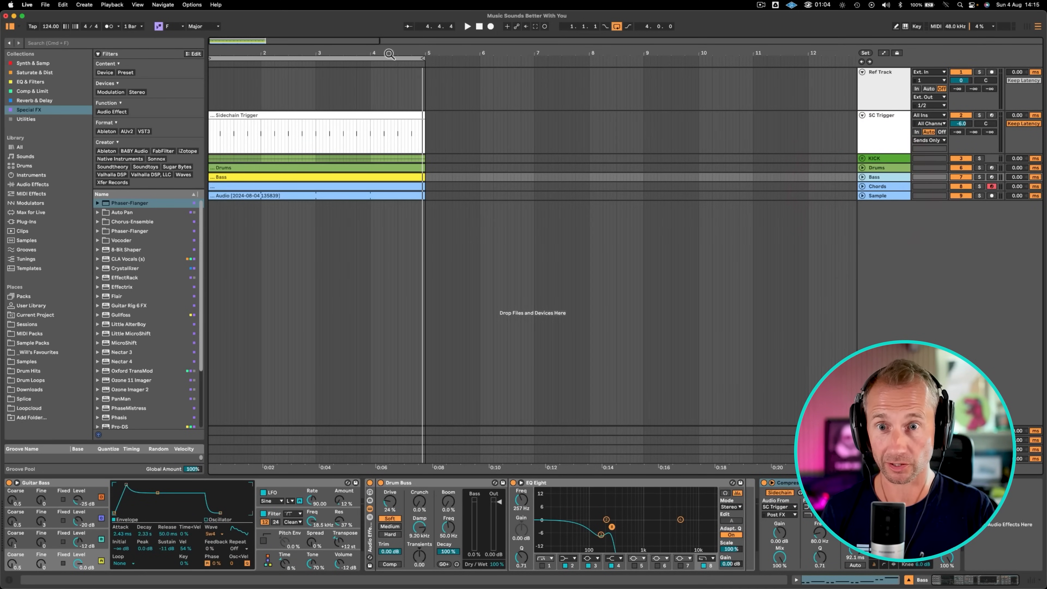
- Duplicate the four-bar section on all tracks to extend the arrangement
{"action": "left_click_drag", "start_coordinate": [389, 53], "coordinate": [390, 20]}
{"action": "left_click_drag", "start_coordinate": [249, 54], "coordinate": [249, 48]}
{"action": "left_click", "coordinate": [228, 197]}
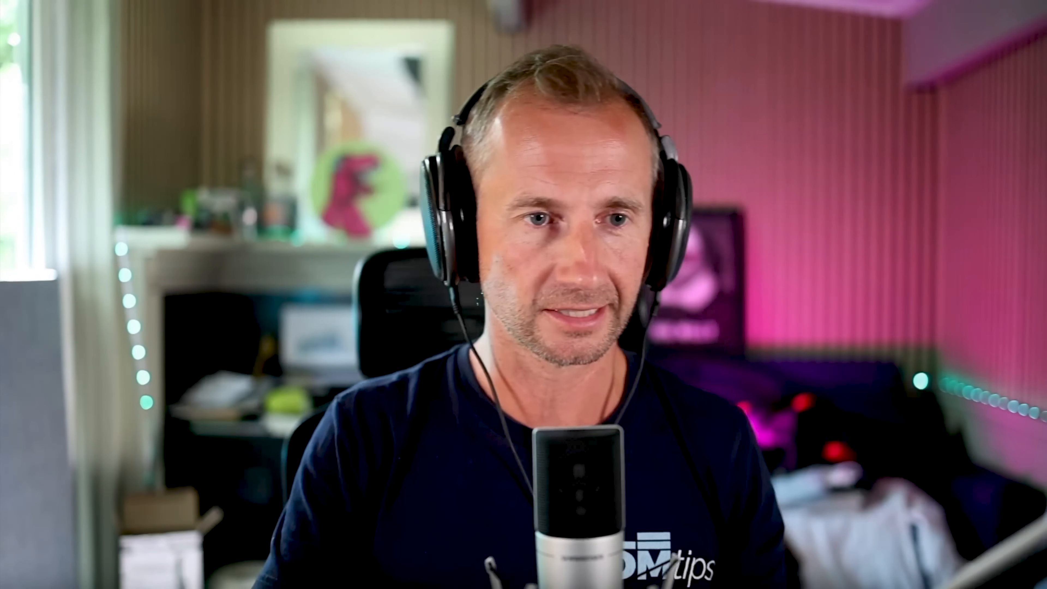
{"action": "key", "text": "super+d"}
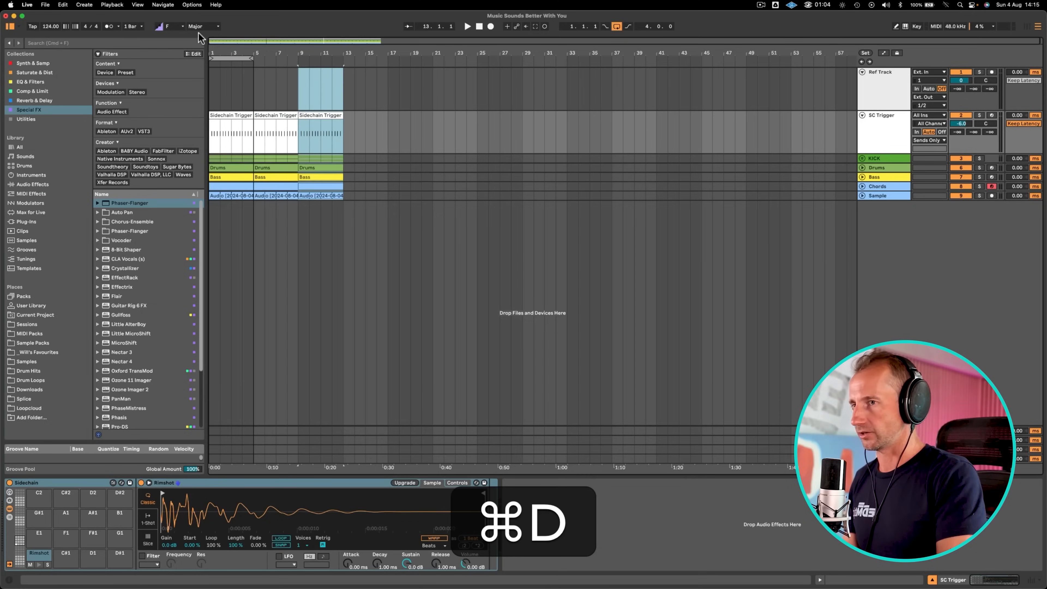
- Remove the Ref Track, keep clips only from bar 9 to bar 17, and extend the loop to 13 bars
{"action": "left_click", "coordinate": [194, 78]}
{"action": "key", "text": "BackSpace"}
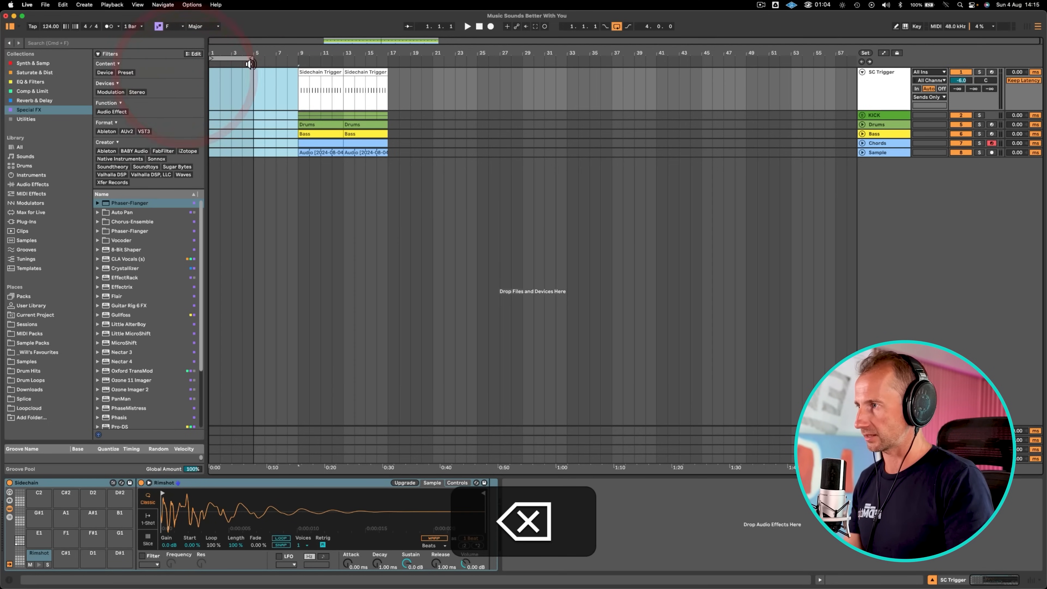
{"action": "left_click_drag", "start_coordinate": [252, 54], "coordinate": [355, 53]}
- Duplicate the Sample track together with its clips
{"action": "left_click", "coordinate": [311, 135]}
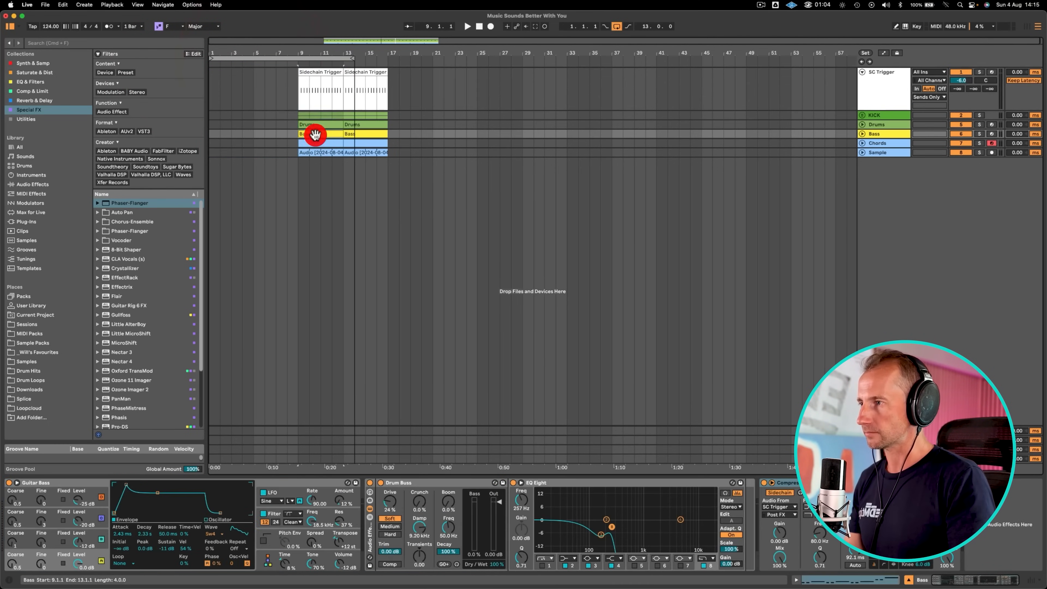
{"action": "left_click", "coordinate": [882, 154]}
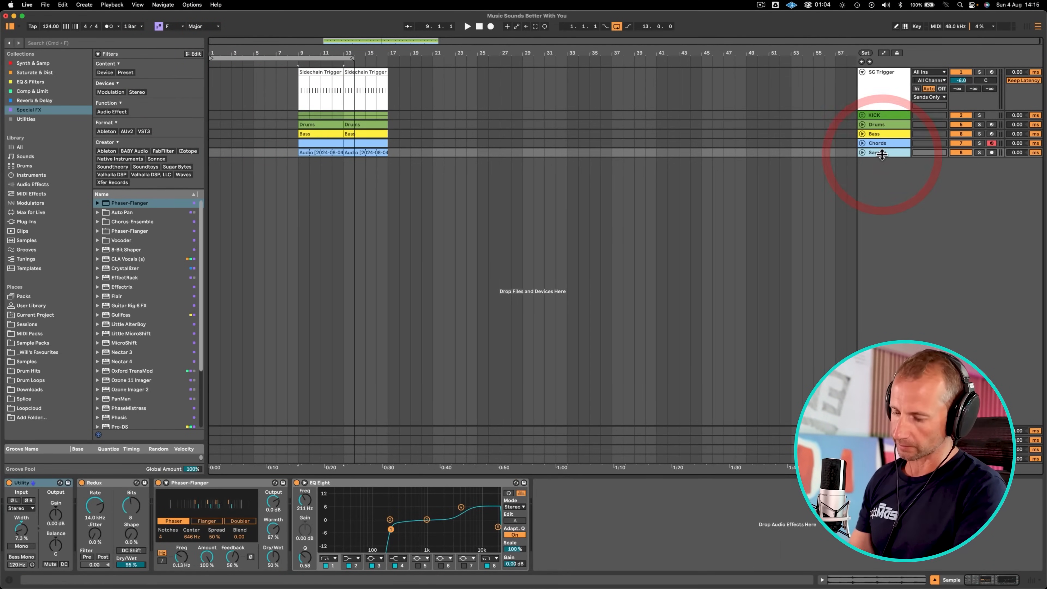
{"action": "left_click", "coordinate": [882, 154]}
{"action": "key", "text": "super+d"}
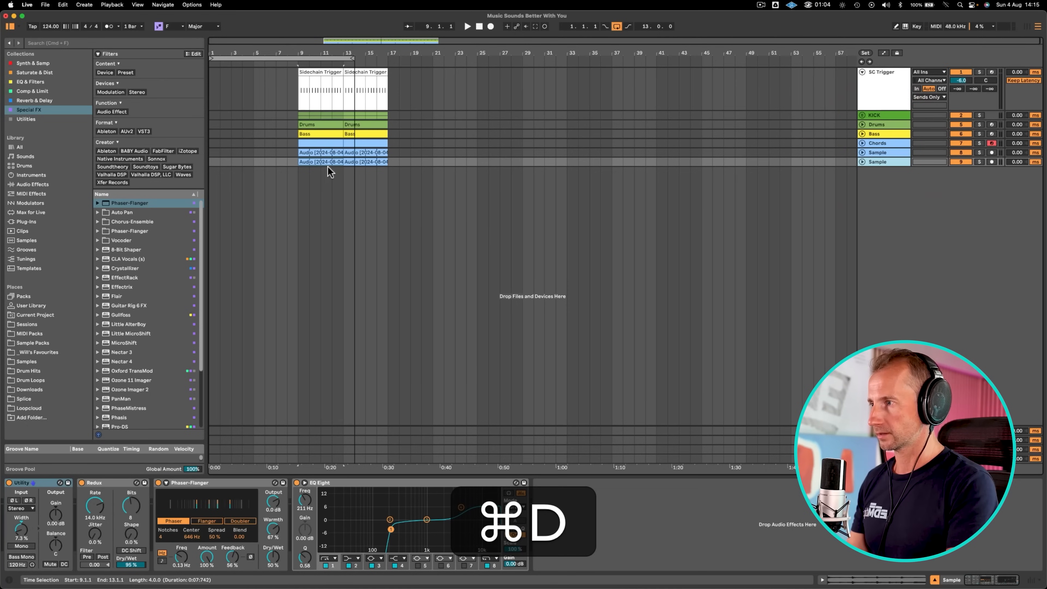
- Move the duplicated Sample track's audio to fill bars 1 to 9 and delete its leftover clip at bar 16
{"action": "left_click_drag", "start_coordinate": [306, 162], "coordinate": [219, 161]}
{"action": "key", "text": "super+d"}
{"action": "left_click_drag", "start_coordinate": [345, 164], "coordinate": [372, 164]}
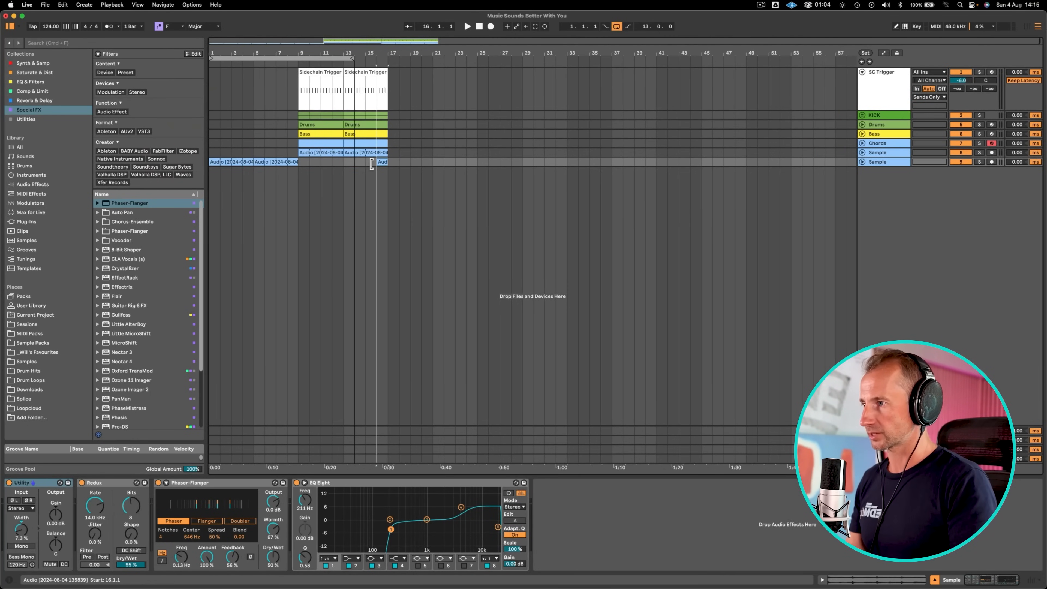
{"action": "left_click", "coordinate": [373, 164]}
{"action": "key", "text": "BackSpace"}
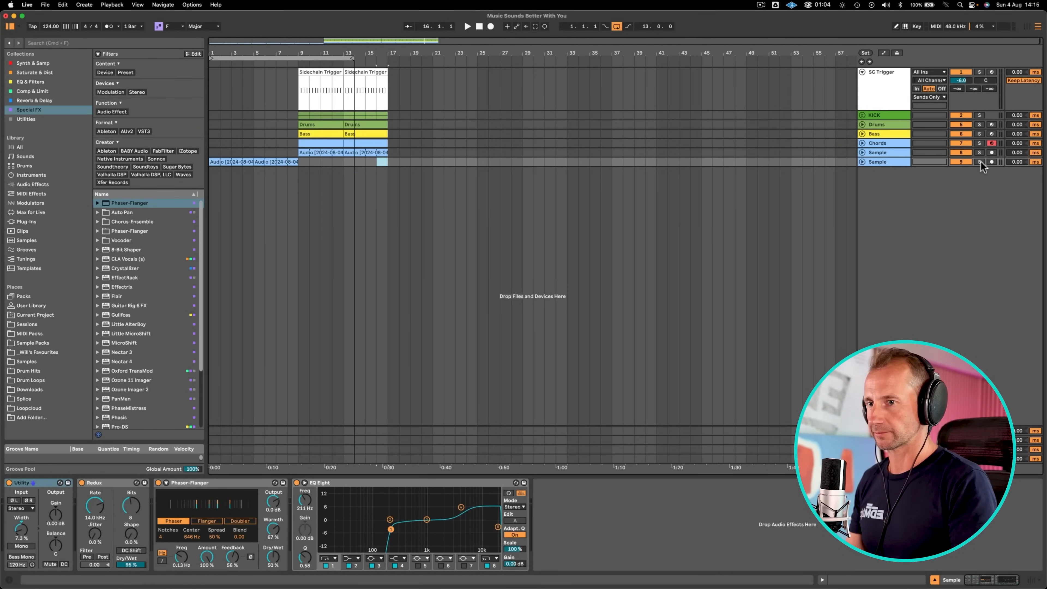
- Solo the intro Sample track, play it from the start and lower its EQ Eight high cut to 3.98 kHz
{"action": "left_click", "coordinate": [891, 163]}
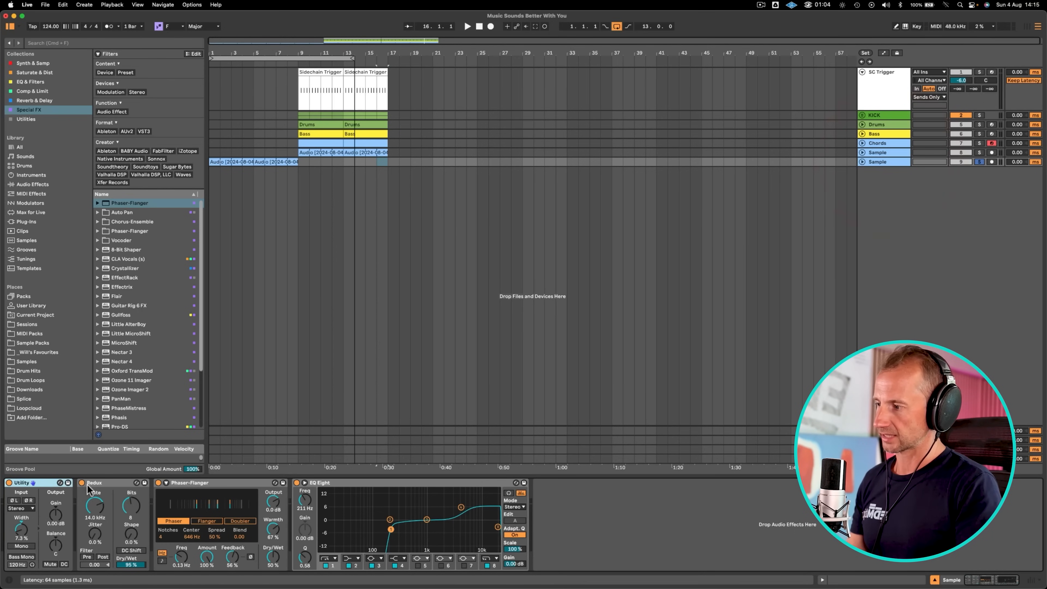
{"action": "key", "text": "space"}
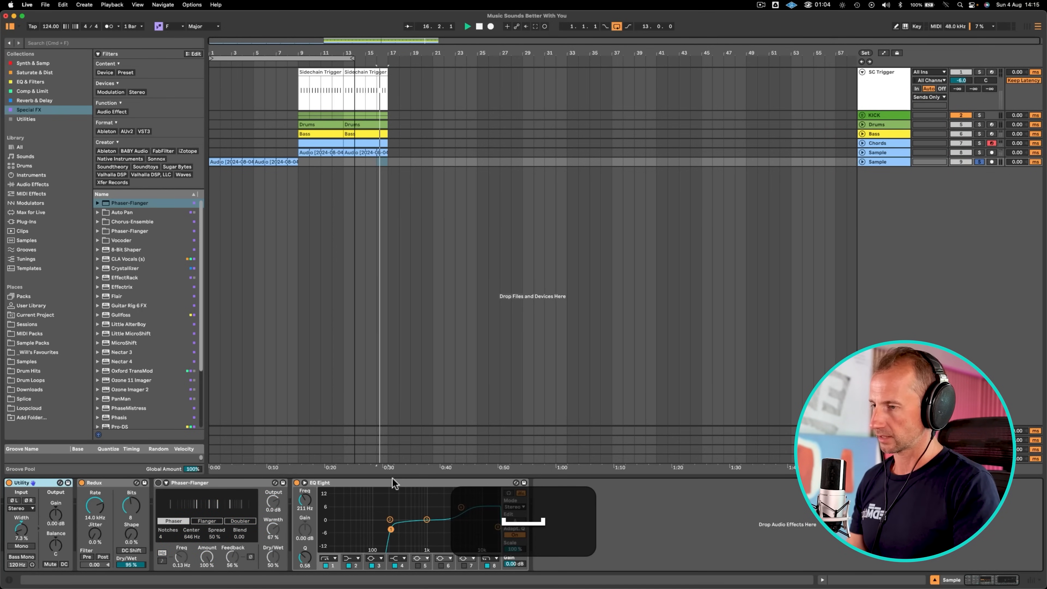
{"action": "left_click", "coordinate": [211, 142]}
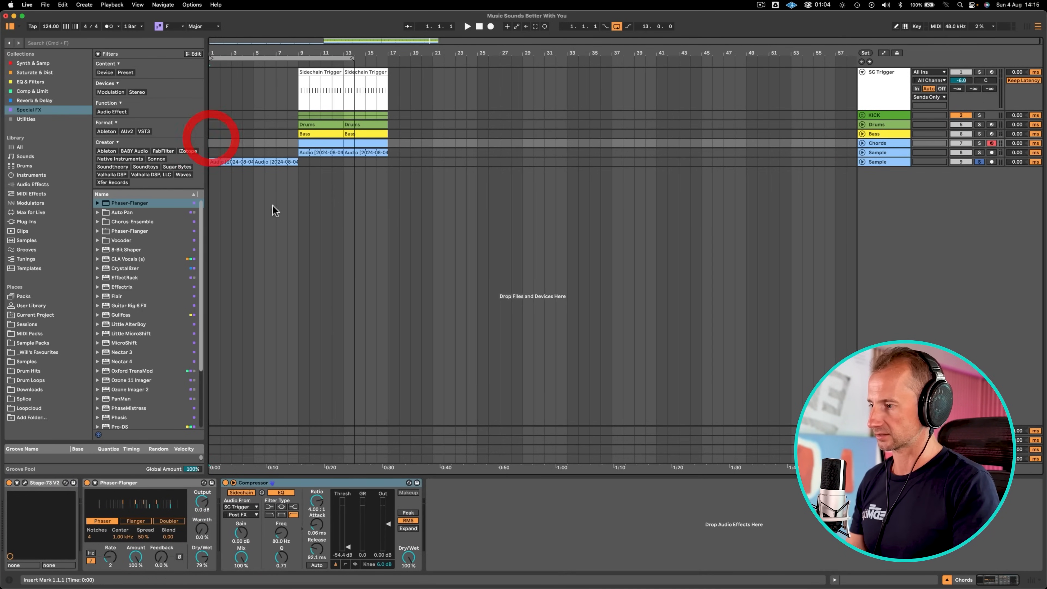
{"action": "left_click", "coordinate": [897, 165]}
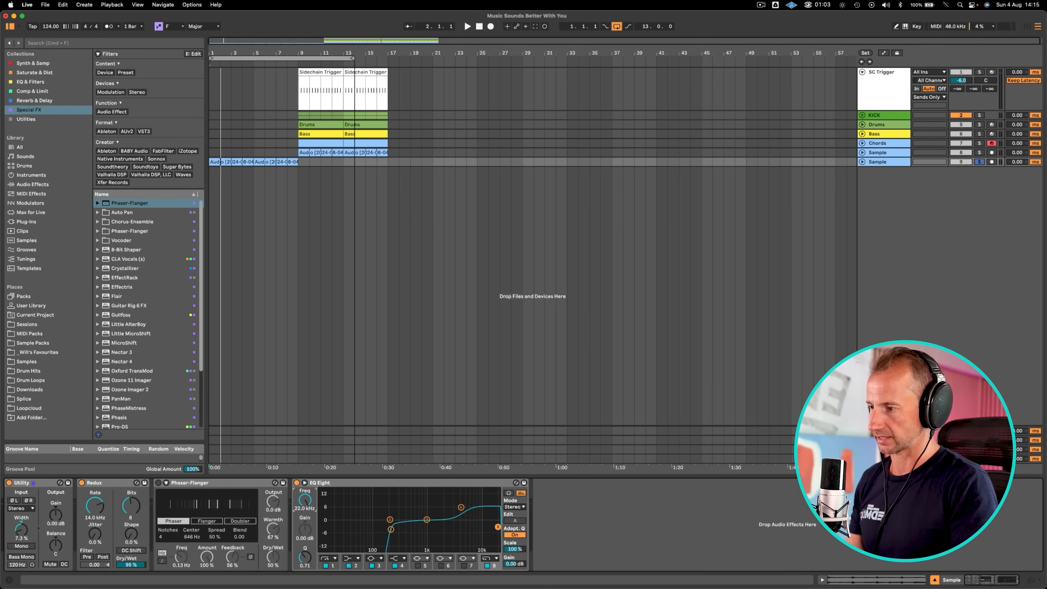
{"action": "key", "text": "space"}
{"action": "left_click_drag", "start_coordinate": [498, 527], "coordinate": [455, 527]}
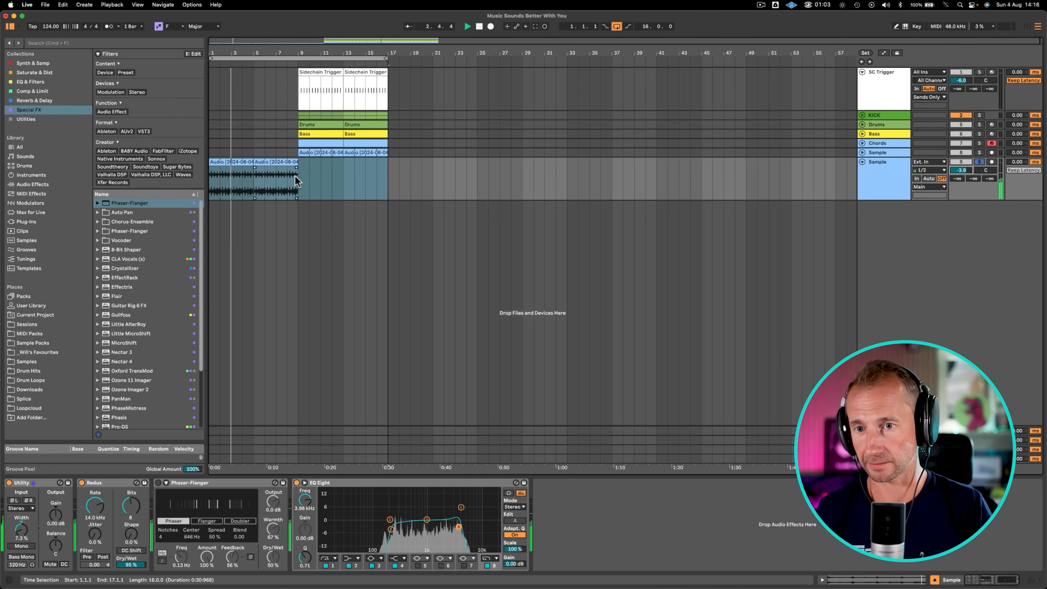
- Unsolo the intro Sample track and play the arrangement from bar 5 through the transition into the full loop
{"action": "left_click", "coordinate": [295, 185]}
{"action": "left_click_drag", "start_coordinate": [297, 53], "coordinate": [347, 65]}
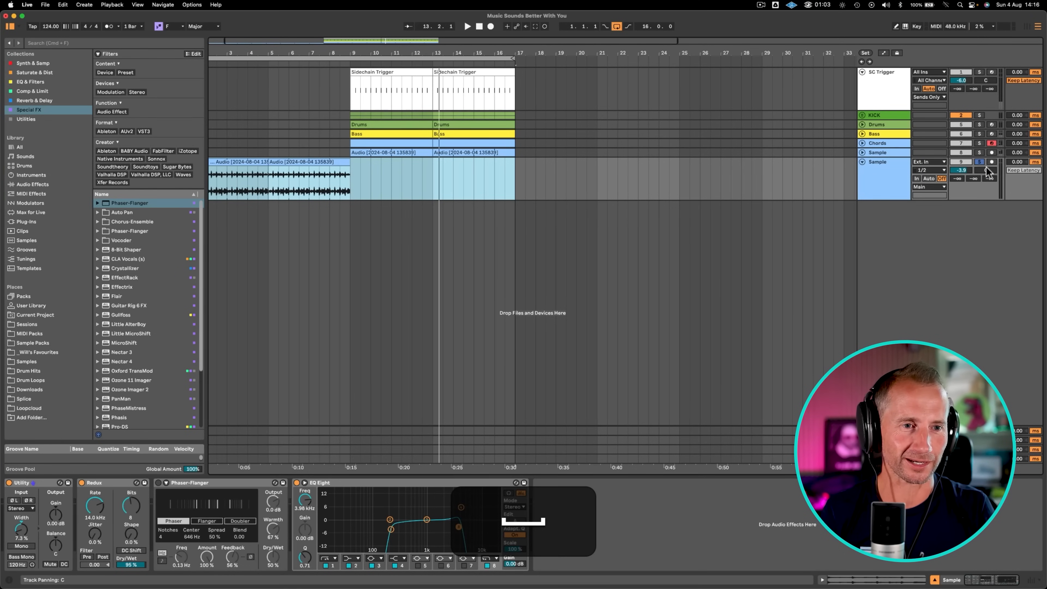
{"action": "left_click", "coordinate": [980, 161]}
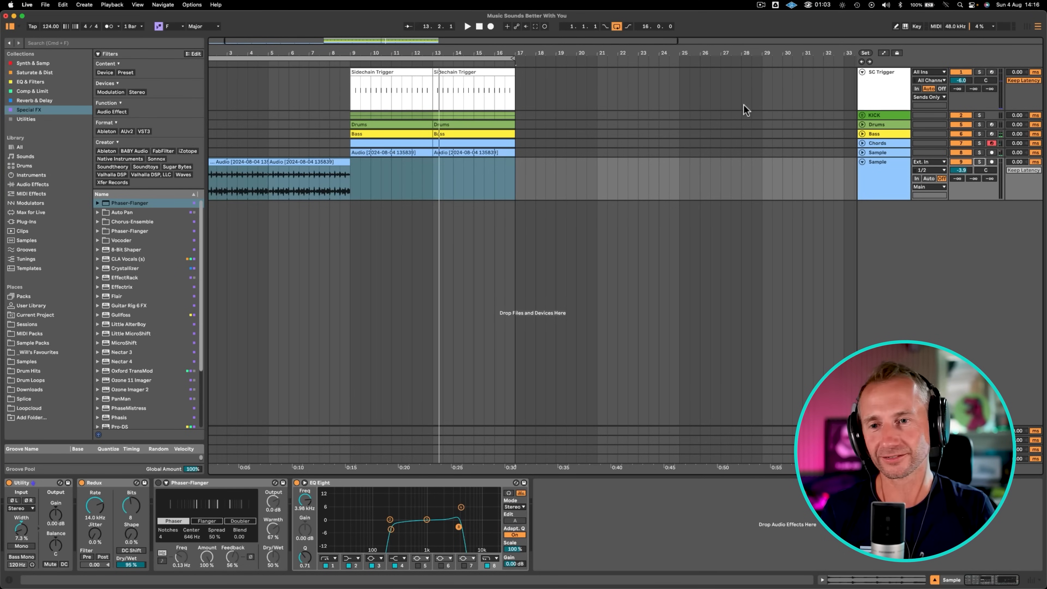
{"action": "left_click", "coordinate": [309, 126]}
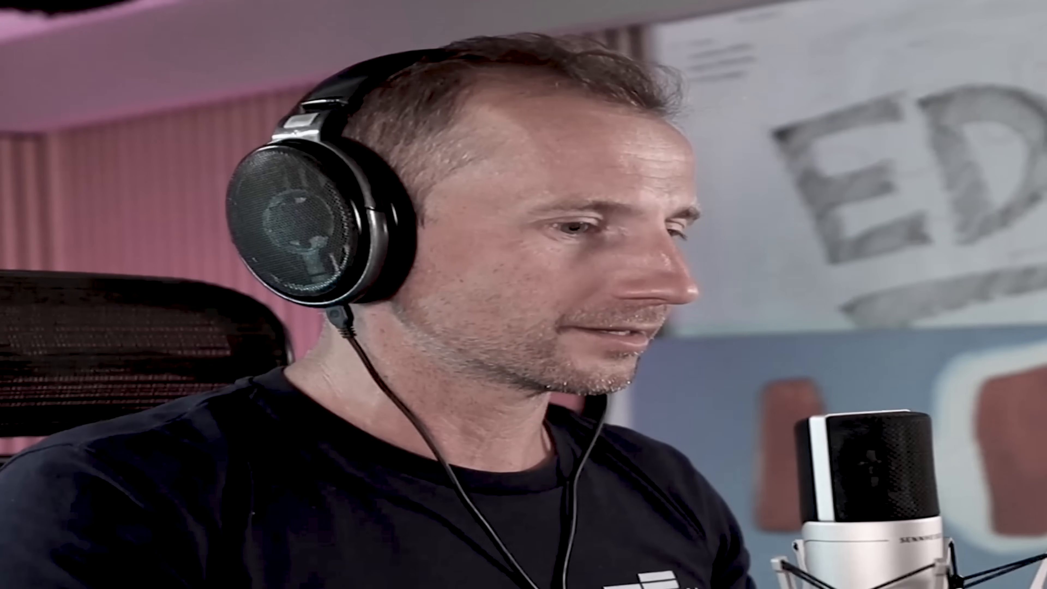
{"action": "left_click", "coordinate": [269, 123]}
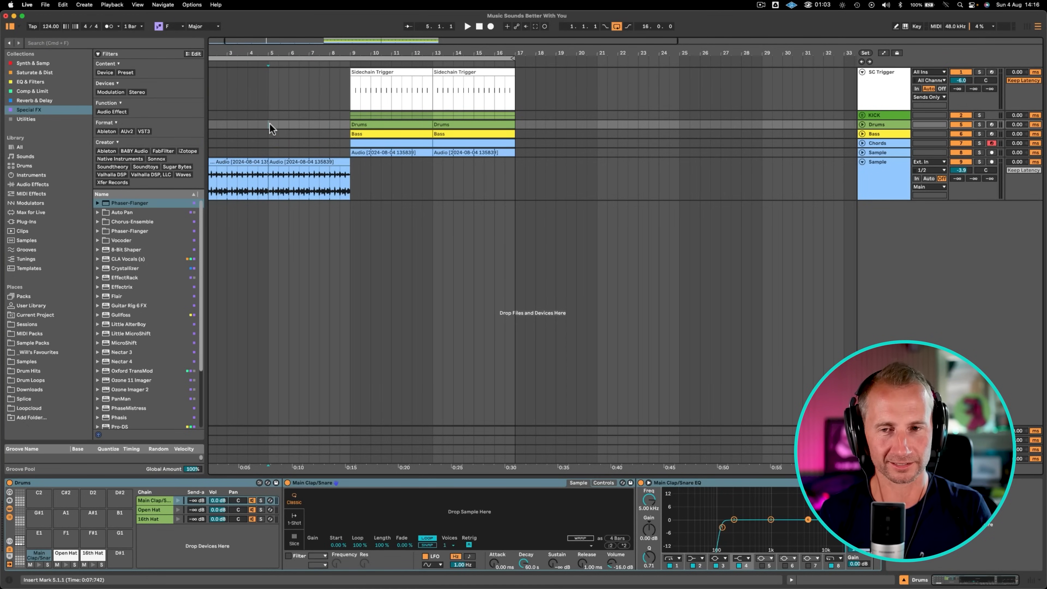
{"action": "key", "text": "space"}
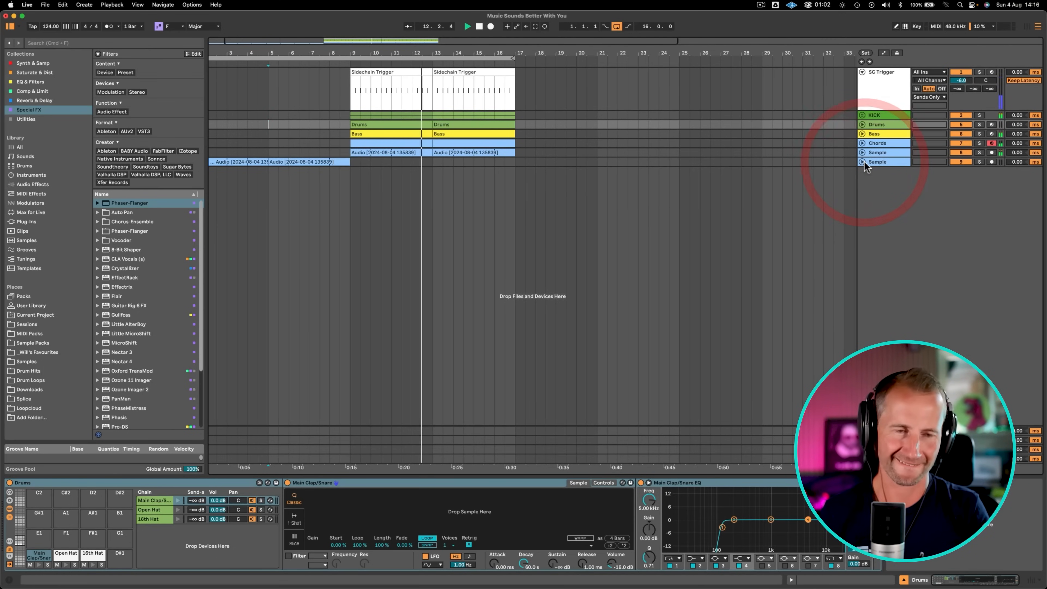
- Set the volume of the original Sample track, which starts at bar 9, to -3 dB
{"action": "left_click", "coordinate": [862, 152]}
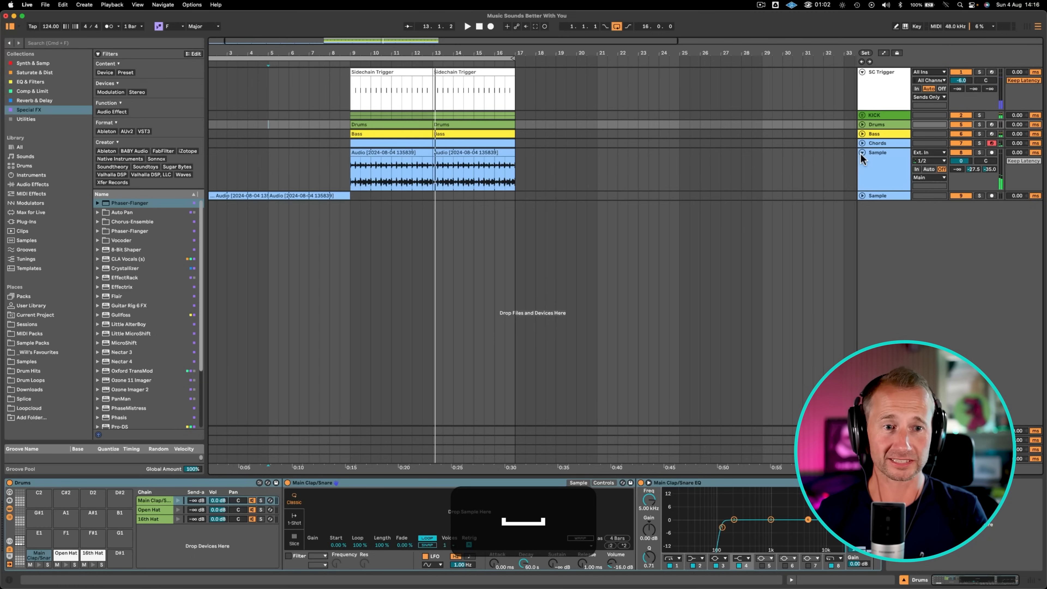
{"action": "left_click", "coordinate": [956, 161]}
{"action": "type", "text": "-3"}
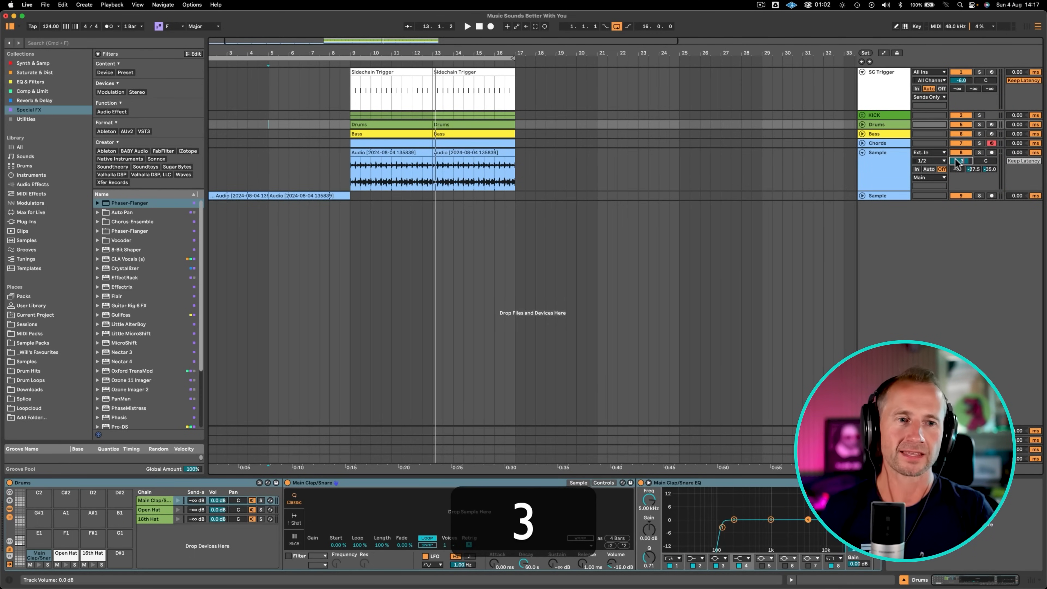
{"action": "key", "text": "Return"}
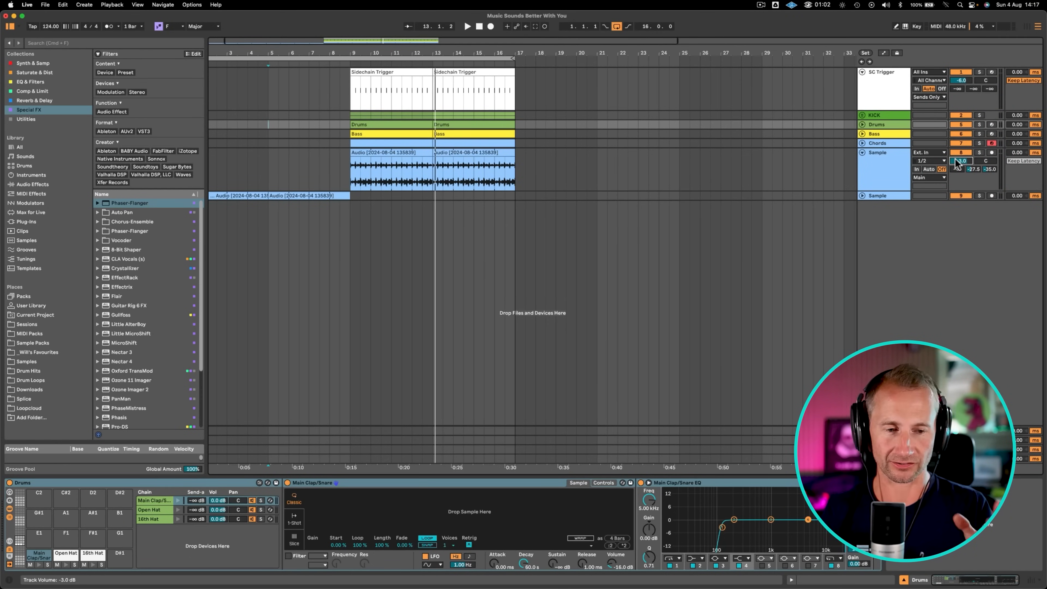
- Save the set and delete the Main track's devices from Limiter Test through SPAN, keeping Mono-Switch
{"action": "left_click", "coordinate": [895, 456]}
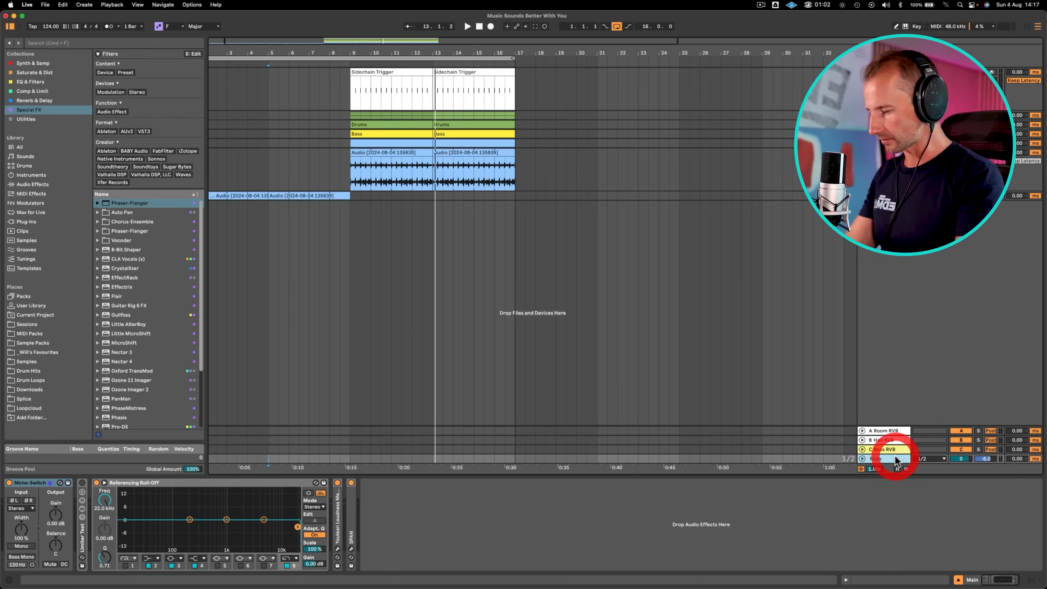
{"action": "key", "text": "super+s"}
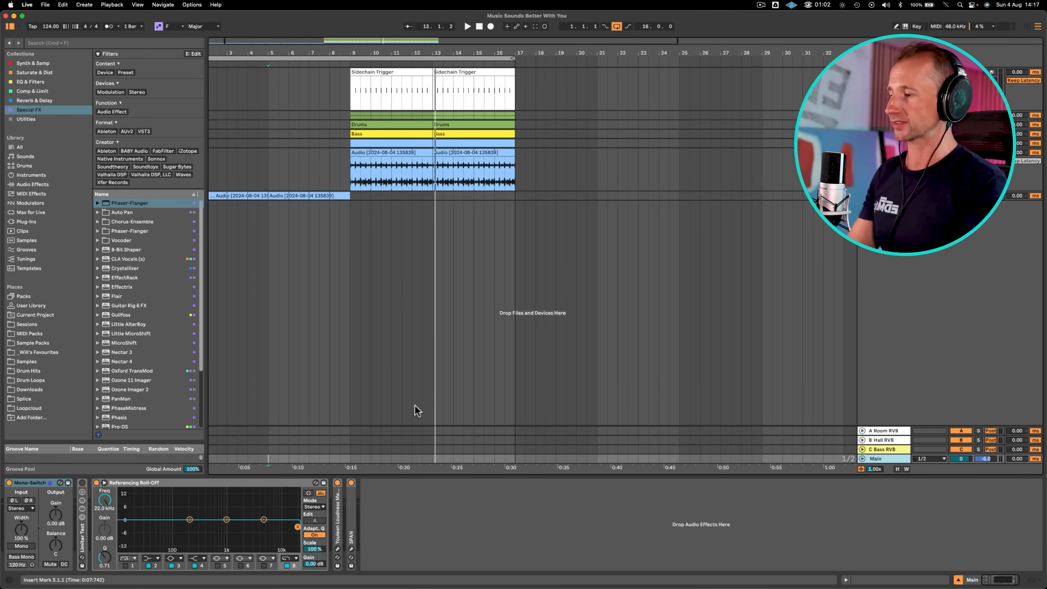
{"action": "left_click", "coordinate": [77, 535]}
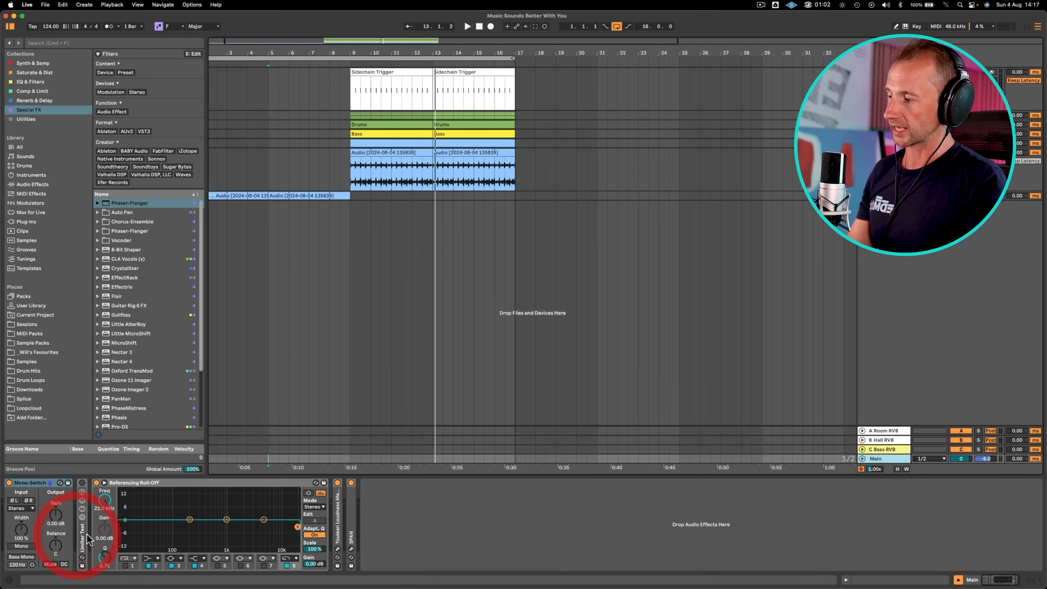
{"action": "left_click", "coordinate": [83, 535]}
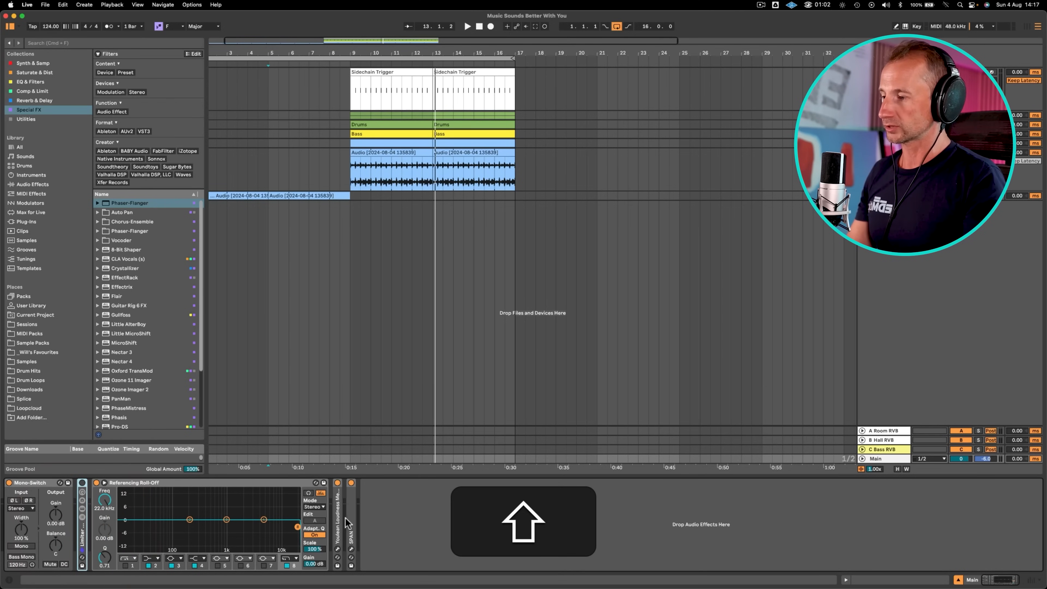
{"action": "left_click", "coordinate": [353, 510], "text": "shift"}
{"action": "key", "text": "shift+BackSpace"}
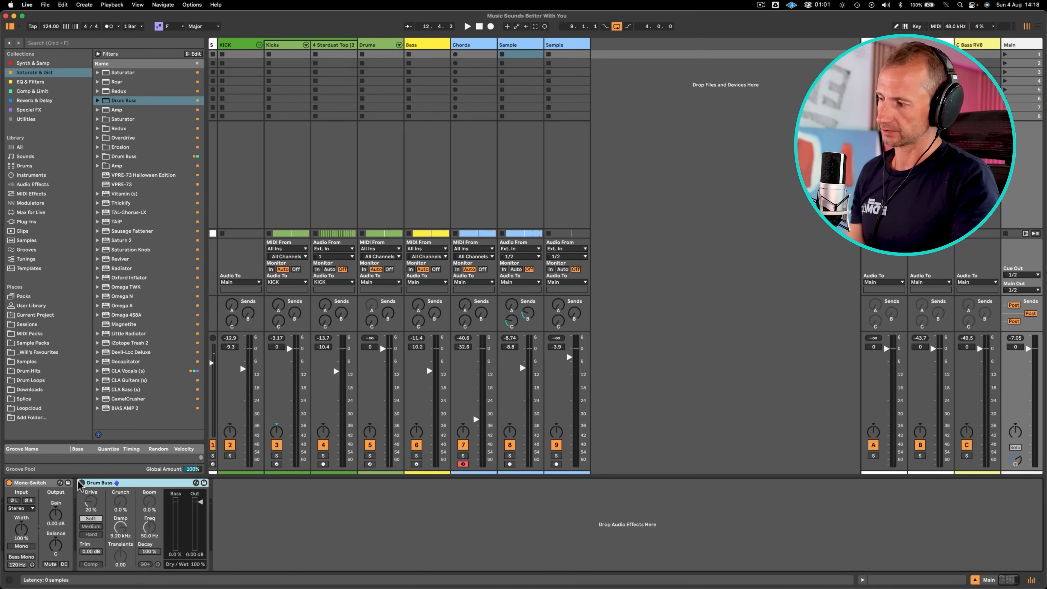
- Enable Drum Buss on the Main track and blend its Dry/Wet from 0% up to 92% during playback
{"action": "left_click", "coordinate": [81, 483]}
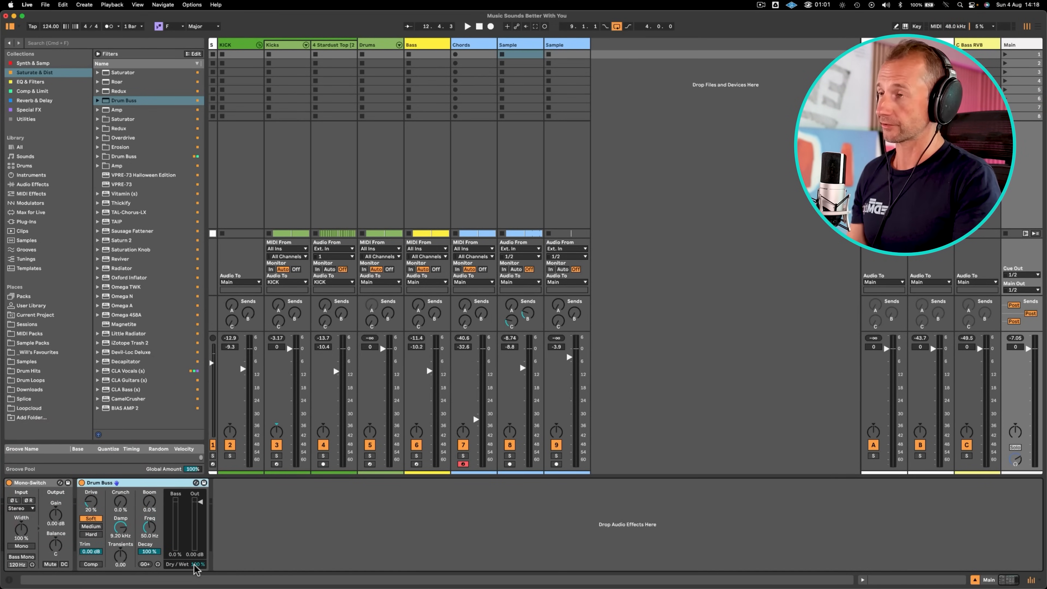
{"action": "left_click_drag", "start_coordinate": [194, 564], "coordinate": [194, 585]}
{"action": "left_click", "coordinate": [137, 487]}
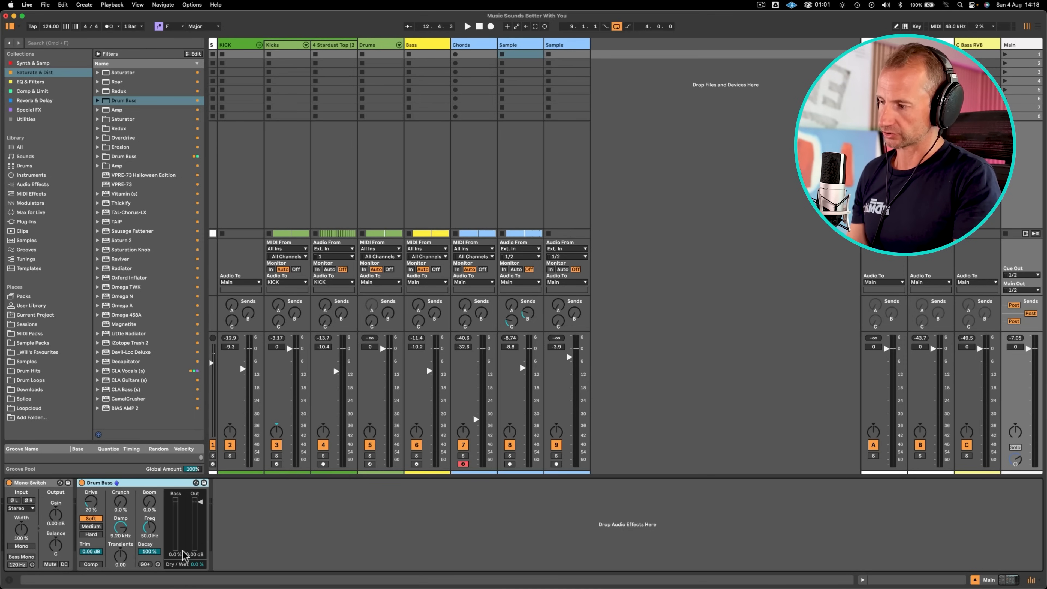
{"action": "key", "text": "space"}
{"action": "left_click_drag", "start_coordinate": [196, 564], "coordinate": [196, 507]}
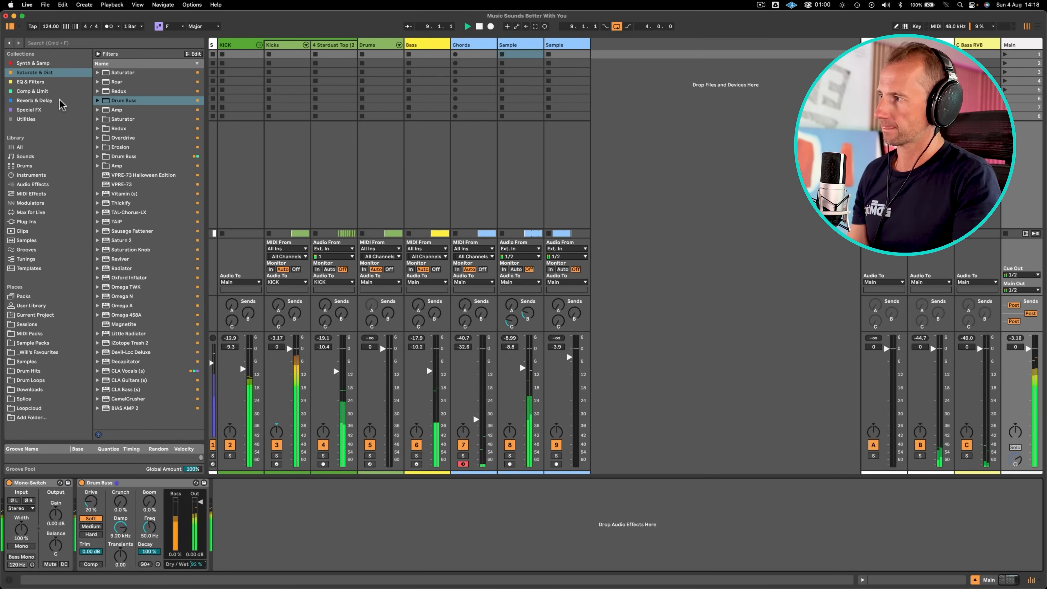
{"action": "key", "text": "space"}
- Add a Glue Compressor after Drum Buss on the Main track
{"action": "left_click", "coordinate": [44, 92]}
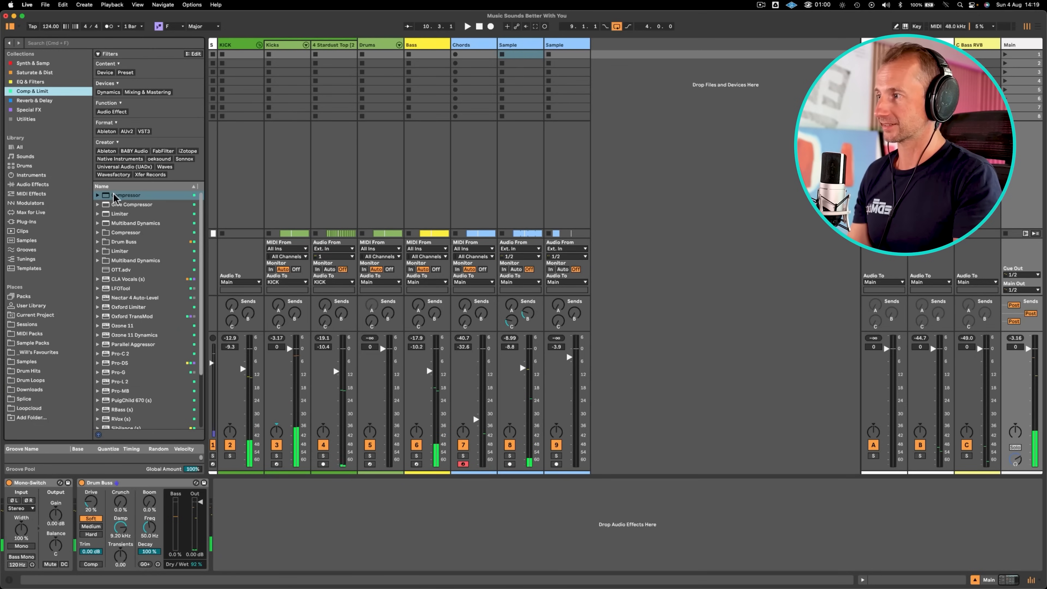
{"action": "left_click", "coordinate": [127, 205]}
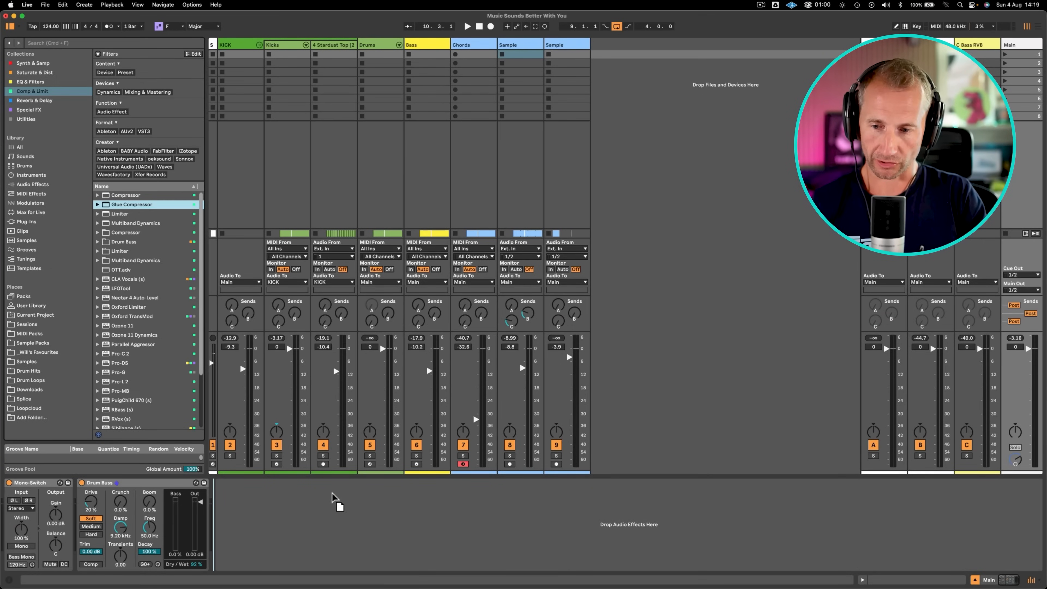
{"action": "left_click_drag", "start_coordinate": [334, 499], "coordinate": [329, 501]}
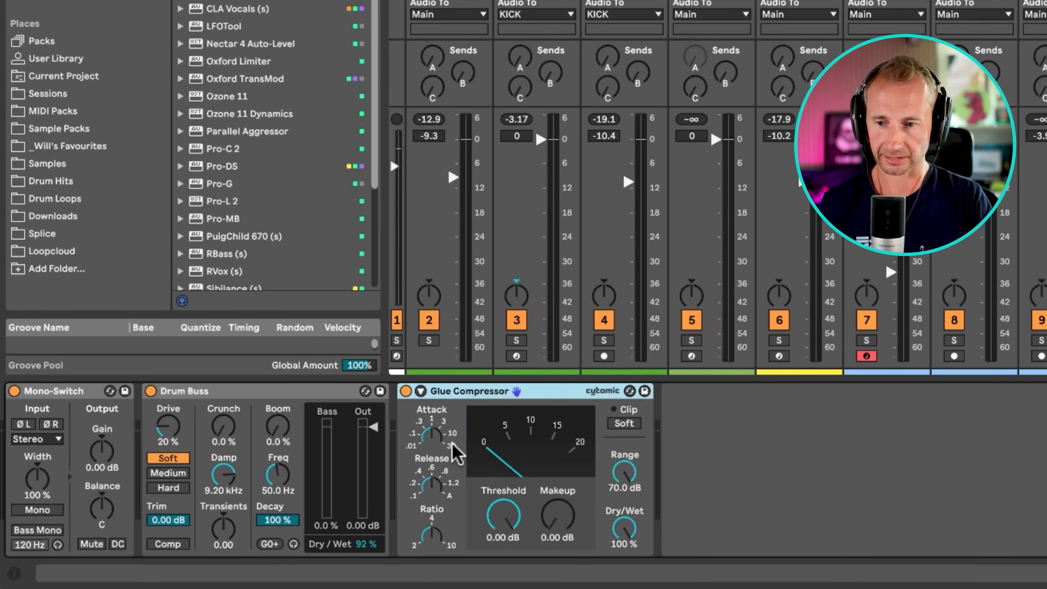
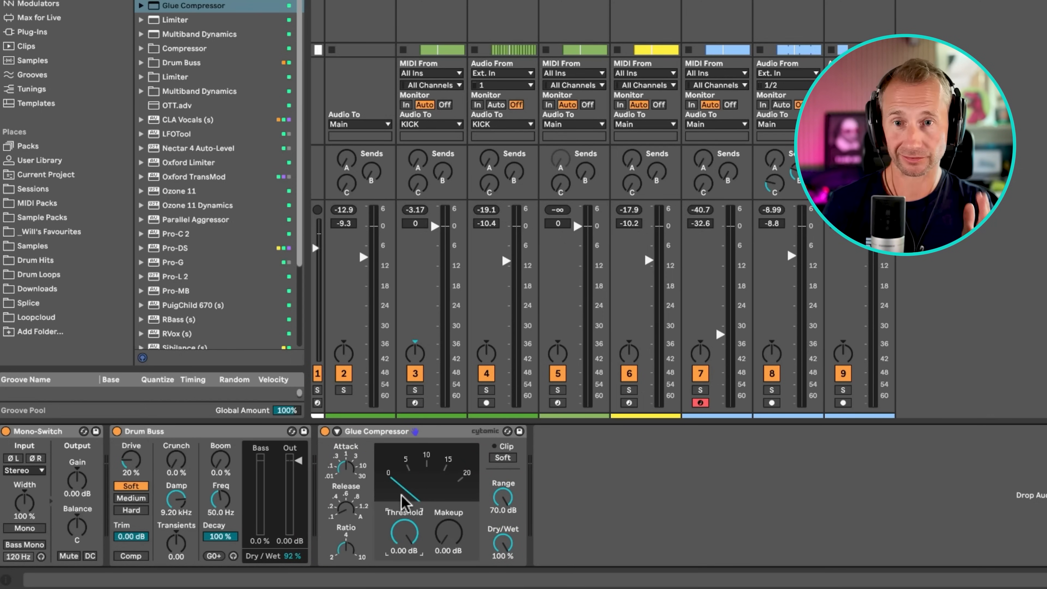
- During playback, set the Glue Compressor's threshold to -24.1 dB and makeup to 10 dB, and enable soft clipping
{"action": "key", "text": "space"}
{"action": "left_click_drag", "start_coordinate": [402, 521], "coordinate": [402, 554]}
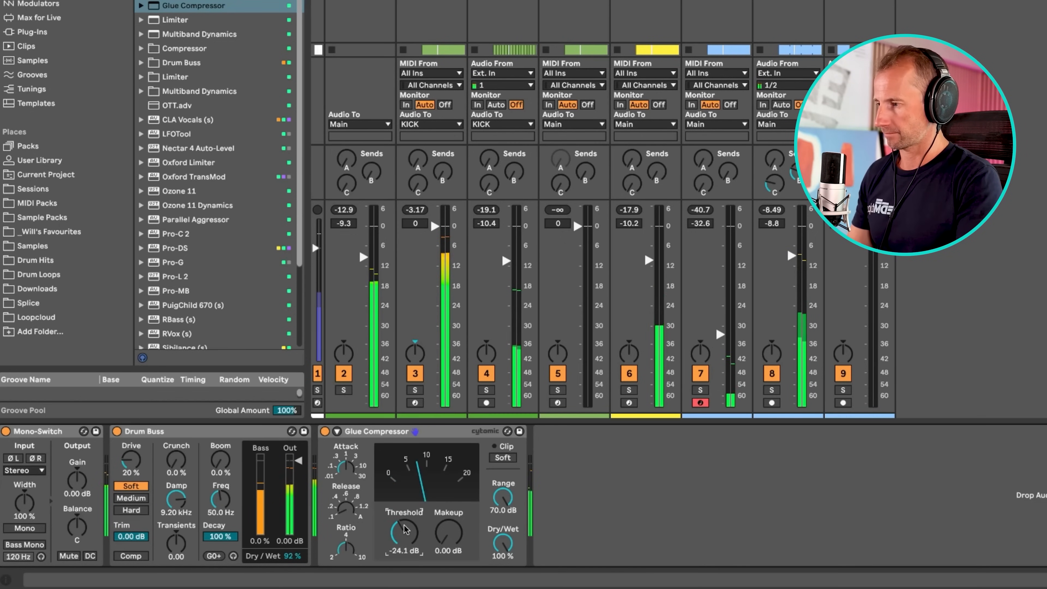
{"action": "left_click", "coordinate": [453, 551]}
{"action": "type", "text": "10"}
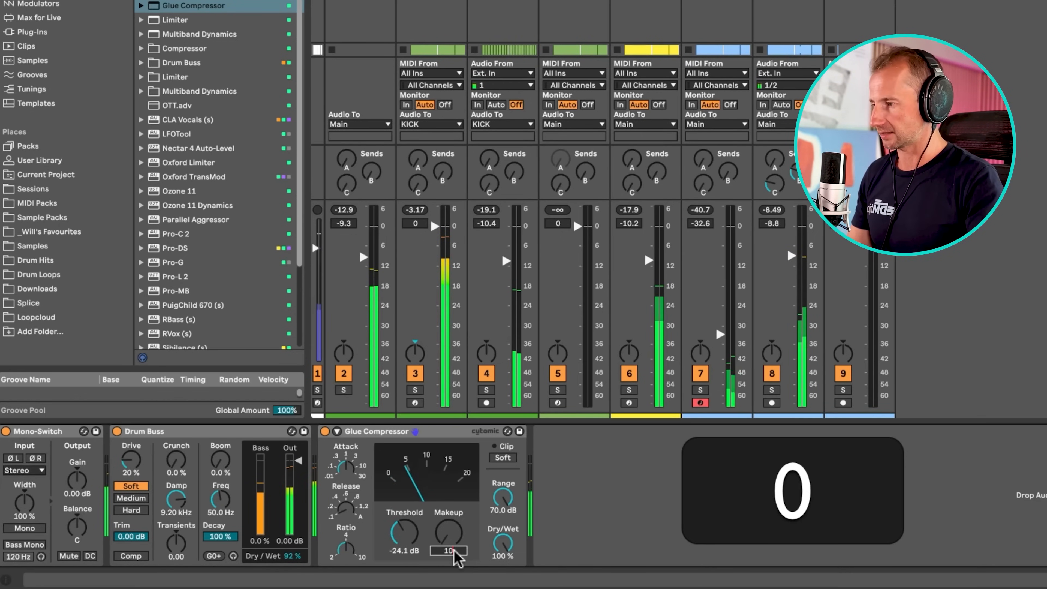
{"action": "key", "text": "Return"}
{"action": "left_click", "coordinate": [512, 459]}
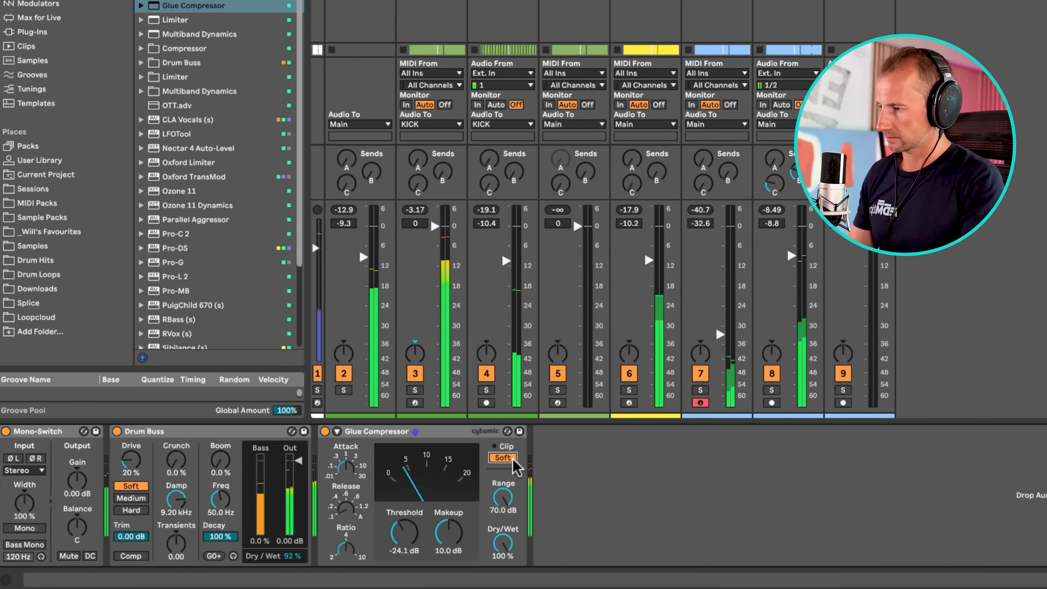
- Compare the mix with the Glue Compressor bypassed and enabled, and save the set
{"action": "left_click", "coordinate": [325, 432]}
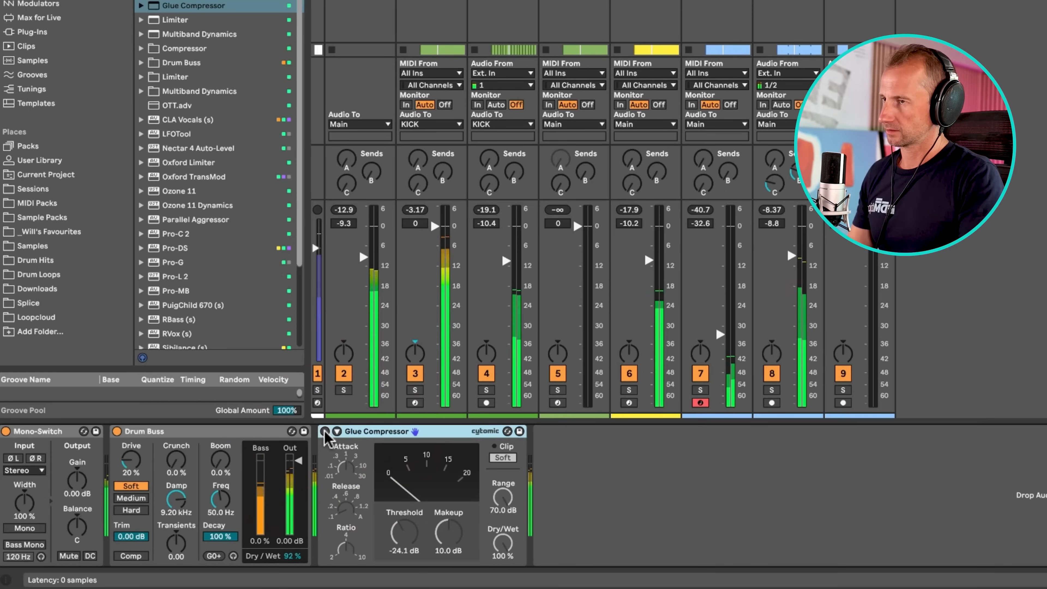
{"action": "left_click", "coordinate": [325, 431]}
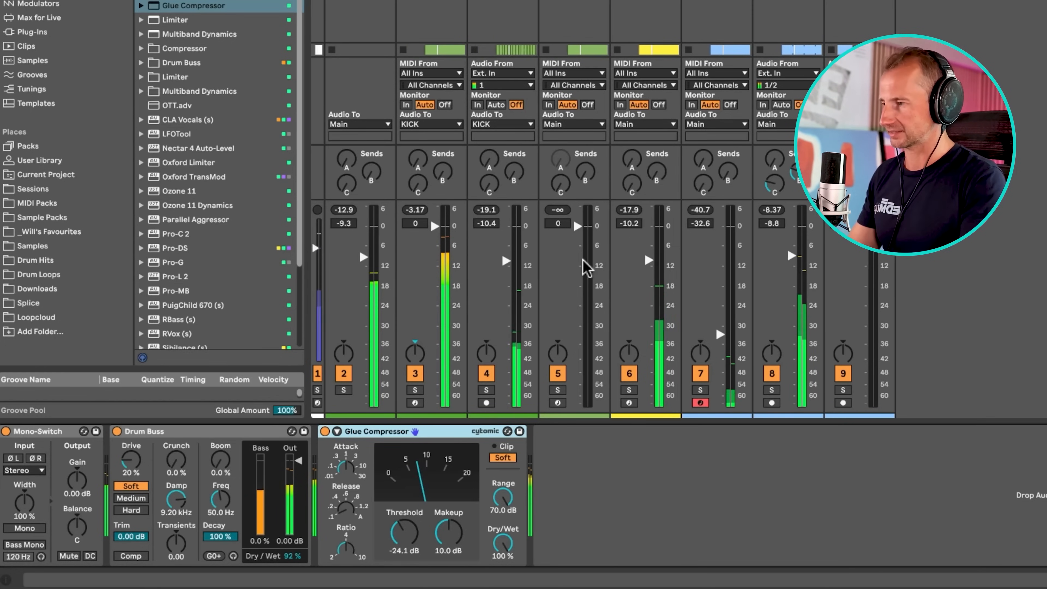
{"action": "key", "text": "space"}
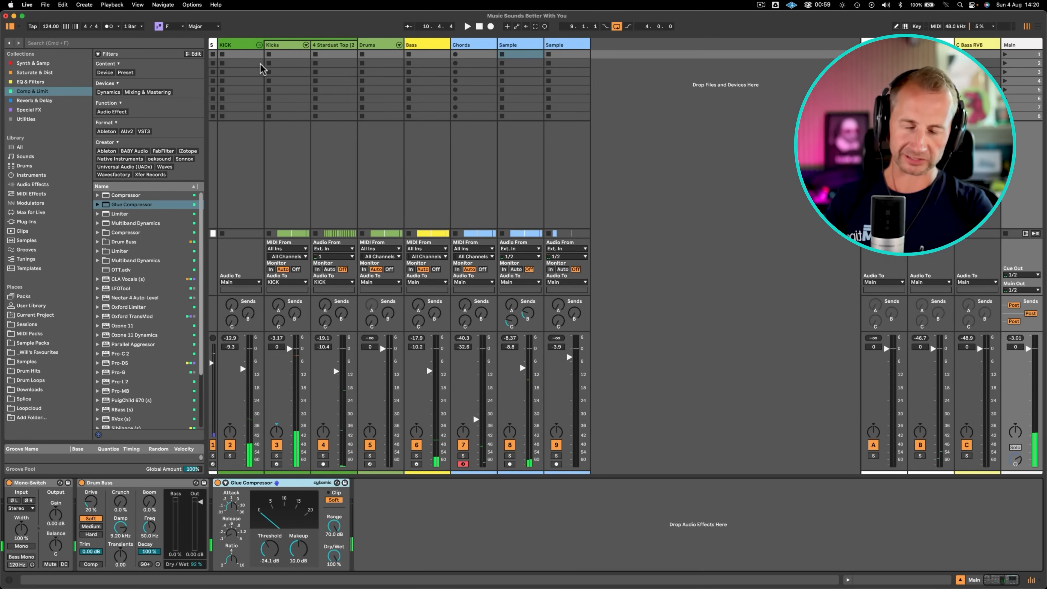
{"action": "key", "text": "super+s"}
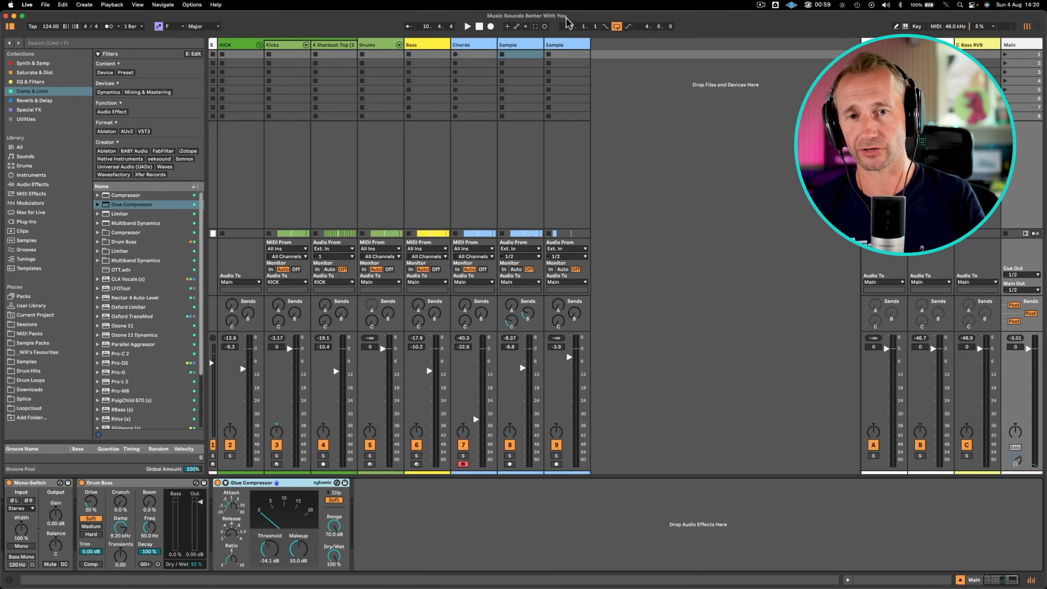
- Add an audio track after the last Sample track and name it Vocals
{"action": "left_click", "coordinate": [575, 46]}
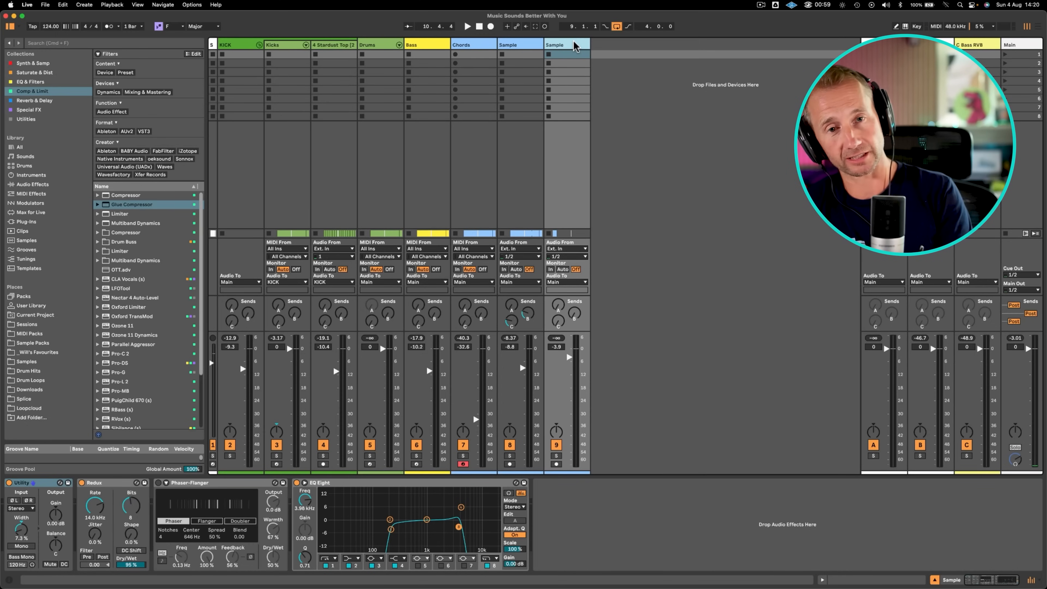
{"action": "key", "text": "super+t"}
{"action": "key", "text": "shift+super+r"}
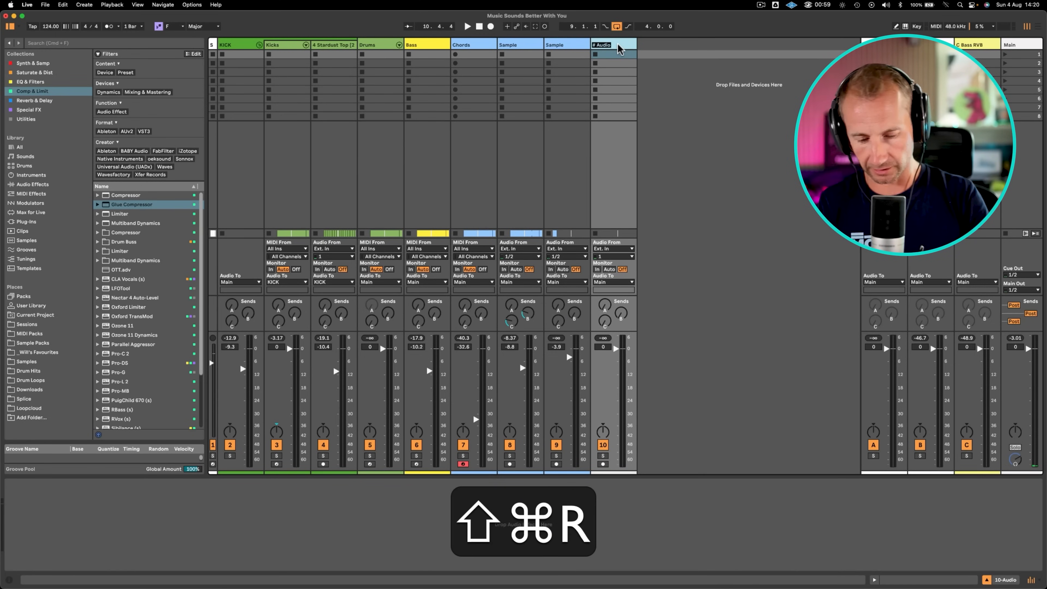
{"action": "type", "text": "Vocals"}
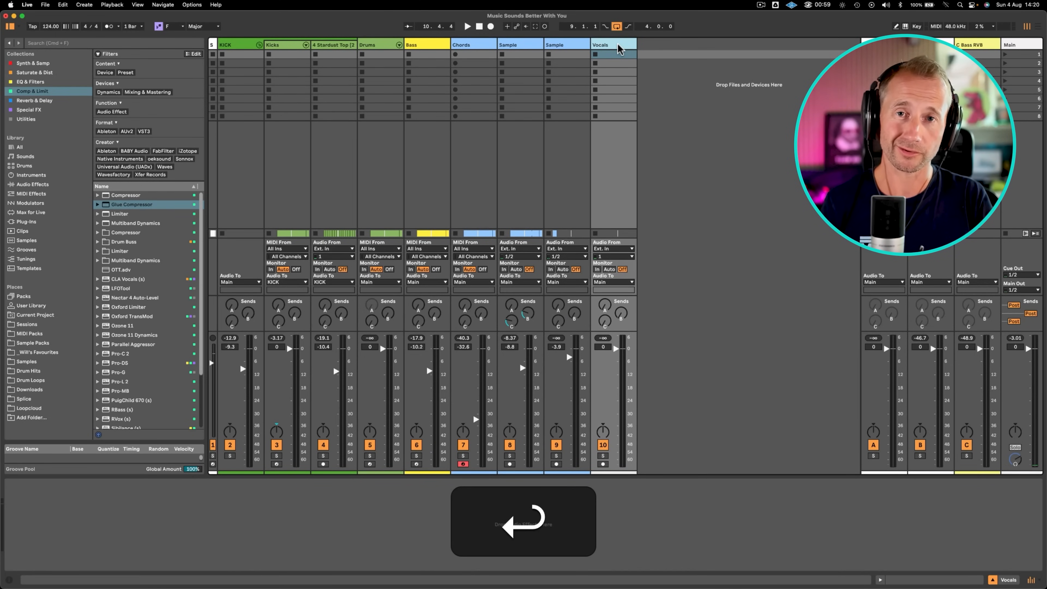
- Color the Vocals track purple and show it in the Arrangement View
{"action": "right_click", "coordinate": [618, 49]}
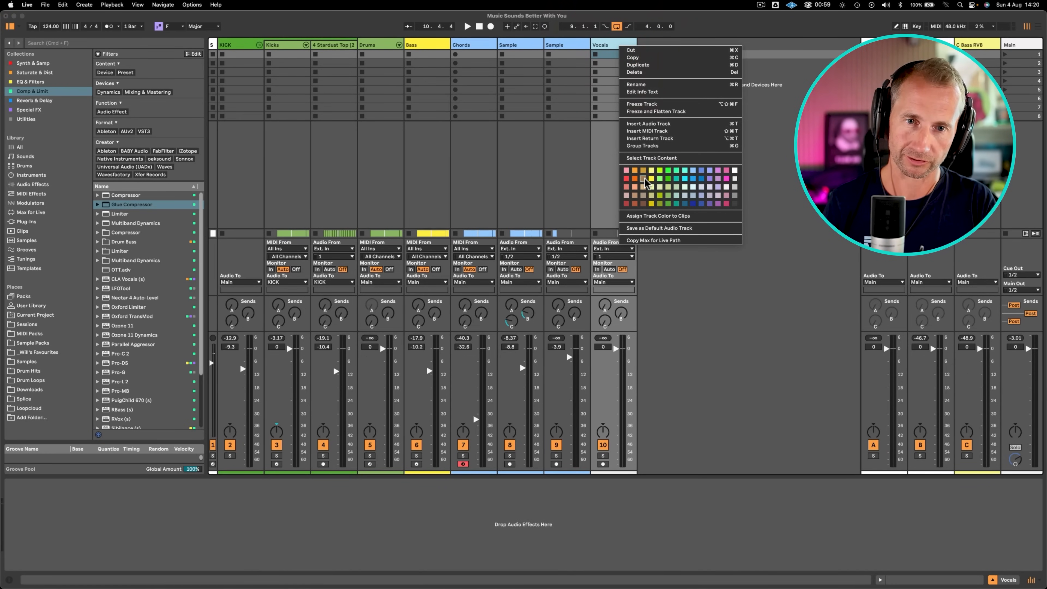
{"action": "left_click", "coordinate": [718, 171]}
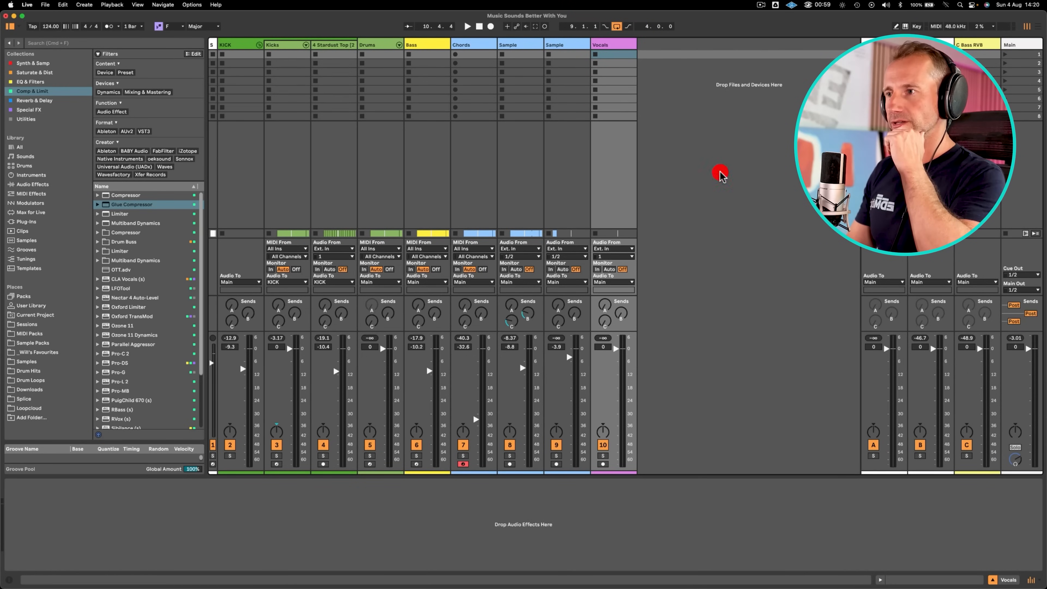
{"action": "left_click", "coordinate": [618, 42]}
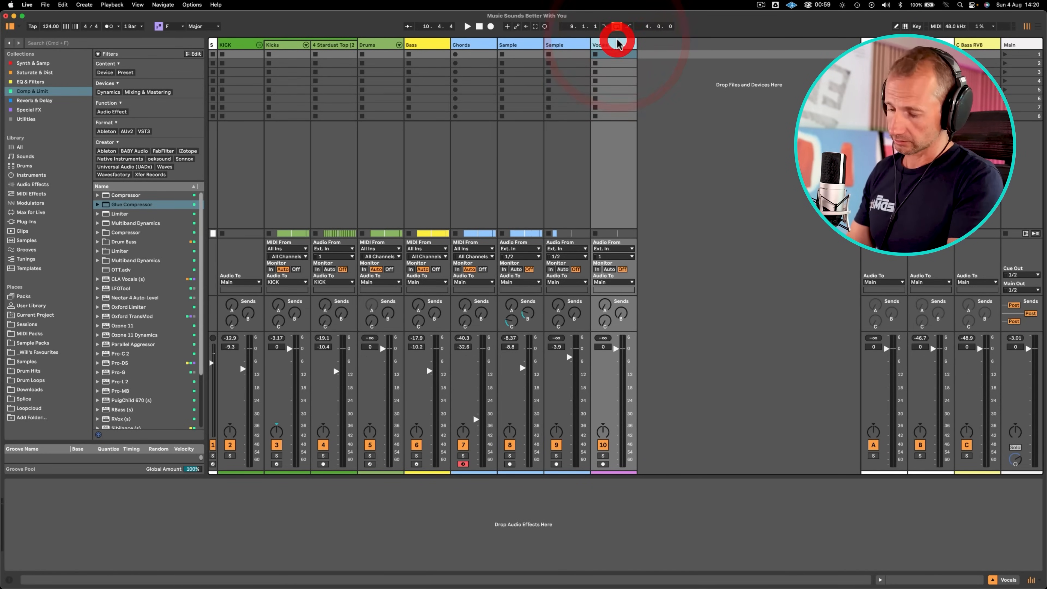
{"action": "key", "text": "Tab"}
{"action": "left_click", "coordinate": [889, 317]}
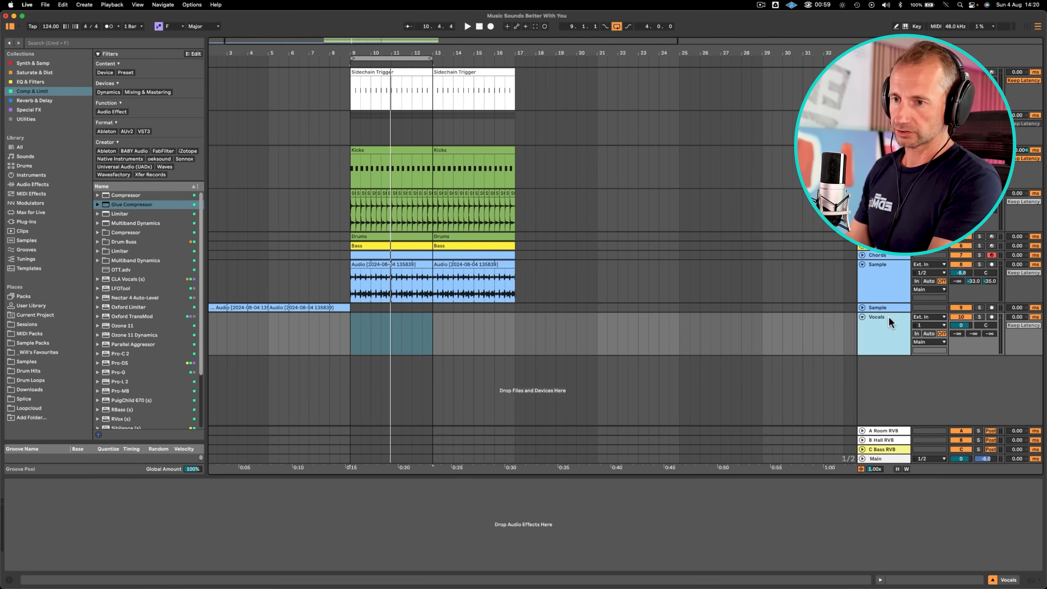
{"action": "left_click", "coordinate": [739, 350]}
- Set the audio input device to Scarlett 2i2 USB (2 In, 2 Out) in the audio settings
{"action": "key", "text": "super+comma"}
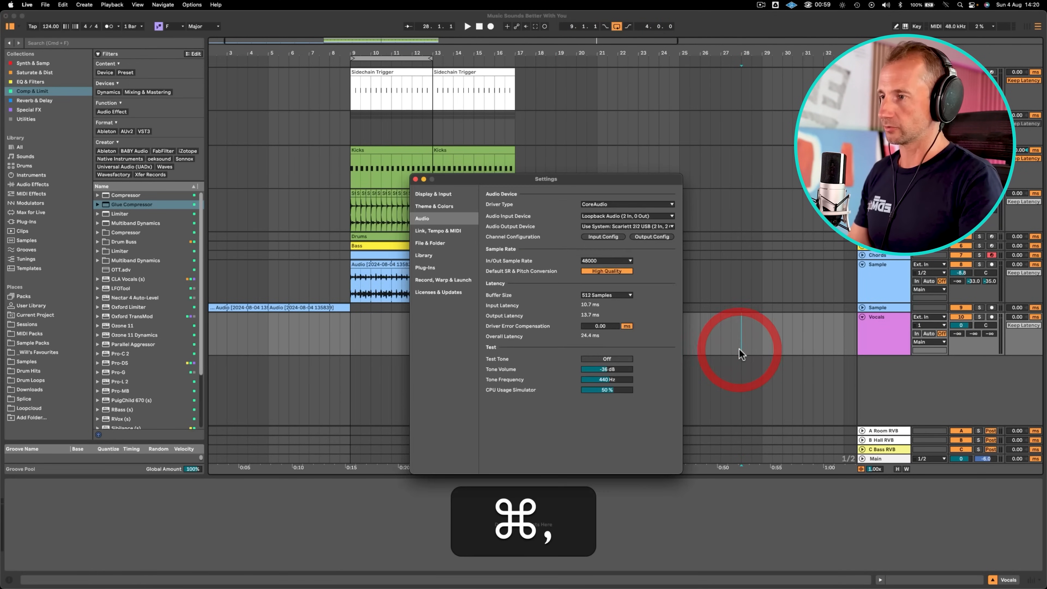
{"action": "left_click", "coordinate": [633, 216]}
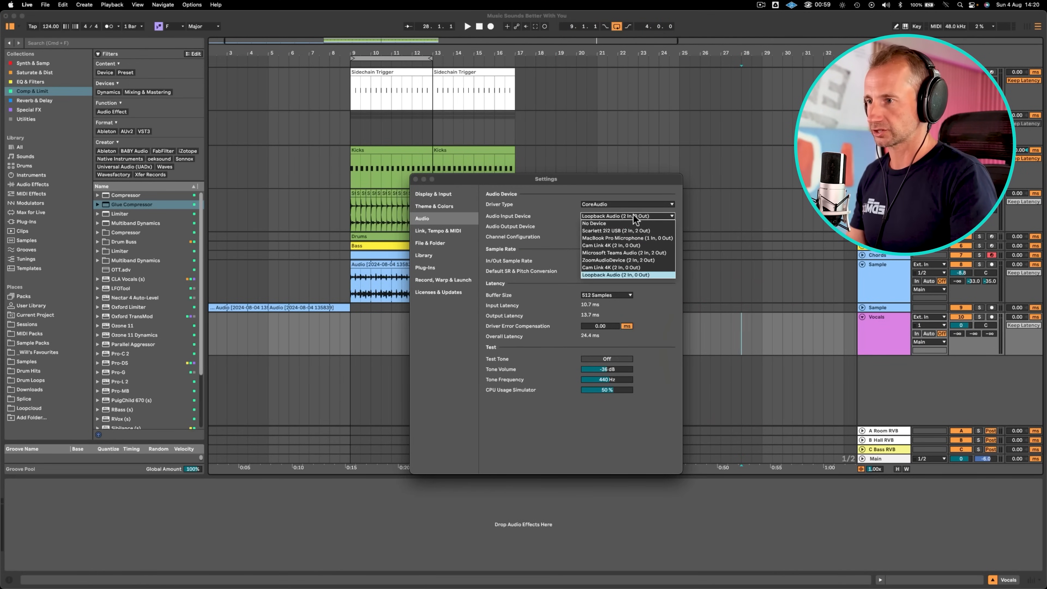
{"action": "left_click", "coordinate": [630, 228]}
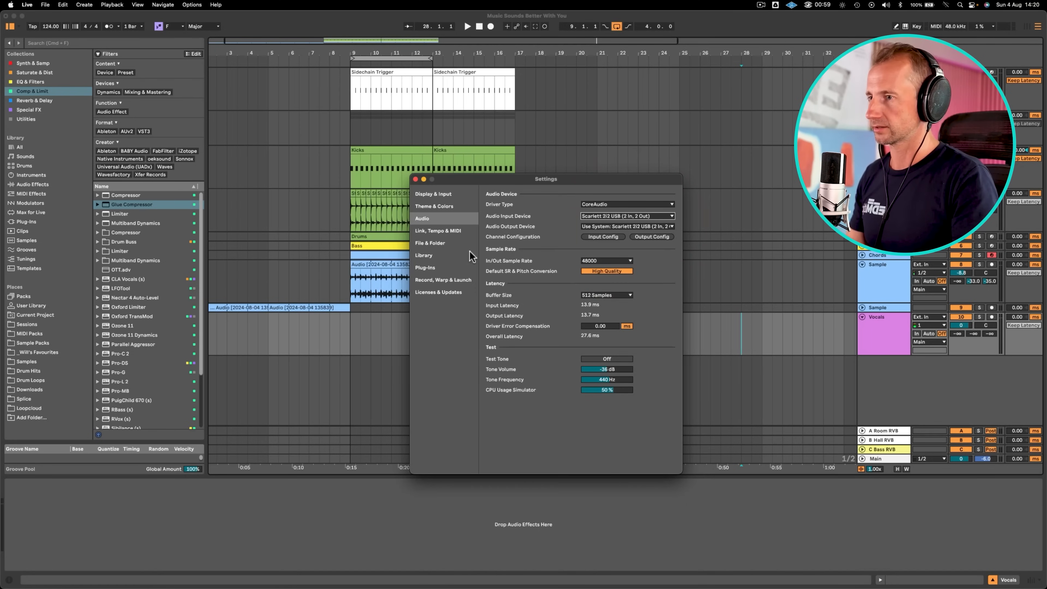
{"action": "left_click", "coordinate": [415, 179]}
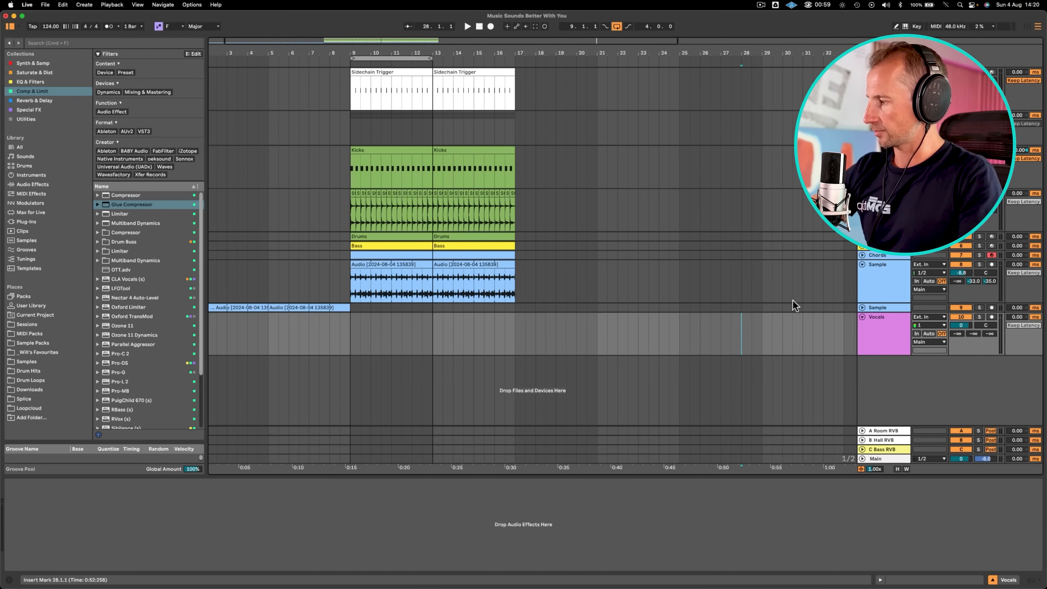
- Extend the arrangement loop to eight bars from bar 9 and place the start marker on the Vocals track at bar 9
{"action": "left_click", "coordinate": [350, 338]}
{"action": "left_click_drag", "start_coordinate": [432, 57], "coordinate": [512, 56]}
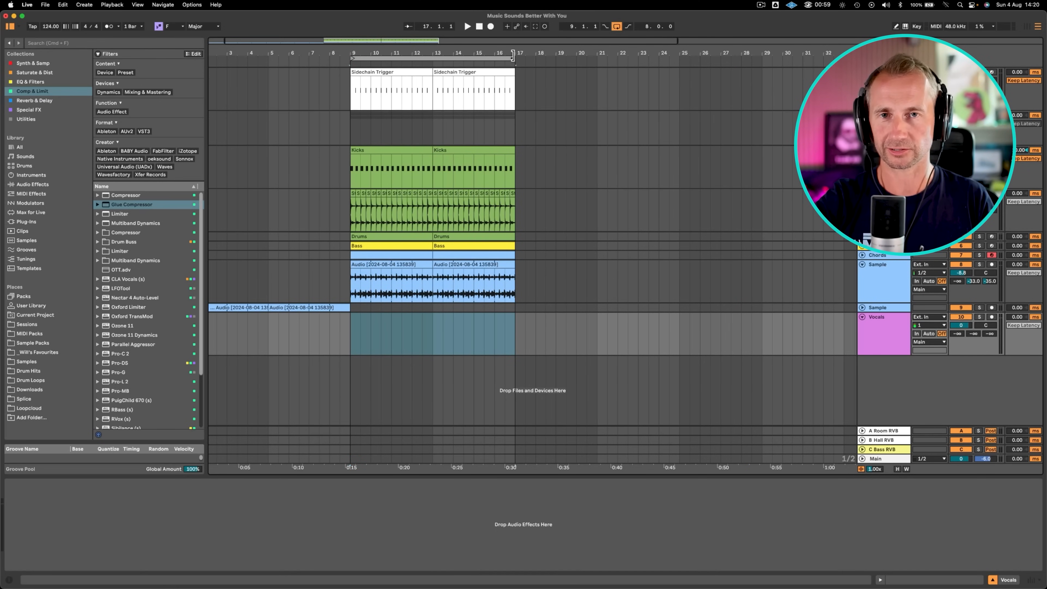
{"action": "left_click", "coordinate": [352, 336]}
- Arm the Vocals track and record a vocal take from bar 9 to near the end of the loop
{"action": "left_click", "coordinate": [491, 26]}
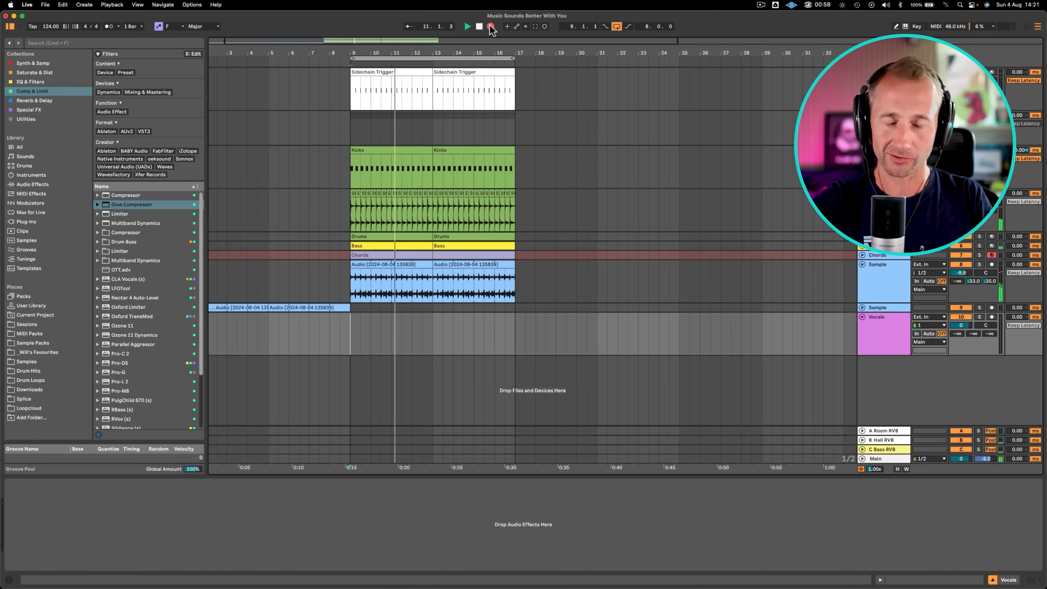
{"action": "left_click", "coordinate": [490, 27]}
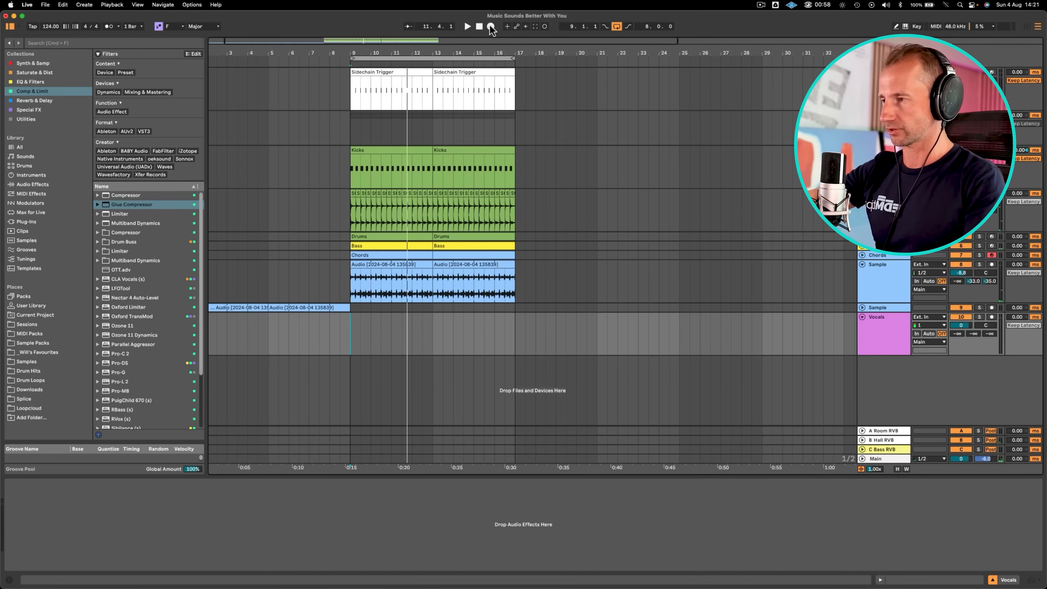
{"action": "left_click", "coordinate": [992, 317]}
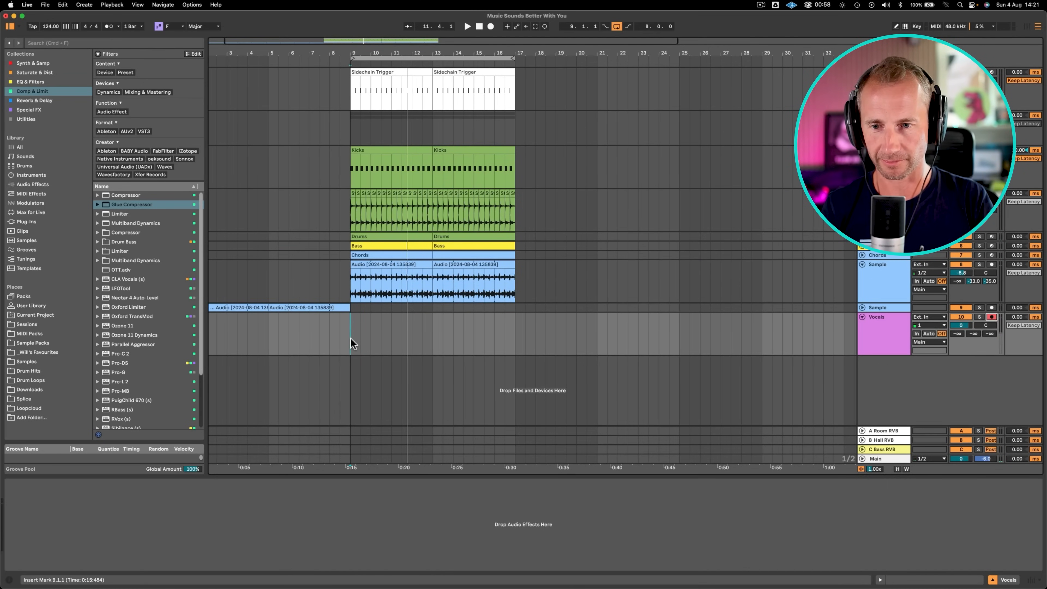
{"action": "left_click", "coordinate": [489, 28]}
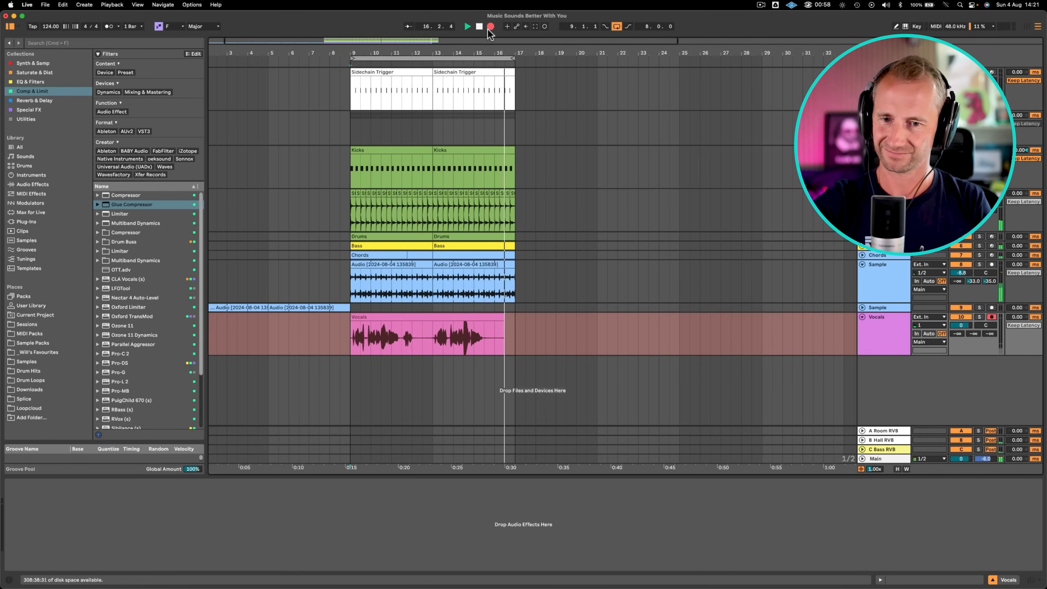
{"action": "key", "text": "space"}
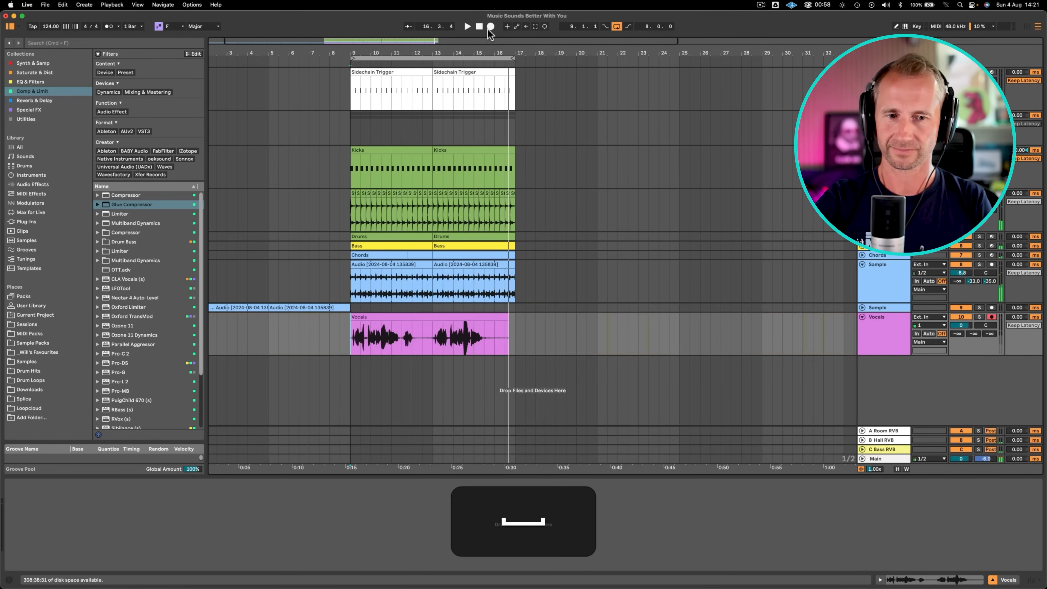
- Add an audio track below Vocals, arm it for recording and lower the Vocals volume to -53 dB
{"action": "left_click", "coordinate": [881, 330]}
{"action": "key", "text": "super+t"}
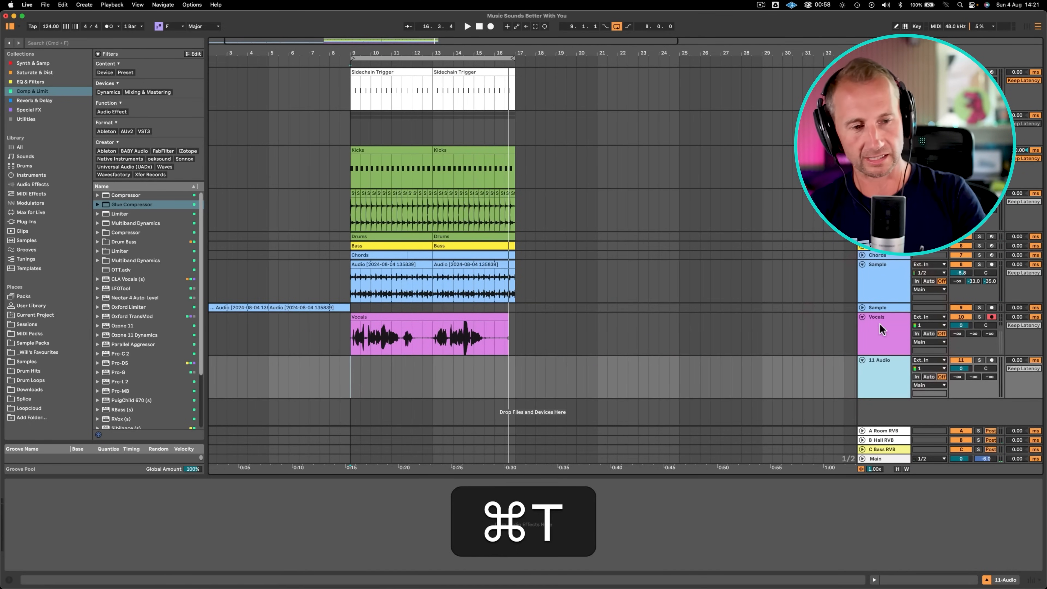
{"action": "left_click", "coordinate": [992, 361]}
{"action": "left_click_drag", "start_coordinate": [961, 325], "coordinate": [961, 355]}
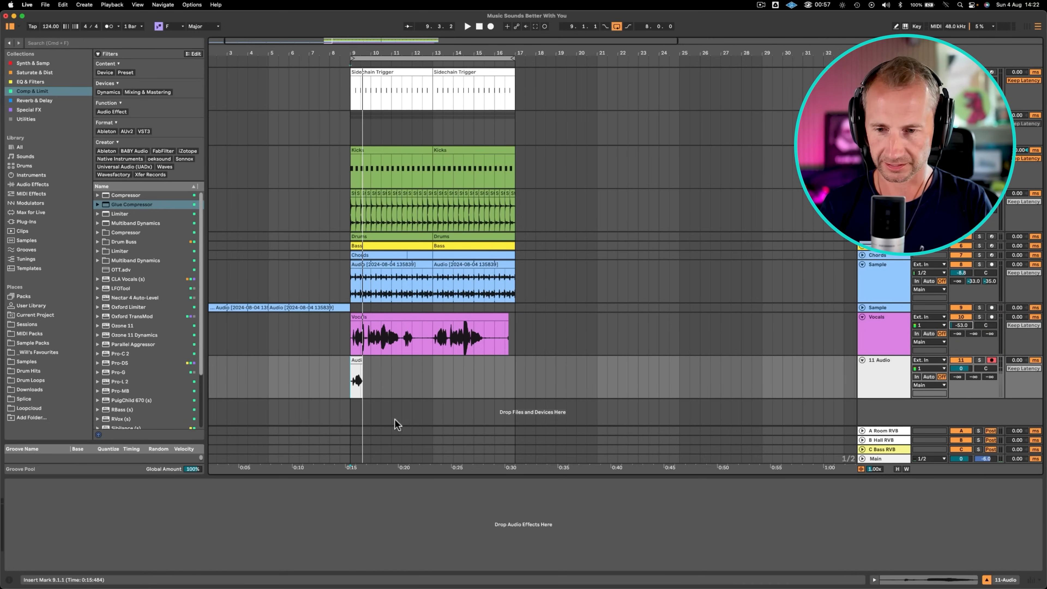
- Delete the short aborted clip on the new audio track and record a second vocal take from bar 9
{"action": "left_click", "coordinate": [356, 375]}
{"action": "key", "text": "BackSpace"}
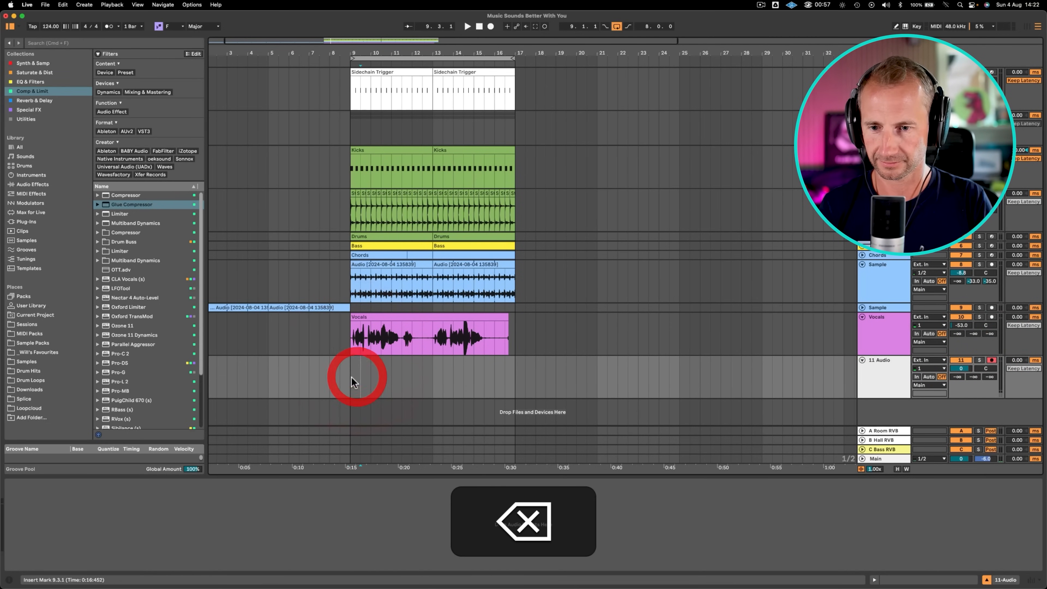
{"action": "left_click", "coordinate": [490, 27]}
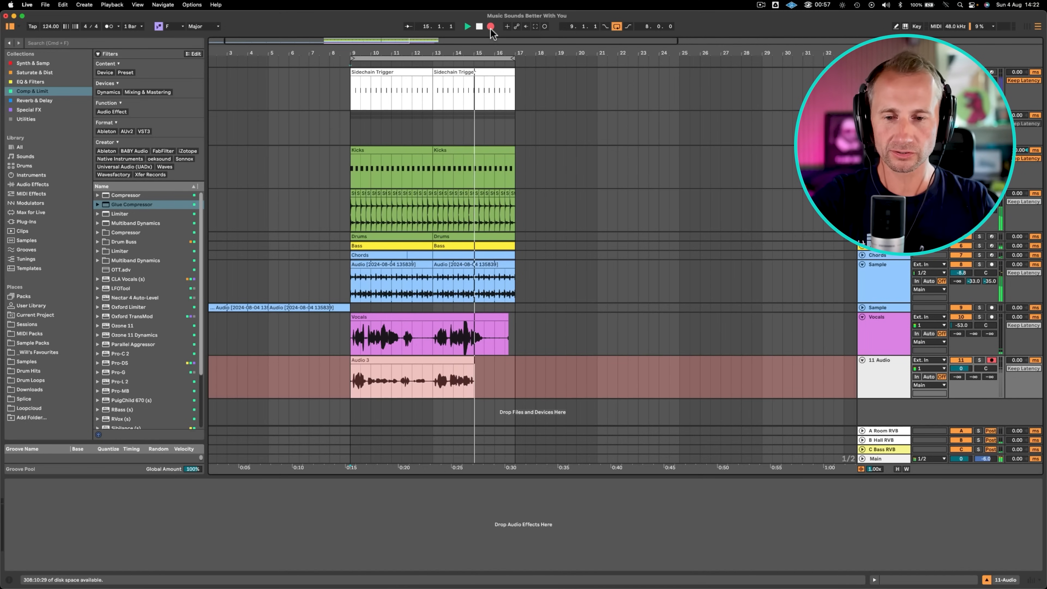
{"action": "key", "text": "space"}
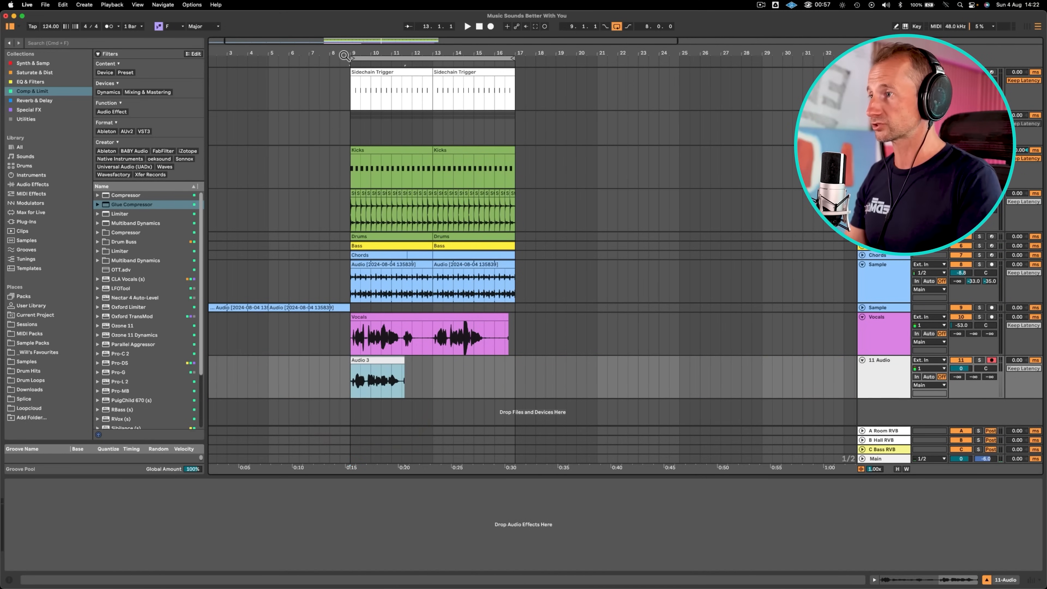
- Nudge the Vocals clip and the second vocal take slightly earlier to tighten their timing with the beat
{"action": "left_click_drag", "start_coordinate": [344, 55], "coordinate": [345, 136]}
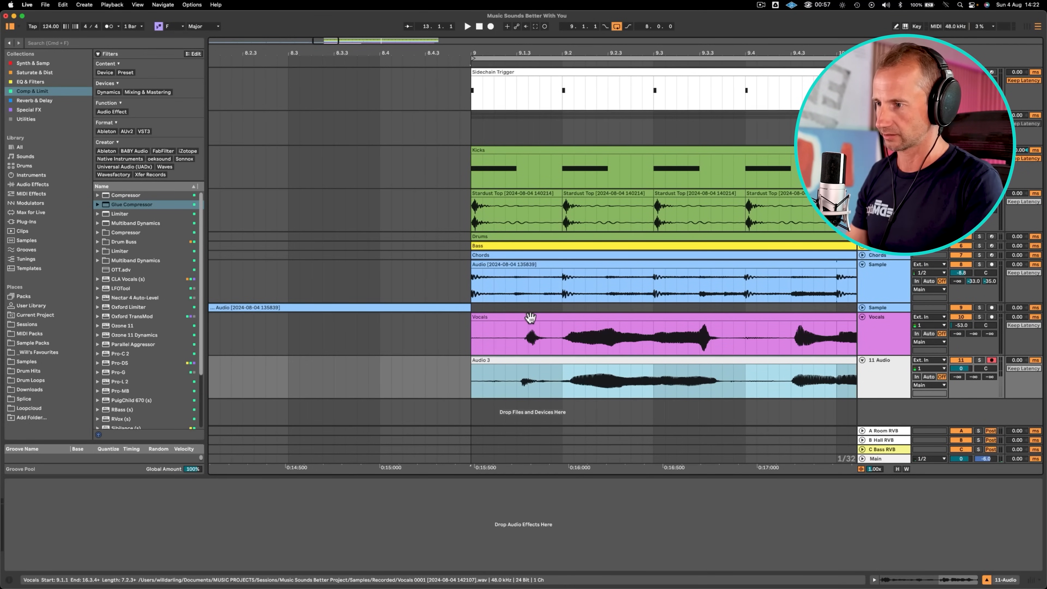
{"action": "left_click_drag", "start_coordinate": [531, 318], "coordinate": [523, 323]}
{"action": "left_click", "coordinate": [563, 364]}
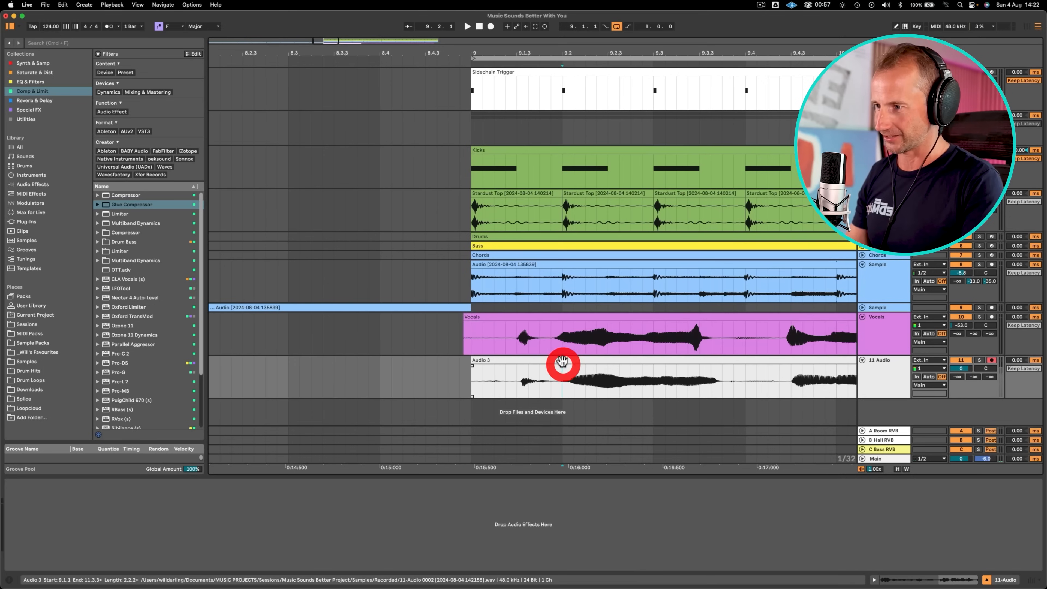
{"action": "left_click_drag", "start_coordinate": [563, 364], "coordinate": [560, 362]}
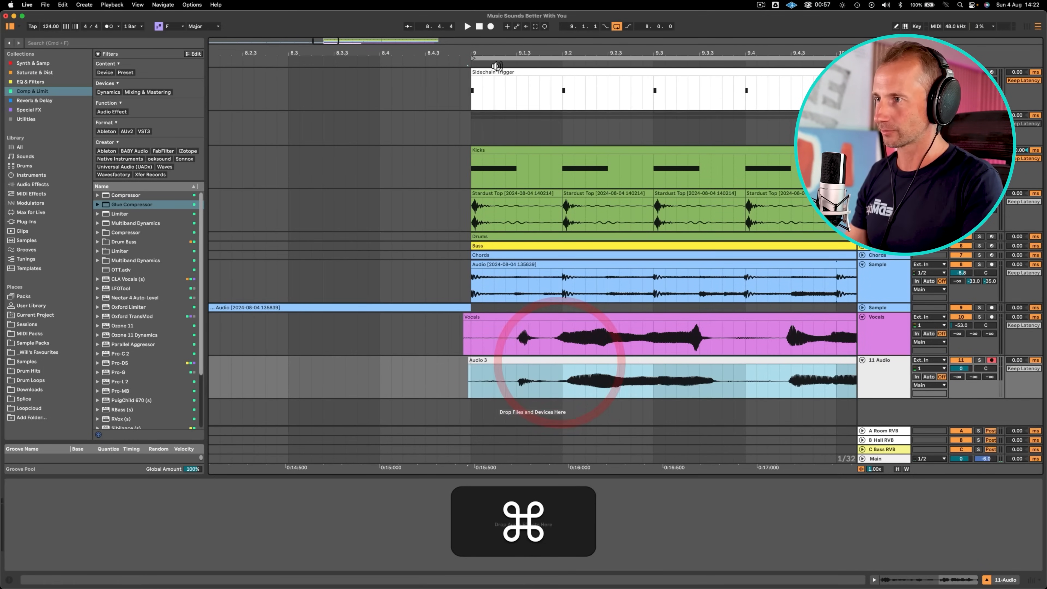
- Search the plug-ins for "real" and add Waves Tune Real-Time (m) to the Vocals track
{"action": "left_click_drag", "start_coordinate": [485, 53], "coordinate": [734, 41]}
{"action": "scroll", "coordinate": [604, 176], "scroll_direction": "left", "scroll_amount": 10}
{"action": "left_click", "coordinate": [866, 334]}
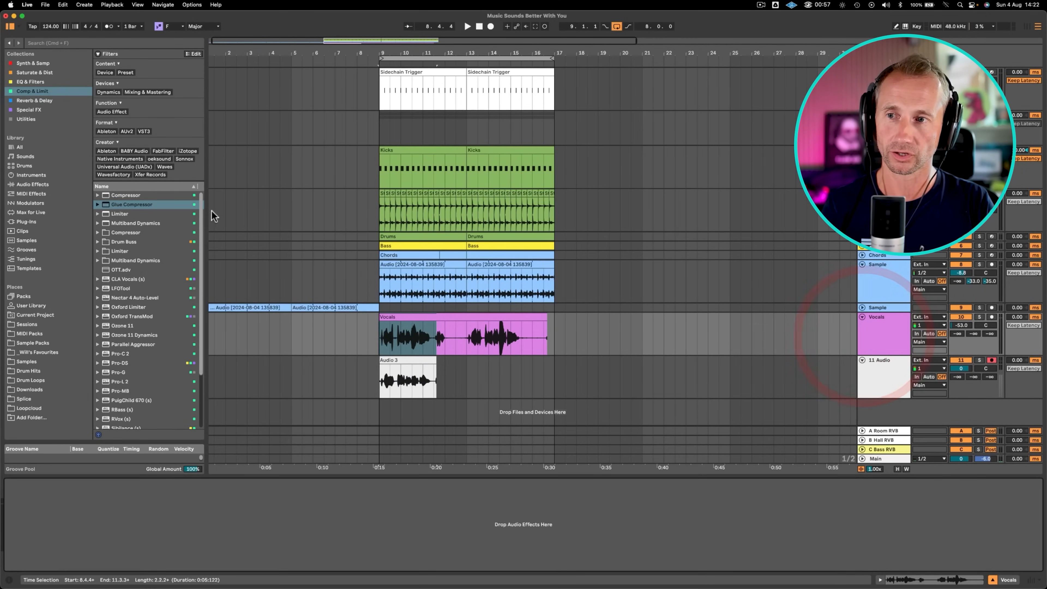
{"action": "left_click", "coordinate": [38, 44]}
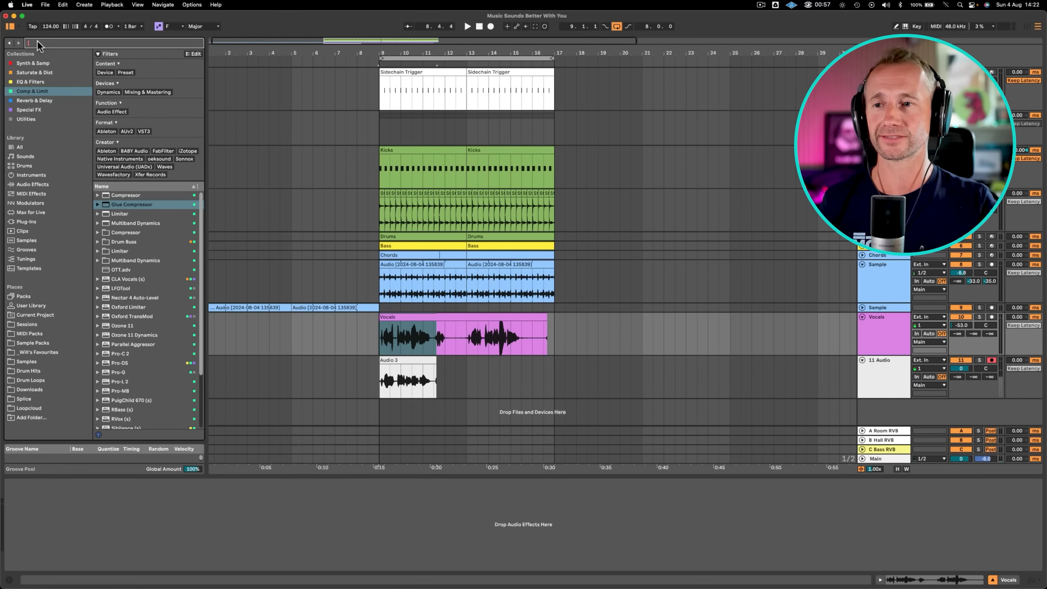
{"action": "left_click", "coordinate": [33, 220]}
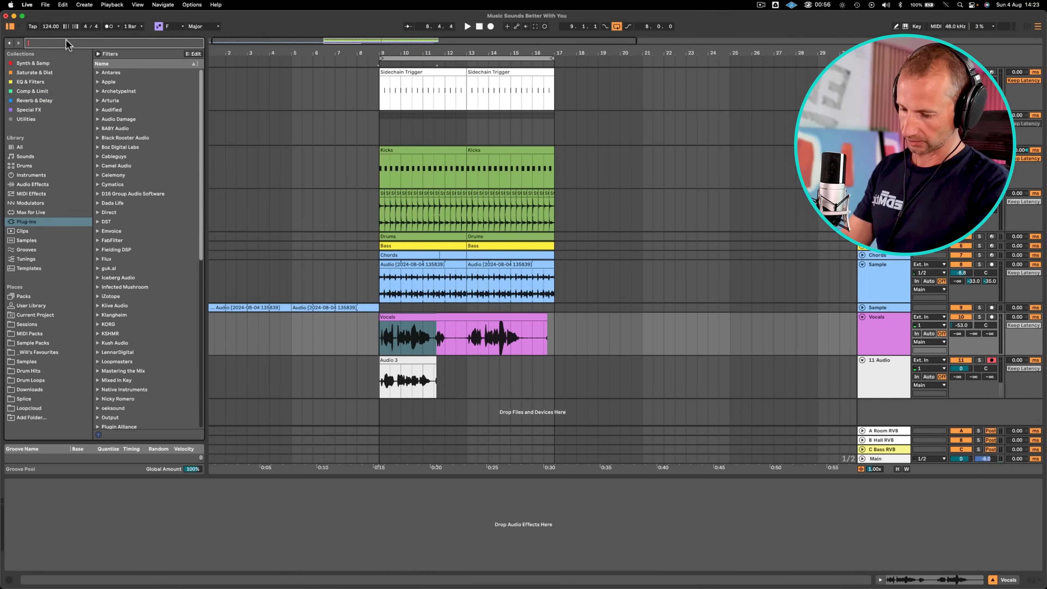
{"action": "left_click", "coordinate": [66, 43]}
{"action": "type", "text": "real"}
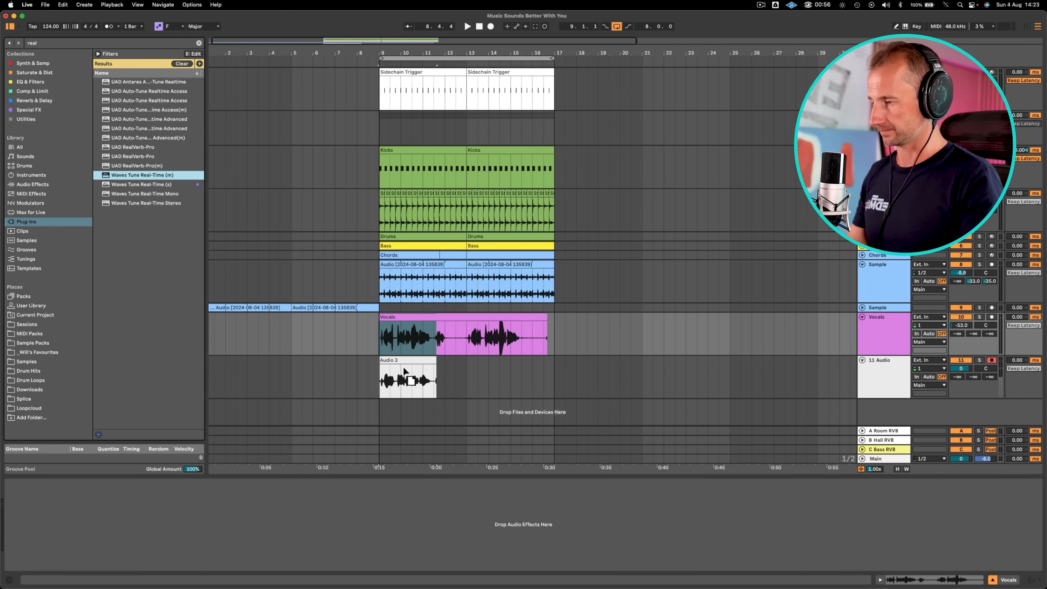
{"action": "left_click_drag", "start_coordinate": [397, 351], "coordinate": [397, 348]}
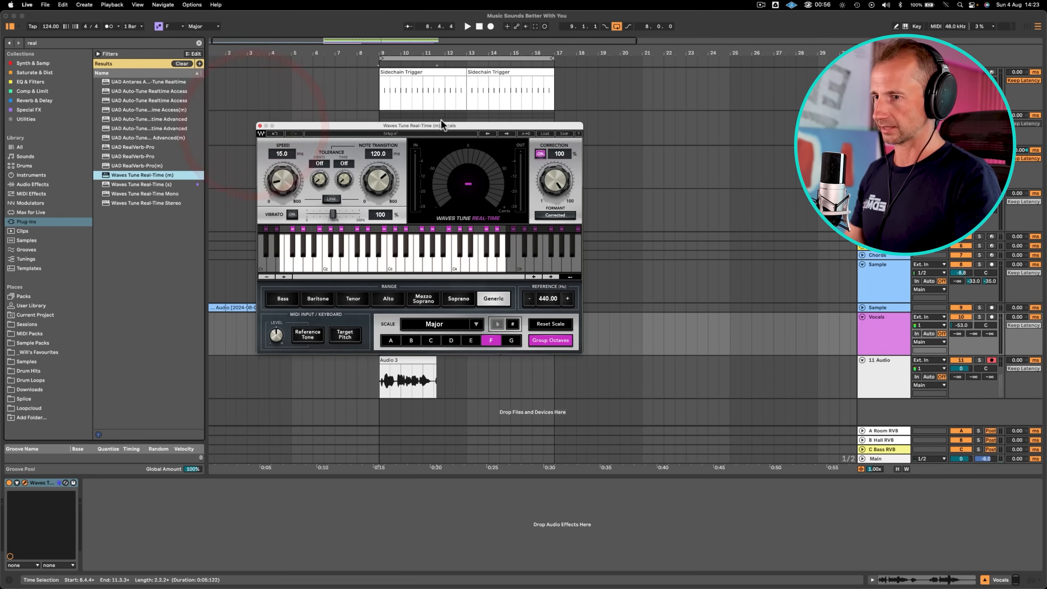
- Solo the Vocals track, raise its volume to -23.8 dB and play through both tuned vocal phrases
{"action": "left_click", "coordinate": [979, 317]}
{"action": "key", "text": "space"}
{"action": "mouse_move", "coordinate": [961, 325]}
{"action": "left_mouse_down"}
{"action": "mouse_move", "coordinate": [961, 308]}
{"action": "mouse_move", "coordinate": [961, 321]}
{"action": "left_mouse_up"}
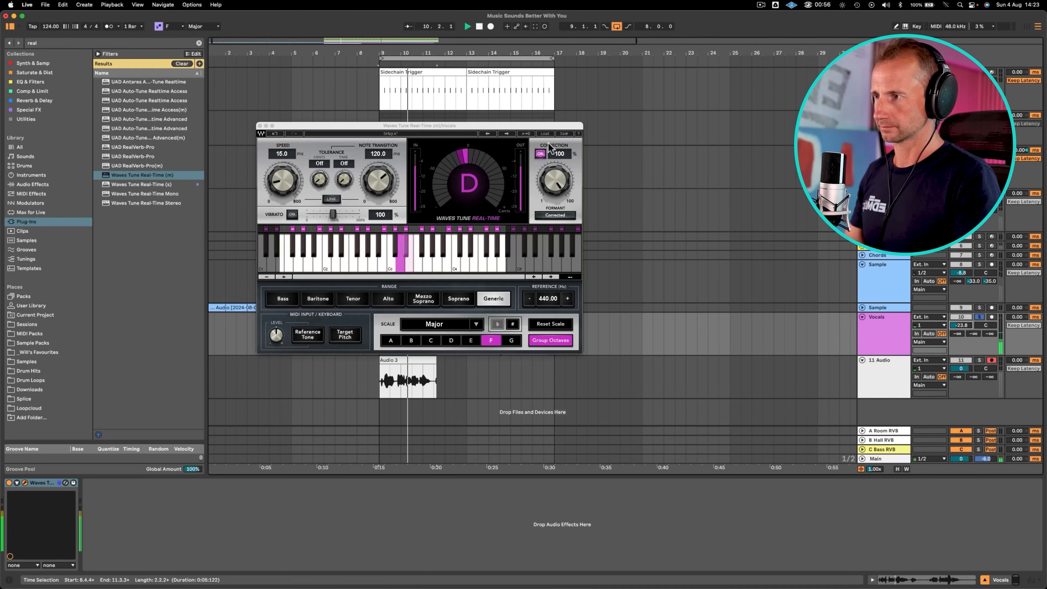
{"action": "left_click_drag", "start_coordinate": [548, 126], "coordinate": [863, 96]}
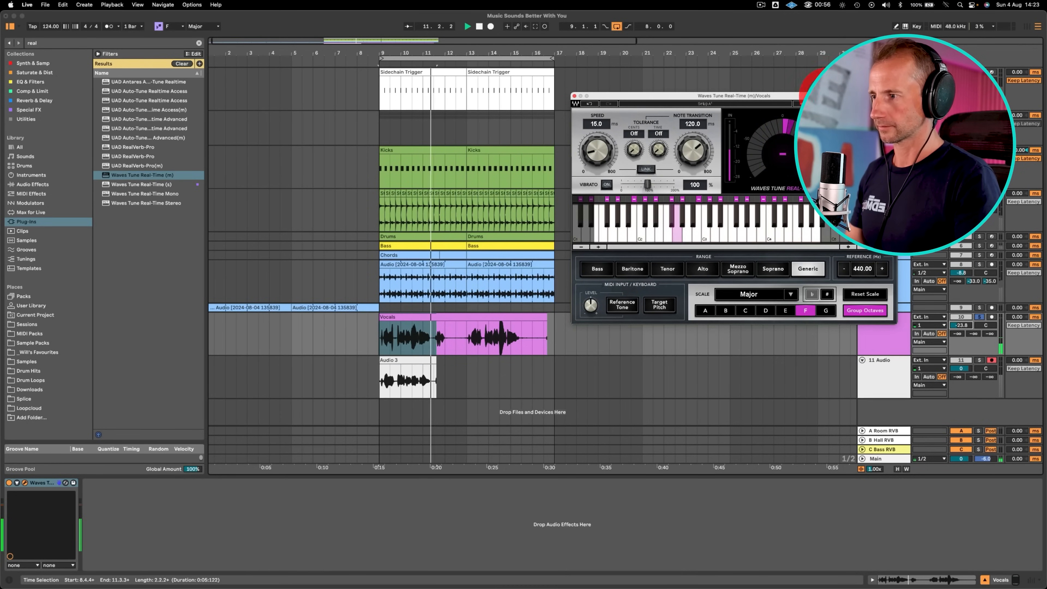
{"action": "left_click", "coordinate": [466, 340]}
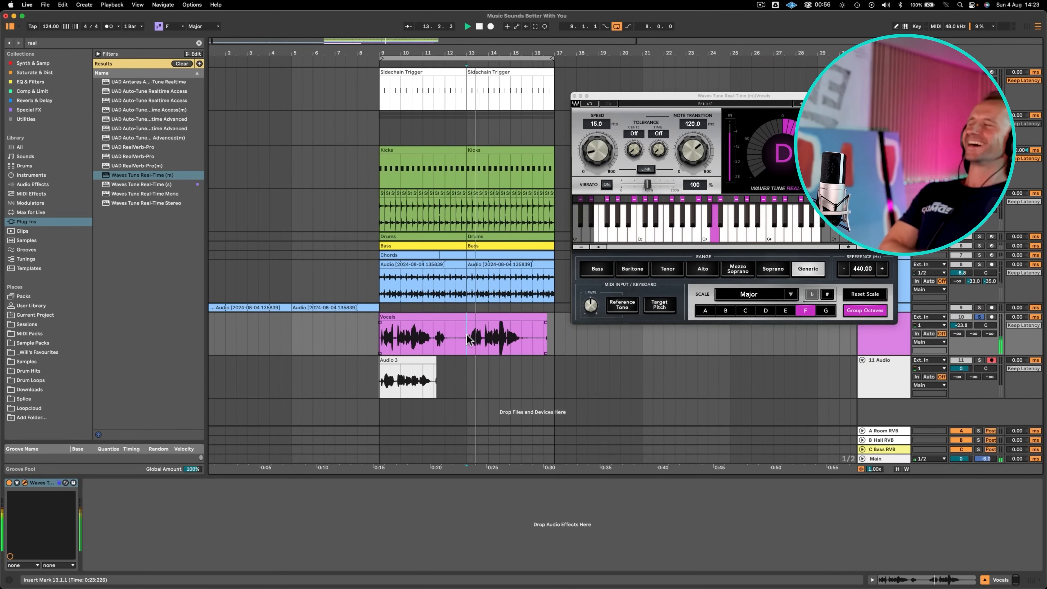
{"action": "left_click", "coordinate": [468, 339]}
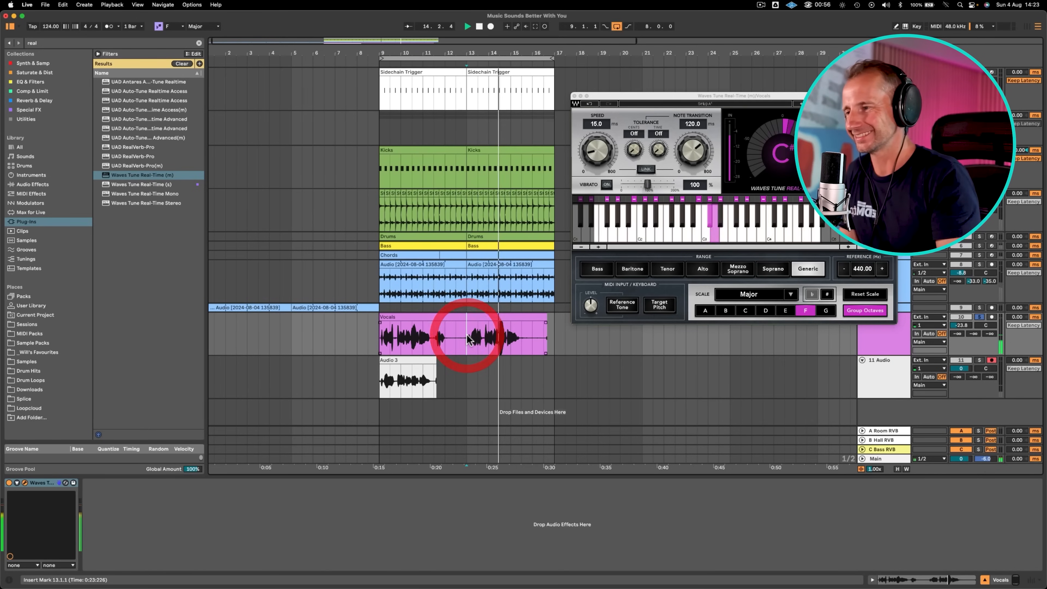
{"action": "key", "text": "space"}
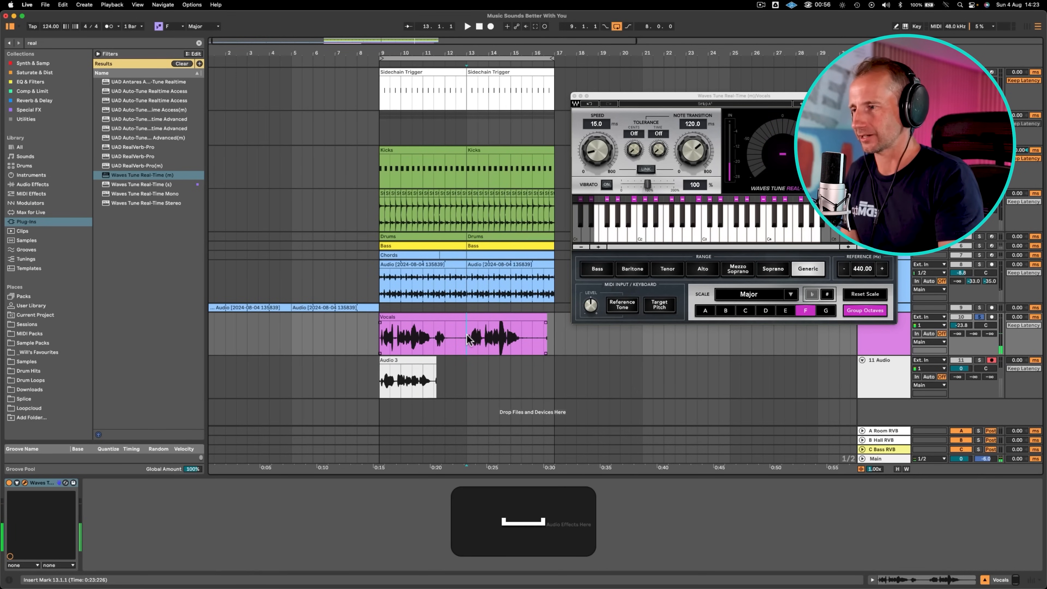
- Delete the first vocal phrase before bar 13 and move the remaining Vocals clip to bar 9
{"action": "left_click_drag", "start_coordinate": [468, 339], "coordinate": [363, 329]}
{"action": "key", "text": "BackSpace"}
{"action": "left_click", "coordinate": [480, 315]}
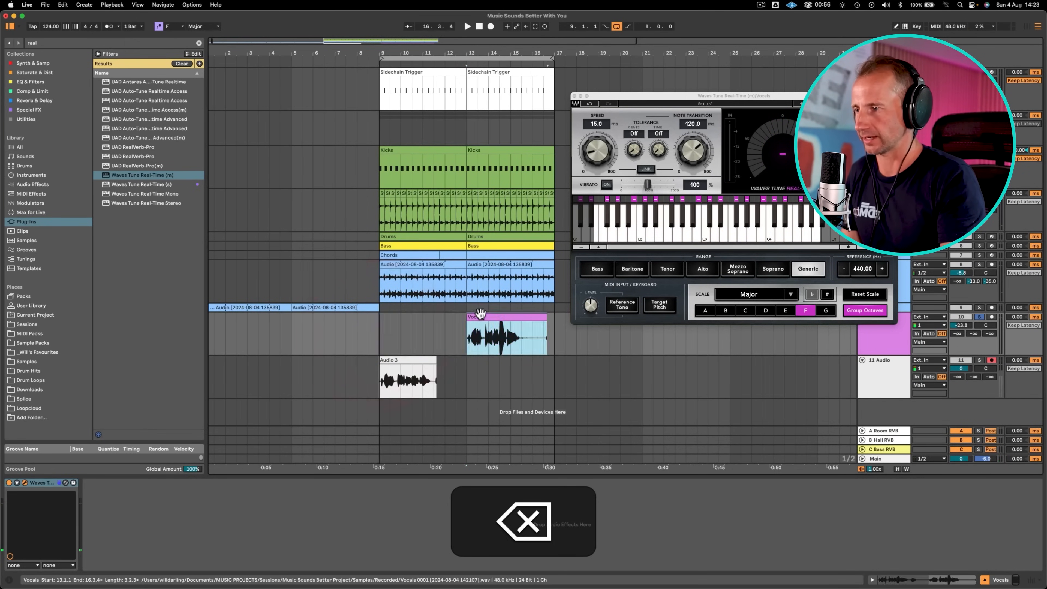
{"action": "left_click_drag", "start_coordinate": [480, 315], "coordinate": [393, 315]}
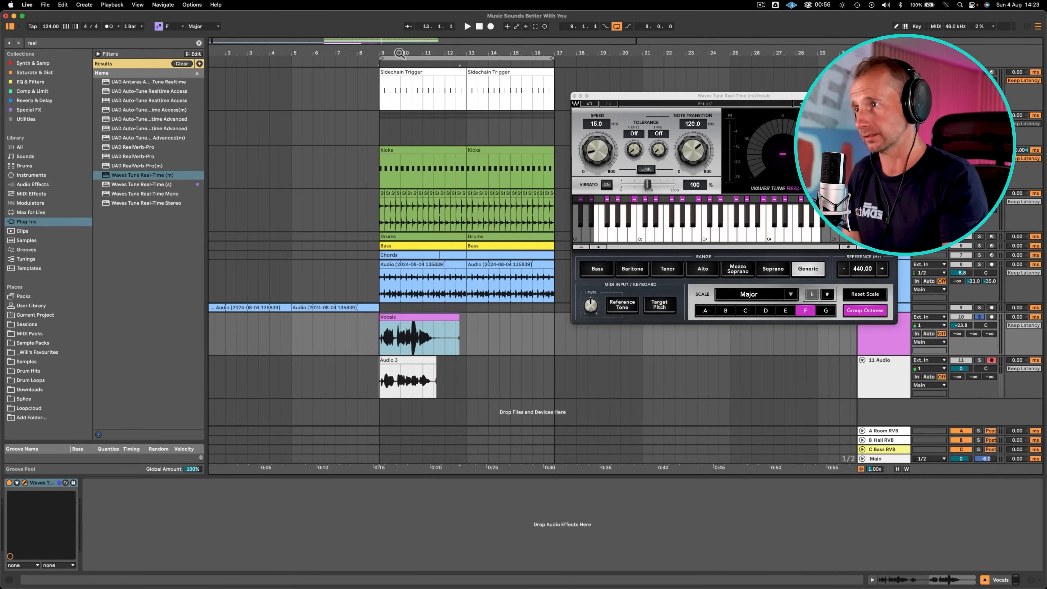
{"action": "left_click_drag", "start_coordinate": [399, 53], "coordinate": [418, 159]}
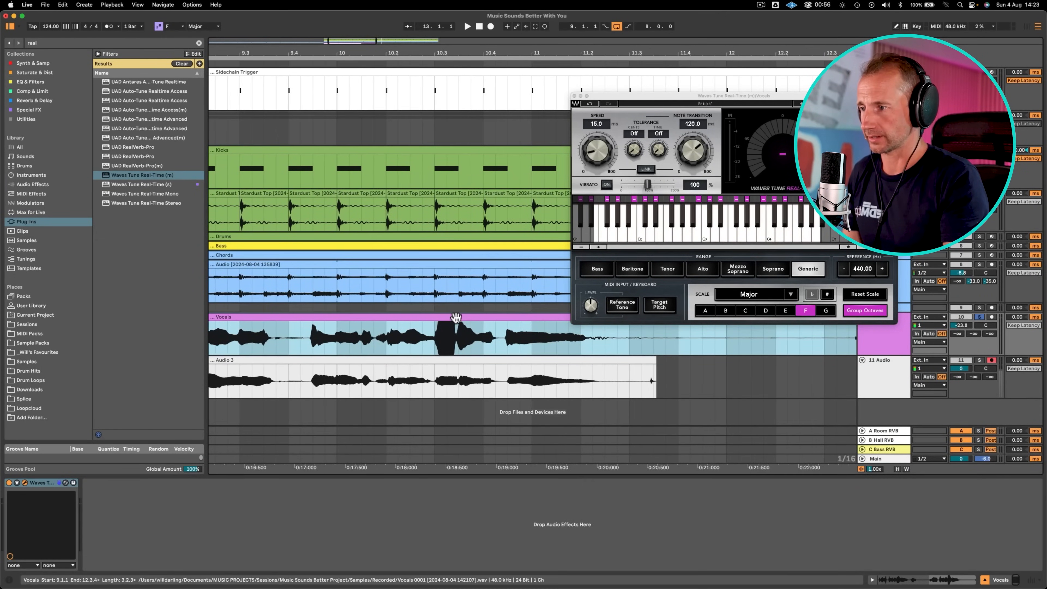
- Split the Vocals clip at 10.3.1 and just after 10.3.3 to isolate the loud note as its own slice
{"action": "left_click", "coordinate": [434, 341]}
{"action": "key", "text": "super+e"}
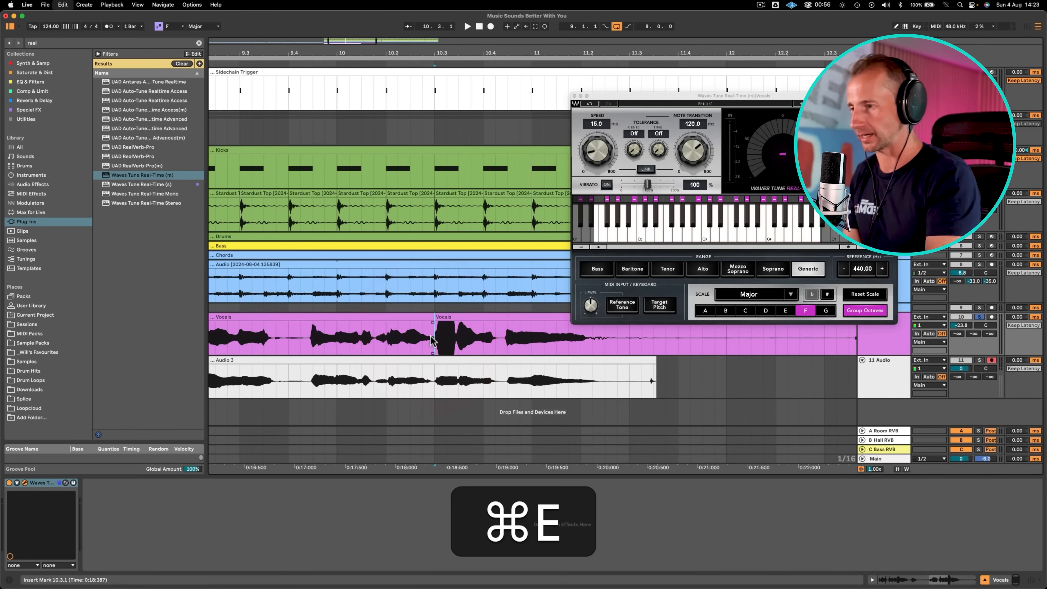
{"action": "left_click", "coordinate": [500, 339]}
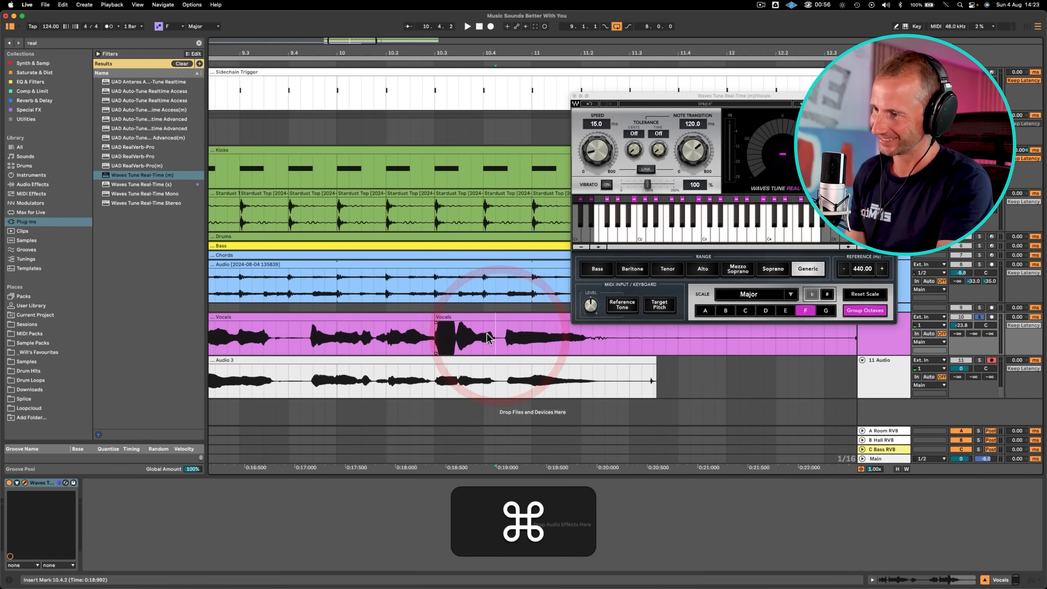
{"action": "left_click_drag", "start_coordinate": [460, 53], "coordinate": [513, 239]}
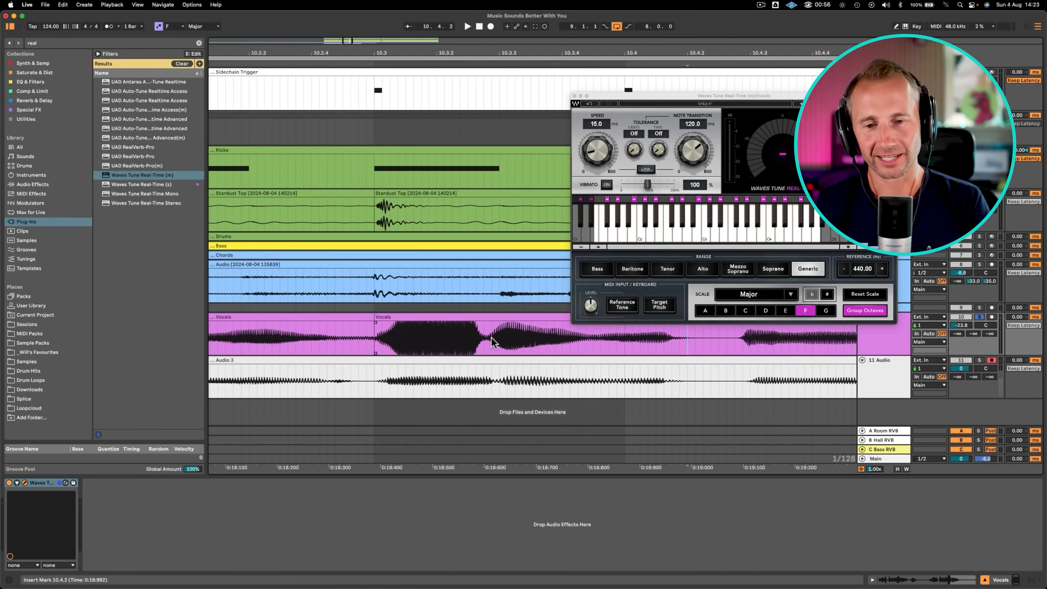
{"action": "key", "text": "super+e"}
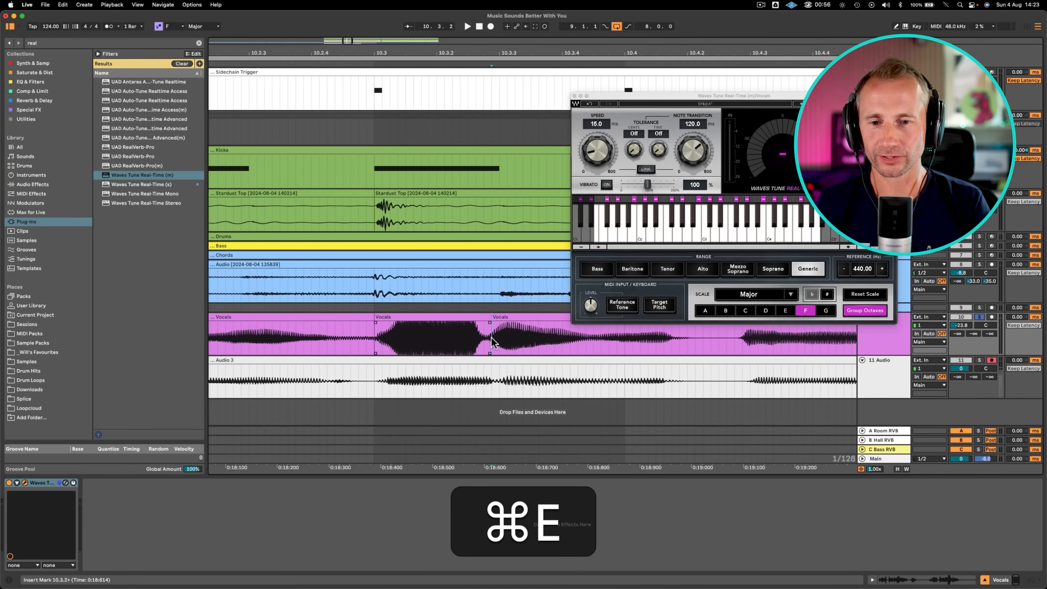
- Lower the clip gain of the isolated loud vocal slice at bar 10.3 to -4.4 dB
{"action": "left_click", "coordinate": [456, 316]}
{"action": "double_click", "coordinate": [457, 317]}
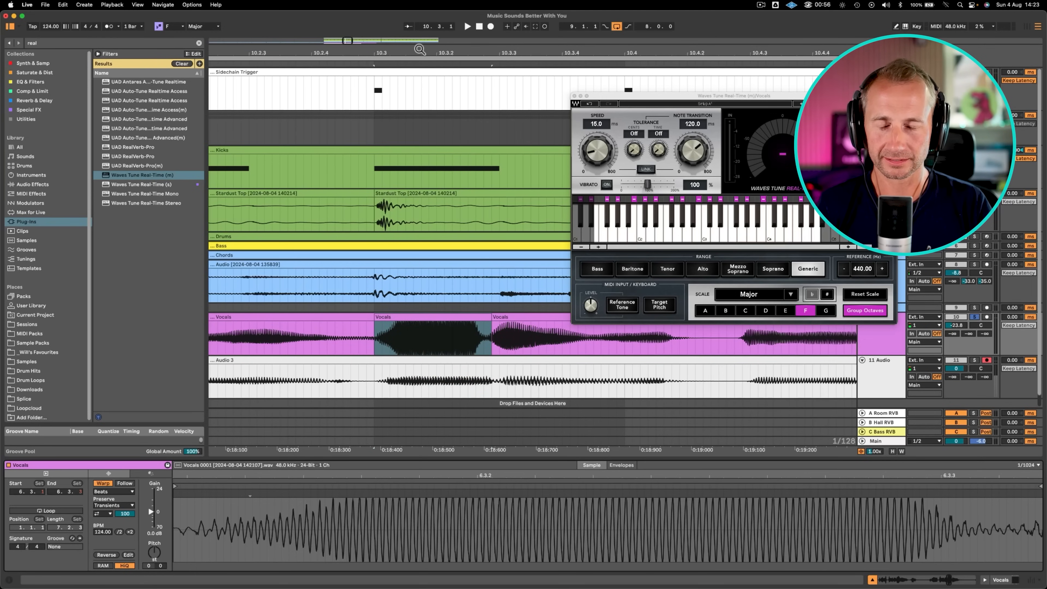
{"action": "left_click_drag", "start_coordinate": [419, 50], "coordinate": [420, 1]}
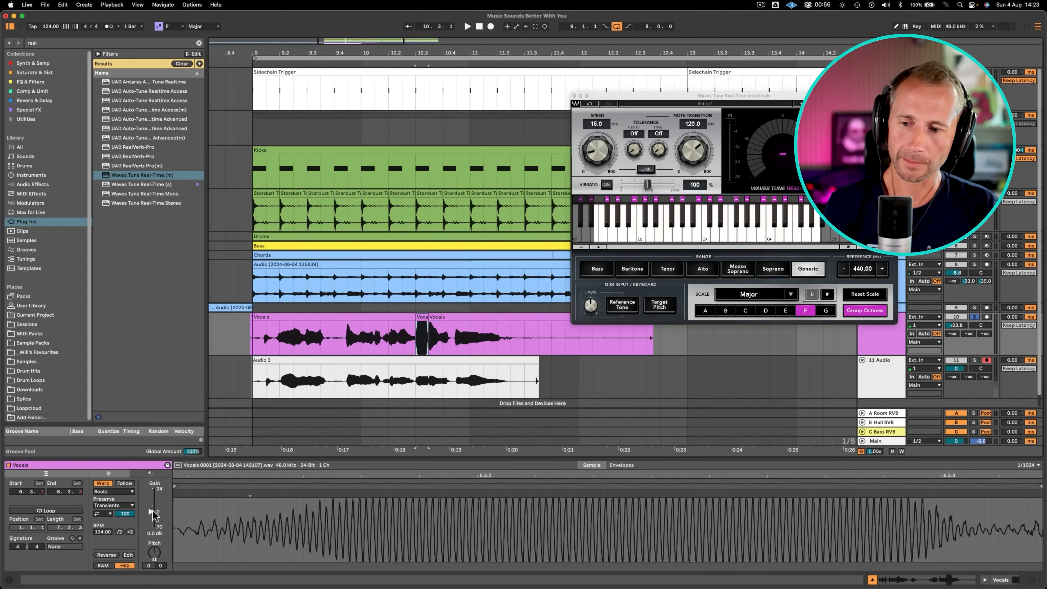
{"action": "left_click_drag", "start_coordinate": [153, 511], "coordinate": [152, 512]}
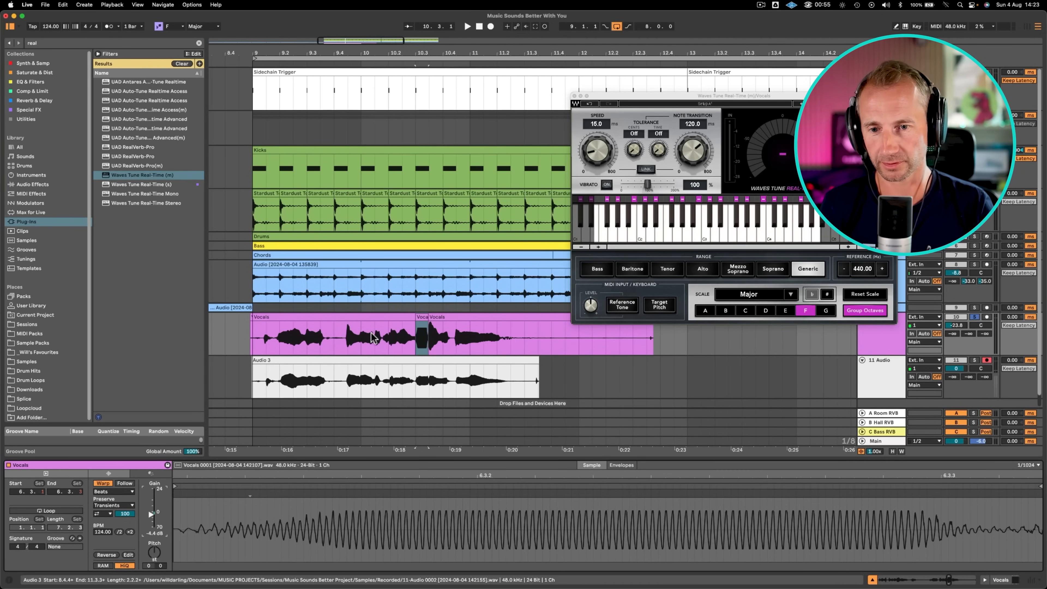
- Split off the vocal note right after the loud slice and lower its clip gain to -3.5 dB
{"action": "left_click", "coordinate": [442, 337]}
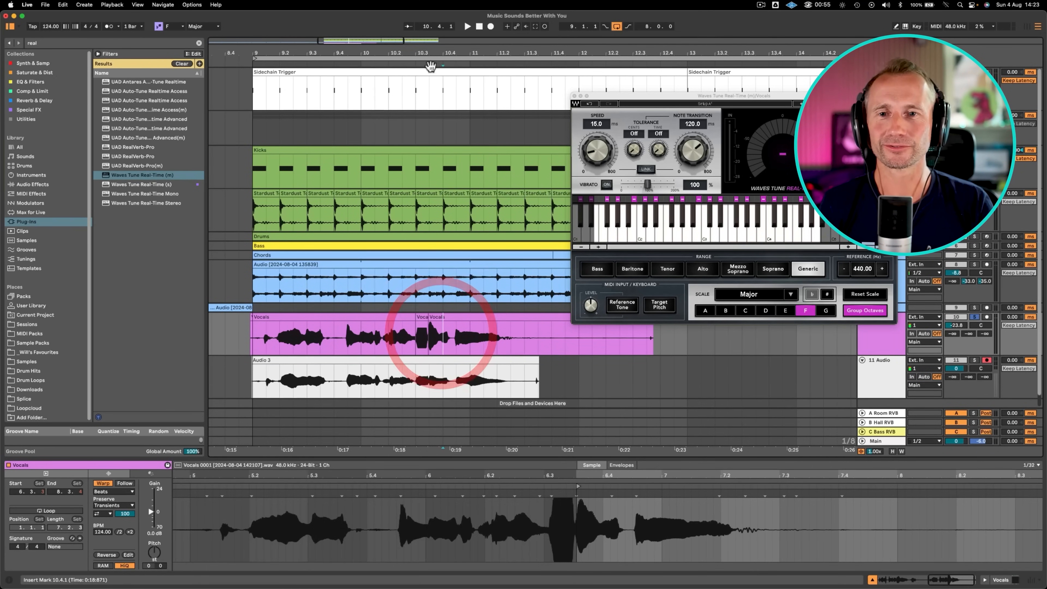
{"action": "key", "text": "plus"}
{"action": "key", "text": "plus"}
{"action": "key", "text": "plus"}
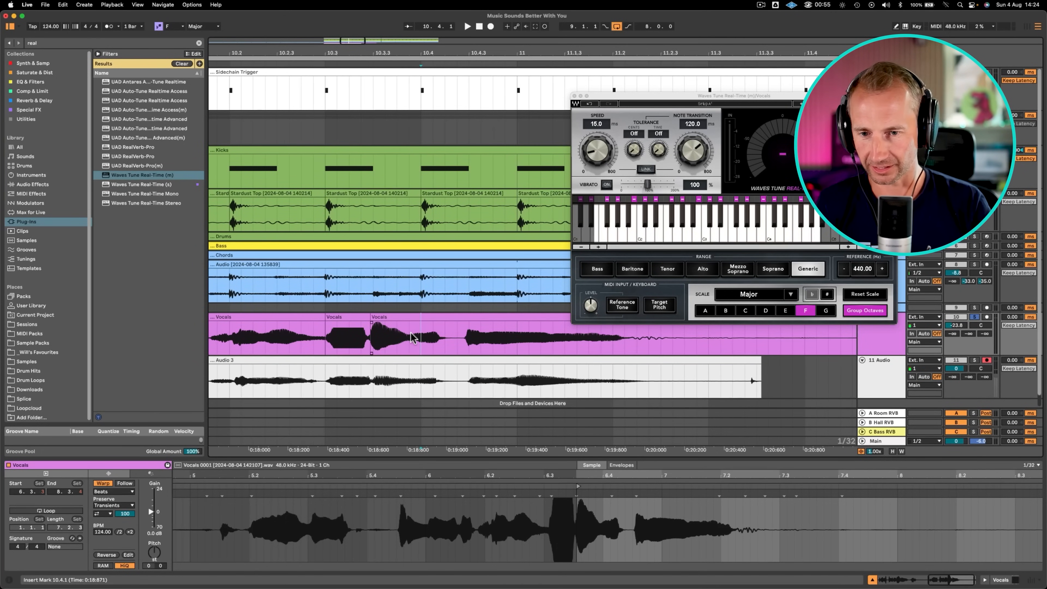
{"action": "left_click_drag", "start_coordinate": [412, 337], "coordinate": [371, 338]}
{"action": "key", "text": "super+e"}
{"action": "left_click", "coordinate": [398, 317]}
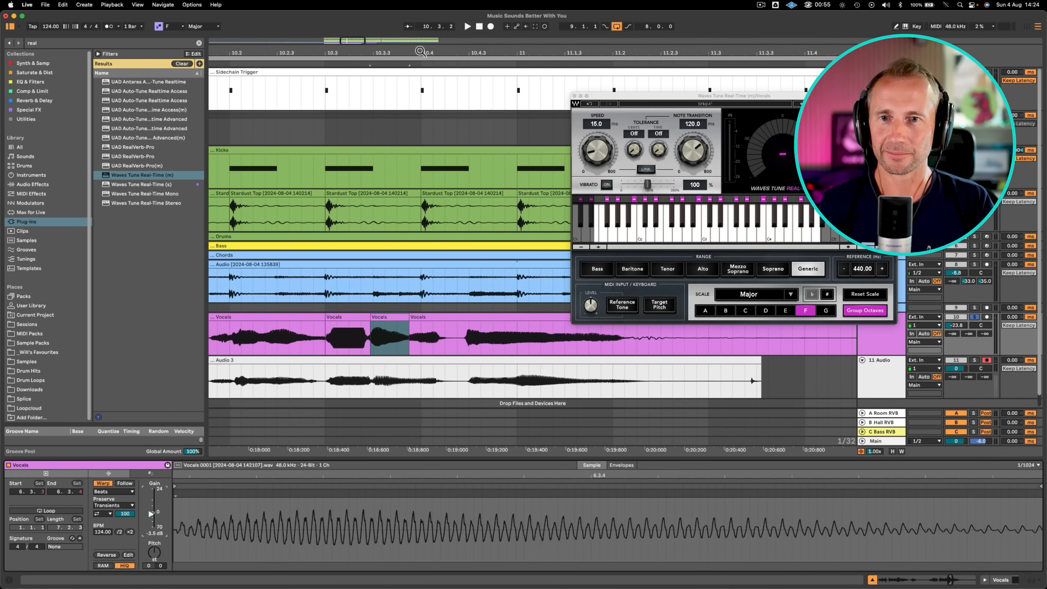
- Clear the Vocals track from 8.3.1 to bar 9 and play the levelled vocal from bar 9
{"action": "left_click_drag", "start_coordinate": [421, 51], "coordinate": [418, 15]}
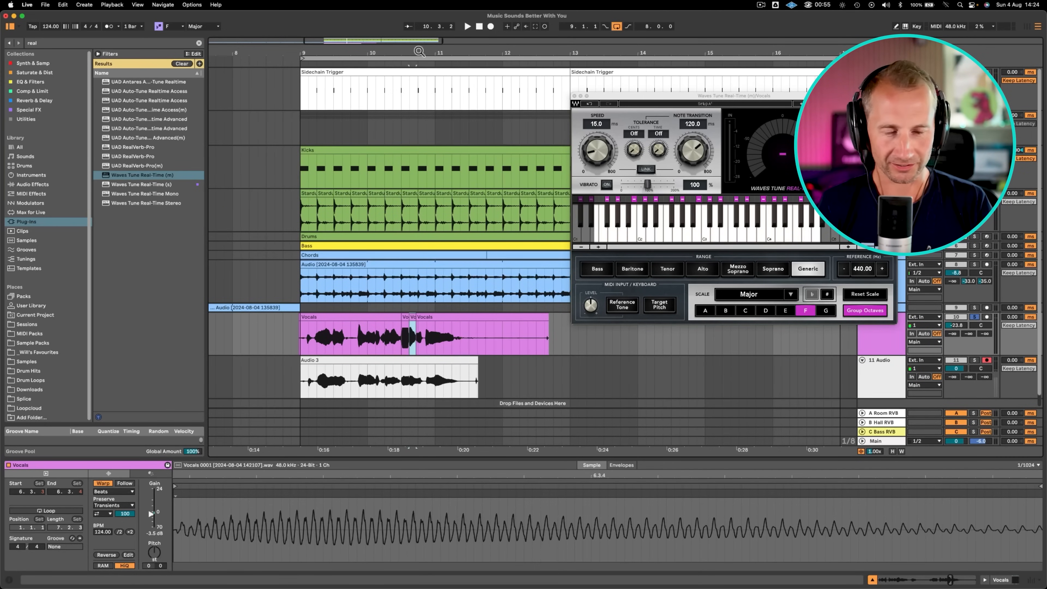
{"action": "left_click_drag", "start_coordinate": [301, 335], "coordinate": [266, 335]}
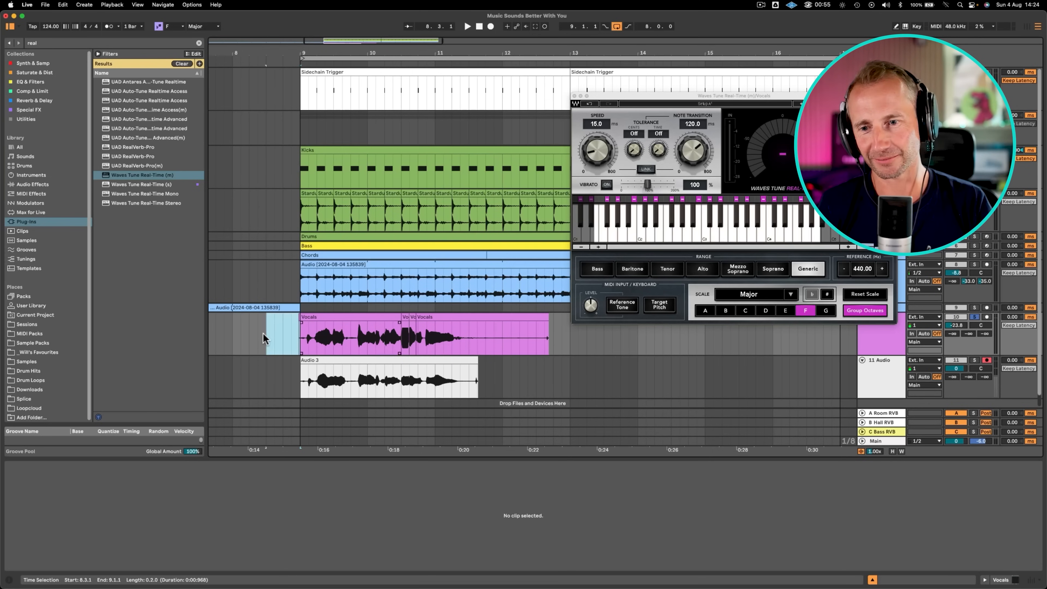
{"action": "key", "text": "BackSpace"}
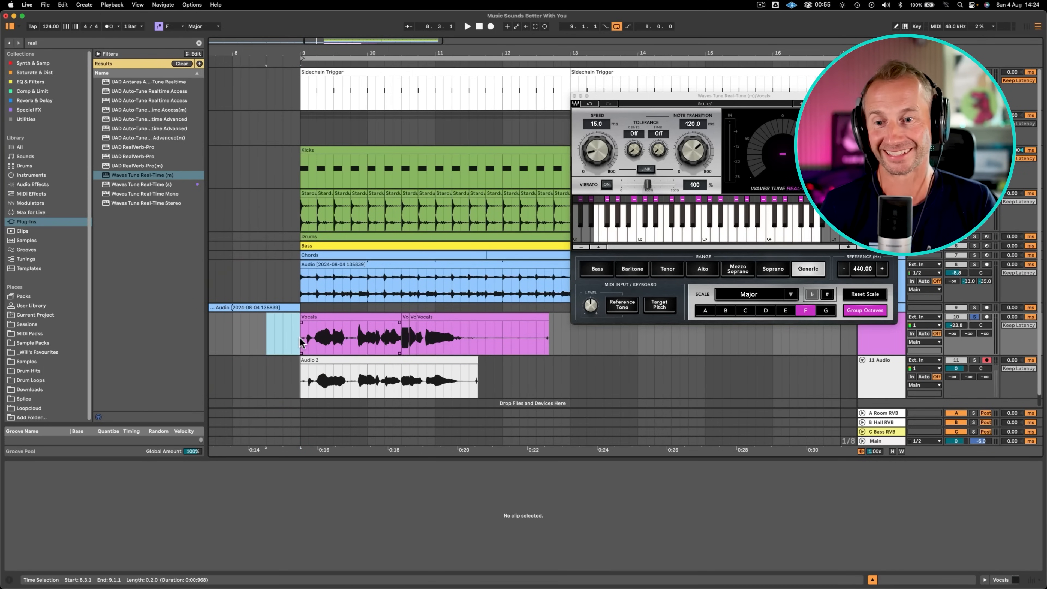
{"action": "left_click", "coordinate": [300, 341]}
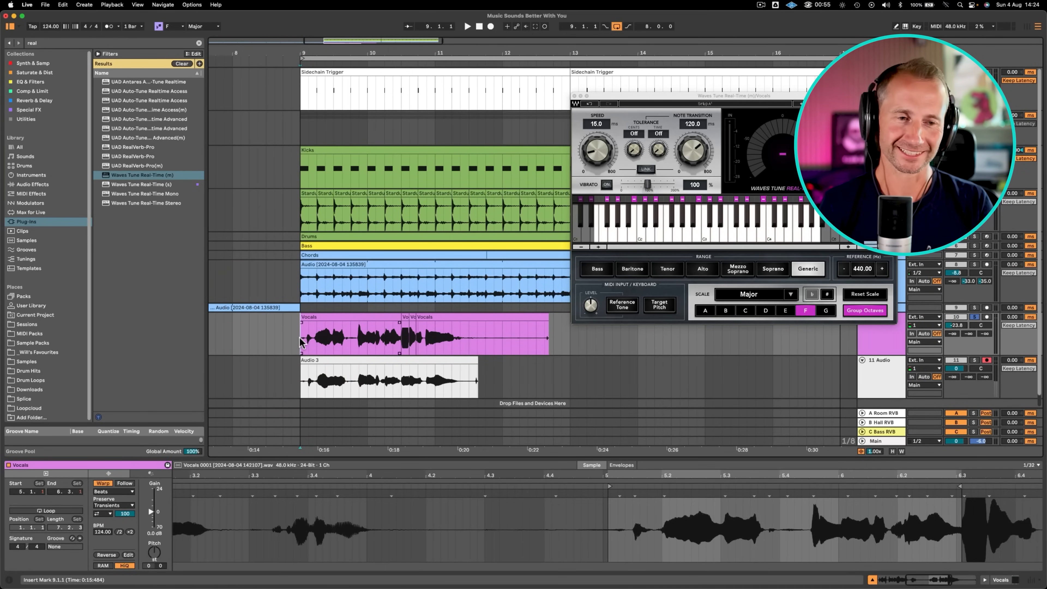
{"action": "key", "text": "space"}
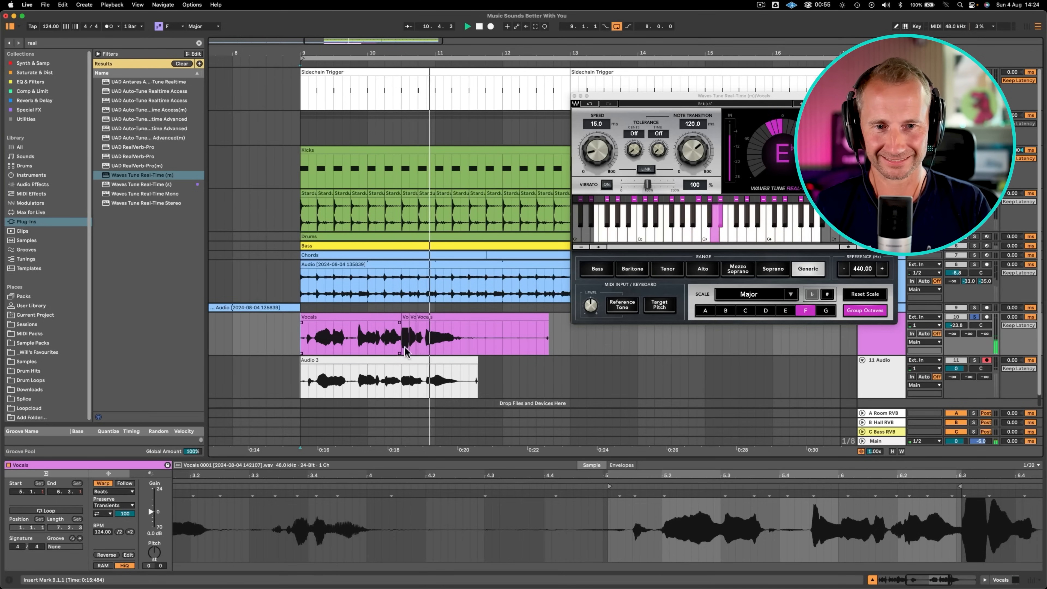
{"action": "key", "text": "space"}
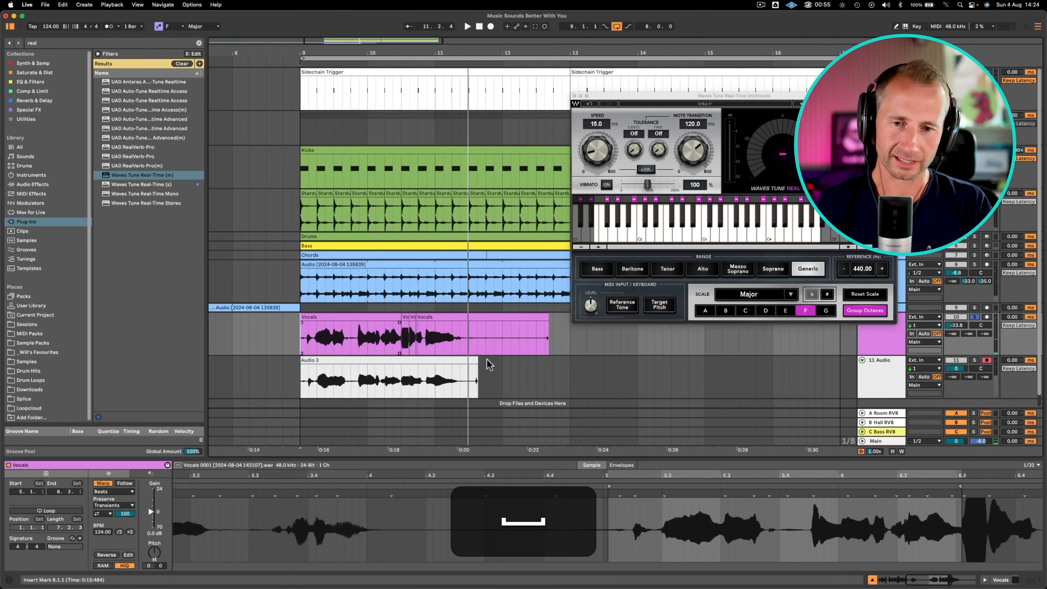
- Solo the 11 Audio track and copy Waves Tune Real-Time from the Vocals track onto it
{"action": "left_click", "coordinate": [530, 338]}
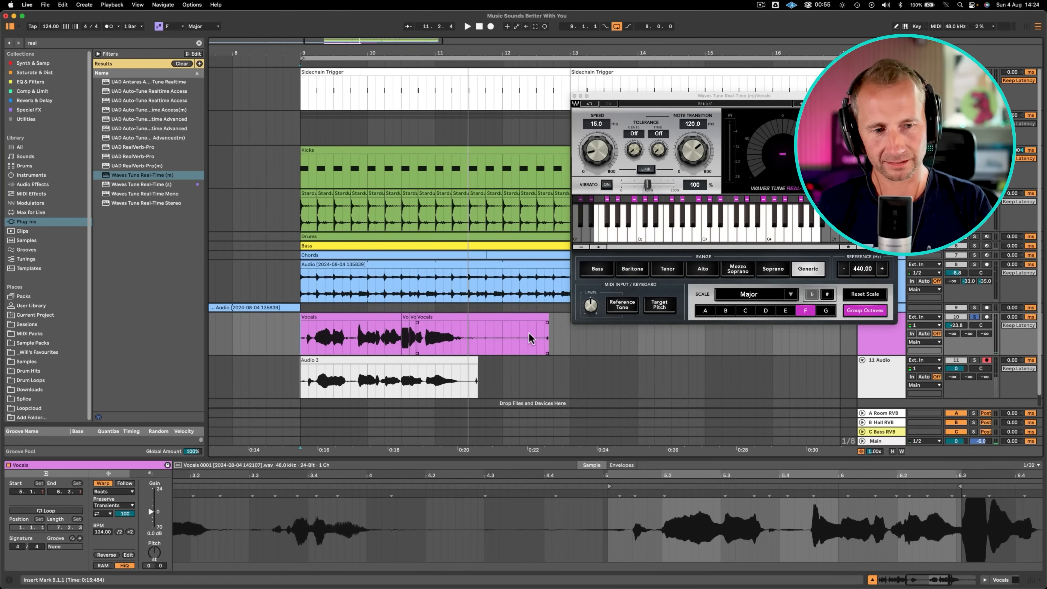
{"action": "left_click", "coordinate": [978, 361]}
{"action": "left_click", "coordinate": [878, 339]}
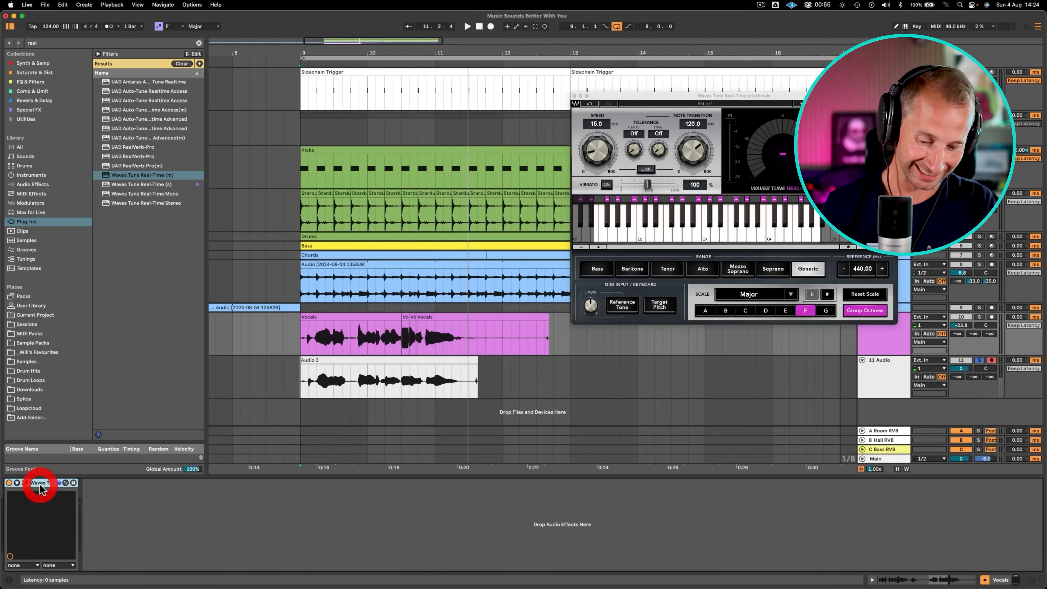
{"action": "key", "text": "super+c"}
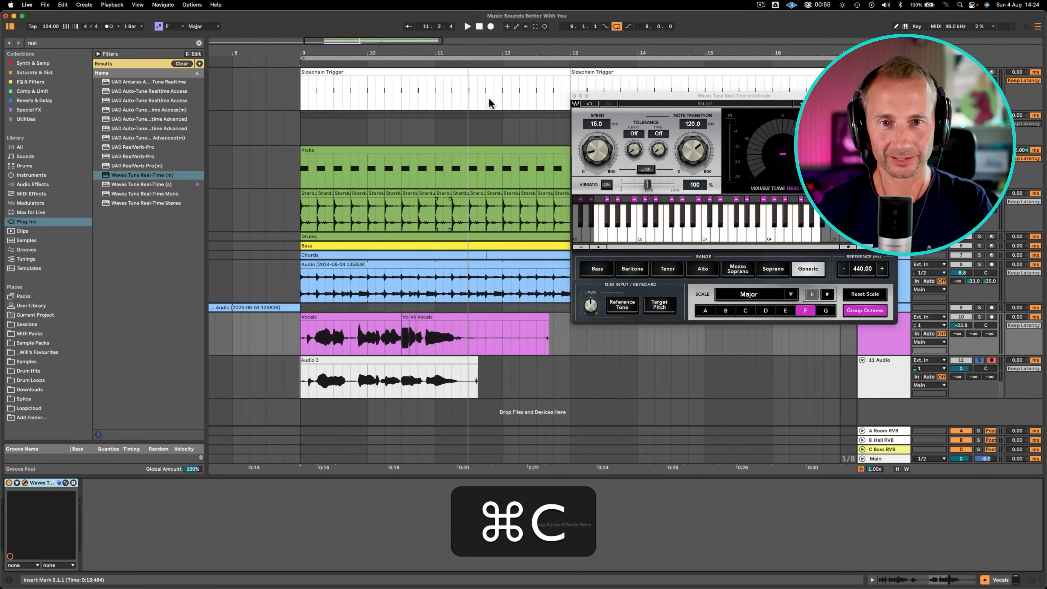
{"action": "left_click", "coordinate": [575, 96]}
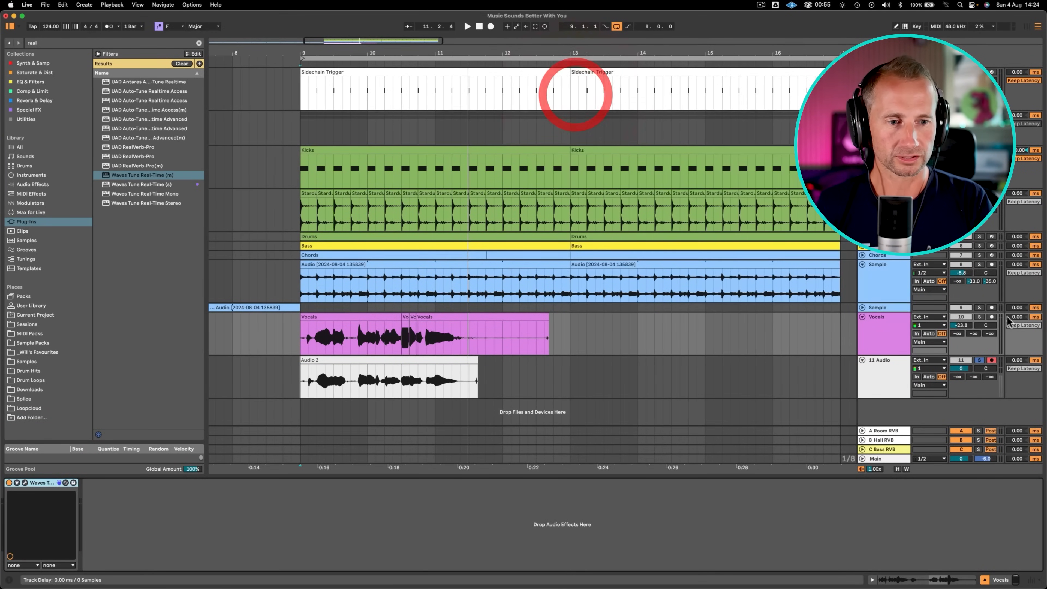
{"action": "left_click", "coordinate": [895, 393]}
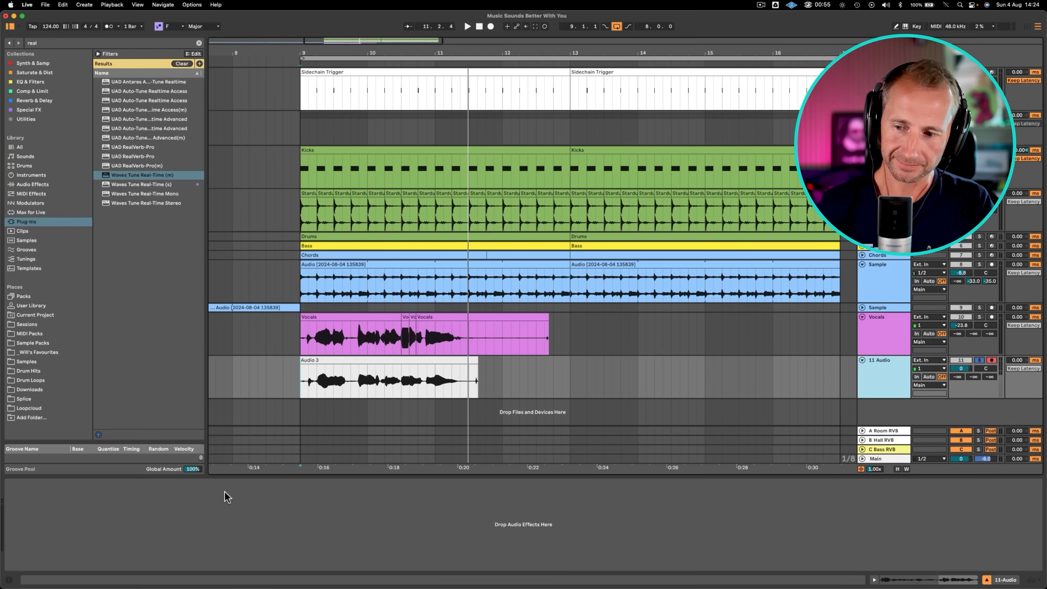
{"action": "left_click", "coordinate": [226, 497]}
{"action": "key", "text": "super+v"}
- Play the tuned second take and lower the 11 Audio track's volume to -20.9 dB
{"action": "key", "text": "space"}
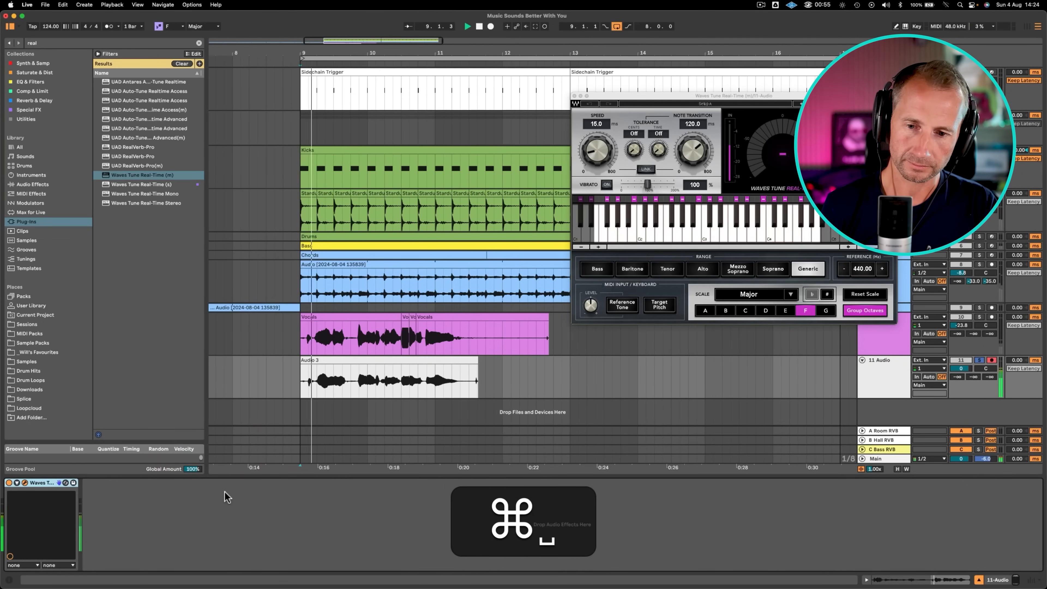
{"action": "mouse_move", "coordinate": [961, 369]}
{"action": "left_mouse_down"}
{"action": "mouse_move", "coordinate": [961, 396]}
{"action": "mouse_move", "coordinate": [961, 383]}
{"action": "left_mouse_up"}
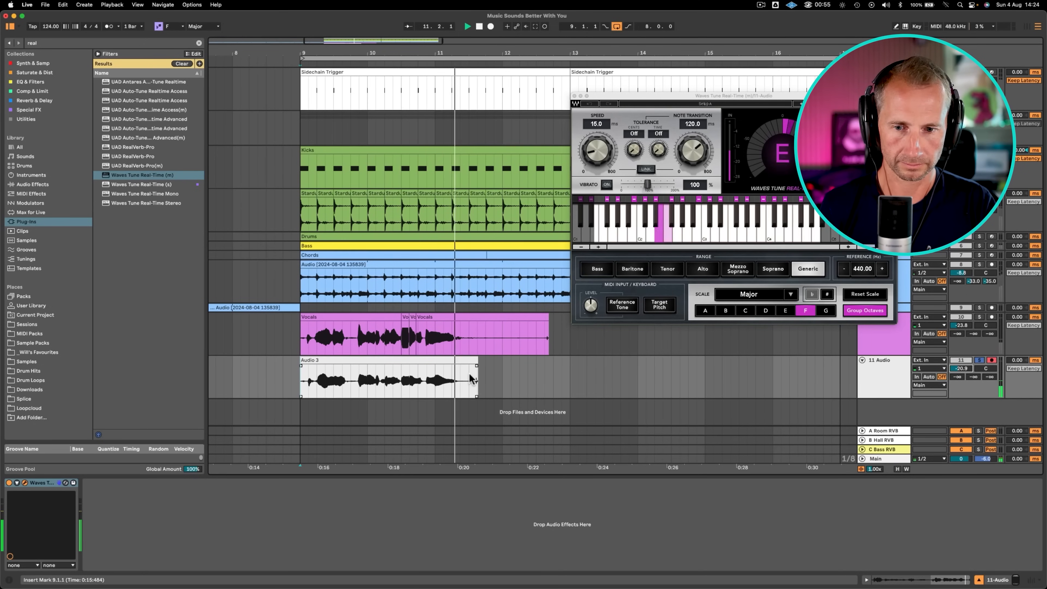
{"action": "key", "text": "space"}
- Trim the Audio 3 clip so it starts at bar 9 and ends at 11.3.1
{"action": "left_click_drag", "start_coordinate": [478, 374], "coordinate": [492, 371]}
{"action": "key", "text": "BackSpace"}
{"action": "key", "text": "BackSpace"}
- Set the Audio 3 clip's warp mode to Complex Pro, transpose it up 12 semitones and audition its formants
{"action": "left_click", "coordinate": [421, 359]}
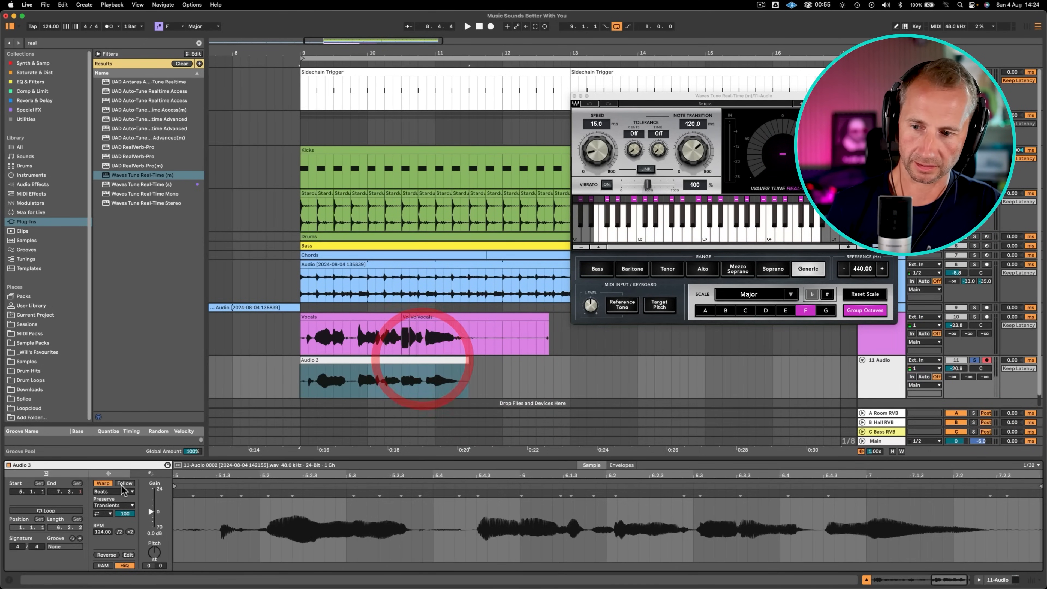
{"action": "left_click", "coordinate": [118, 536]}
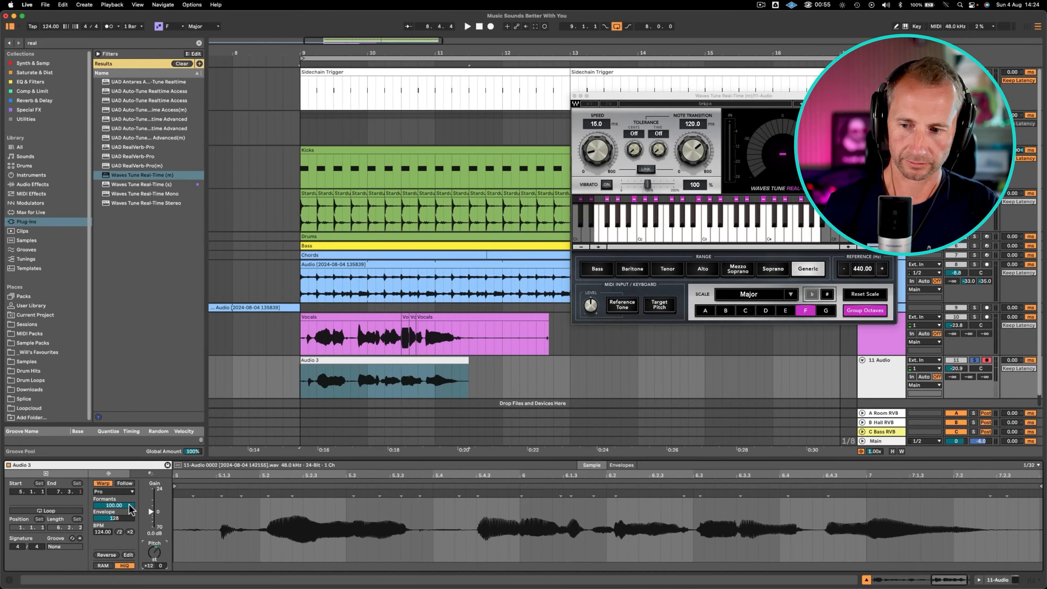
{"action": "key", "text": "space"}
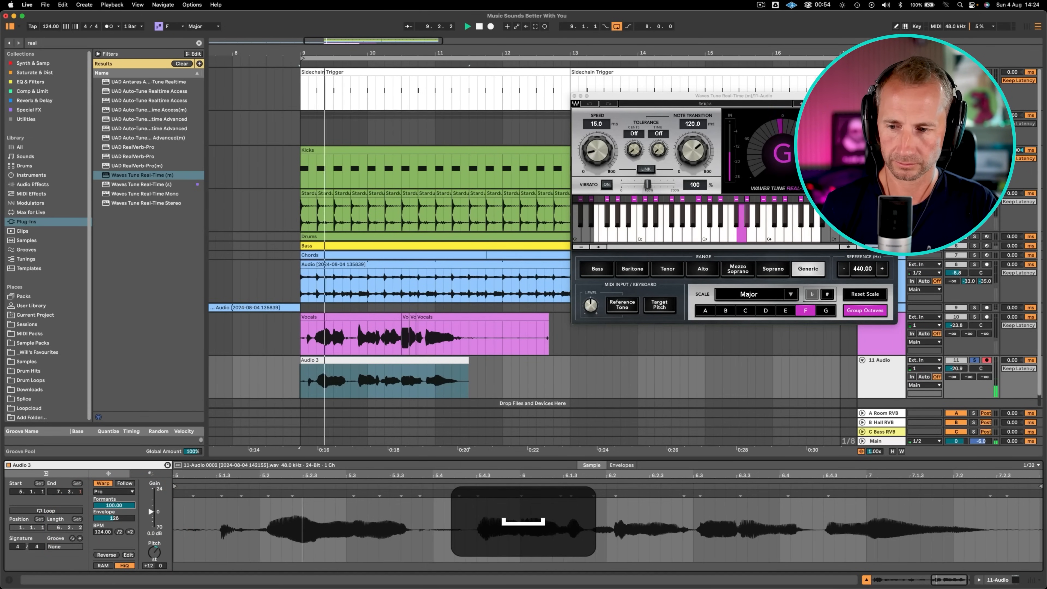
{"action": "mouse_move", "coordinate": [114, 505]}
{"action": "left_mouse_down"}
{"action": "mouse_move", "coordinate": [114, 567]}
{"action": "mouse_move", "coordinate": [125, 505]}
{"action": "left_mouse_up"}
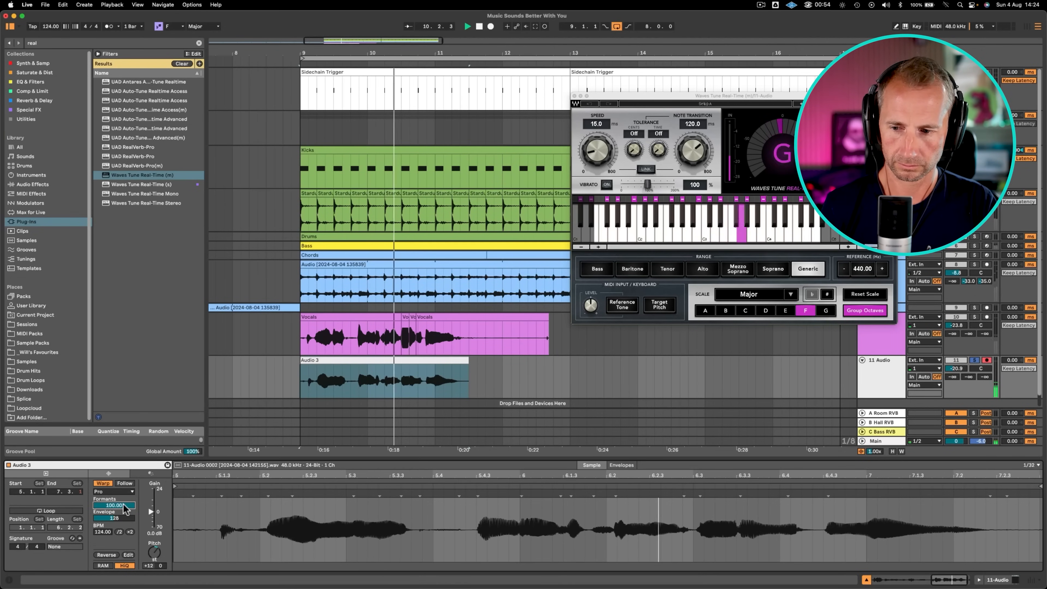
{"action": "key", "text": "space"}
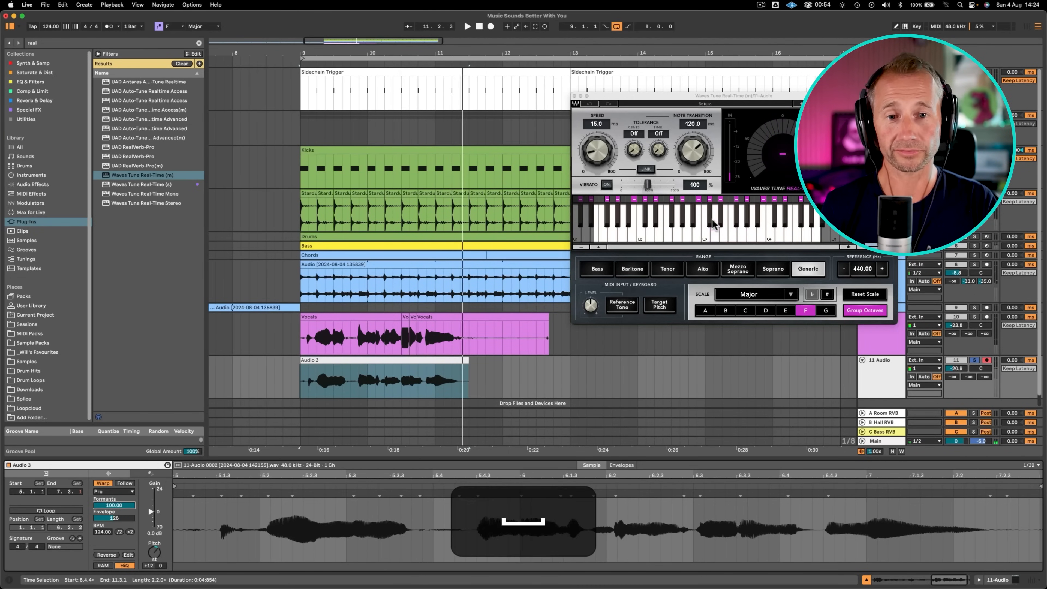
- Add EQ Eight to the 11 Audio track, raise its low cut and dip band 3 by 12.3 dB at 375 Hz
{"action": "left_click", "coordinate": [574, 95]}
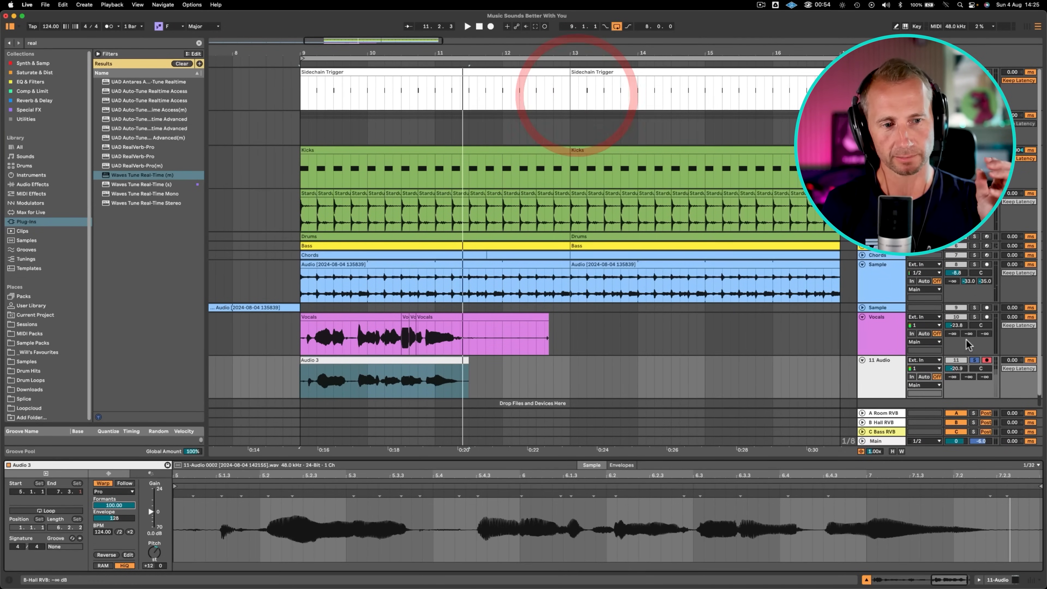
{"action": "left_click", "coordinate": [896, 374]}
{"action": "left_click", "coordinate": [41, 91]}
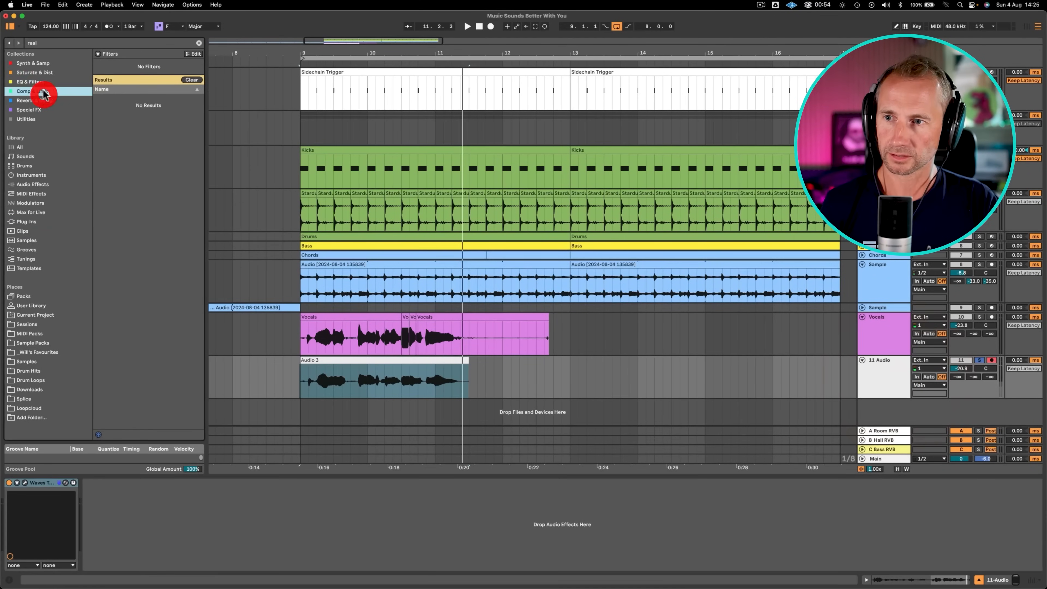
{"action": "left_click", "coordinate": [40, 82]}
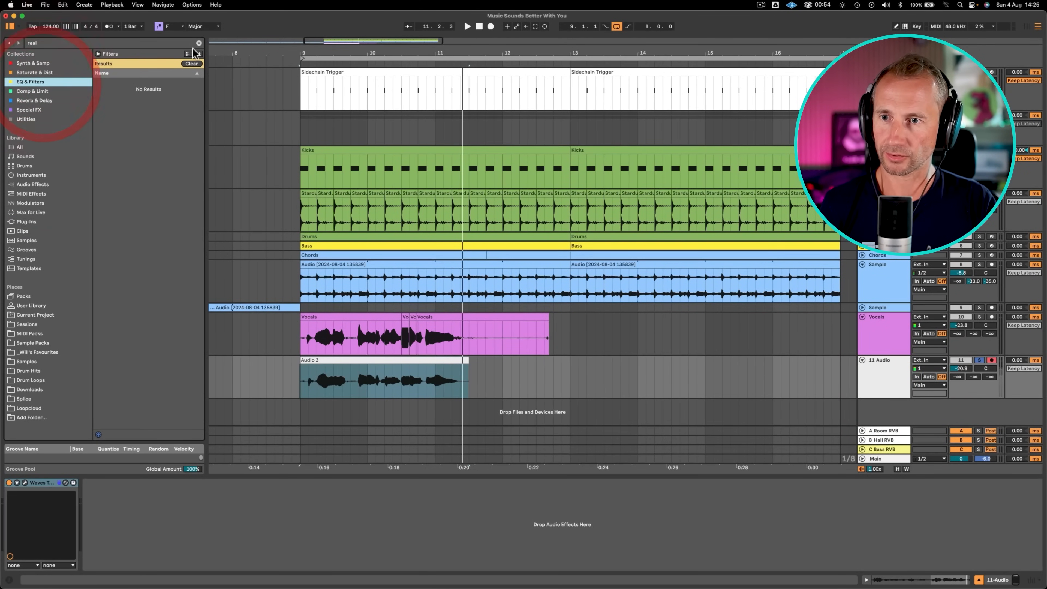
{"action": "left_click", "coordinate": [199, 43]}
{"action": "left_click_drag", "start_coordinate": [124, 83], "coordinate": [175, 511]}
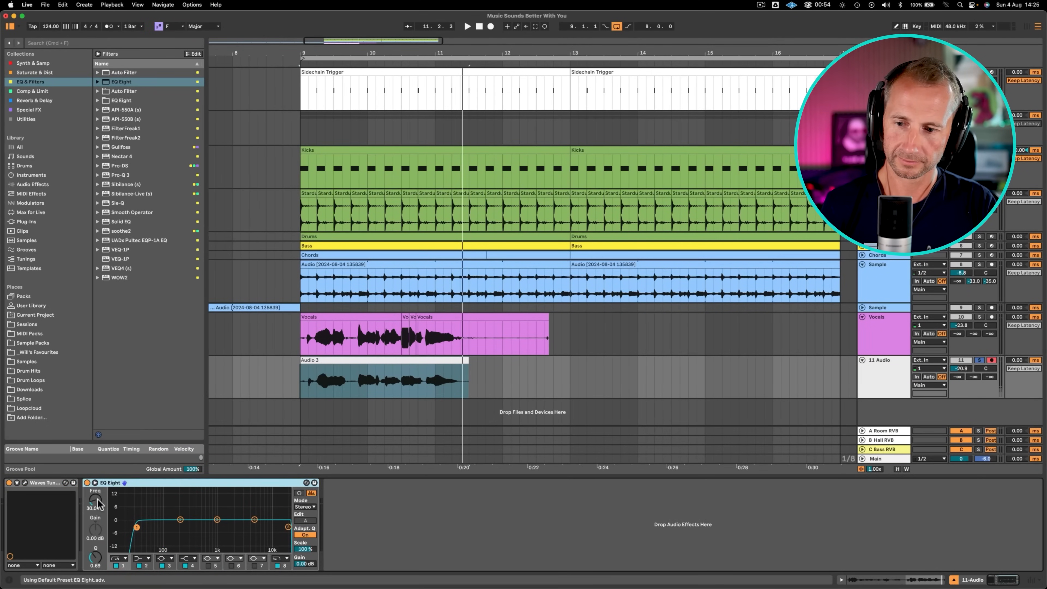
{"action": "left_click_drag", "start_coordinate": [98, 503], "coordinate": [98, 458]}
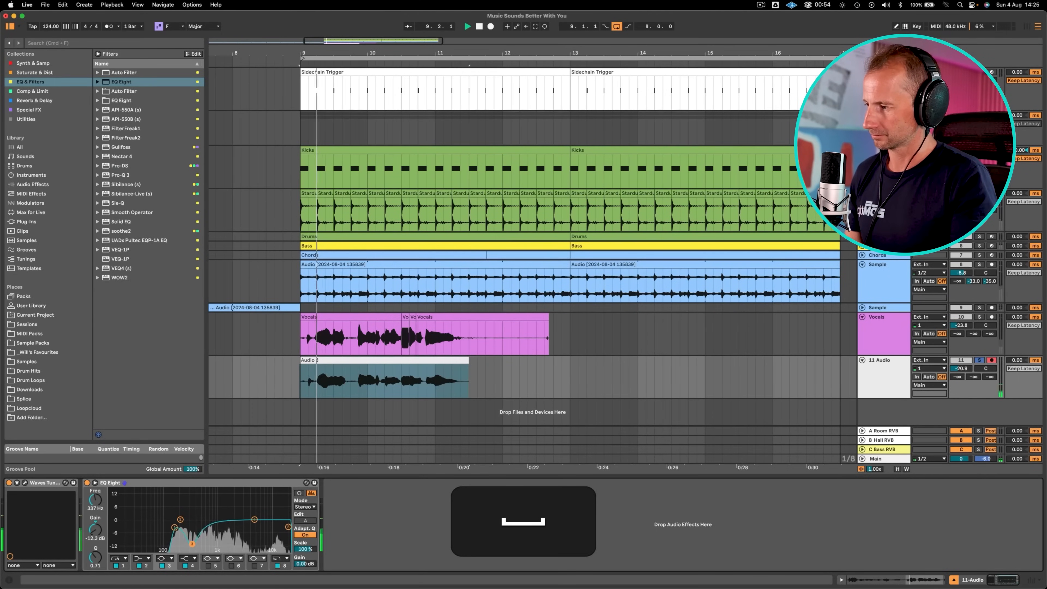
- Solo the Vocals track, add EQ Eight, set its low cut to 150 Hz and dip band 3 by 5.83 dB at 505 Hz
{"action": "left_click", "coordinate": [198, 480]}
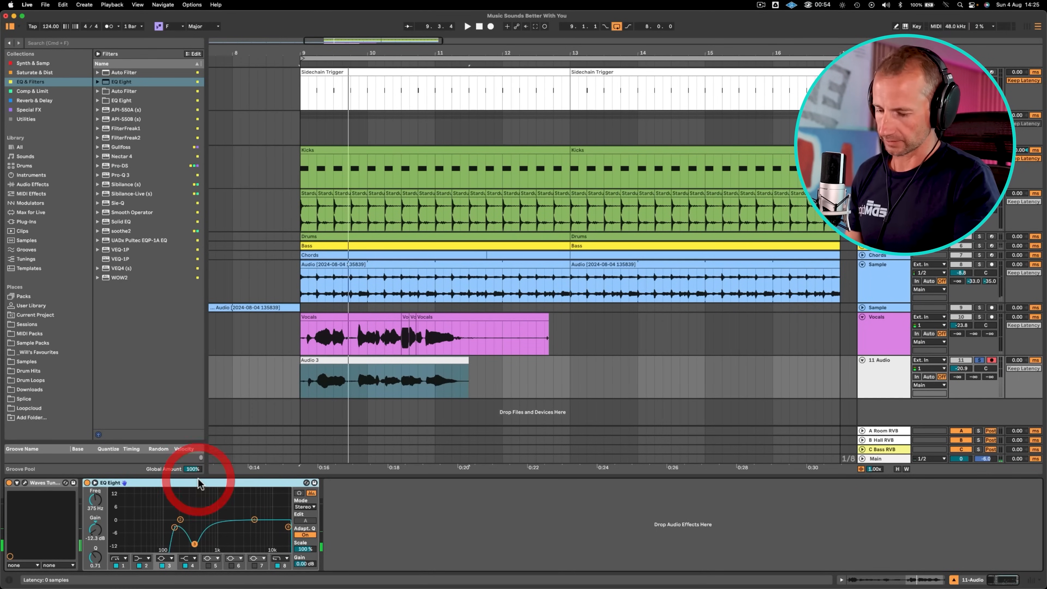
{"action": "left_click", "coordinate": [980, 317]}
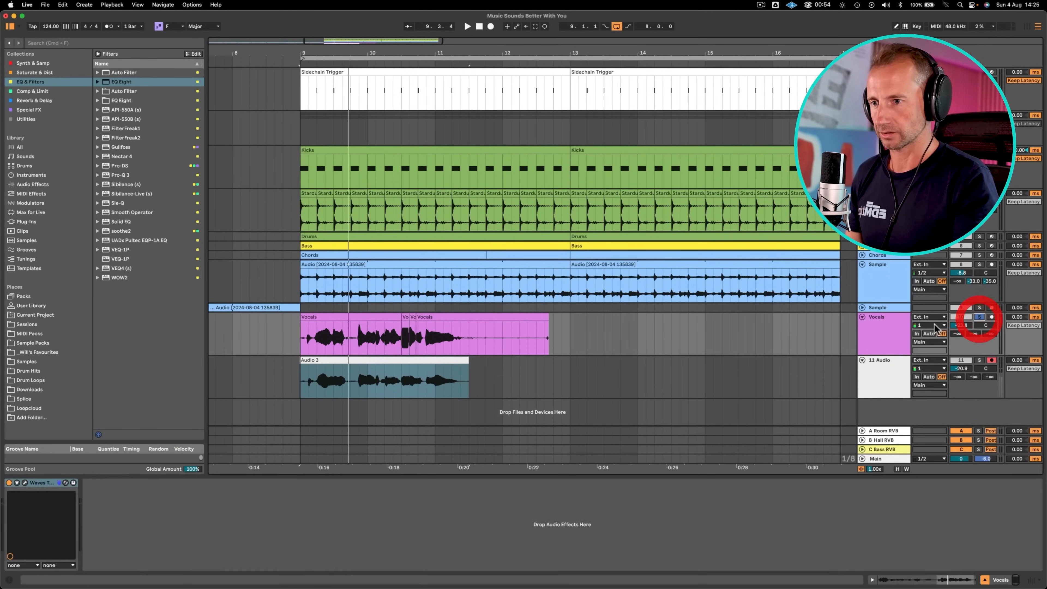
{"action": "left_click_drag", "start_coordinate": [272, 500], "coordinate": [257, 533]}
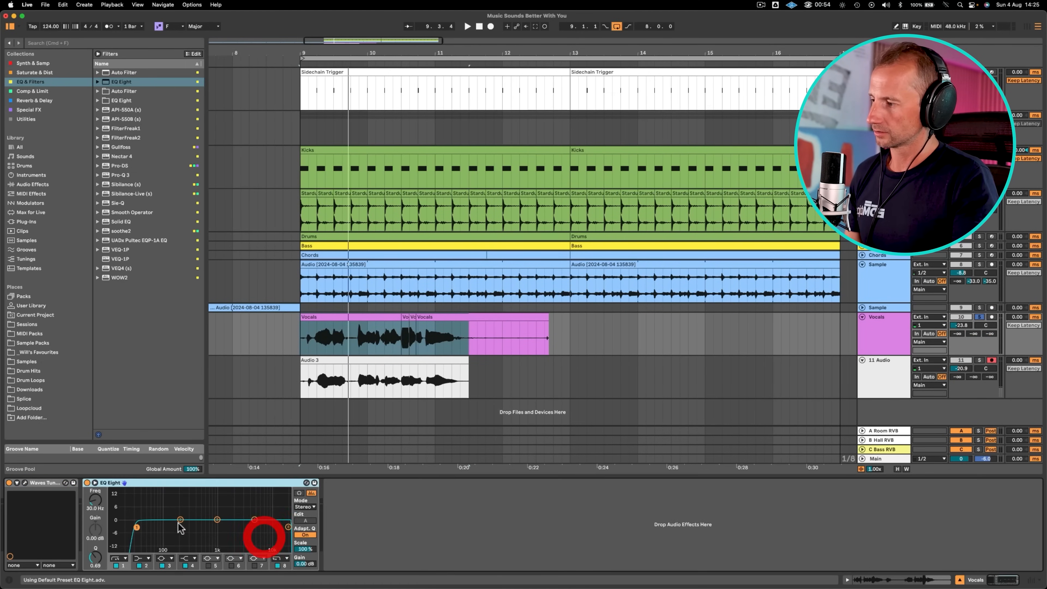
{"action": "key", "text": "space"}
{"action": "left_click_drag", "start_coordinate": [171, 527], "coordinate": [202, 531]}
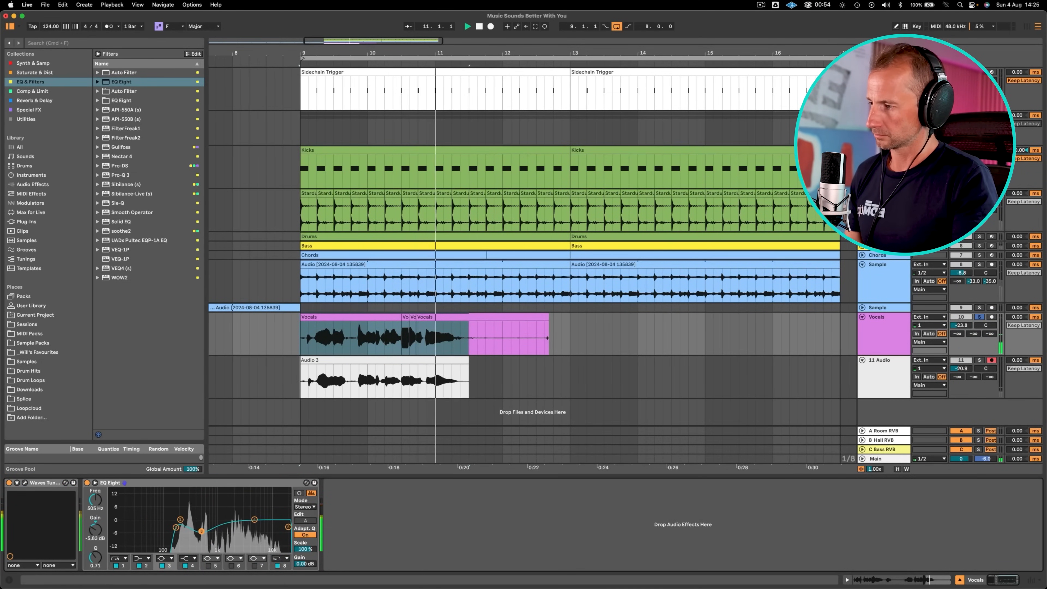
{"action": "key", "text": "space"}
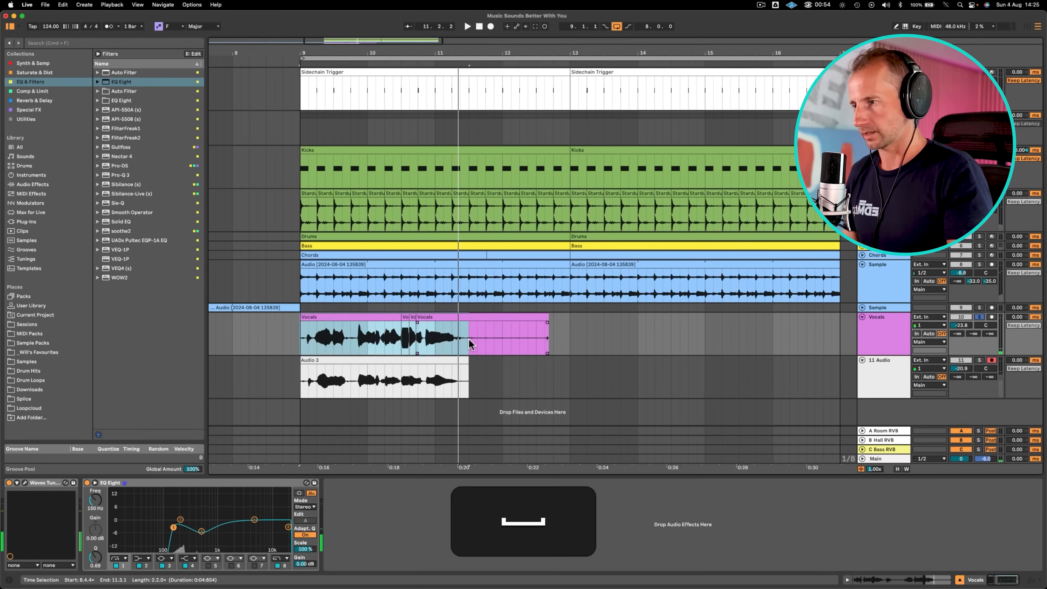
- Delete the silent tail of the last Vocals clip so it ends at 11.3.1
{"action": "left_click_drag", "start_coordinate": [469, 339], "coordinate": [549, 336]}
{"action": "key", "text": "BackSpace"}
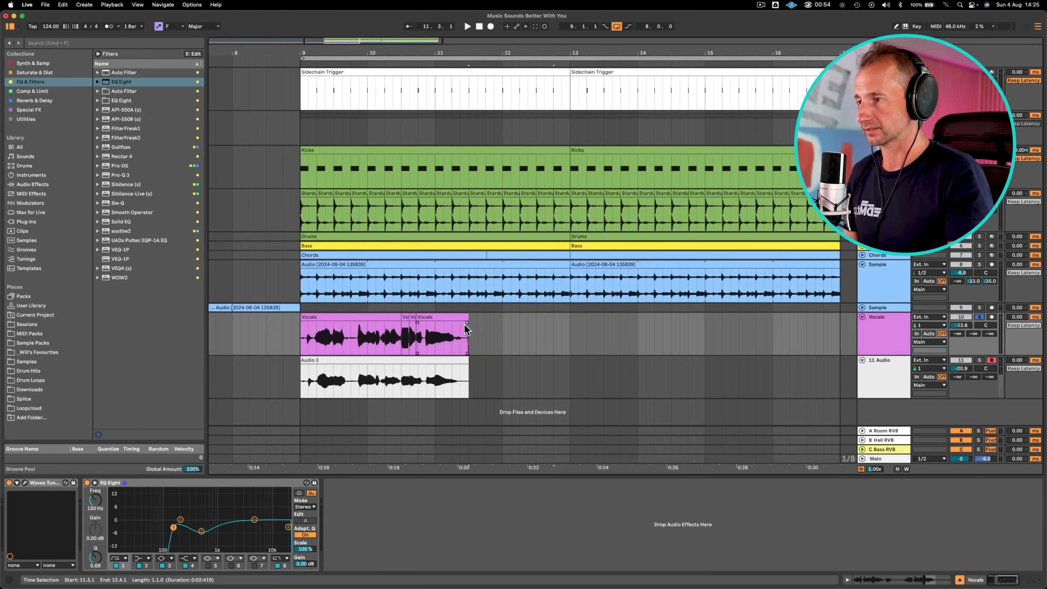
{"action": "left_click_drag", "start_coordinate": [467, 322], "coordinate": [465, 323]}
- Copy the Main bus's Glue Compressor onto the Vocals track after EQ Eight and lower its threshold to -36.7 dB during playback
{"action": "key", "text": "super+c"}
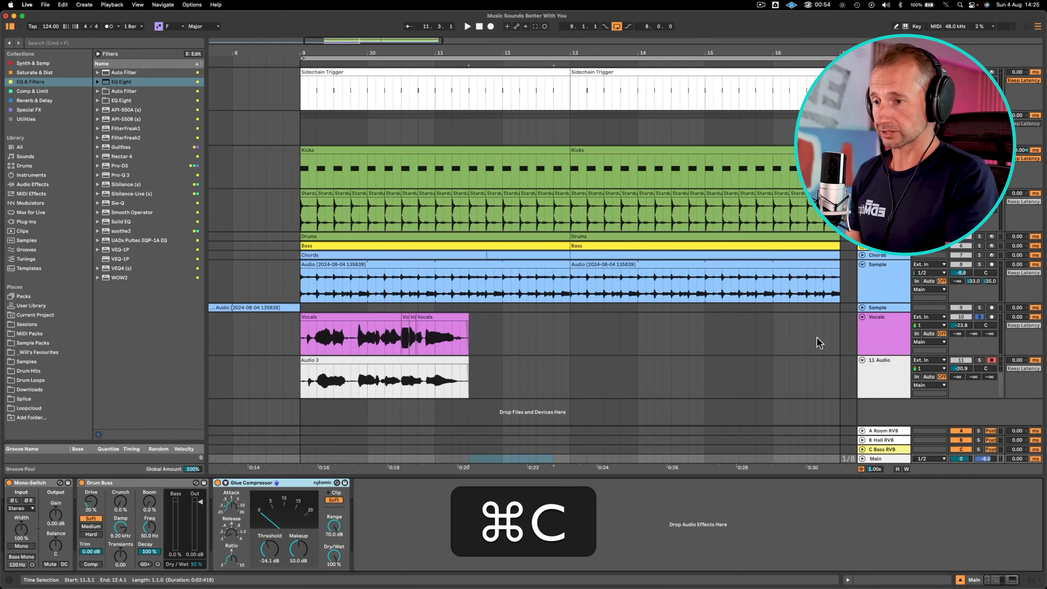
{"action": "left_click", "coordinate": [874, 340]}
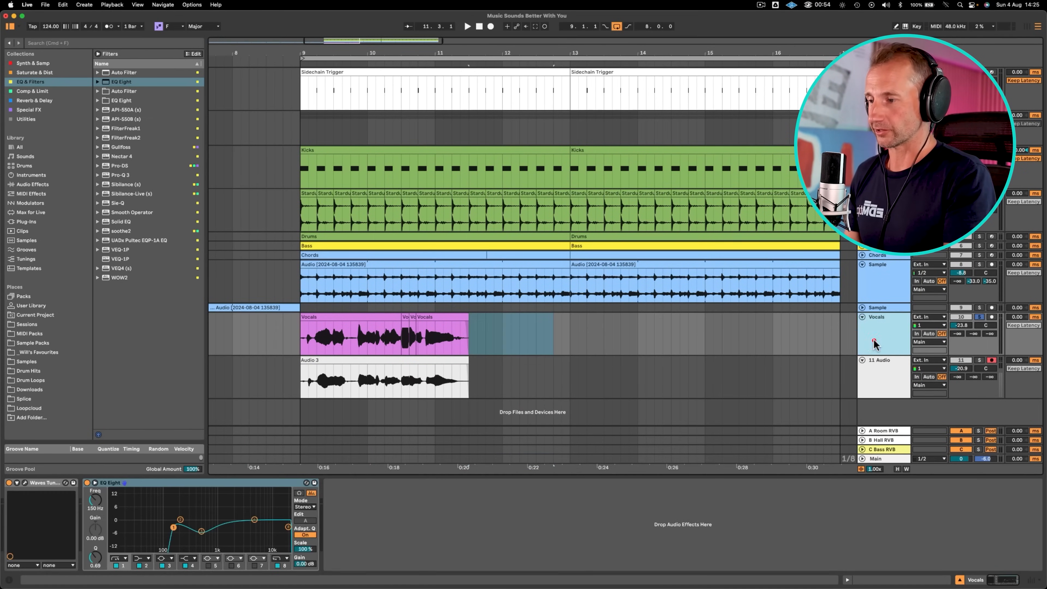
{"action": "left_click", "coordinate": [461, 500]}
{"action": "key", "text": "super+v"}
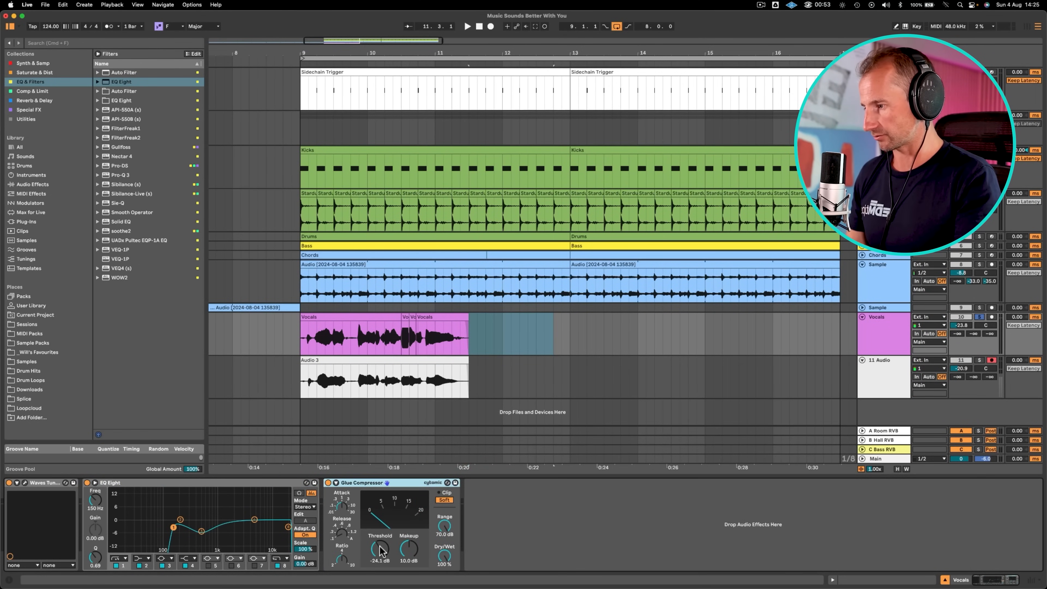
{"action": "key", "text": "space"}
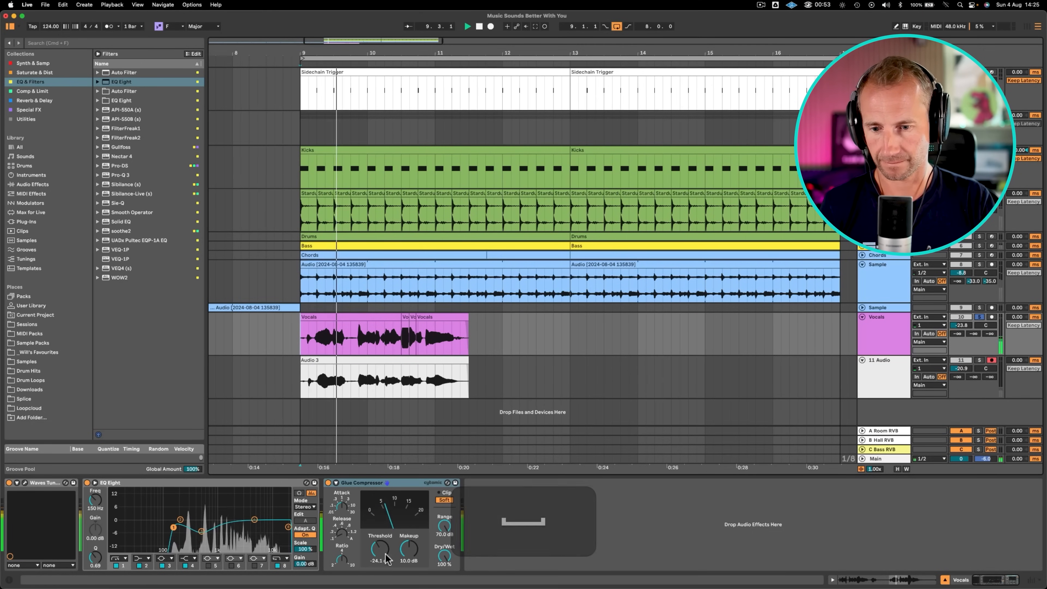
{"action": "left_click_drag", "start_coordinate": [385, 554], "coordinate": [386, 560]}
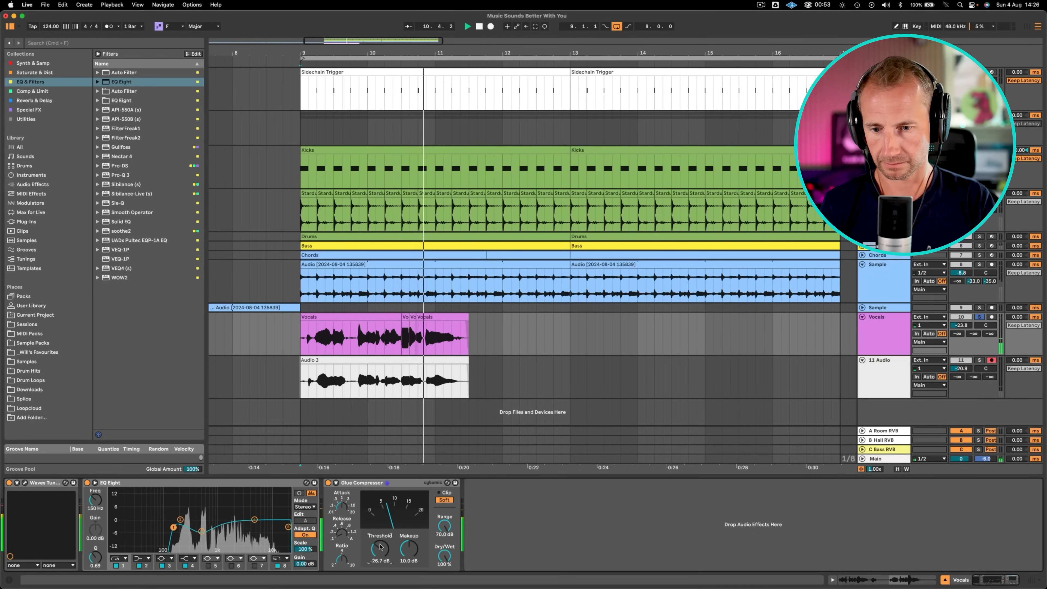
- Copy the Vocals track's Glue Compressor onto the 11 Audio track after its EQ Eight
{"action": "left_click", "coordinate": [402, 482]}
{"action": "key", "text": "super+c"}
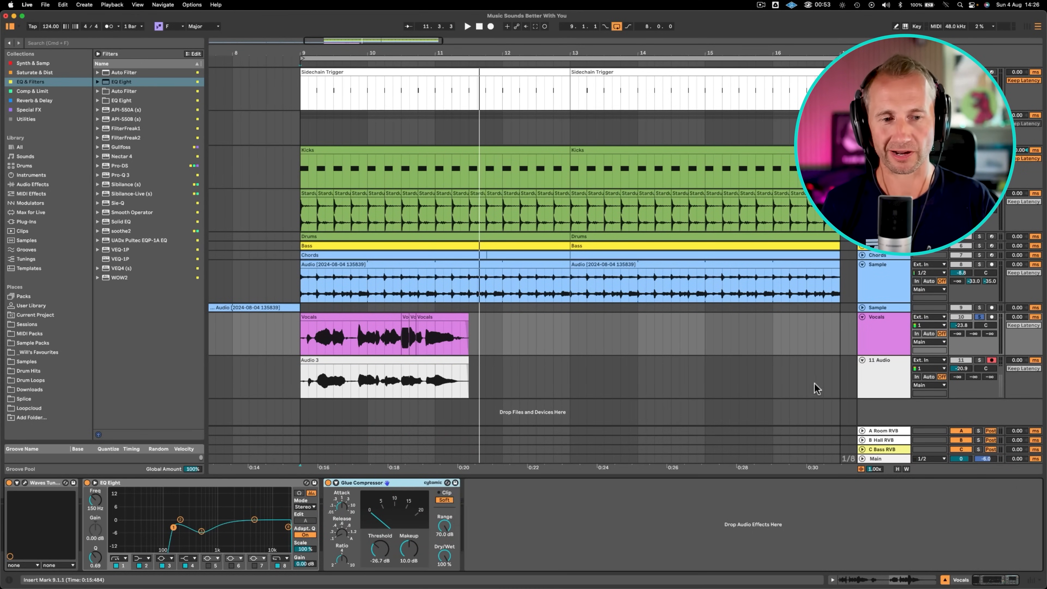
{"action": "left_click", "coordinate": [877, 383]}
{"action": "left_click", "coordinate": [480, 543]}
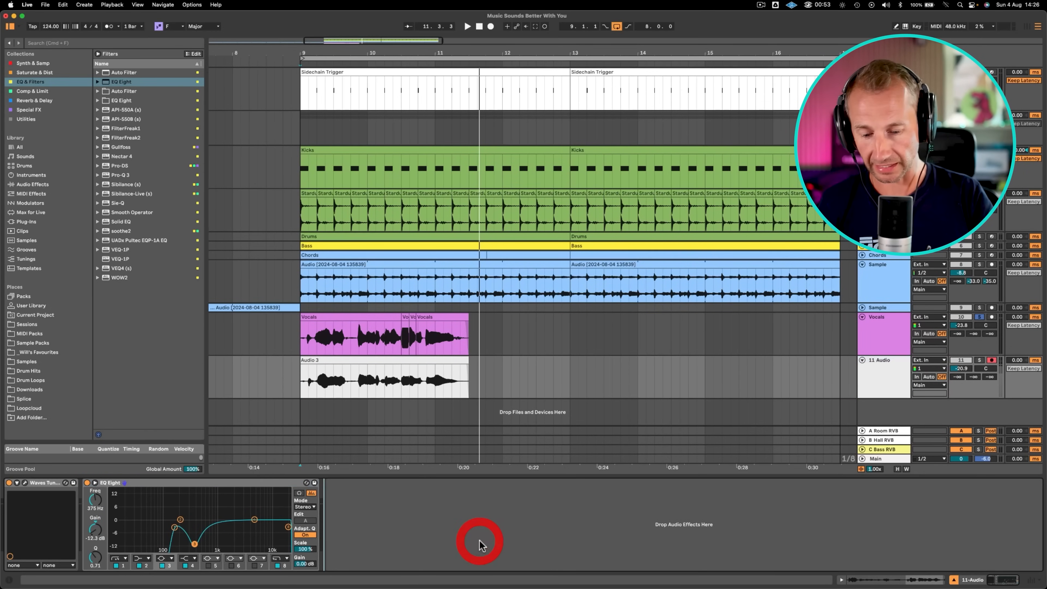
{"action": "key", "text": "super+v"}
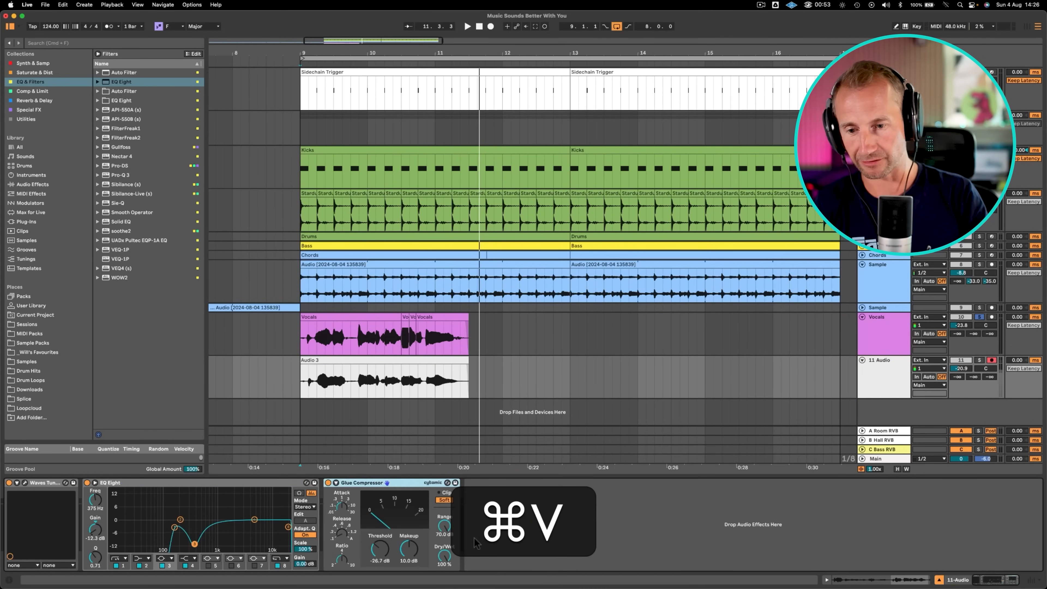
- Audition the 11 Audio track in solo and lower its volume to -34.7 dB
{"action": "left_click", "coordinate": [299, 375]}
{"action": "key", "text": "space"}
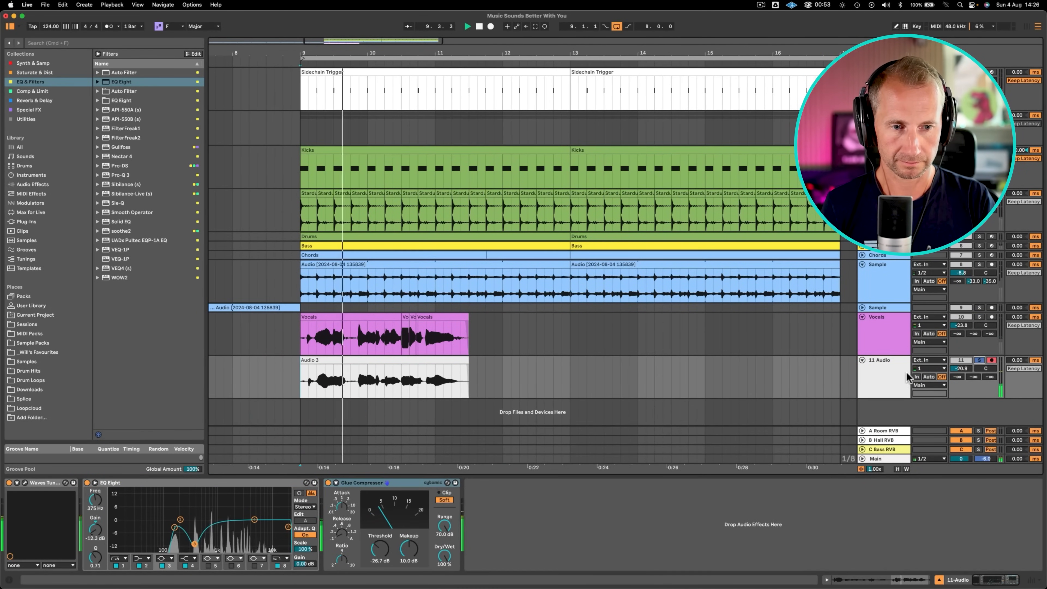
{"action": "left_click", "coordinate": [979, 361]}
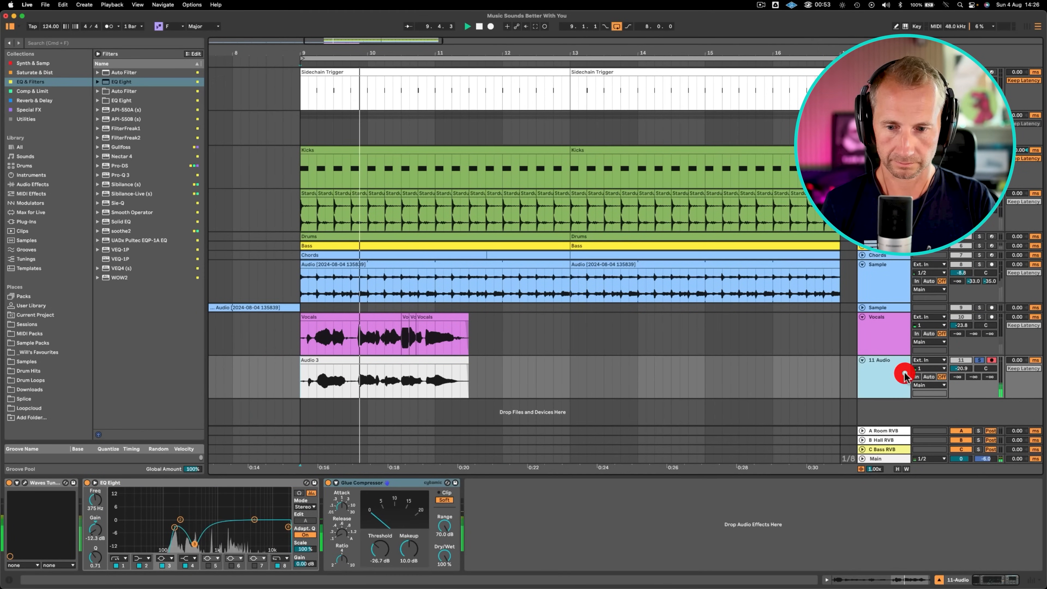
{"action": "left_click", "coordinate": [961, 372]}
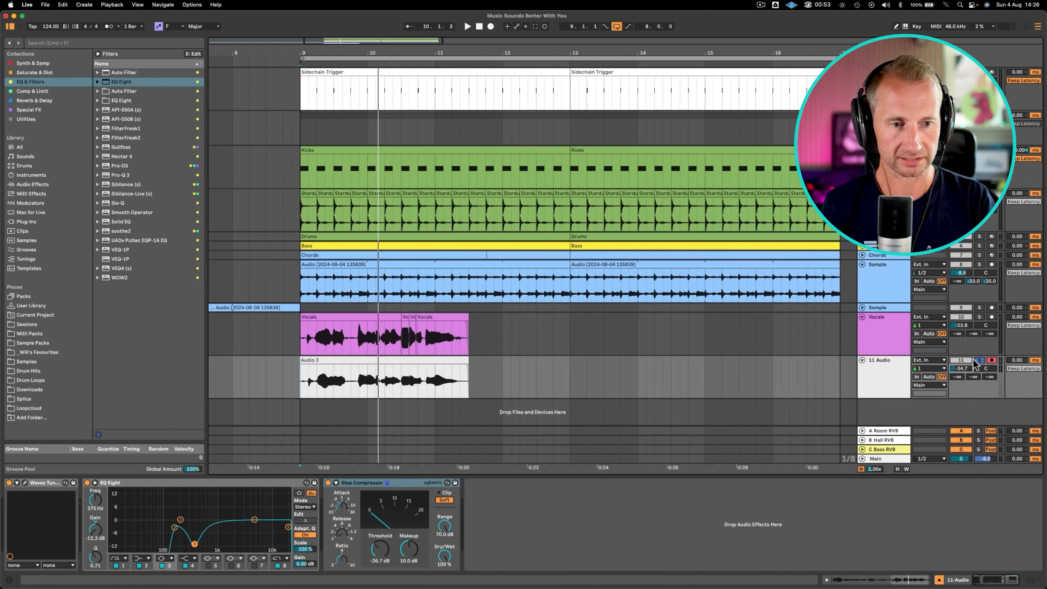
- Add the Chorus Classic preset of Chorus-Ensemble to the Vocals track after the Glue Compressor
{"action": "left_click", "coordinate": [861, 329]}
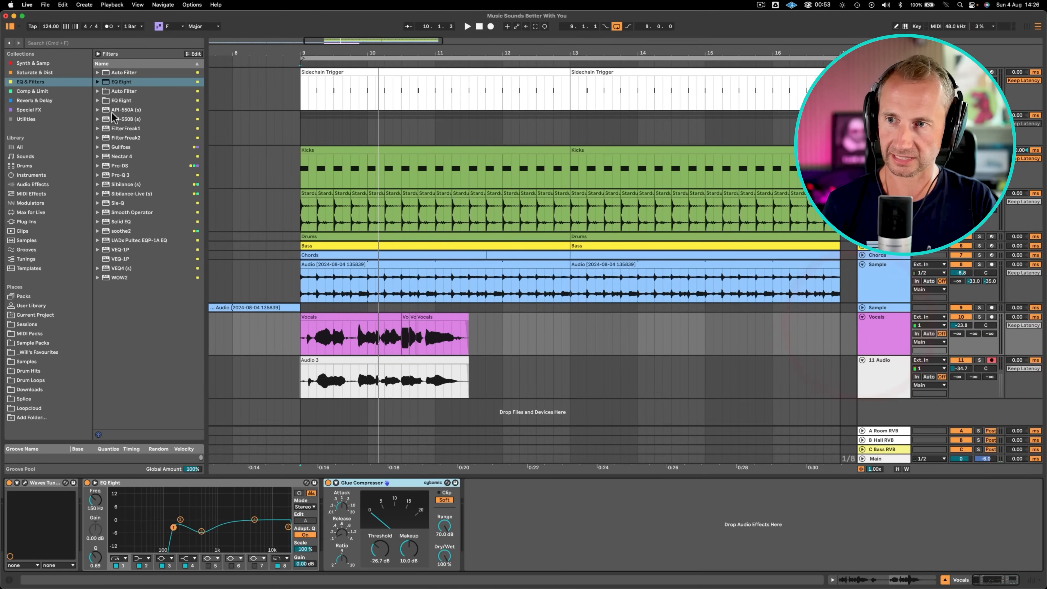
{"action": "left_click", "coordinate": [29, 110]}
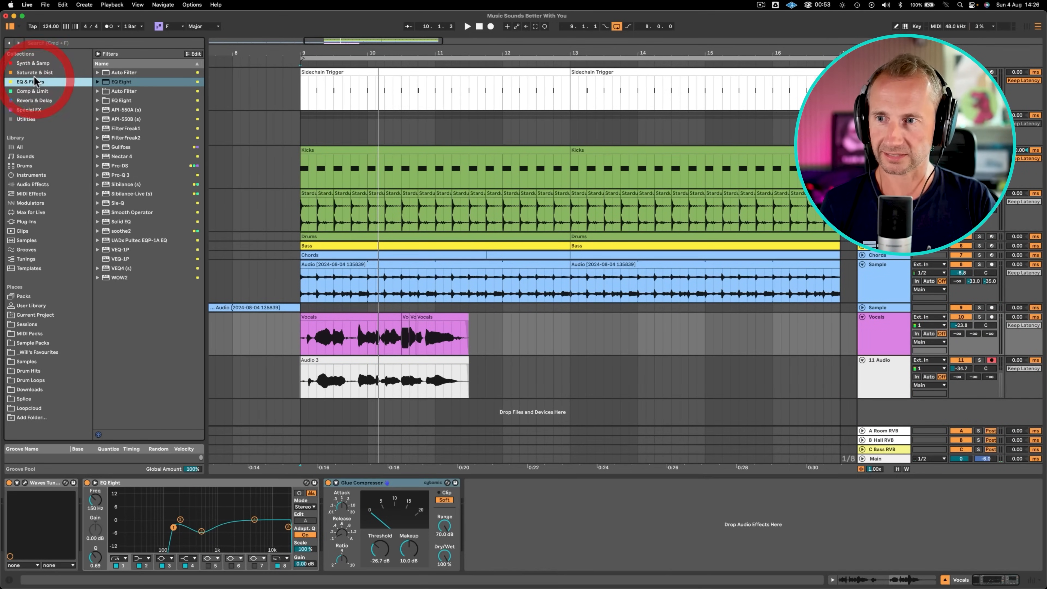
{"action": "key", "text": "Right"}
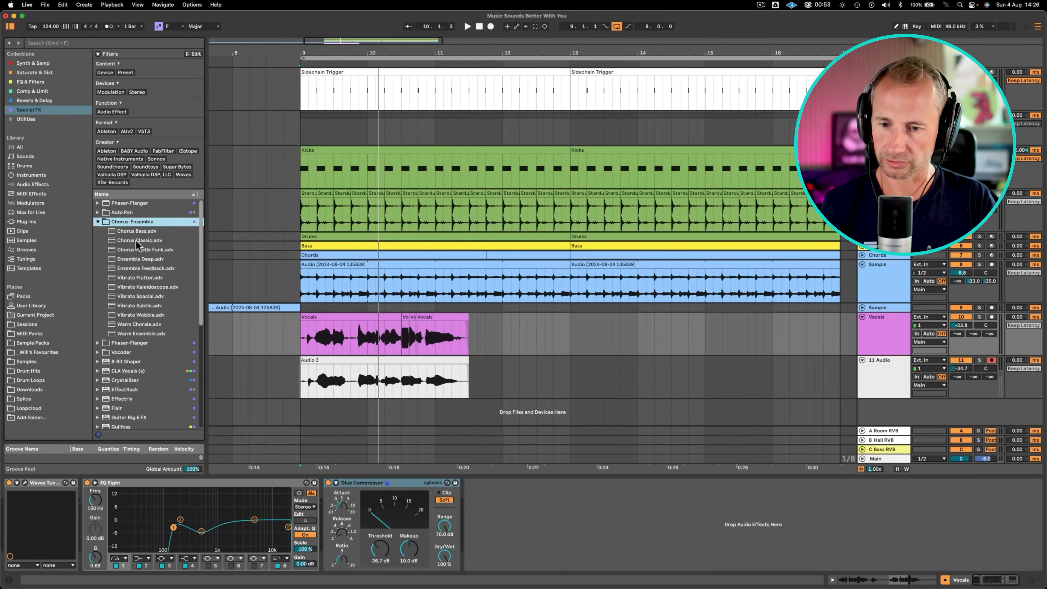
{"action": "mouse_move", "coordinate": [136, 241]}
{"action": "left_mouse_down"}
{"action": "mouse_move", "coordinate": [253, 454]}
{"action": "mouse_move", "coordinate": [333, 504]}
{"action": "mouse_move", "coordinate": [464, 515]}
{"action": "left_mouse_up"}
- Play the mix, boost the Vocals EQ band 4 by 6.80 dB at 3.52 kHz and raise the track's send A to -0.3 dB
{"action": "key", "text": "space"}
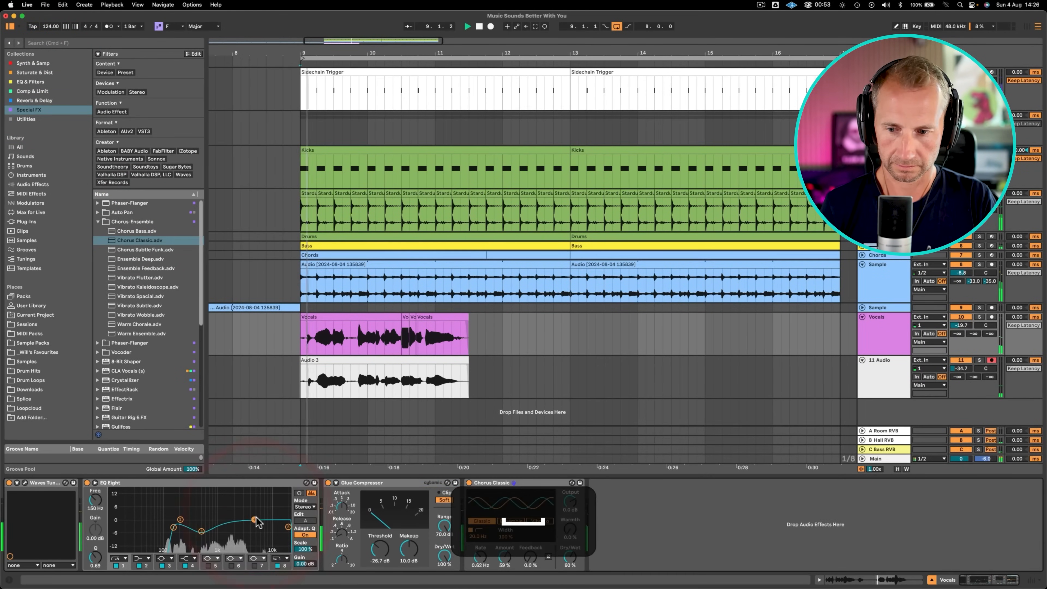
{"action": "mouse_move", "coordinate": [255, 519]}
{"action": "left_mouse_down"}
{"action": "mouse_move", "coordinate": [256, 500]}
{"action": "mouse_move", "coordinate": [245, 502]}
{"action": "left_mouse_up"}
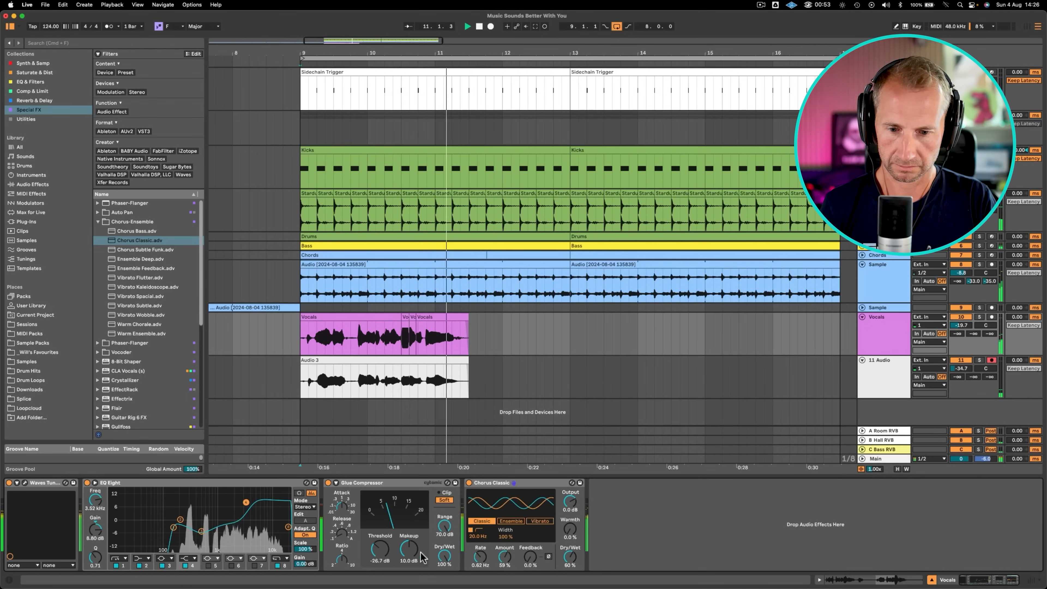
{"action": "mouse_move", "coordinate": [958, 334]}
{"action": "left_mouse_down"}
{"action": "mouse_move", "coordinate": [957, 297]}
{"action": "mouse_move", "coordinate": [961, 335]}
{"action": "left_mouse_up"}
{"action": "key", "text": "space"}
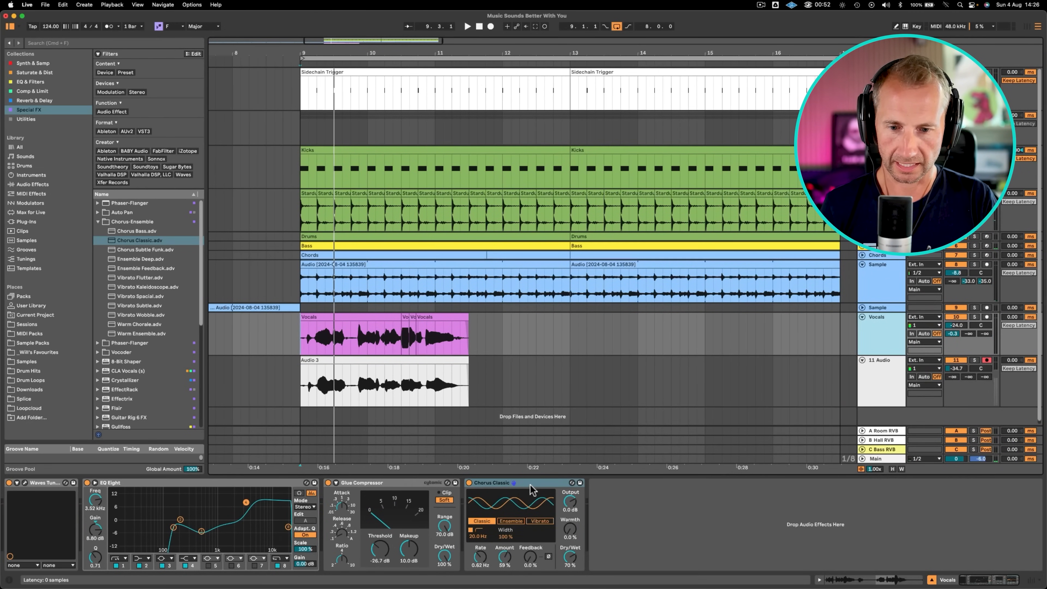
- Copy the Chorus Classic device from the Vocals track onto the end of the 11 Audio track's effects
{"action": "left_click", "coordinate": [531, 487]}
{"action": "key", "text": "super+c"}
{"action": "left_click", "coordinate": [870, 388]}
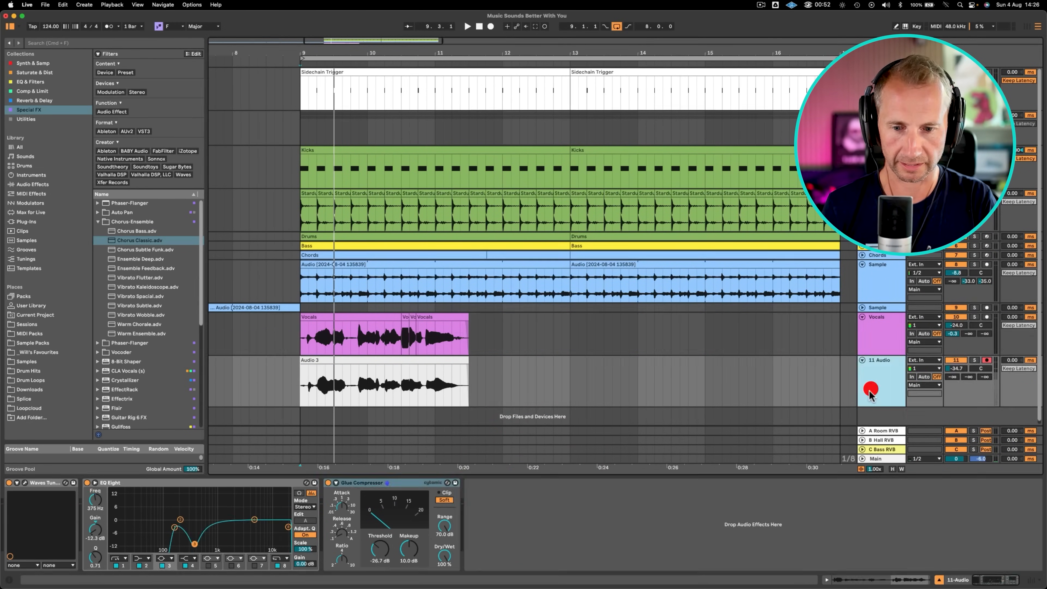
{"action": "left_click", "coordinate": [657, 510]}
{"action": "key", "text": "super+v"}
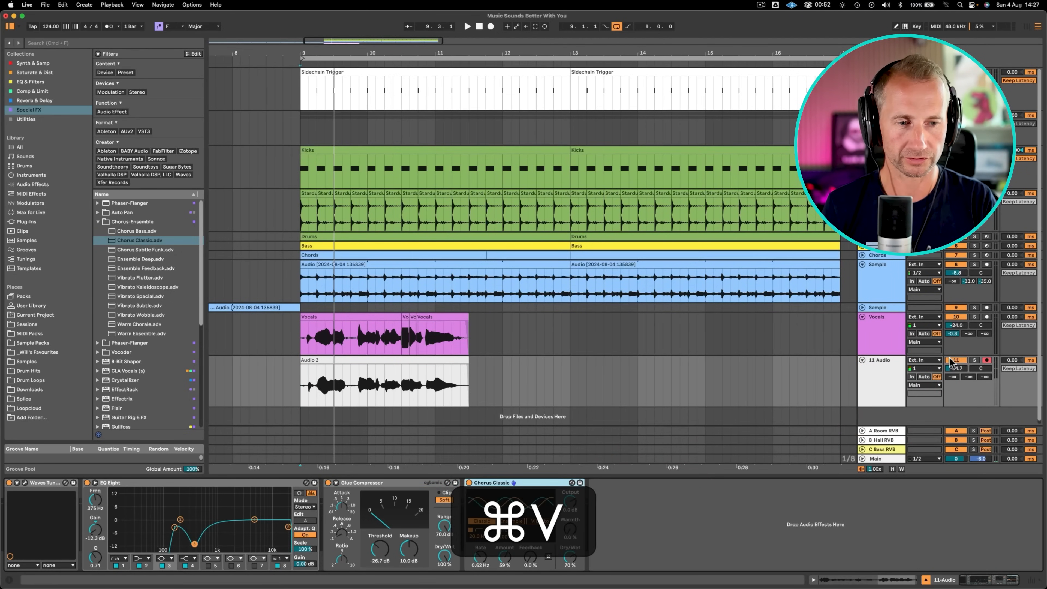
- Set the 11 Audio track's volume to -28.0 dB against the mix and solo both vocal tracks
{"action": "mouse_move", "coordinate": [950, 363]}
{"action": "left_mouse_down"}
{"action": "mouse_move", "coordinate": [950, 346]}
{"action": "mouse_move", "coordinate": [956, 365]}
{"action": "left_mouse_up"}
{"action": "key", "text": "space"}
{"action": "key", "text": "space"}
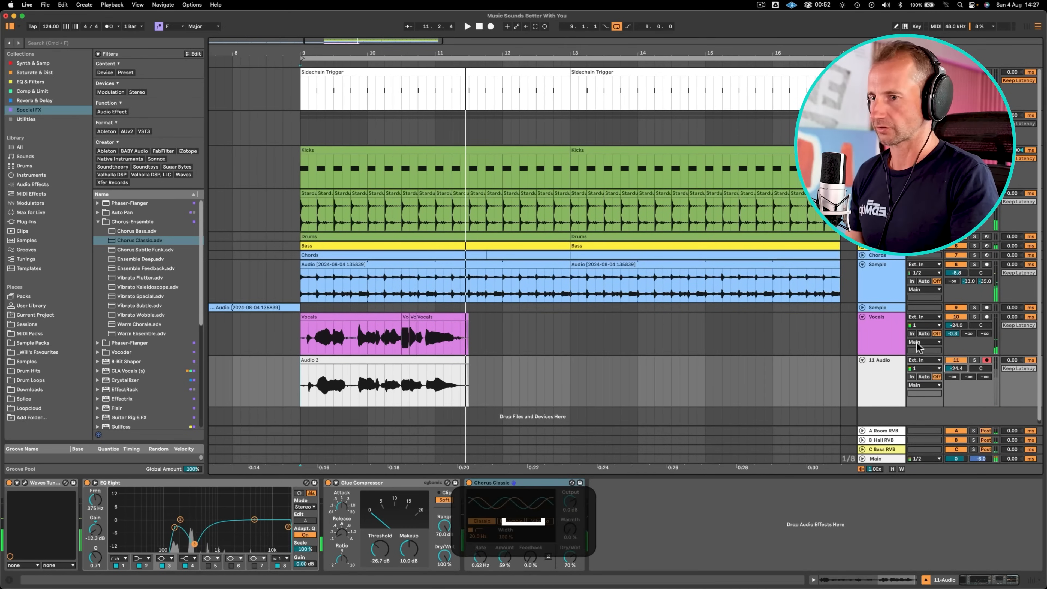
{"action": "left_click", "coordinate": [975, 317]}
{"action": "left_click", "coordinate": [975, 360], "text": "super"}
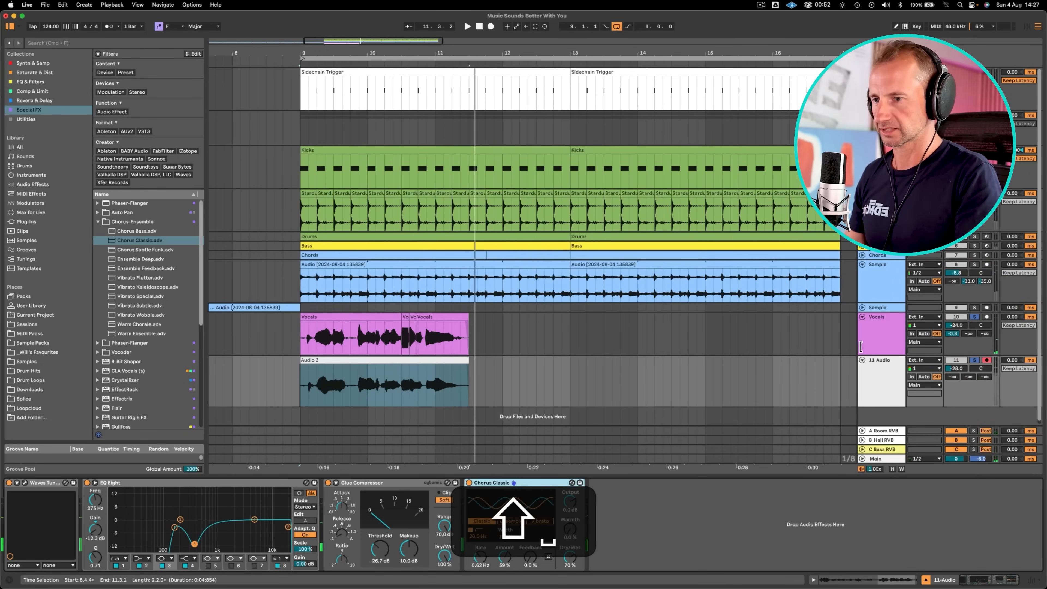
- Group the Vocals and 11 Audio tracks together
{"action": "left_click", "coordinate": [867, 330]}
{"action": "left_click", "coordinate": [865, 384], "text": "shift"}
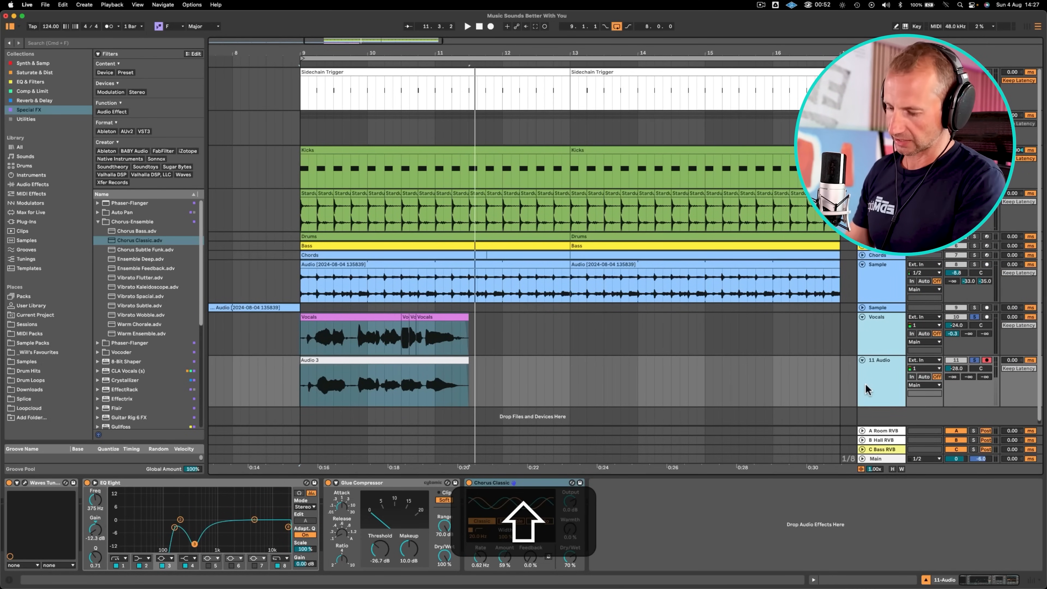
{"action": "key", "text": "shift+super+g"}
{"action": "key", "text": "super+g"}
- Copy the sidechain Compressor from the Bass track onto the new vocal group
{"action": "left_click", "coordinate": [868, 293]}
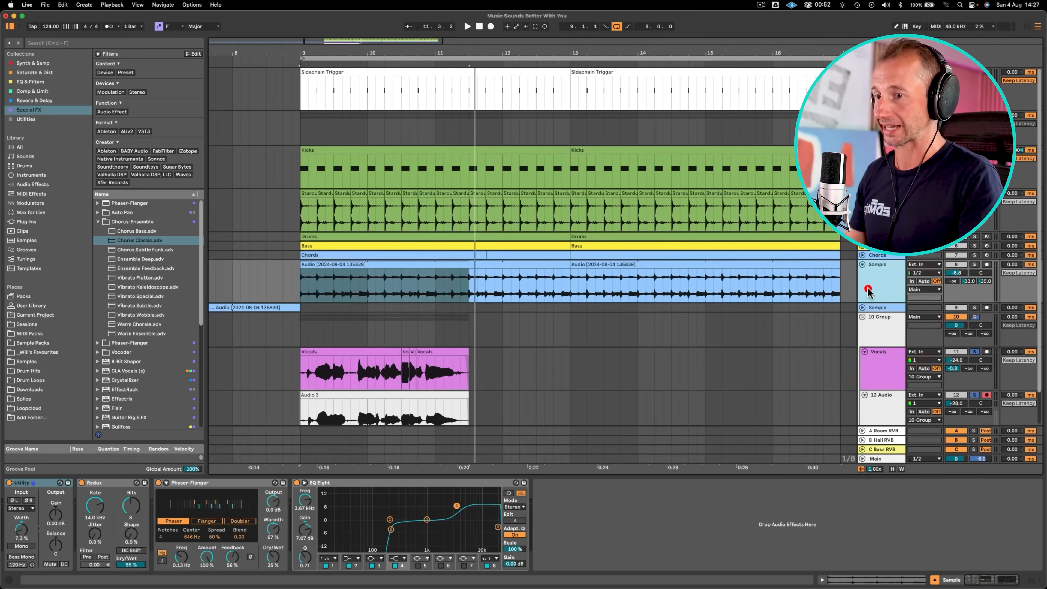
{"action": "key", "text": "Up"}
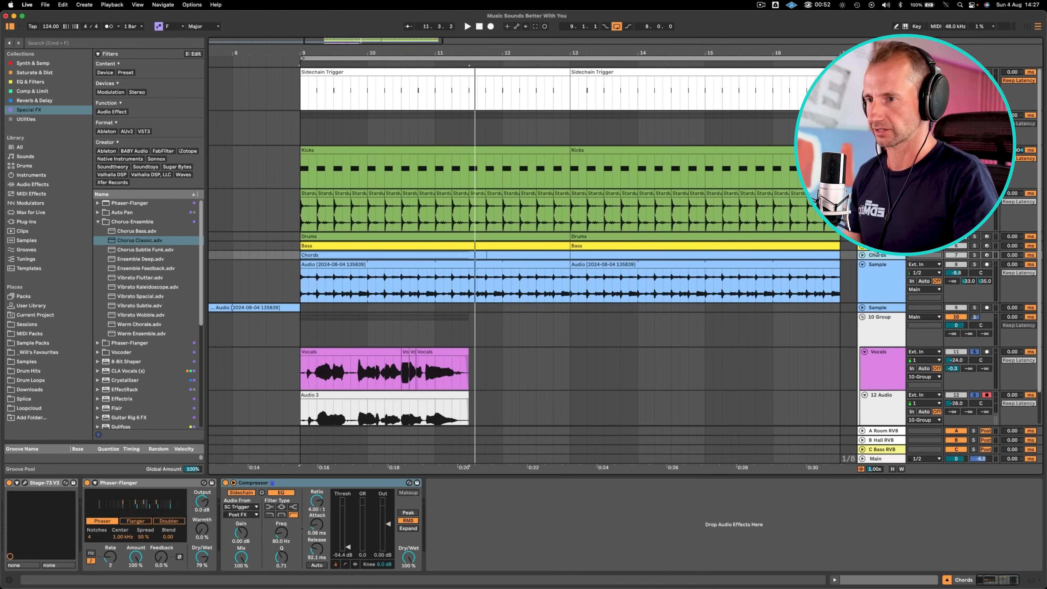
{"action": "key", "text": "Up"}
{"action": "left_click", "coordinate": [823, 483]}
{"action": "key", "text": "super+c"}
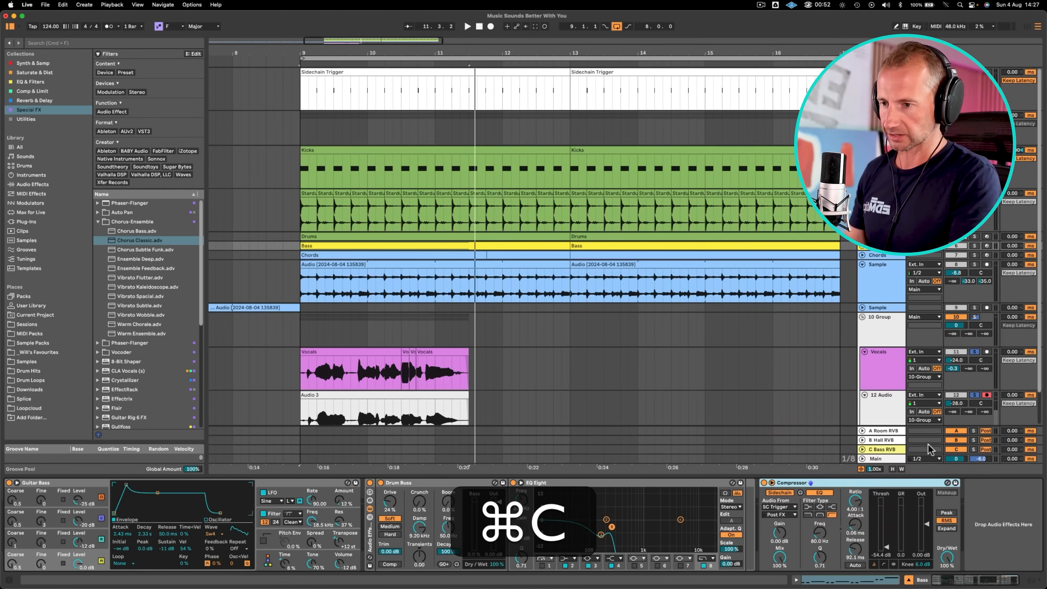
{"action": "left_click", "coordinate": [870, 326]}
{"action": "left_click", "coordinate": [598, 502]}
{"action": "key", "text": "super+v"}
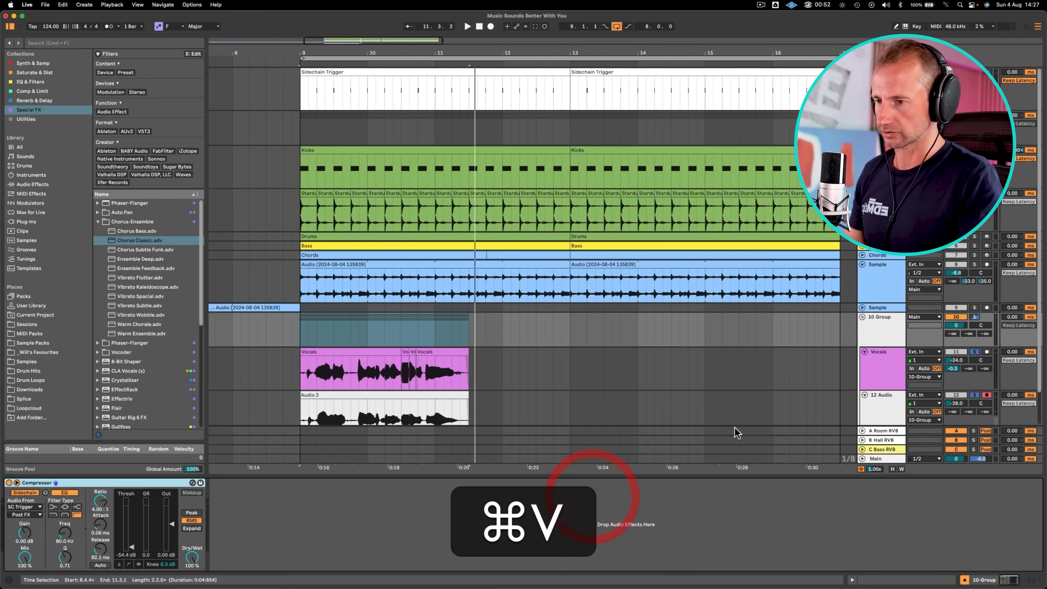
- Raise the vocal group's Compressor threshold during playback and set the group's volume to 6.0 dB
{"action": "key", "text": "space"}
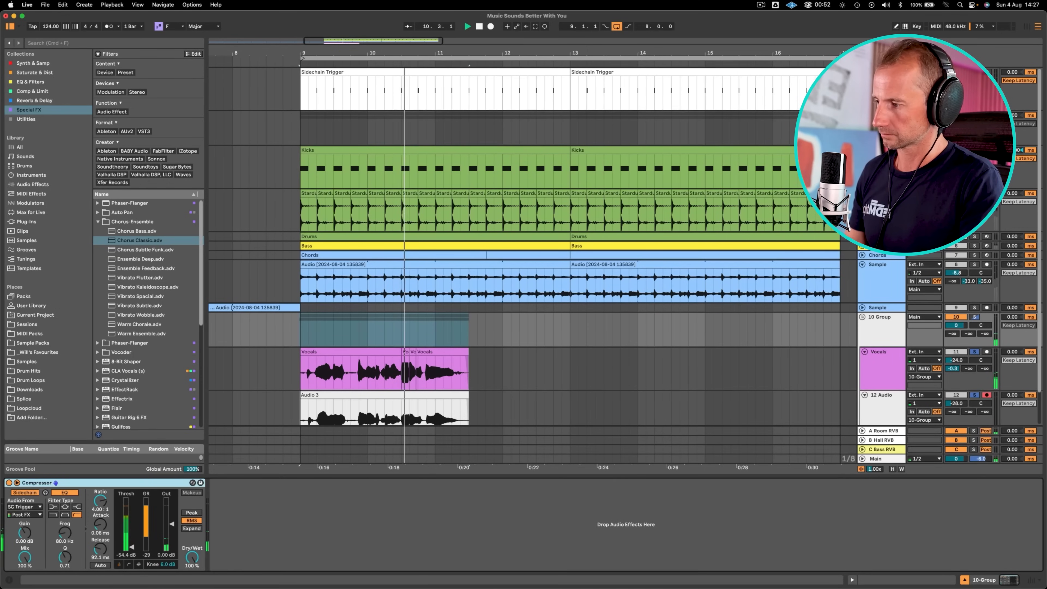
{"action": "left_click_drag", "start_coordinate": [131, 557], "coordinate": [131, 534]}
{"action": "key", "text": "space"}
{"action": "key", "text": "space"}
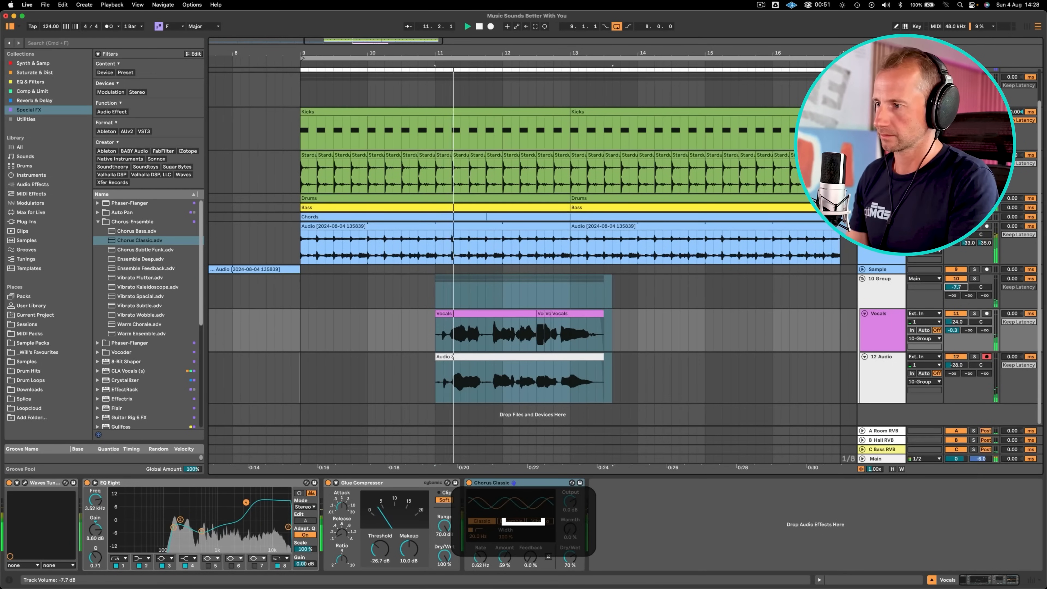
{"action": "left_click_drag", "start_coordinate": [956, 288], "coordinate": [957, 268]}
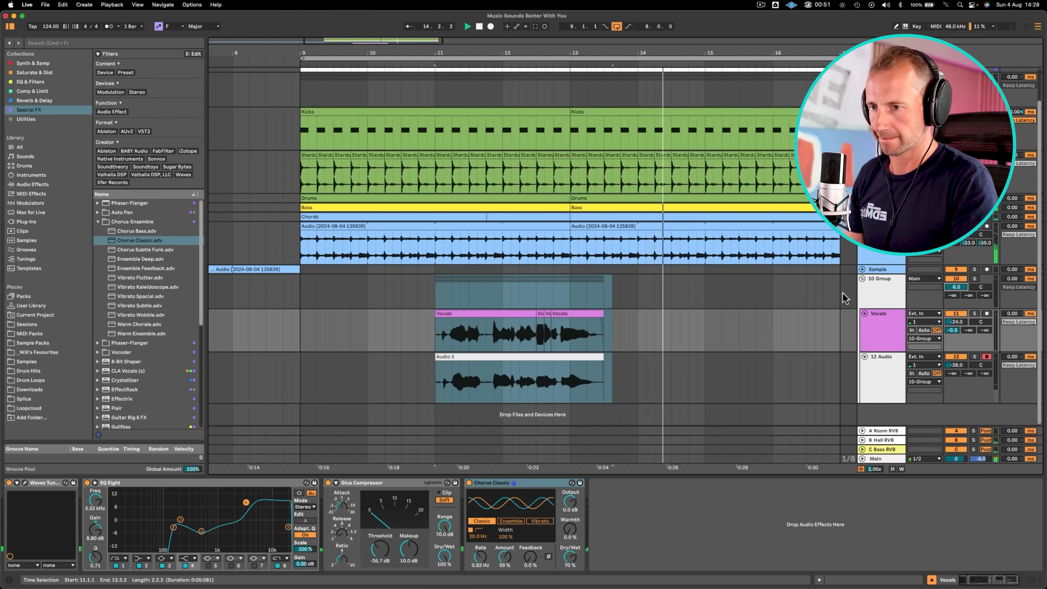
- Reset the vocal group's volume to 0 dB and set Vocals to -16.1 dB and 12 Audio to -23.2 dB during playback
{"action": "left_click", "coordinate": [810, 298]}
{"action": "key", "text": "space"}
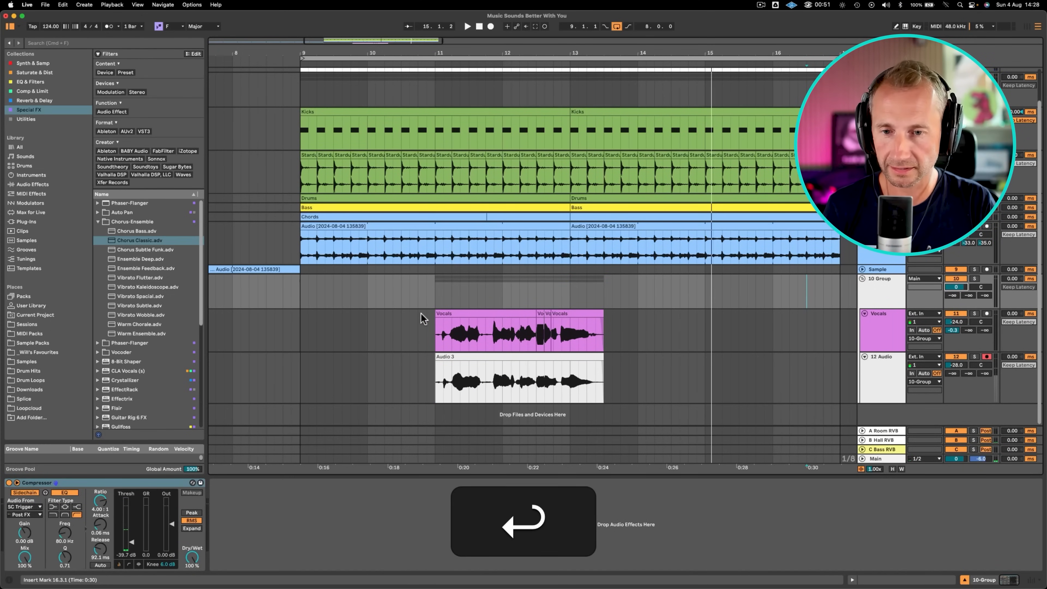
{"action": "left_click", "coordinate": [420, 315]}
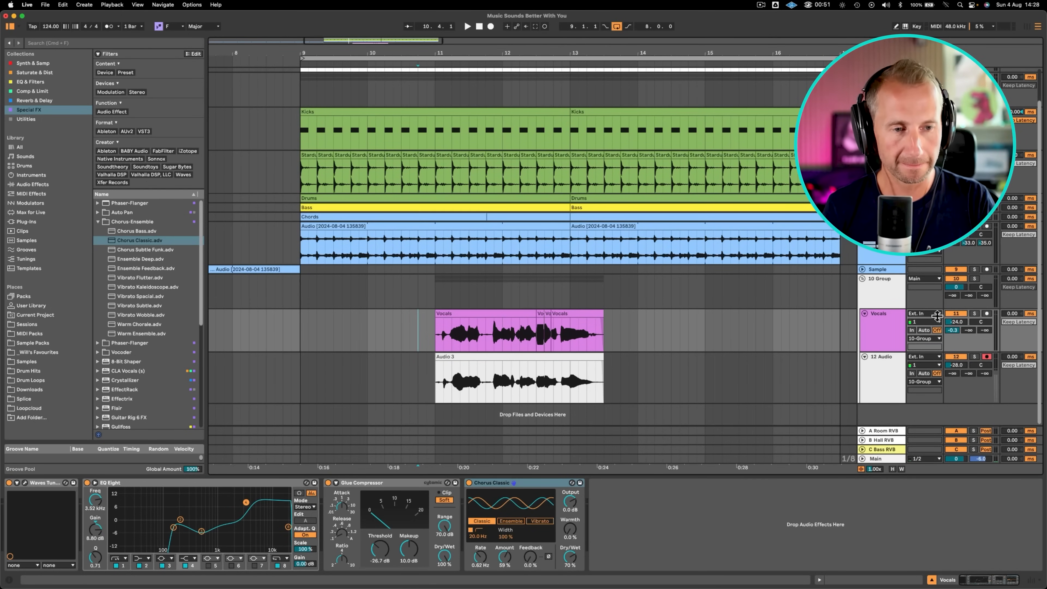
{"action": "key", "text": "space"}
- Rename the vocal group VOX and save the set
{"action": "left_click", "coordinate": [883, 288]}
{"action": "key", "text": "shift+super+r"}
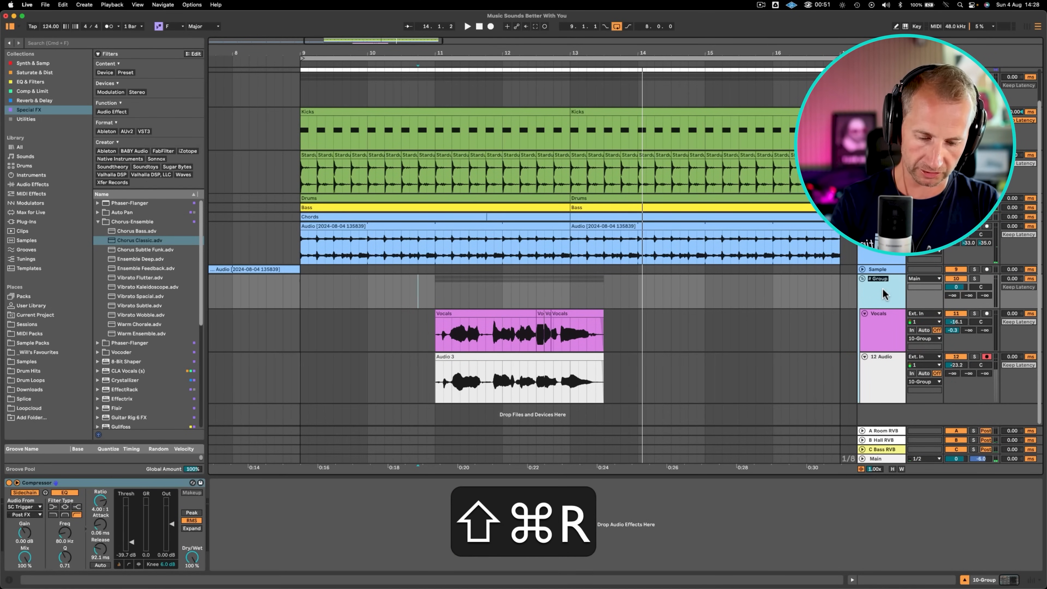
{"action": "type", "text": "VOX"}
{"action": "key", "text": "shift+Return"}
{"action": "key", "text": "super+Return"}
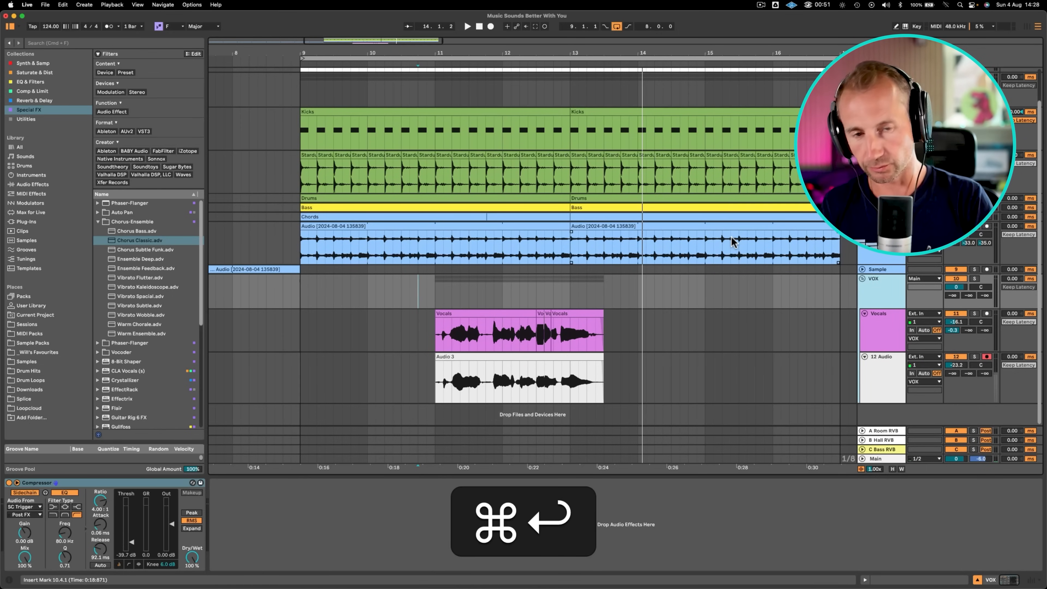
{"action": "key", "text": "super+s"}
- Insert an EQ Eight before the Main track's Glue Compressor and boost the highs 4.34 dB at 4.17 kHz
{"action": "left_click_drag", "start_coordinate": [604, 55], "coordinate": [604, 17]}
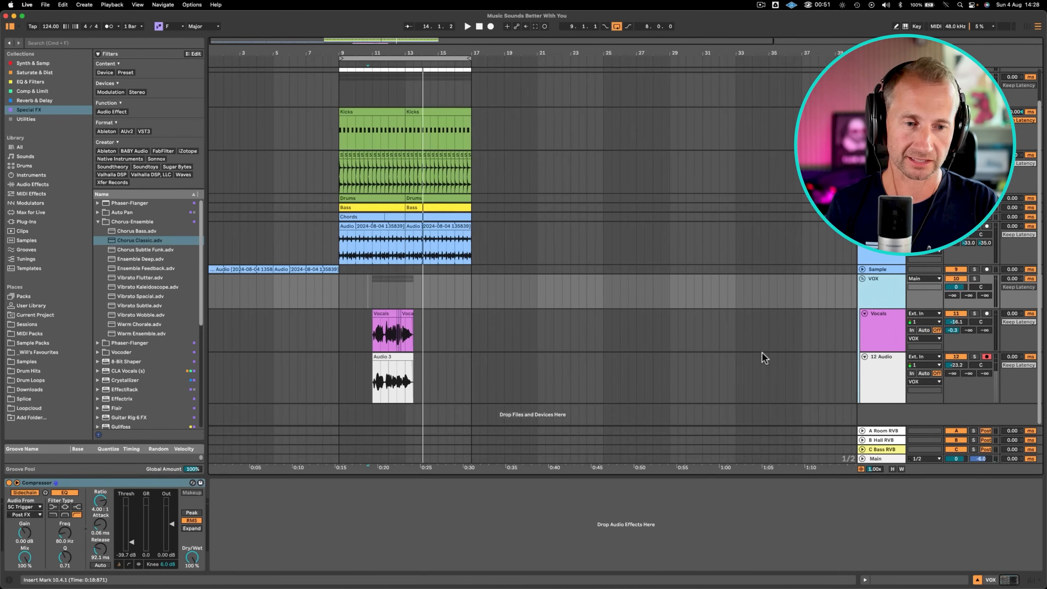
{"action": "left_click", "coordinate": [887, 459]}
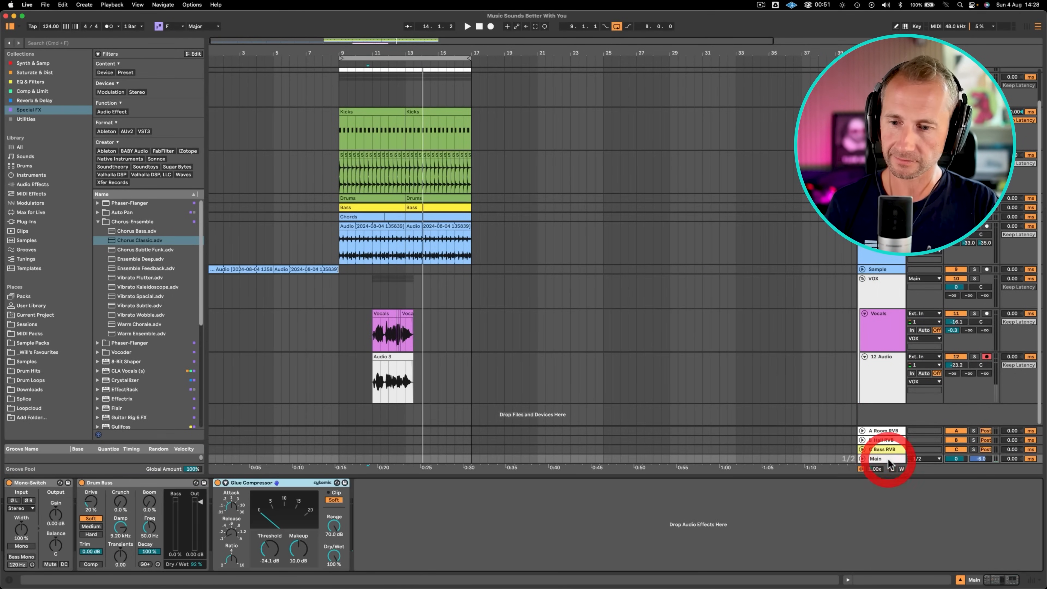
{"action": "left_click", "coordinate": [621, 493]}
{"action": "left_click", "coordinate": [43, 78]}
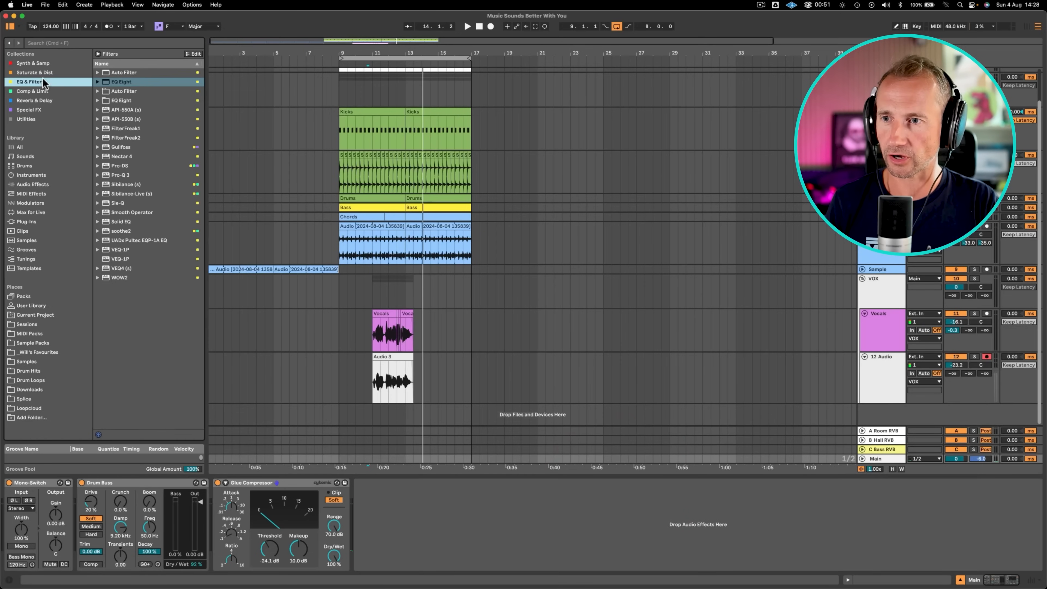
{"action": "left_click_drag", "start_coordinate": [112, 81], "coordinate": [213, 526]}
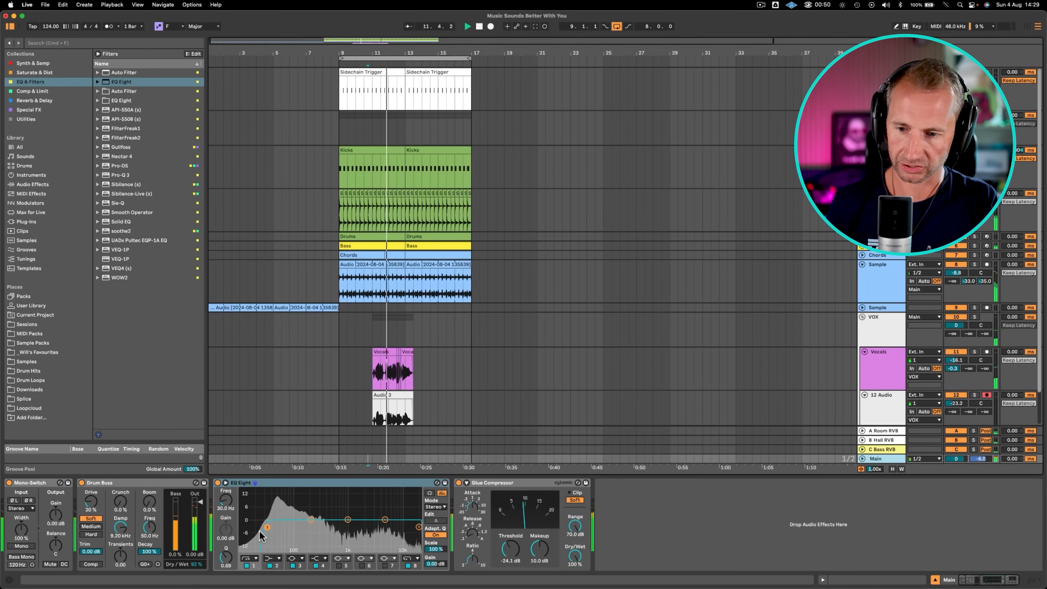
{"action": "left_click_drag", "start_coordinate": [267, 527], "coordinate": [381, 511]}
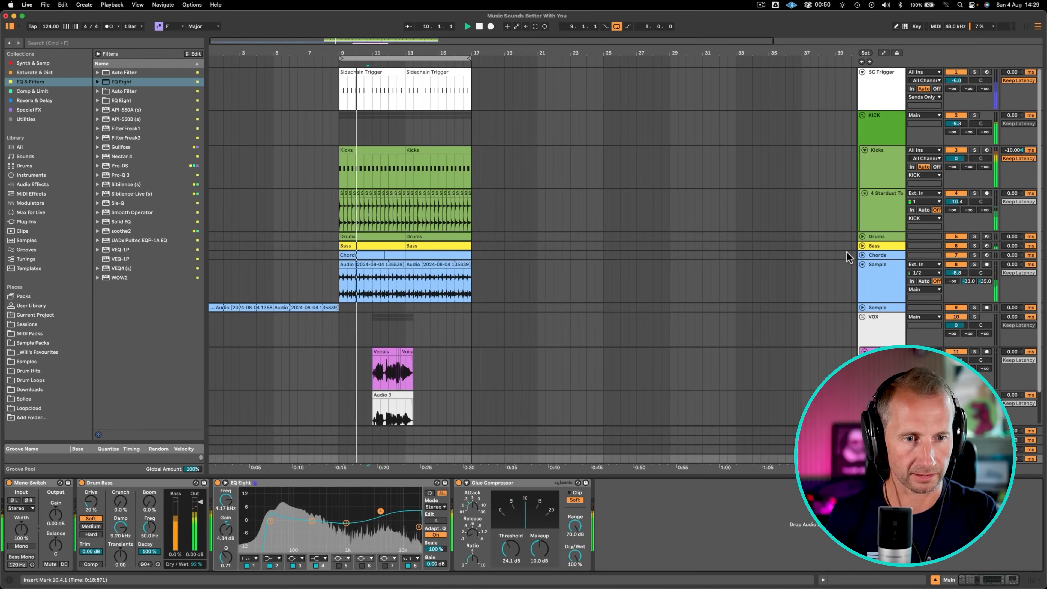
{"action": "left_click", "coordinate": [954, 80]}
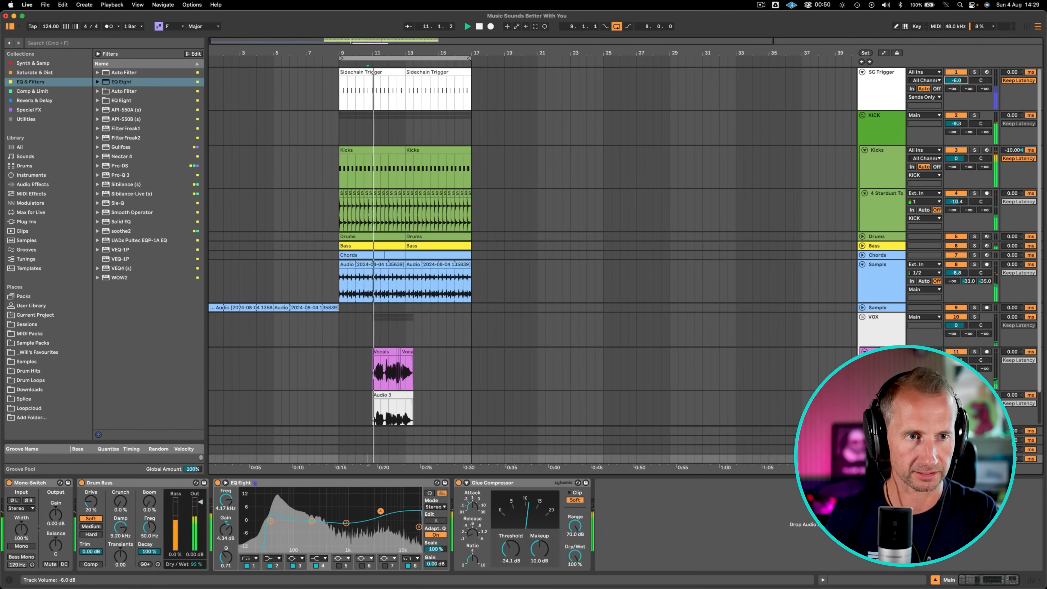
{"action": "key", "text": "super+z"}
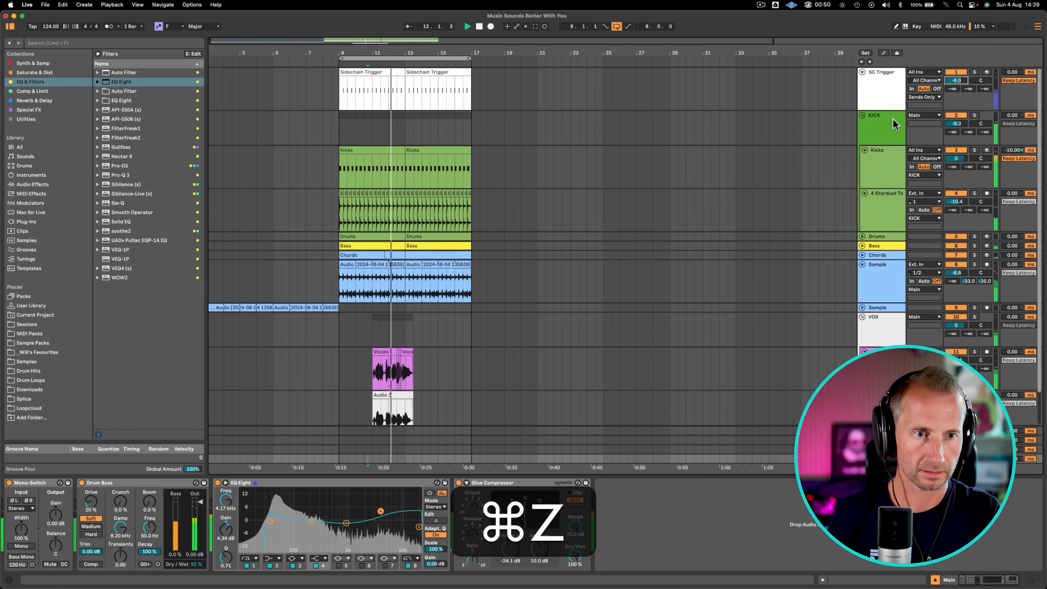
- Stop playback and delete the Drums track between the KICK group and the Bass track
{"action": "left_click", "coordinate": [891, 122]}
{"action": "key", "text": "shift+space"}
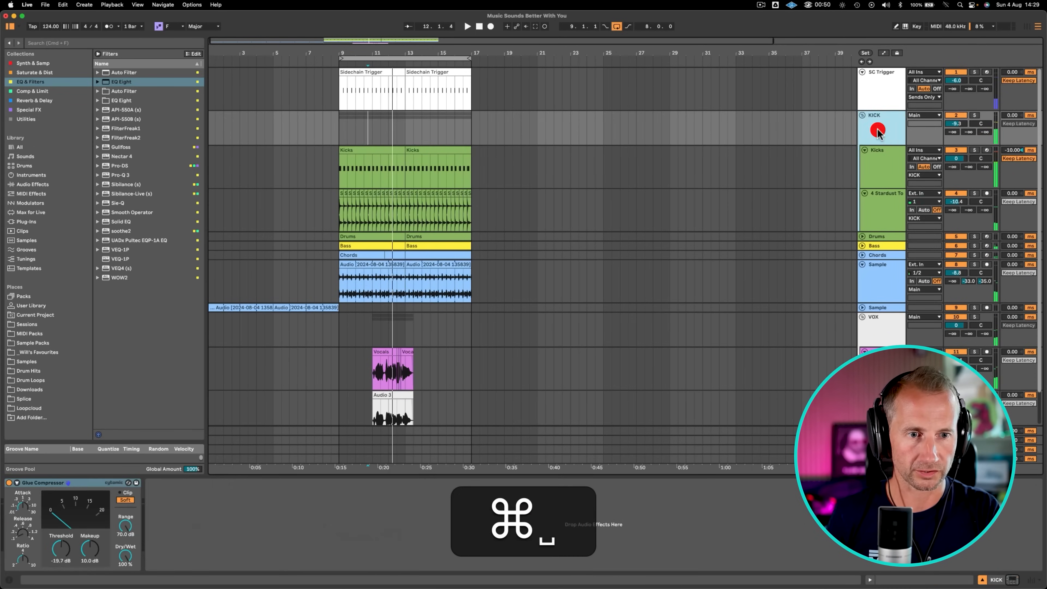
{"action": "left_click", "coordinate": [885, 242], "text": "shift+super"}
{"action": "key", "text": "super+BackSpace"}
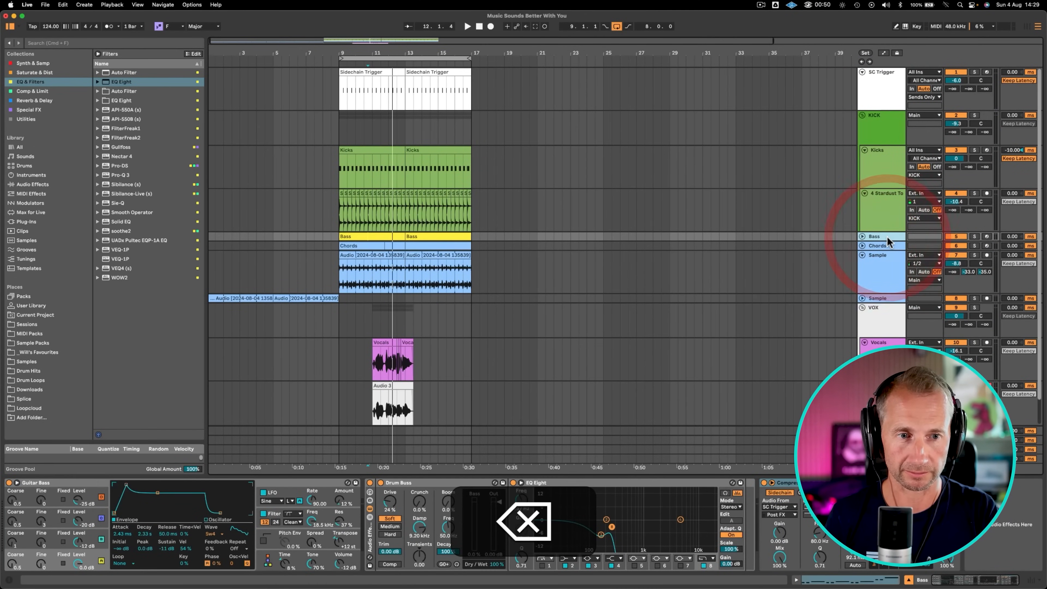
- Group the KICK group and the Bass track together
{"action": "left_click", "coordinate": [880, 139], "text": "shift"}
{"action": "key", "text": "super+g"}
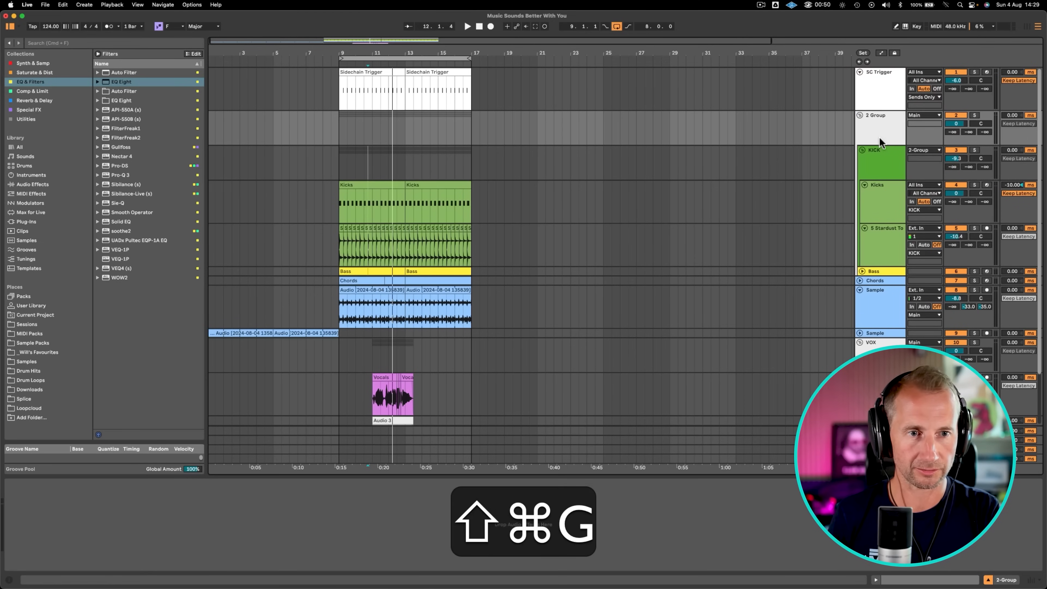
{"action": "left_click", "coordinate": [880, 137]}
{"action": "left_click", "coordinate": [32, 90]}
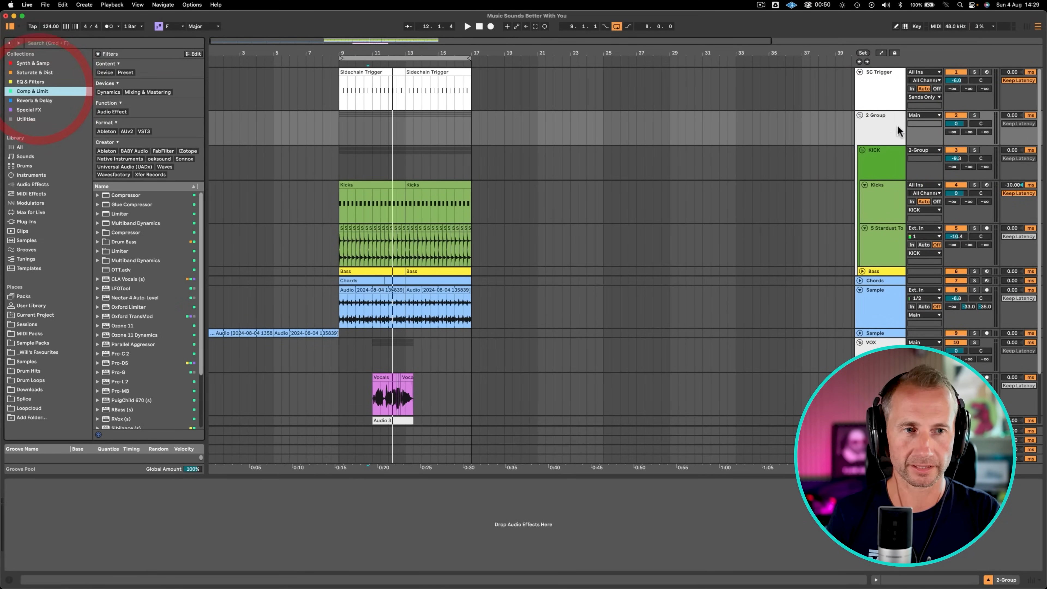
- Solo the new kick and bass group and rename it K+B
{"action": "left_click", "coordinate": [975, 116]}
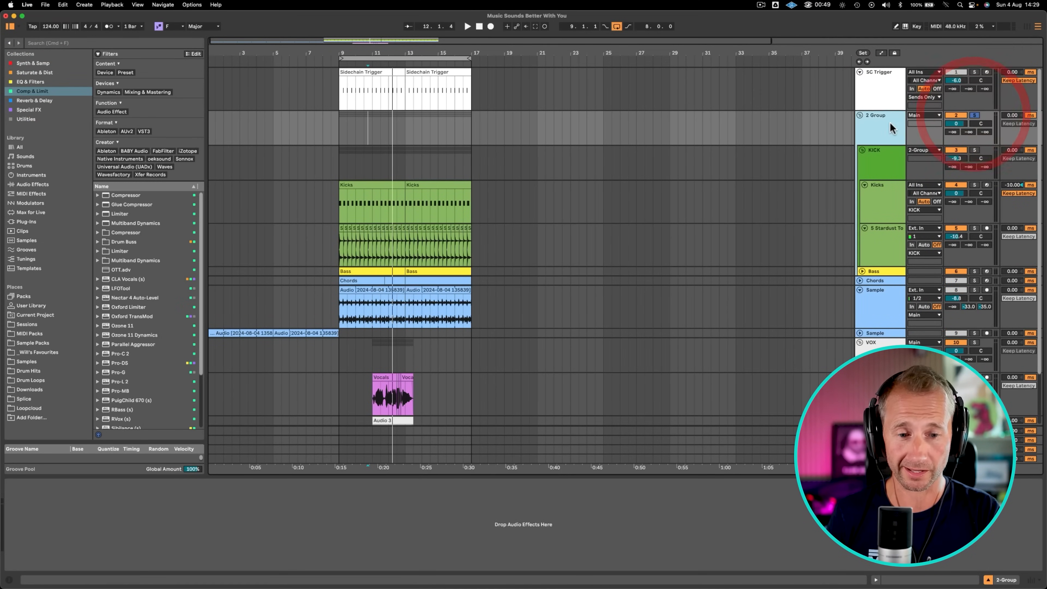
{"action": "key", "text": "shift+super+r"}
{"action": "type", "text": "K=B"}
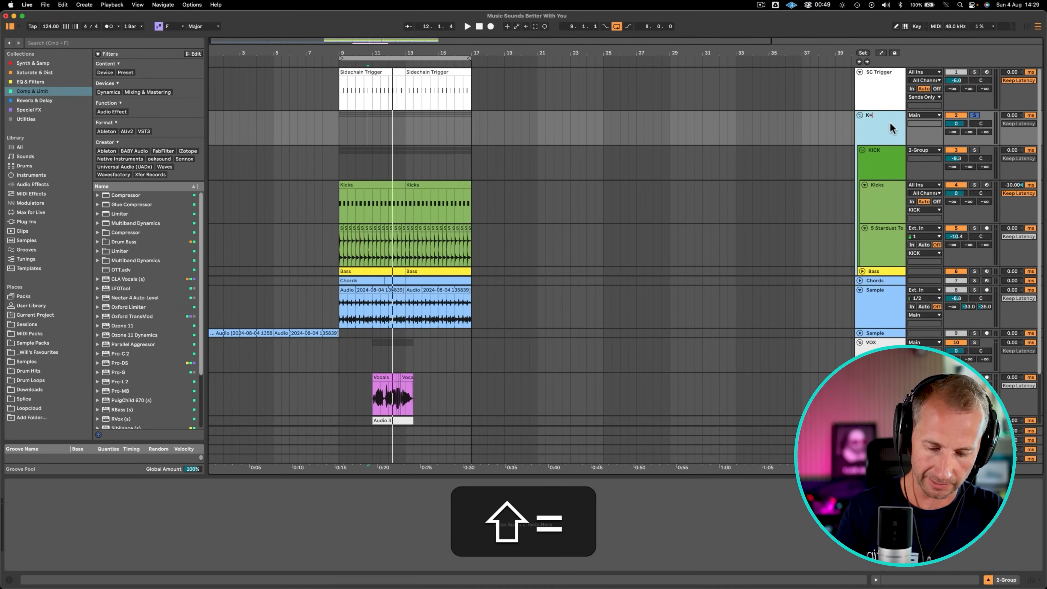
{"action": "key", "text": "Return"}
- Colour the kick and bass group red and correct its name so it reads K+B
{"action": "right_click", "coordinate": [891, 122]}
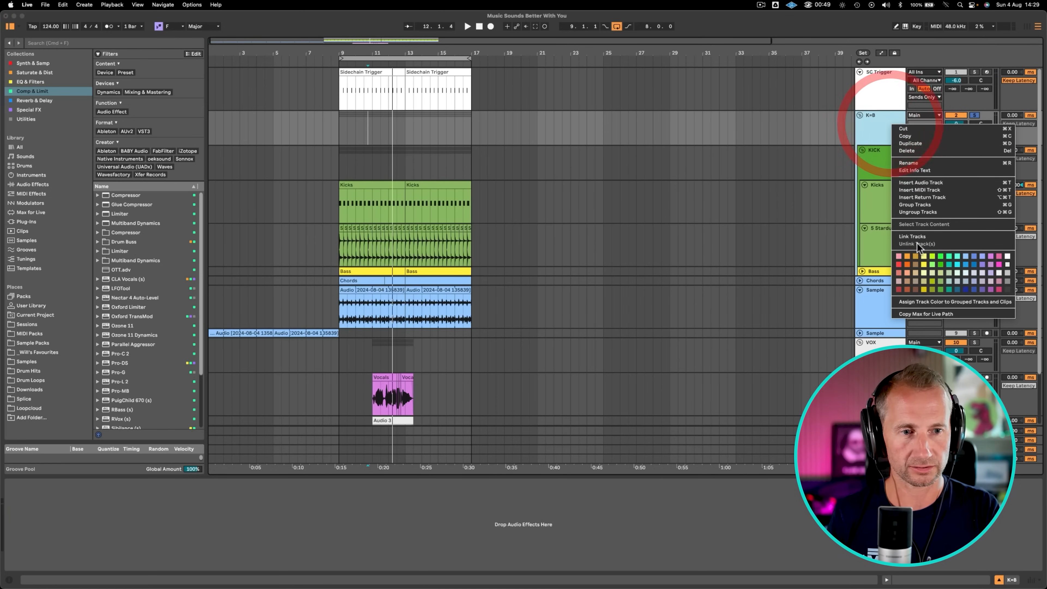
{"action": "left_click", "coordinate": [899, 265]}
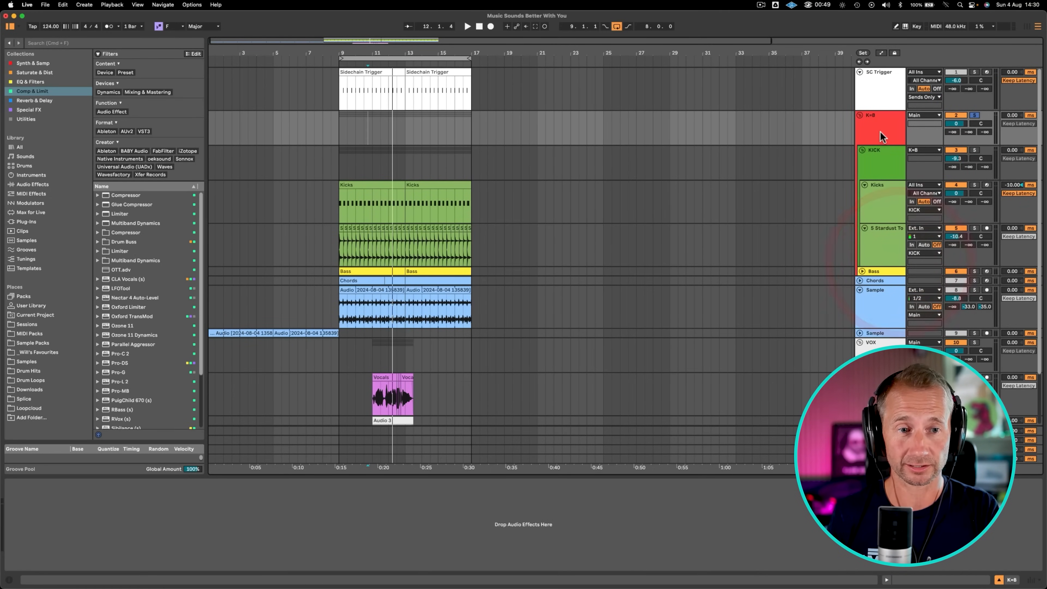
{"action": "key", "text": "super+z"}
{"action": "key", "text": "super+r"}
{"action": "key", "text": "super+Left"}
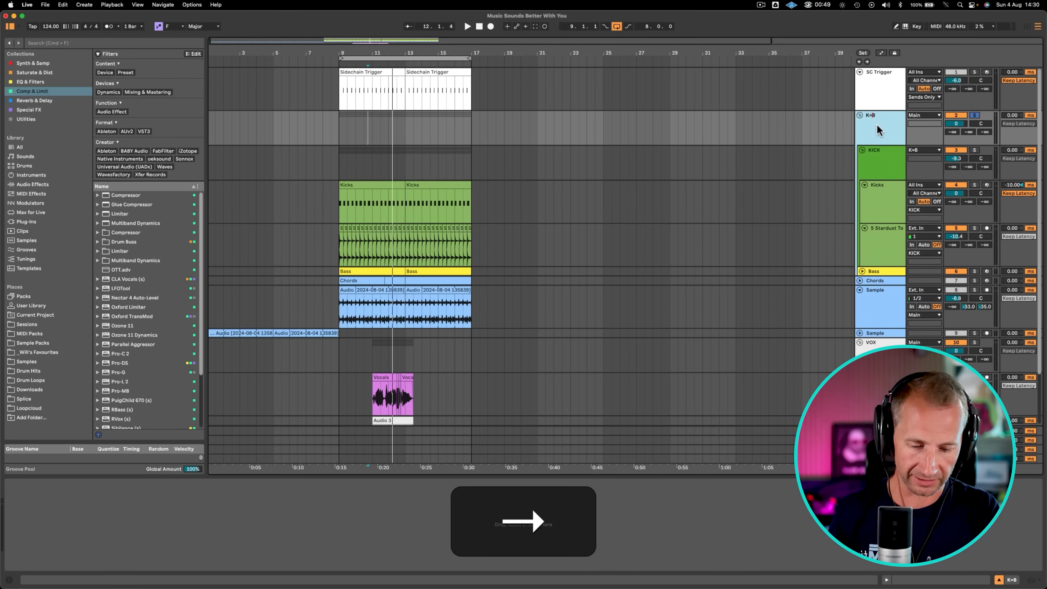
{"action": "type", "text": "+"}
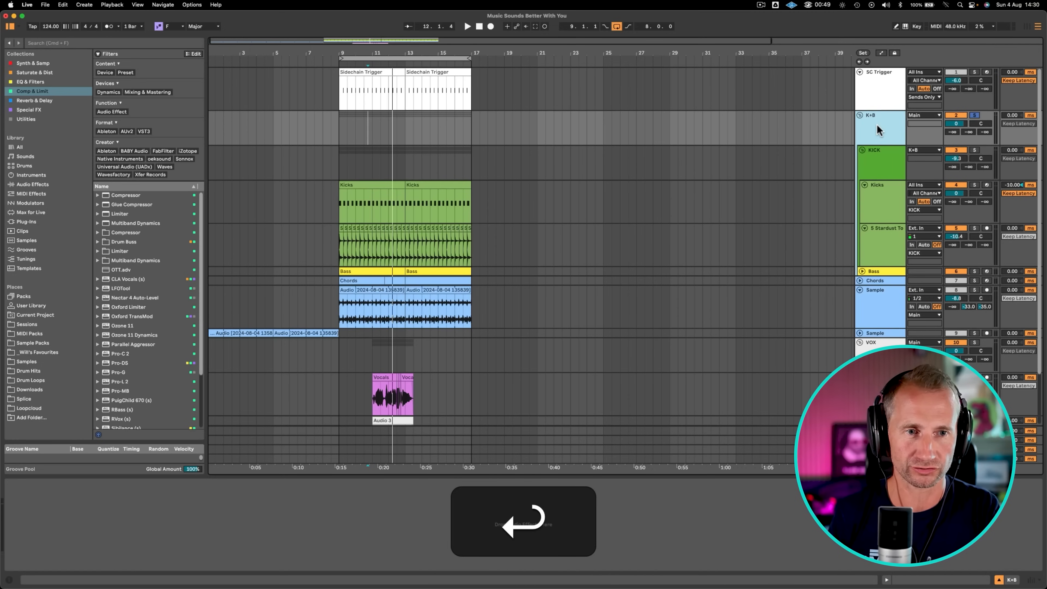
- Start playback, unfold the Bass track and add a Drum Buss to the K+B group
{"action": "key", "text": "space"}
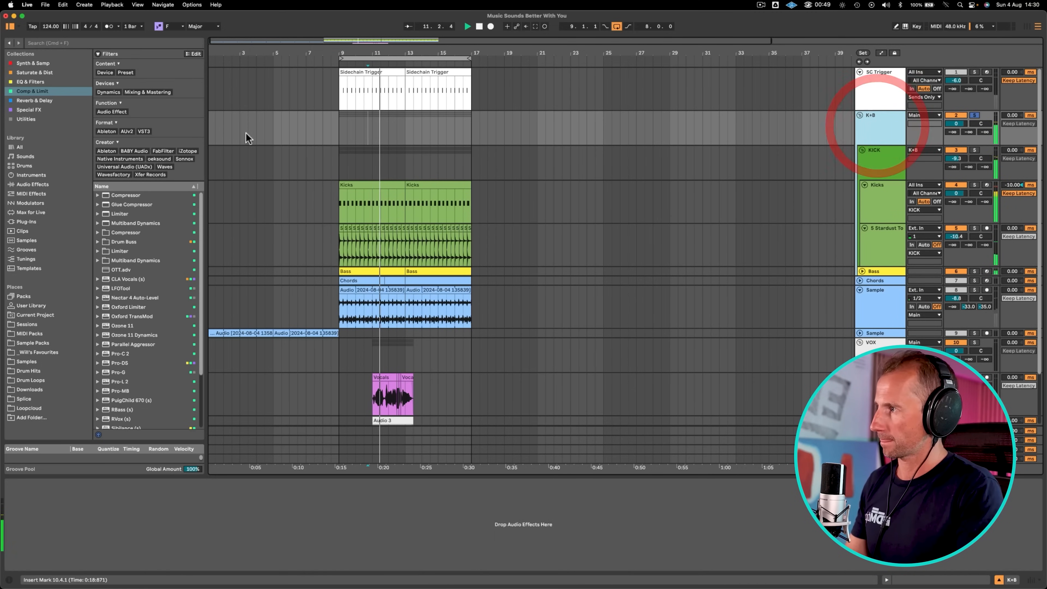
{"action": "left_click", "coordinate": [862, 270]}
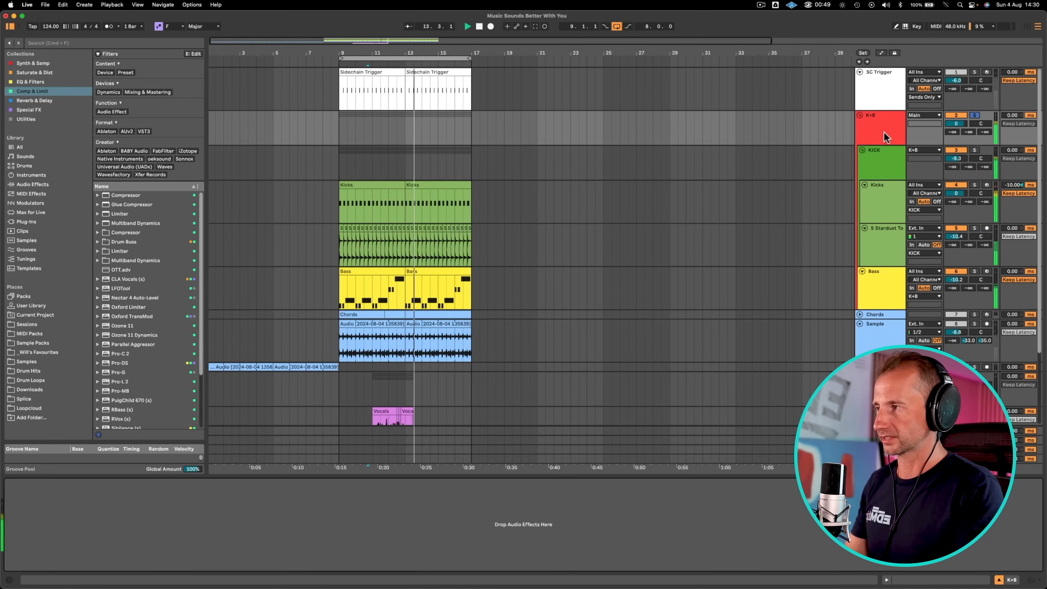
{"action": "left_click", "coordinate": [52, 73]}
{"action": "left_click", "coordinate": [52, 73]}
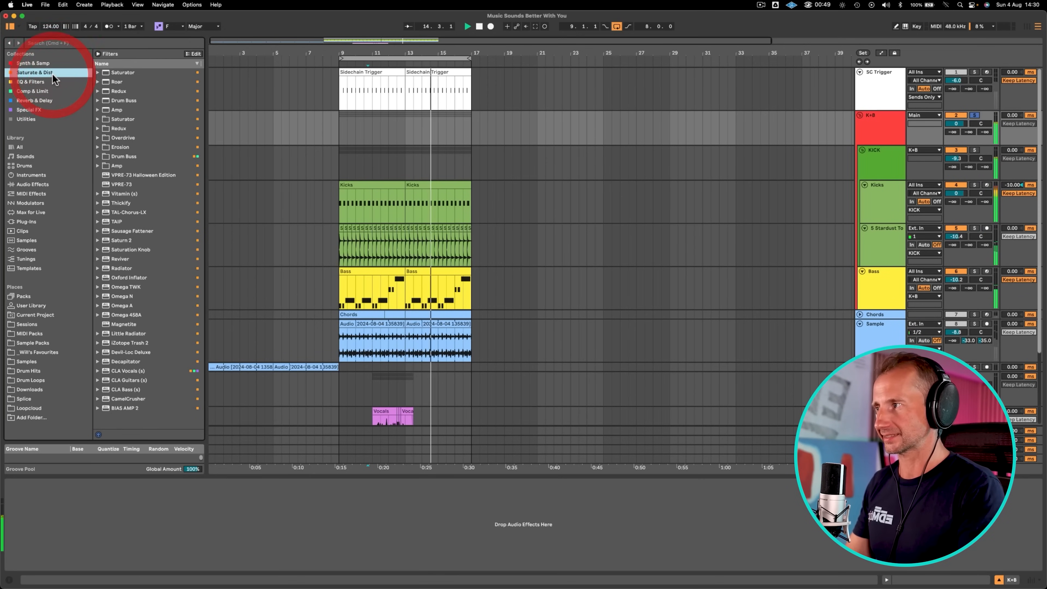
{"action": "left_click_drag", "start_coordinate": [120, 104], "coordinate": [355, 123]}
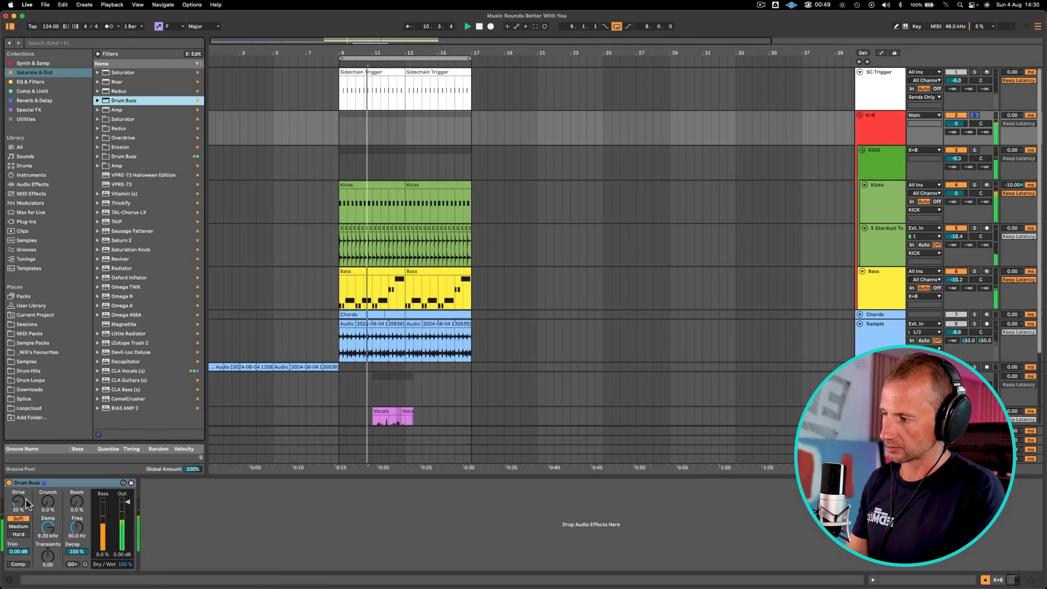
- Set the K+B group's Drum Buss decay to 79% and boom to 36%, with the Bass track's volume at -12.0 dB
{"action": "left_click_drag", "start_coordinate": [76, 552], "coordinate": [76, 558]}
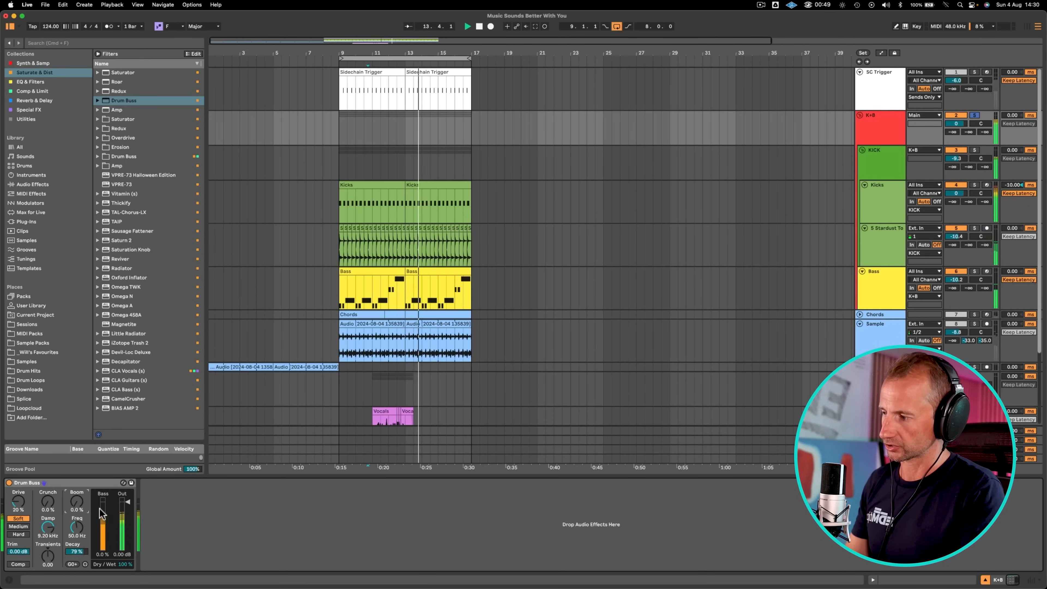
{"action": "left_click", "coordinate": [955, 280]}
{"action": "type", "text": "-12"}
{"action": "key", "text": "Return"}
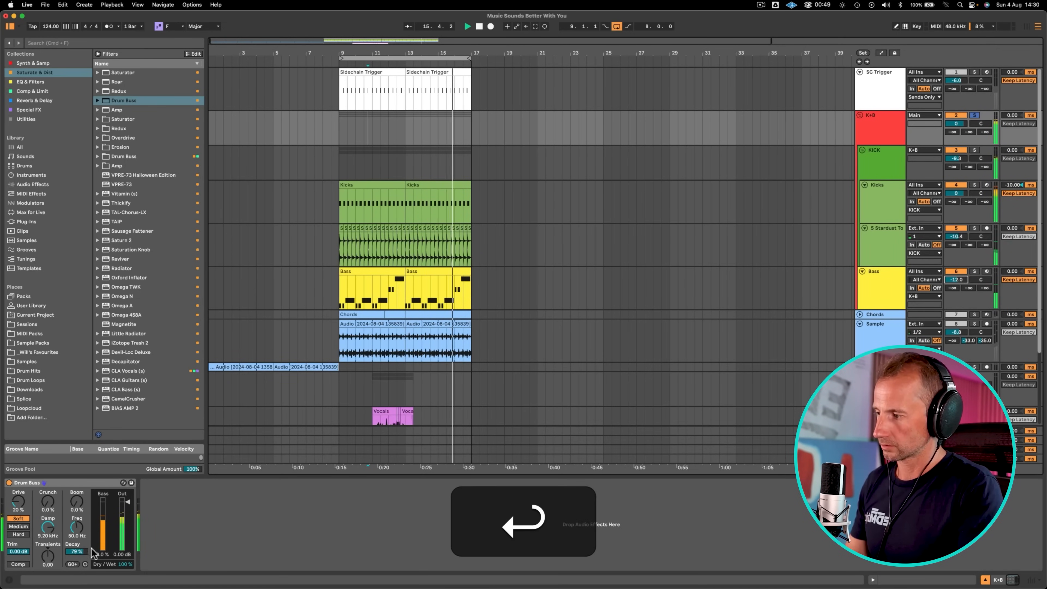
{"action": "left_click_drag", "start_coordinate": [72, 497], "coordinate": [72, 487]}
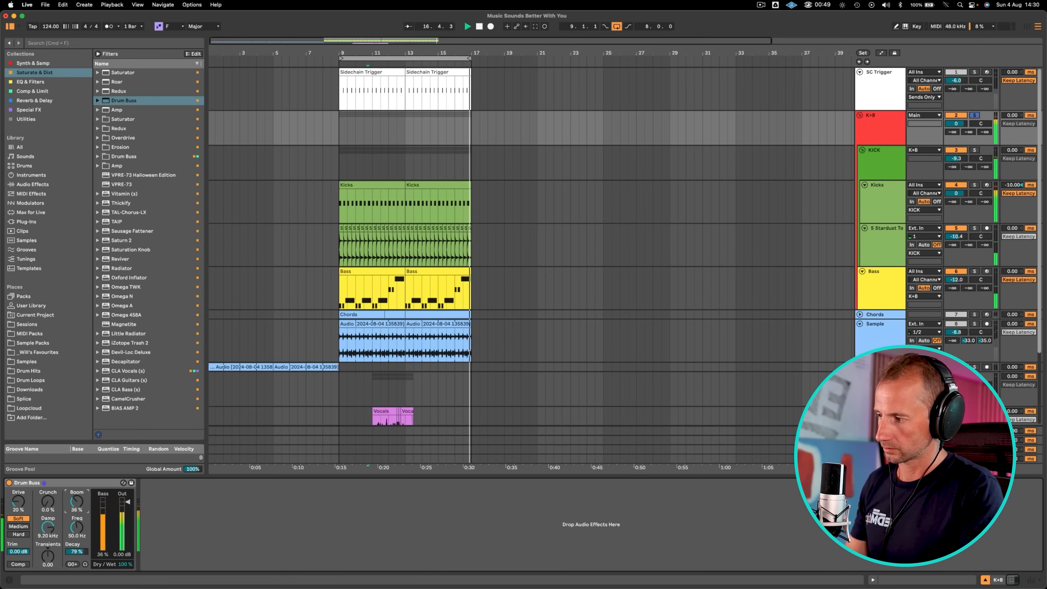
- Solo the Bass track, set its Drum Buss boom to 38% and decay to 33%, and unsolo it
{"action": "left_click", "coordinate": [884, 286]}
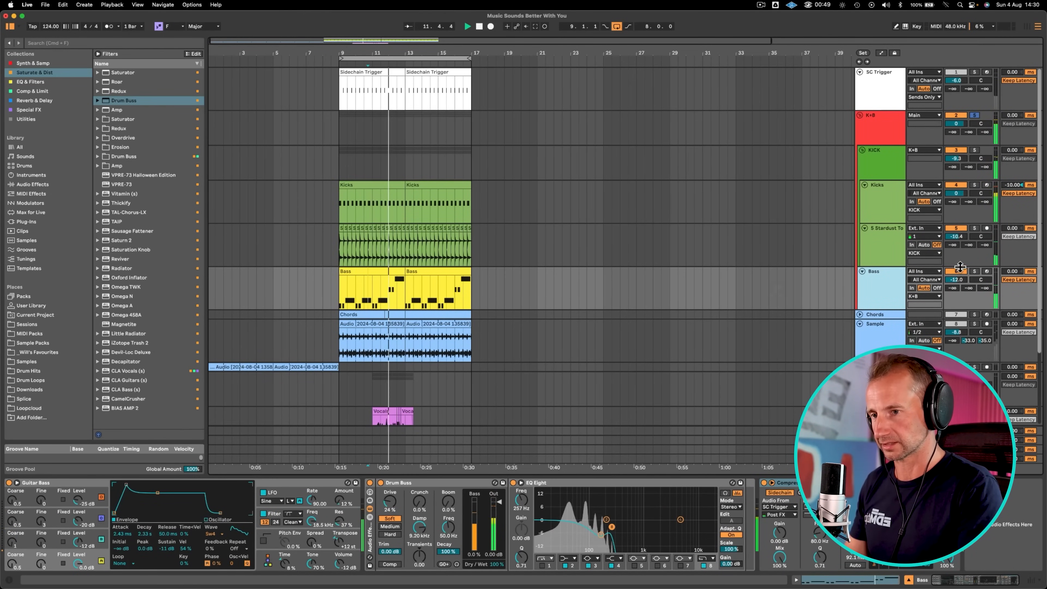
{"action": "left_click", "coordinate": [986, 272]}
{"action": "left_click", "coordinate": [975, 272]}
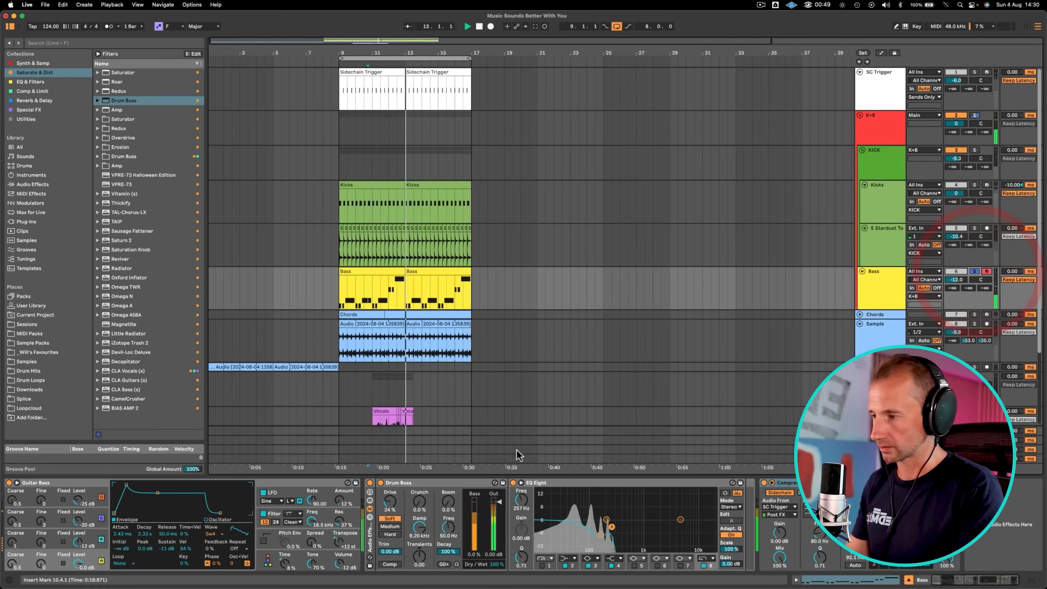
{"action": "left_click_drag", "start_coordinate": [451, 500], "coordinate": [451, 497]}
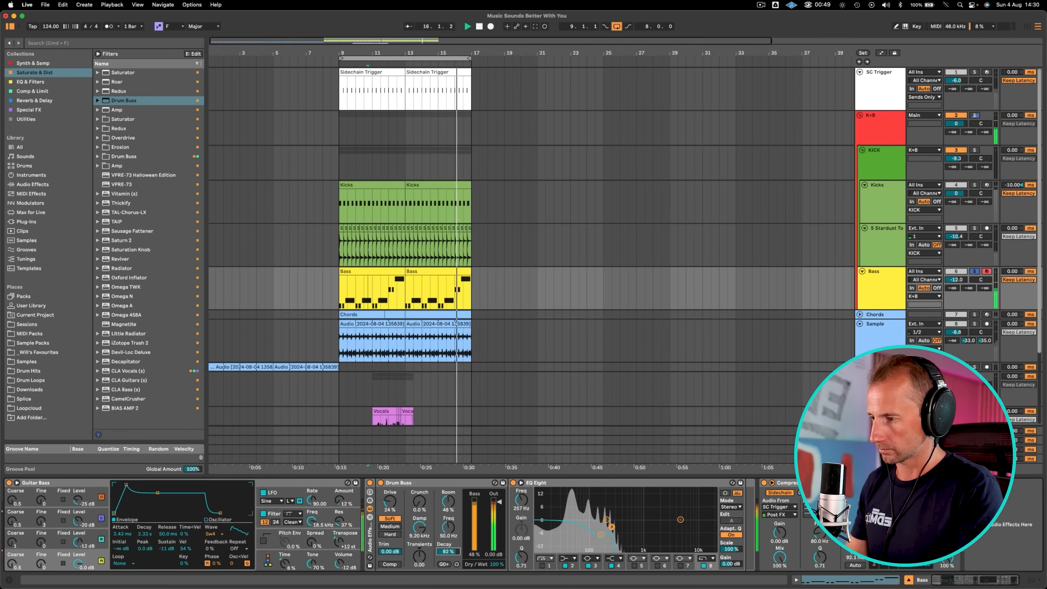
{"action": "left_click", "coordinate": [975, 272]}
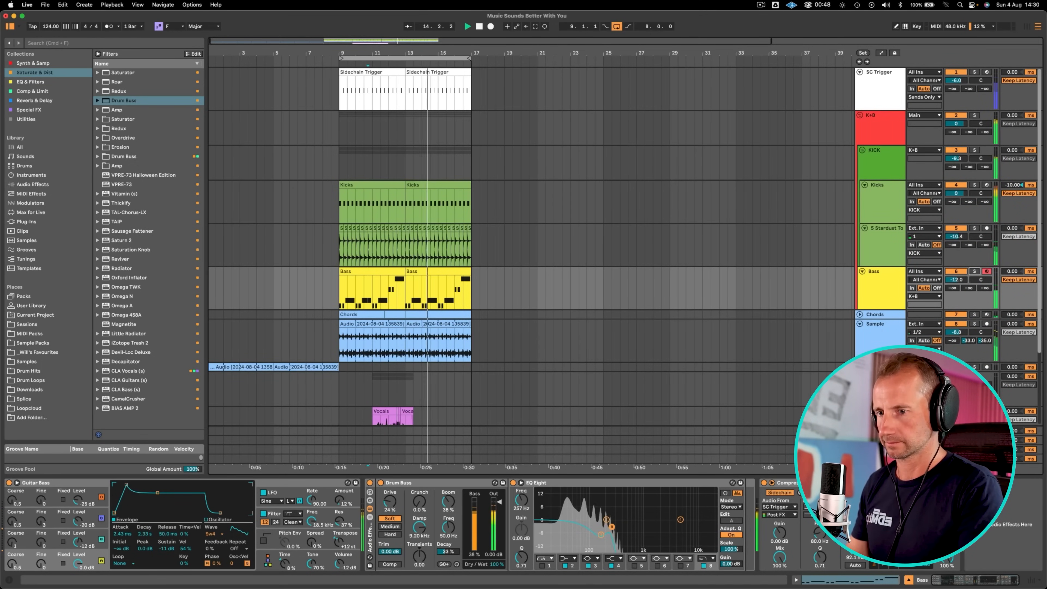
- Set the volume of the Stardust top kick track inside the KICK group to -6.0 dB
{"action": "scroll", "coordinate": [957, 179], "scroll_direction": "down", "scroll_amount": 2}
{"action": "scroll", "coordinate": [957, 179], "scroll_direction": "up", "scroll_amount": 2}
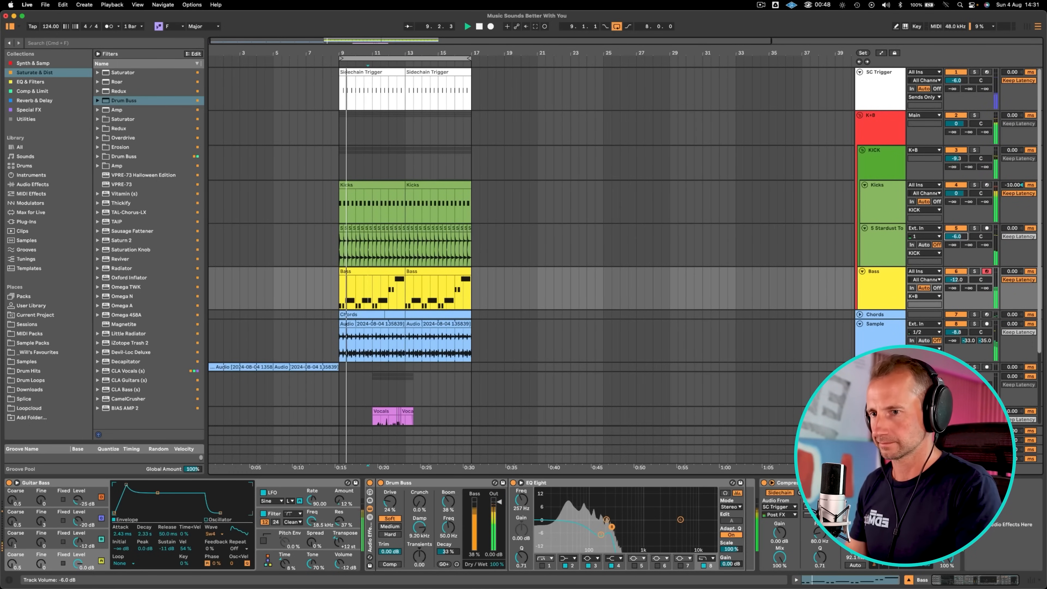
- Unfold the Intro Sample track and display its effect chain
{"action": "scroll", "coordinate": [953, 243], "scroll_direction": "down", "scroll_amount": 4}
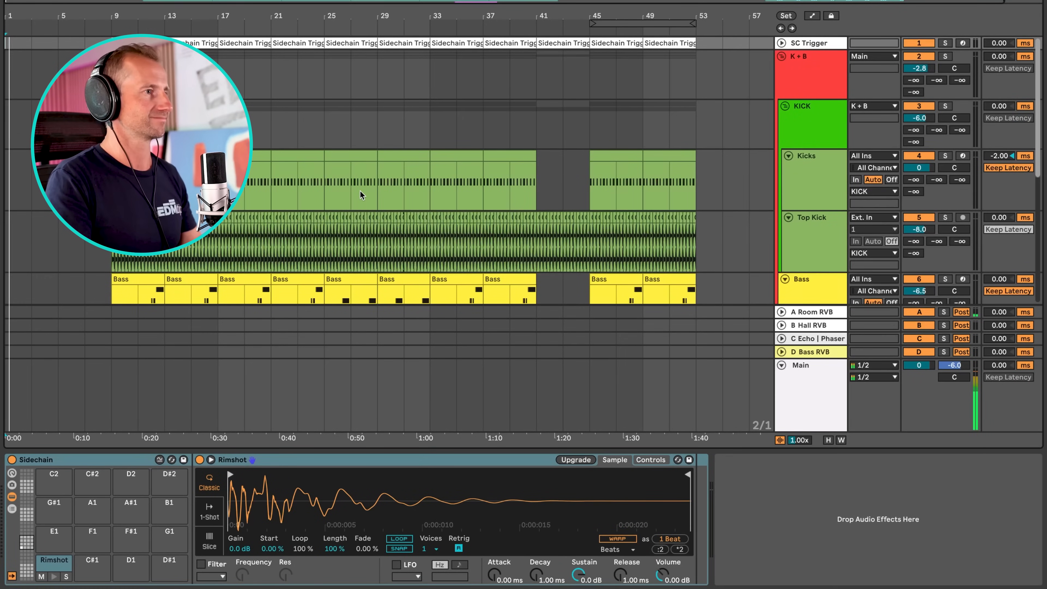
{"action": "scroll", "coordinate": [361, 195], "scroll_direction": "down", "scroll_amount": 10}
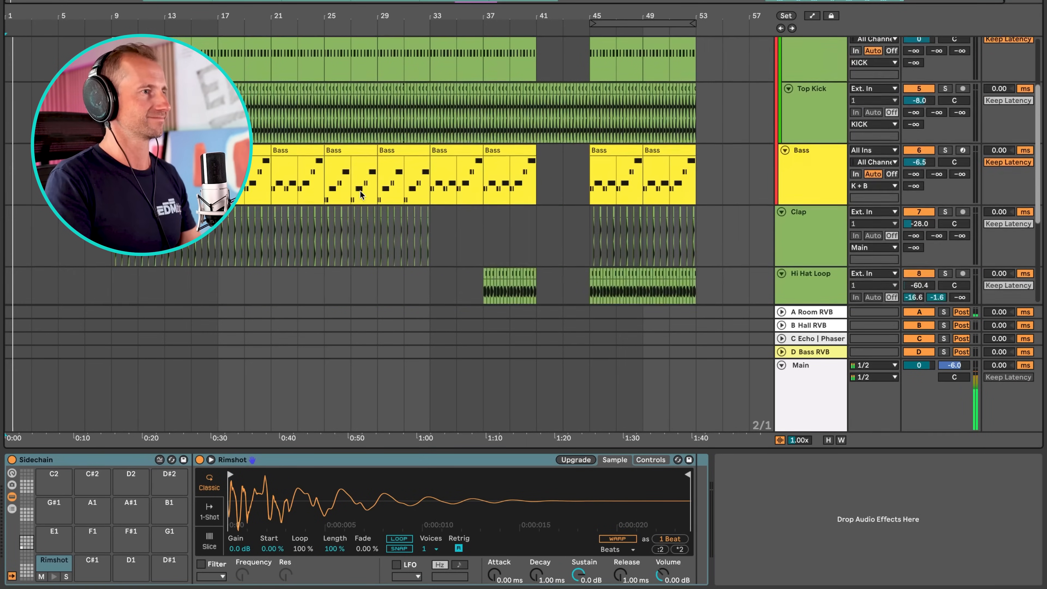
{"action": "left_click", "coordinate": [781, 178]}
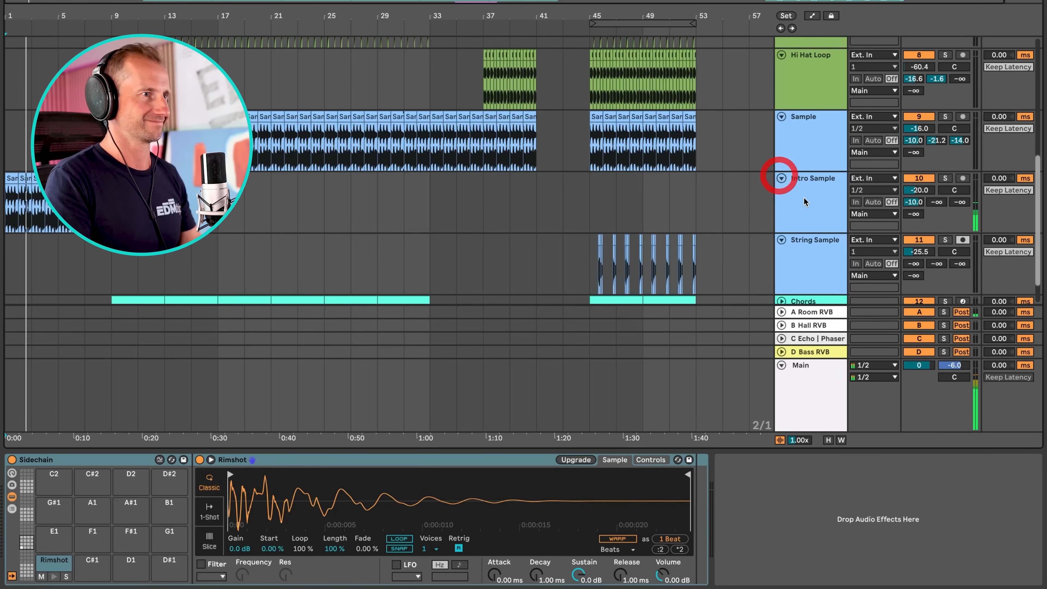
{"action": "left_click", "coordinate": [808, 204]}
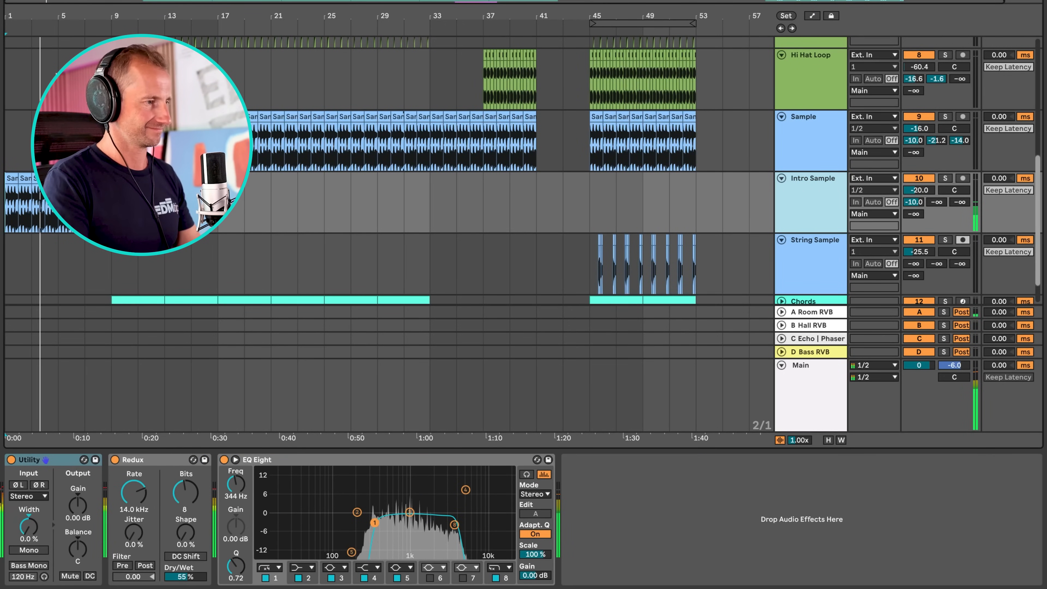
{"action": "scroll", "coordinate": [46, 18], "scroll_direction": "up", "scroll_amount": 5}
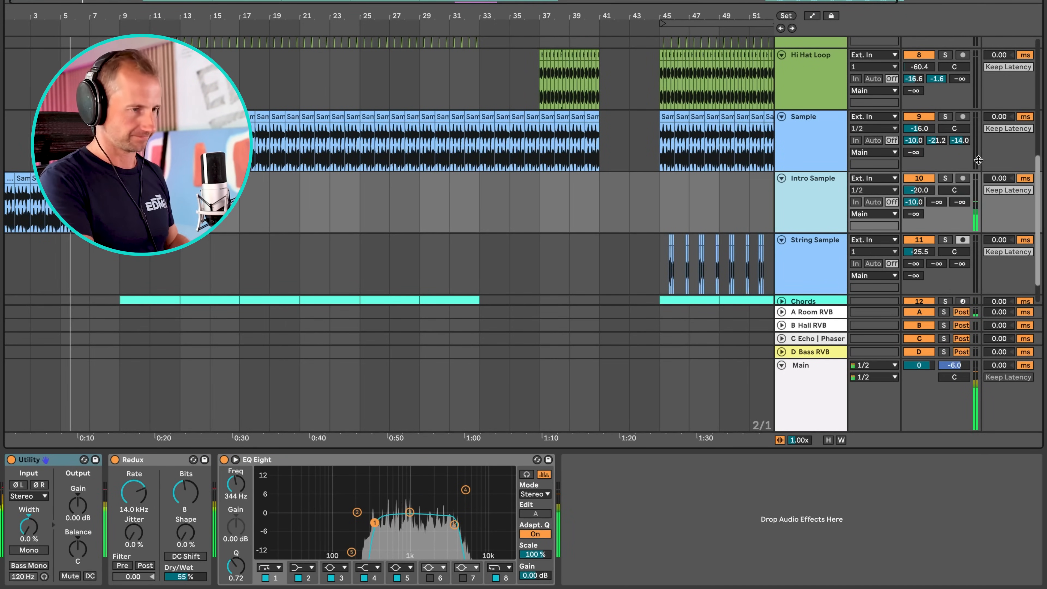
- Unfold the Chords track to show its MIDI clips
{"action": "scroll", "coordinate": [272, 202], "scroll_direction": "down", "scroll_amount": 3}
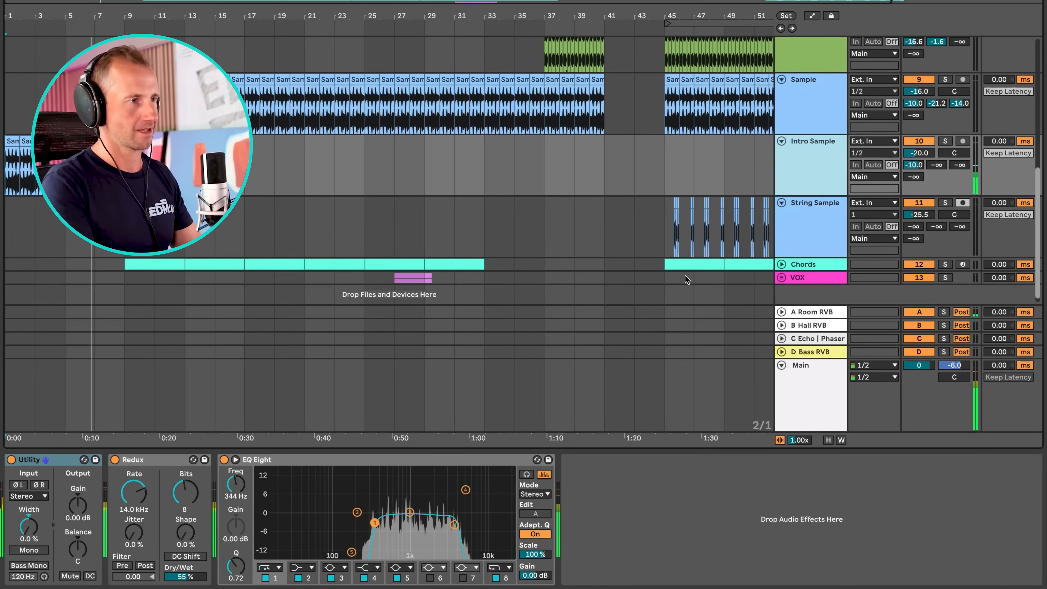
{"action": "left_click", "coordinate": [781, 264]}
{"action": "scroll", "coordinate": [495, 201], "scroll_direction": "down", "scroll_amount": 5}
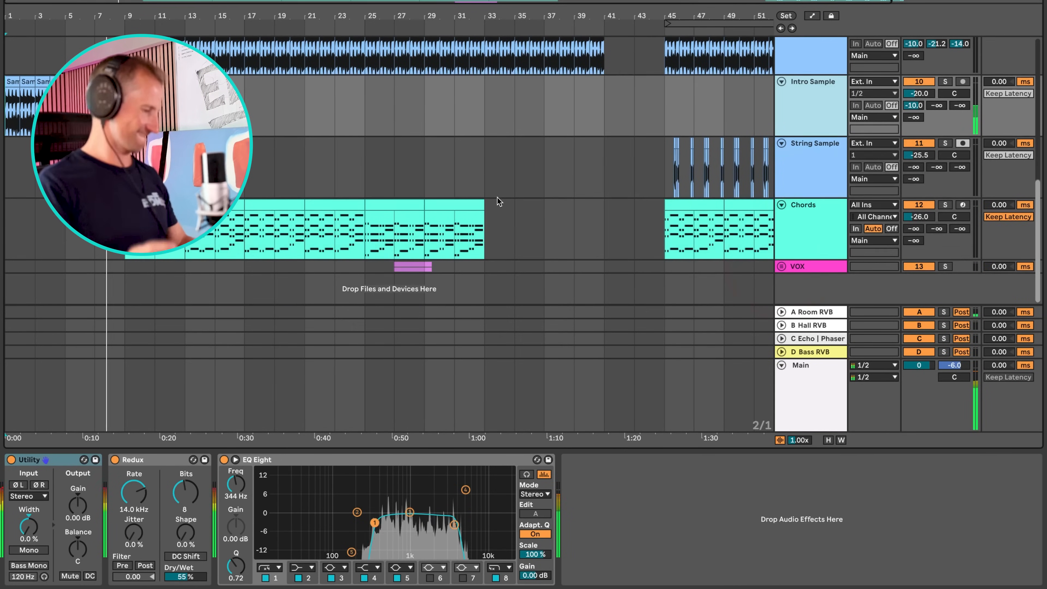
- Examine the effect chains of the Bass track, the K+B group and the KICK group in turn
{"action": "scroll", "coordinate": [499, 201], "scroll_direction": "up", "scroll_amount": 3}
{"action": "scroll", "coordinate": [498, 201], "scroll_direction": "up", "scroll_amount": 10}
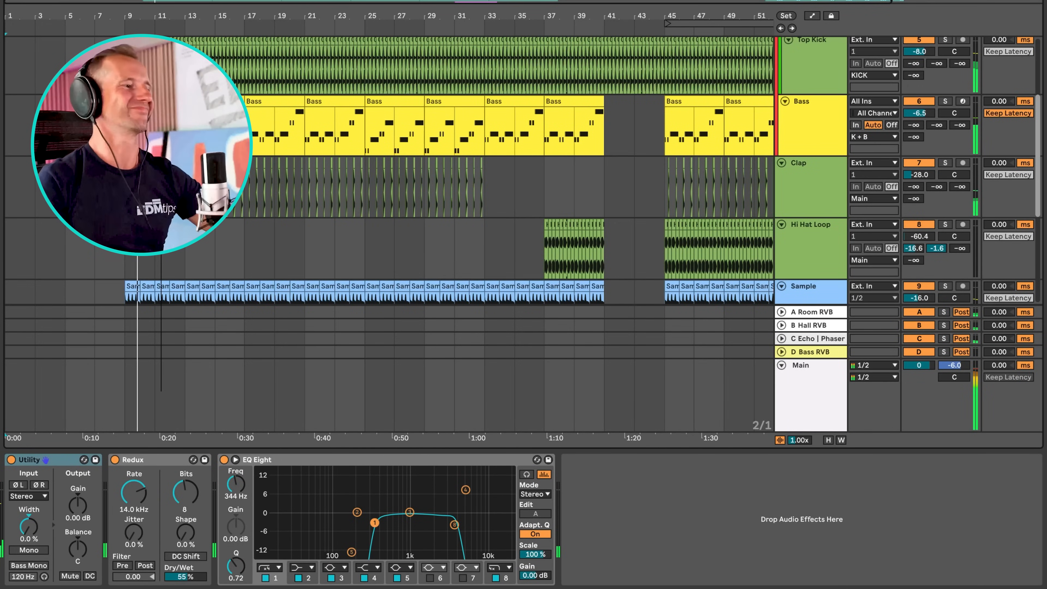
{"action": "left_click_drag", "start_coordinate": [161, 15], "coordinate": [200, 61]}
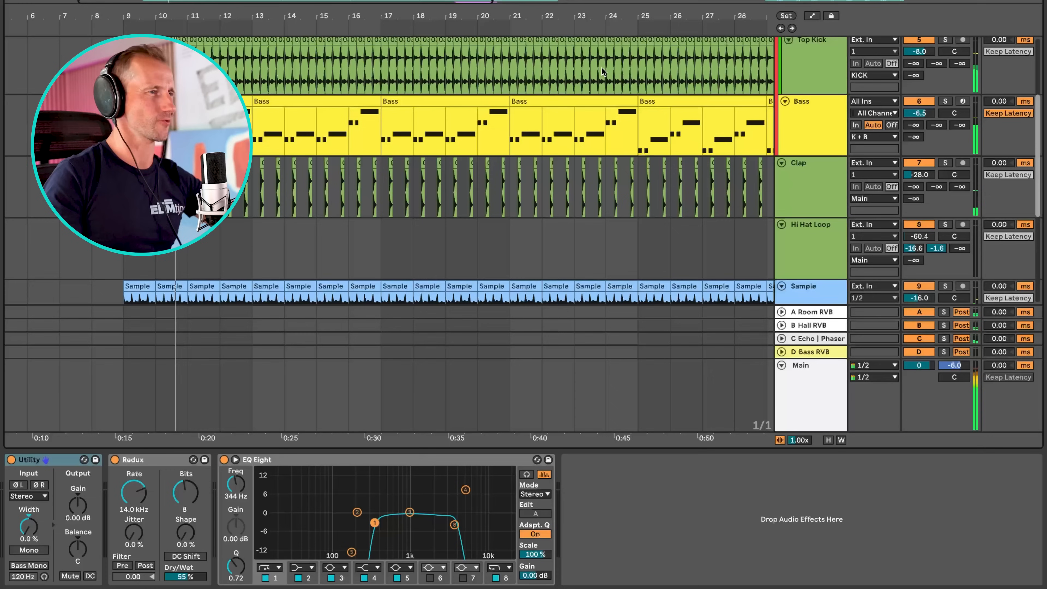
{"action": "left_click", "coordinate": [805, 147]}
{"action": "scroll", "coordinate": [804, 148], "scroll_direction": "up", "scroll_amount": 5}
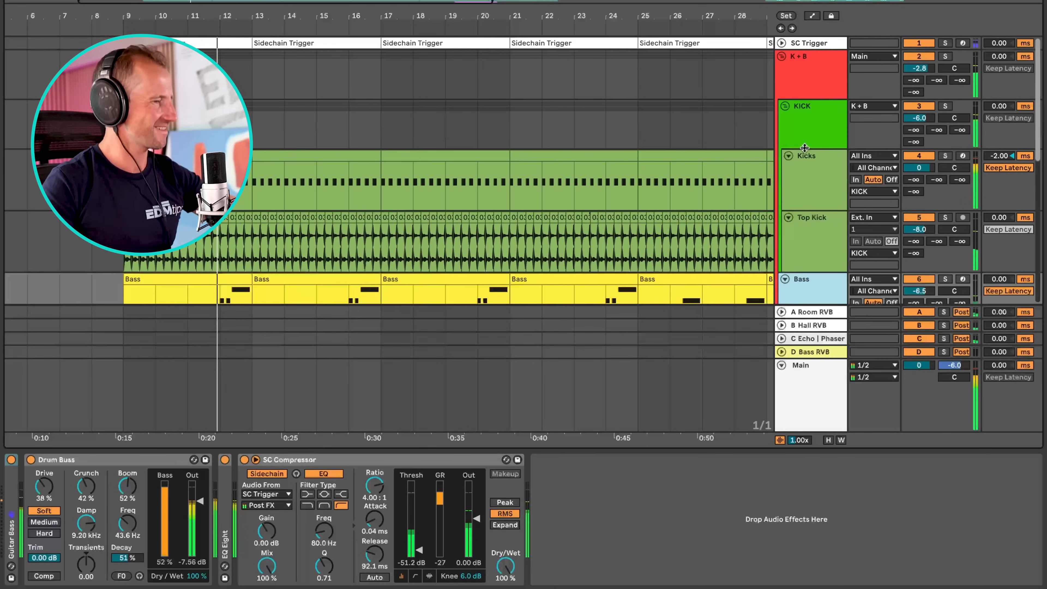
{"action": "left_click", "coordinate": [811, 84]}
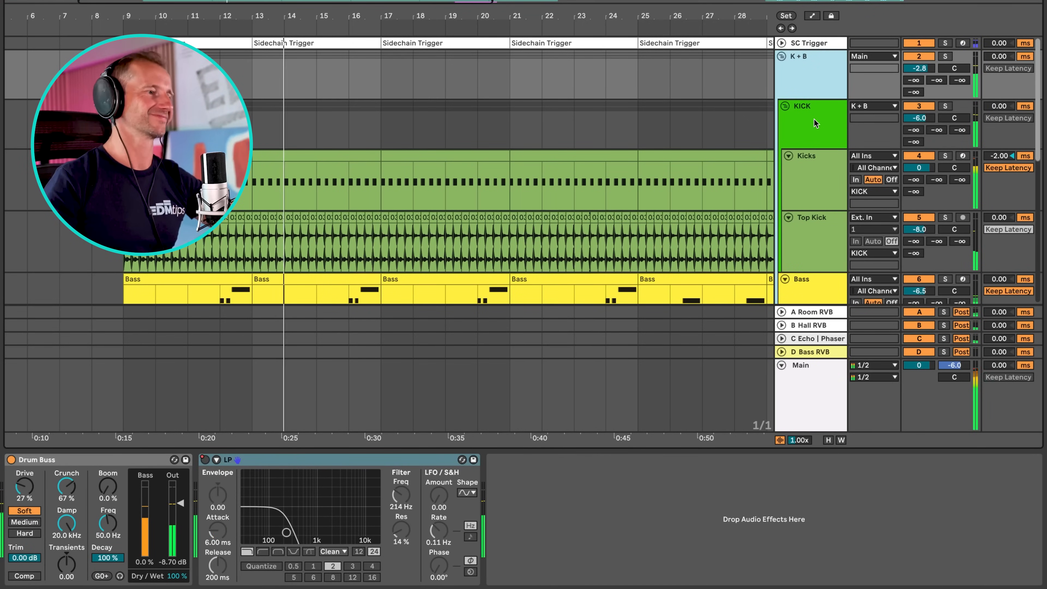
{"action": "left_click", "coordinate": [813, 129]}
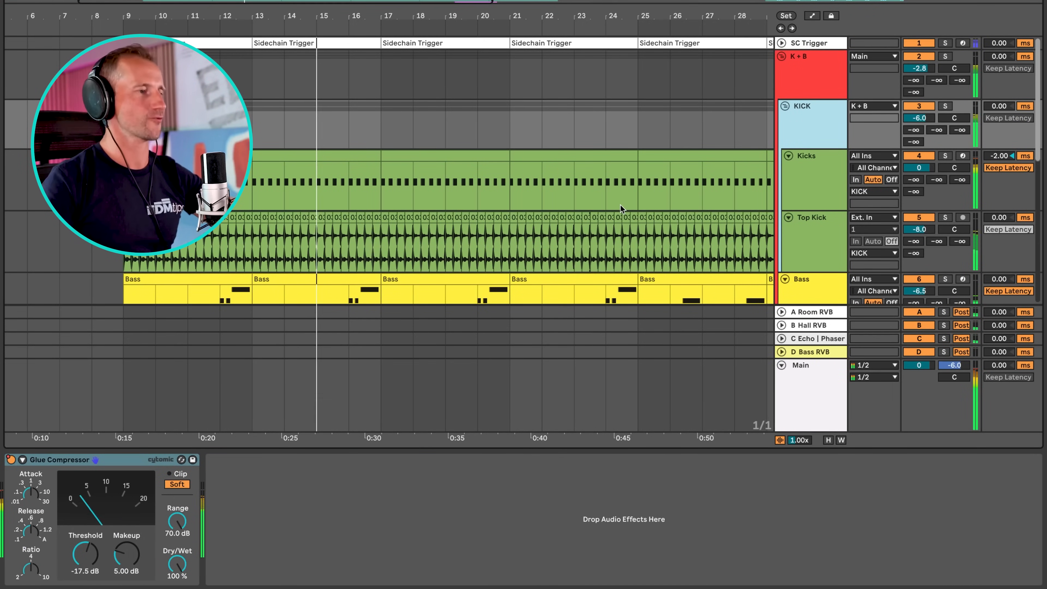
- Shrink the Main track to a single row and display its effect chain while the arrangement plays
{"action": "scroll", "coordinate": [621, 209], "scroll_direction": "down", "scroll_amount": 3}
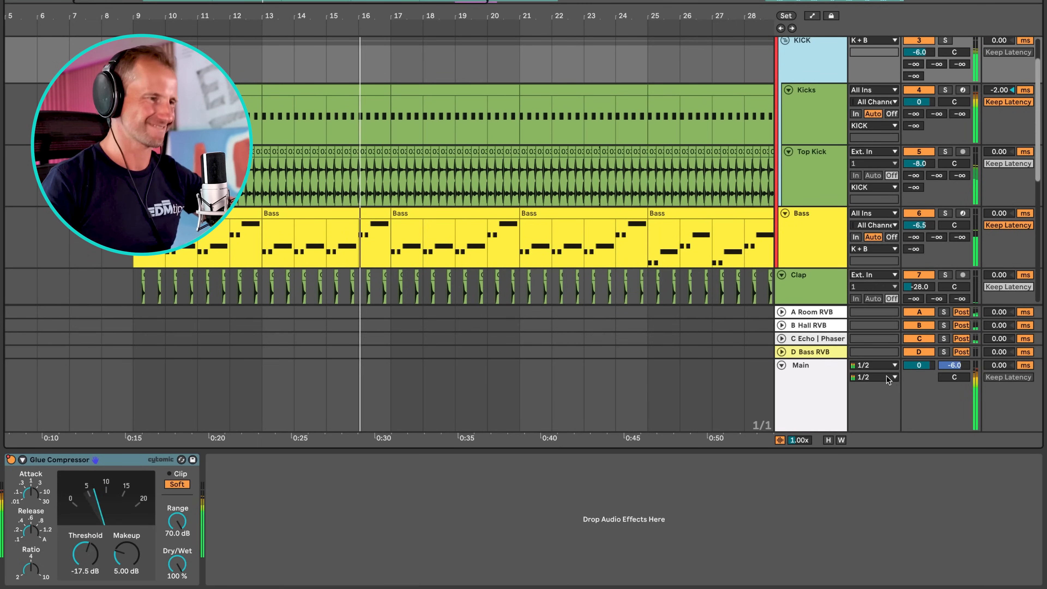
{"action": "left_click_drag", "start_coordinate": [810, 357], "coordinate": [809, 413]}
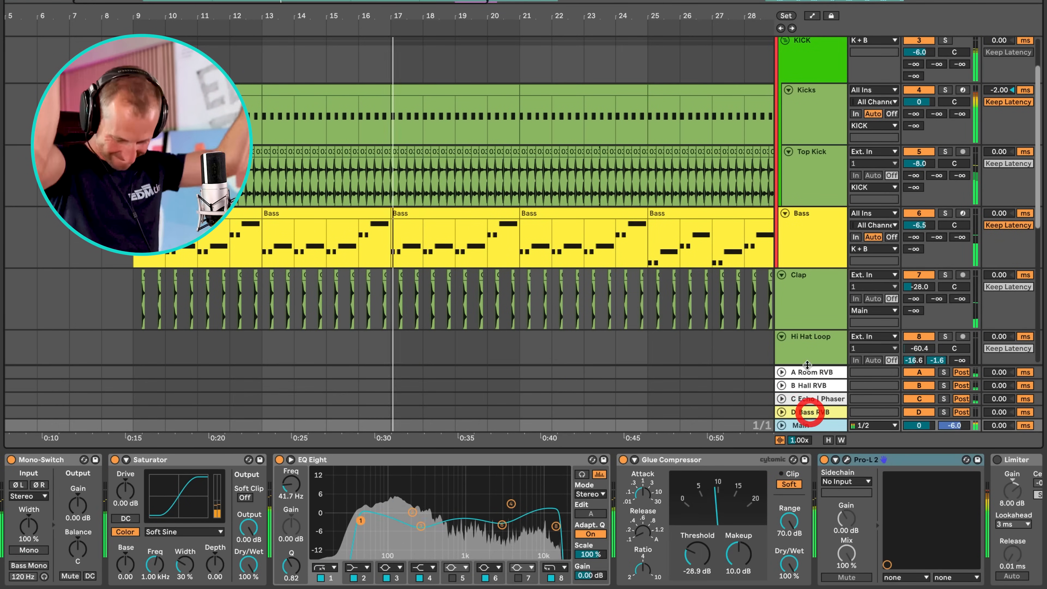
{"action": "scroll", "coordinate": [724, 258], "scroll_direction": "down", "scroll_amount": 5}
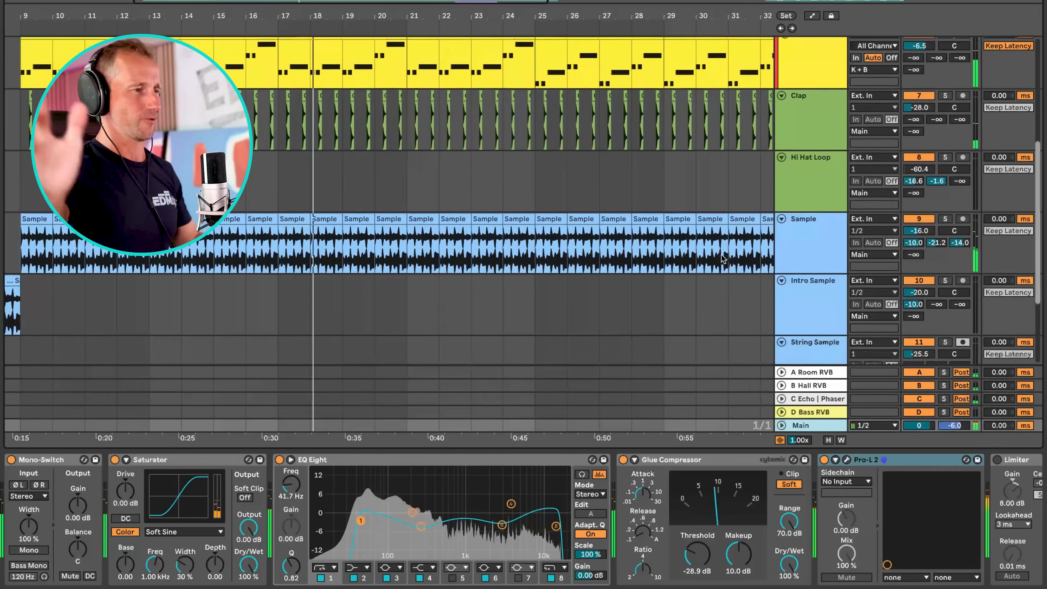
{"action": "scroll", "coordinate": [721, 258], "scroll_direction": "down", "scroll_amount": 4}
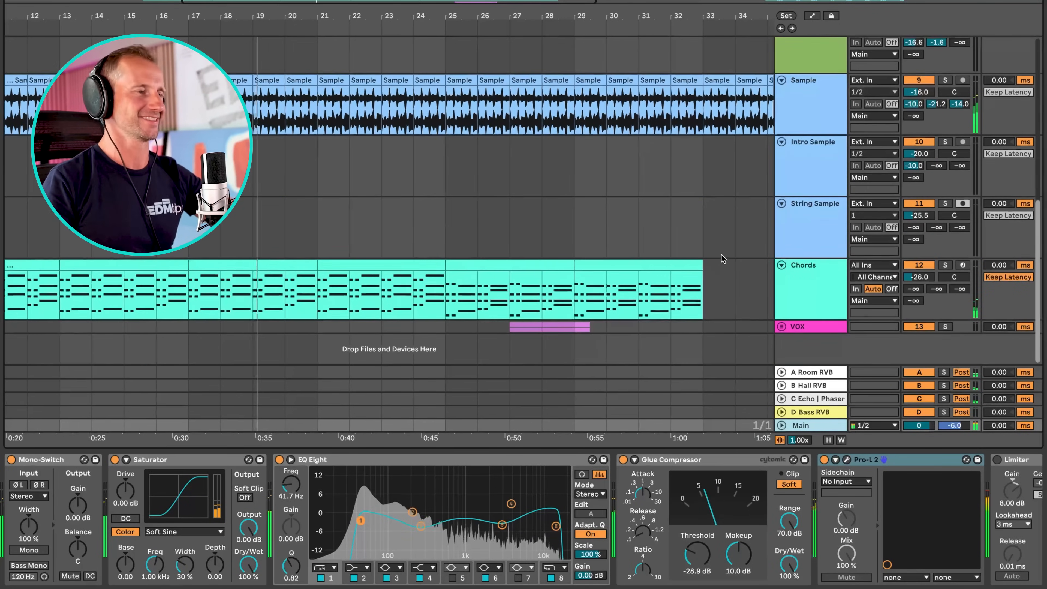
{"action": "scroll", "coordinate": [538, 193], "scroll_direction": "right", "scroll_amount": 1}
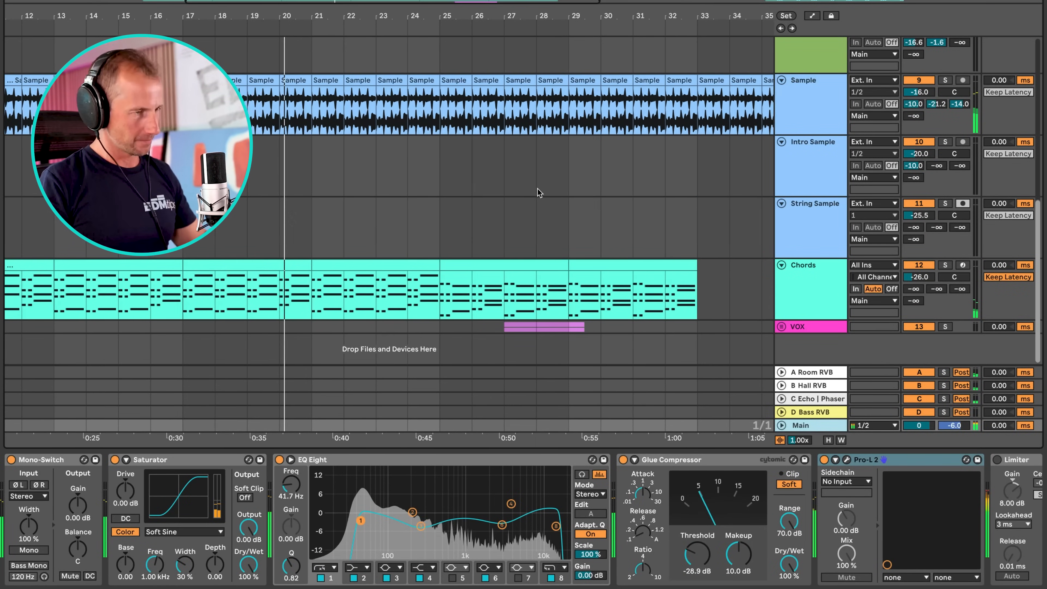
- Open the Bass clip at bar 25 in the MIDI editor to check its notes, and return to the device view
{"action": "scroll", "coordinate": [463, 228], "scroll_direction": "up", "scroll_amount": 7}
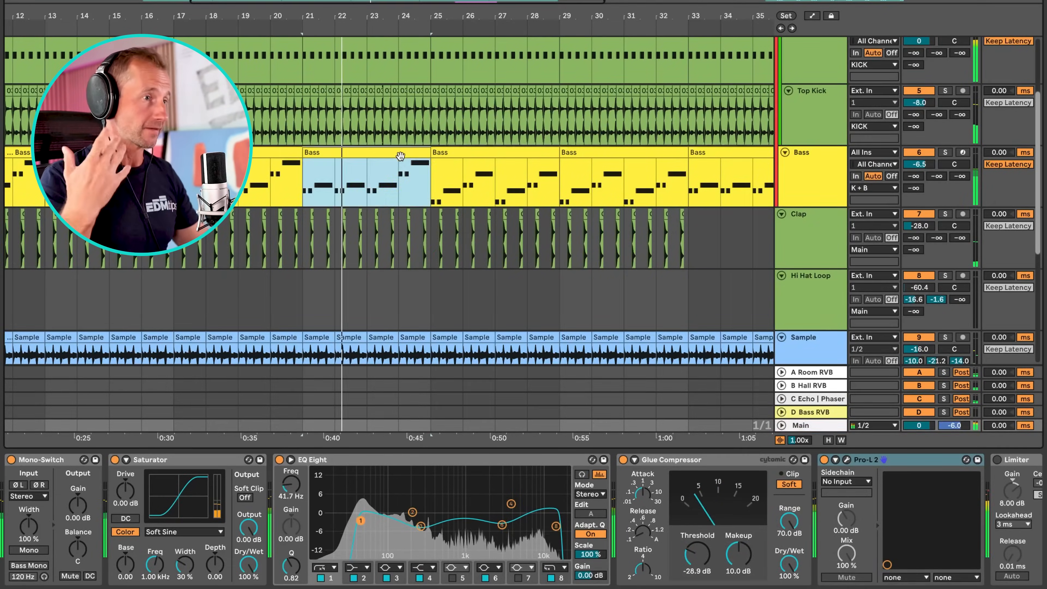
{"action": "double_click", "coordinate": [401, 161]}
{"action": "key", "text": "shift+Tab"}
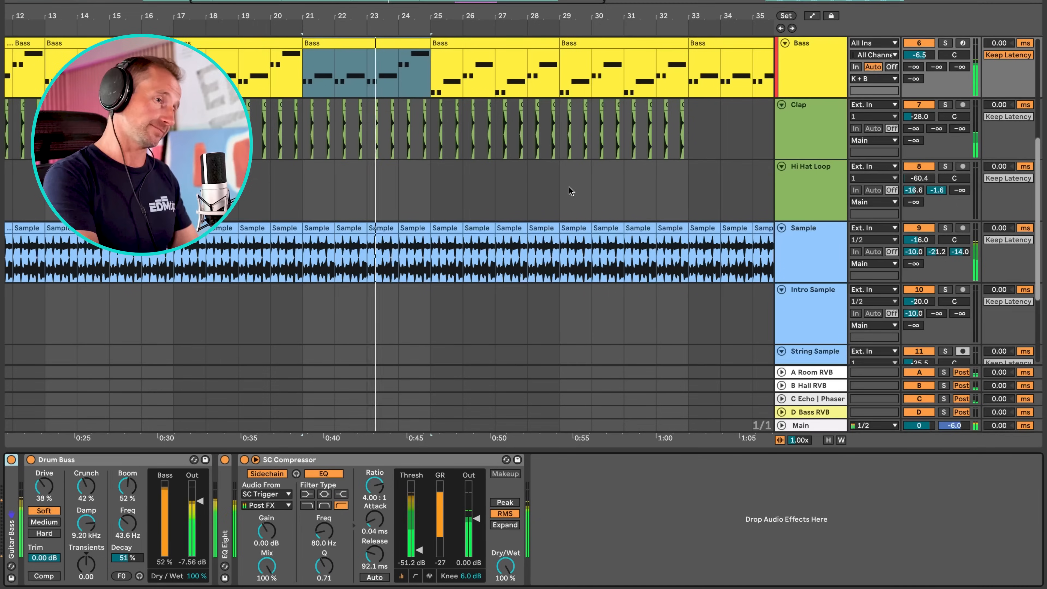
{"action": "double_click", "coordinate": [489, 45]}
{"action": "left_click", "coordinate": [477, 313]}
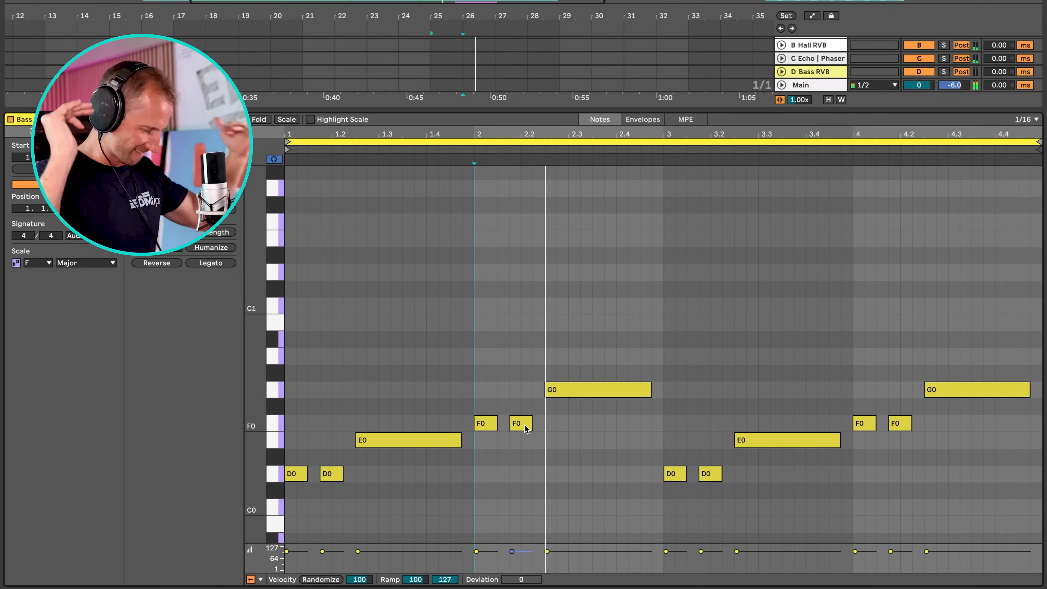
{"action": "key", "text": "shift+Tab"}
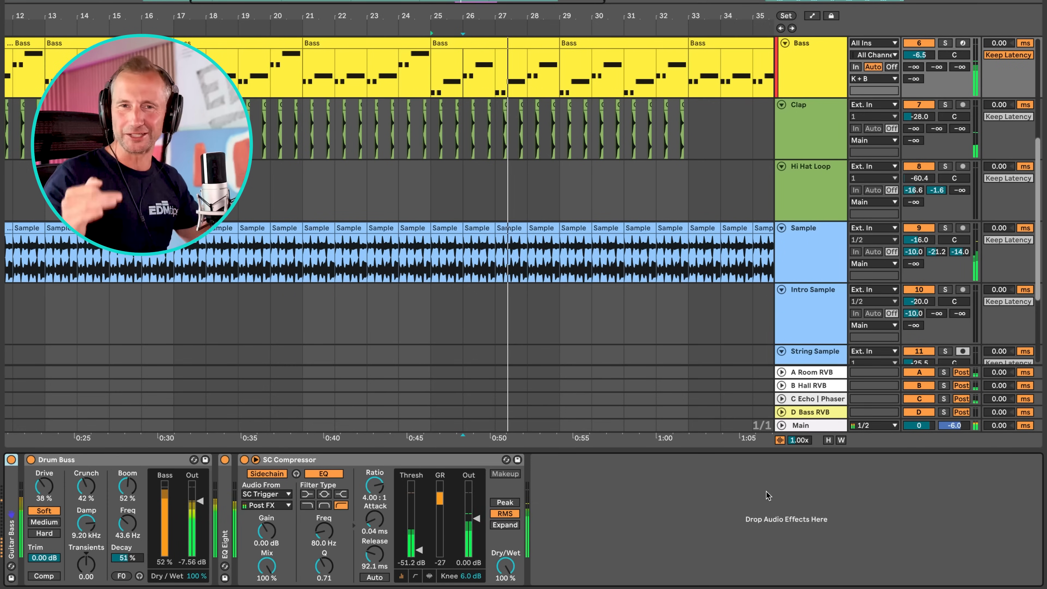
- Review the chord and vocal section up to bar 33 and display the K+B group's effect chain
{"action": "scroll", "coordinate": [583, 172], "scroll_direction": "down", "scroll_amount": 5}
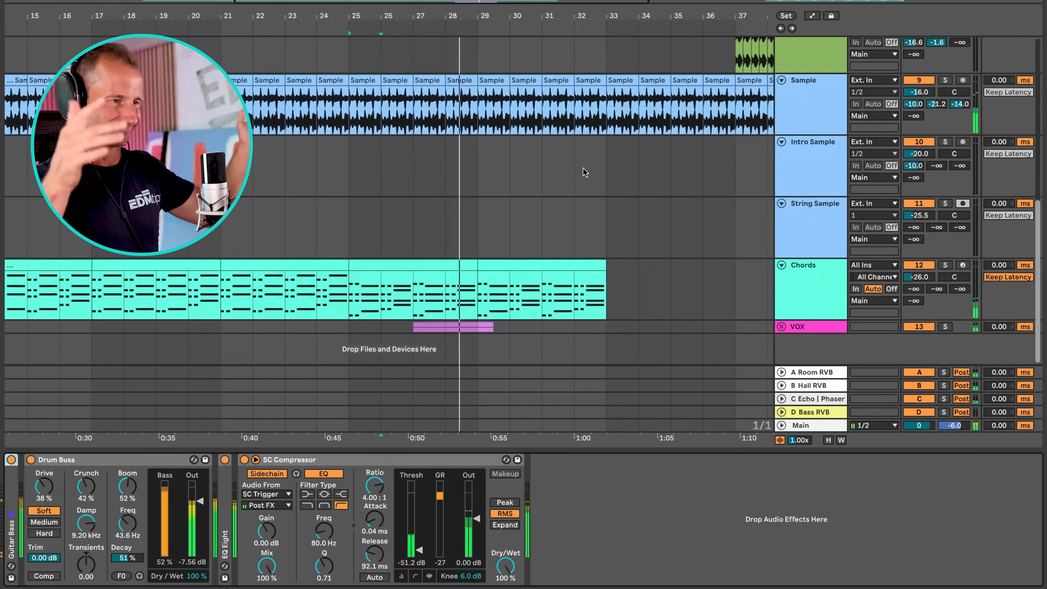
{"action": "scroll", "coordinate": [582, 171], "scroll_direction": "right", "scroll_amount": 5}
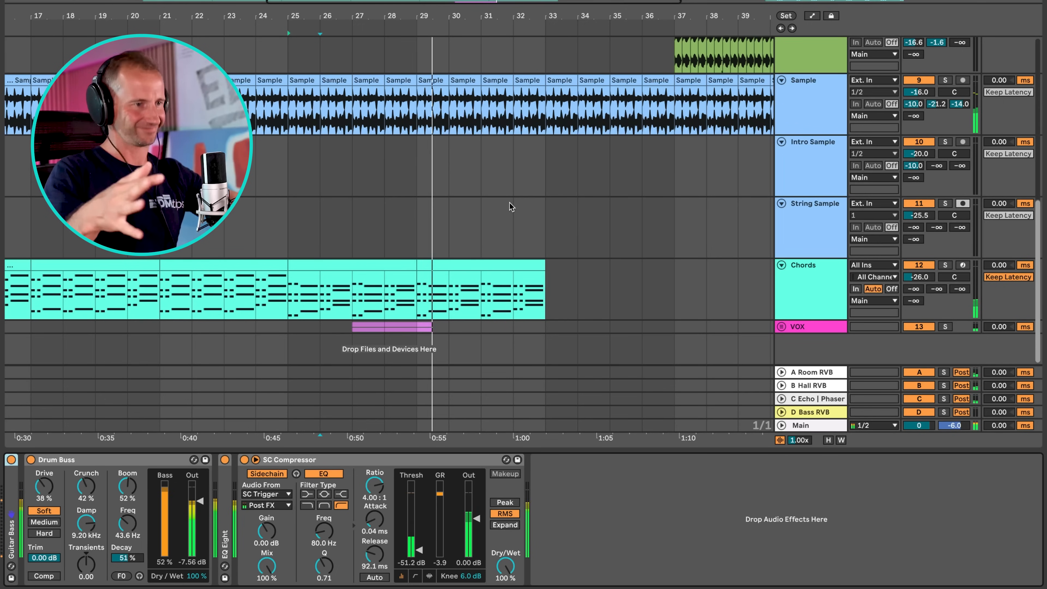
{"action": "scroll", "coordinate": [509, 202], "scroll_direction": "right", "scroll_amount": 1}
{"action": "scroll", "coordinate": [509, 202], "scroll_direction": "up", "scroll_amount": 15}
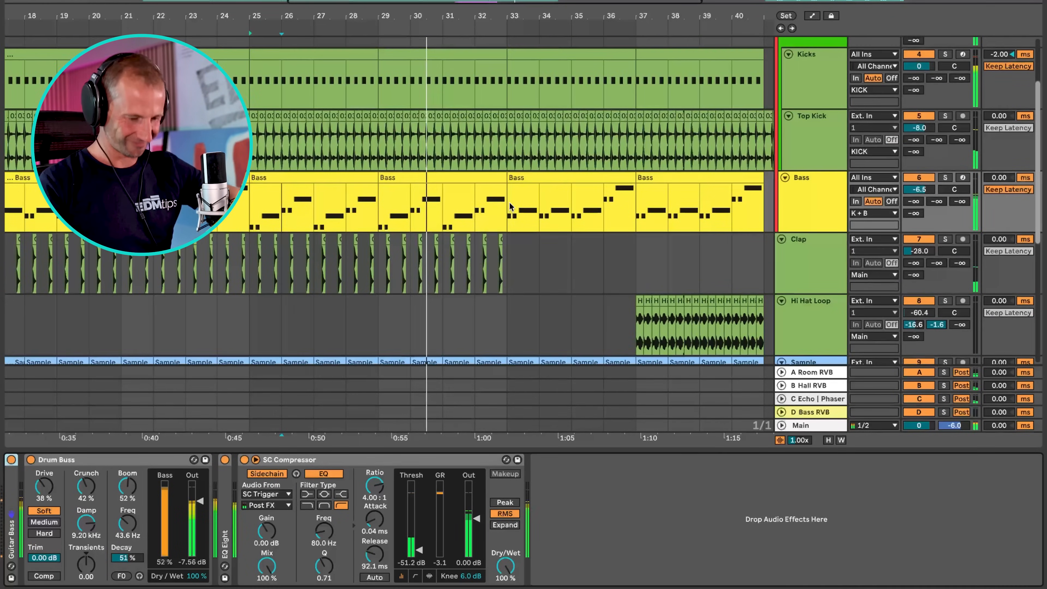
{"action": "scroll", "coordinate": [509, 202], "scroll_direction": "right", "scroll_amount": 3}
{"action": "left_click", "coordinate": [802, 83]}
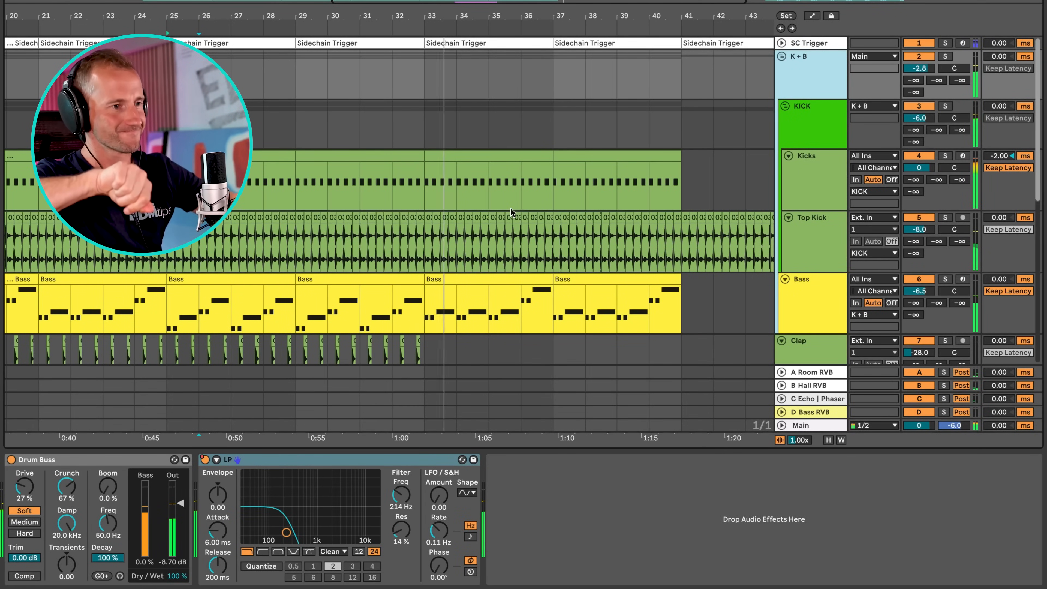
- Review the hi-hat and sample section around bar 37 and display the Sample track's effect chain
{"action": "scroll", "coordinate": [512, 199], "scroll_direction": "down", "scroll_amount": 4}
{"action": "scroll", "coordinate": [512, 200], "scroll_direction": "right", "scroll_amount": 1}
{"action": "scroll", "coordinate": [516, 186], "scroll_direction": "right", "scroll_amount": 1}
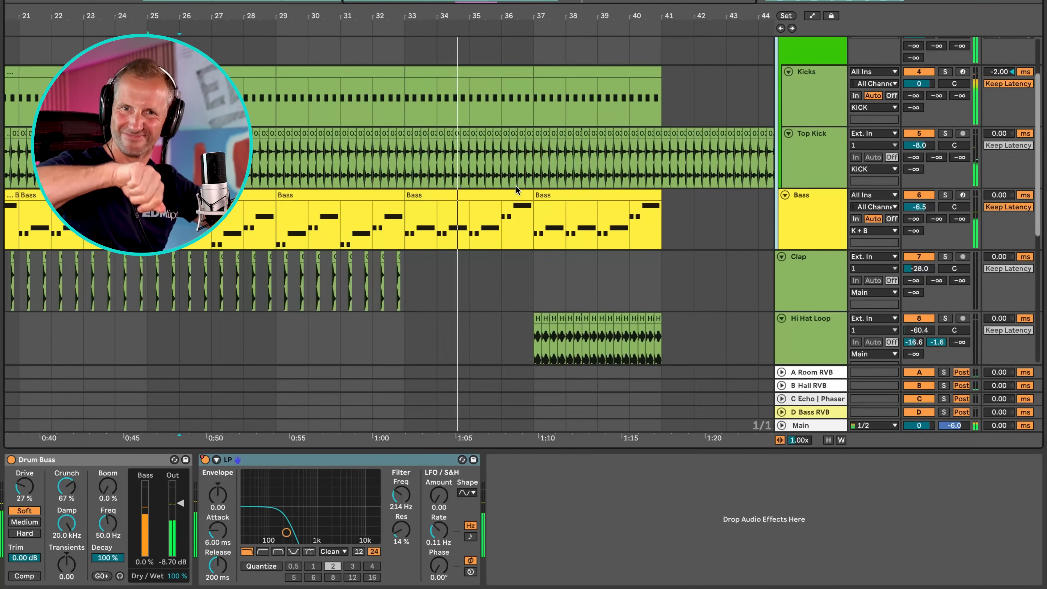
{"action": "scroll", "coordinate": [516, 186], "scroll_direction": "down", "scroll_amount": 6}
{"action": "scroll", "coordinate": [515, 186], "scroll_direction": "down", "scroll_amount": 3}
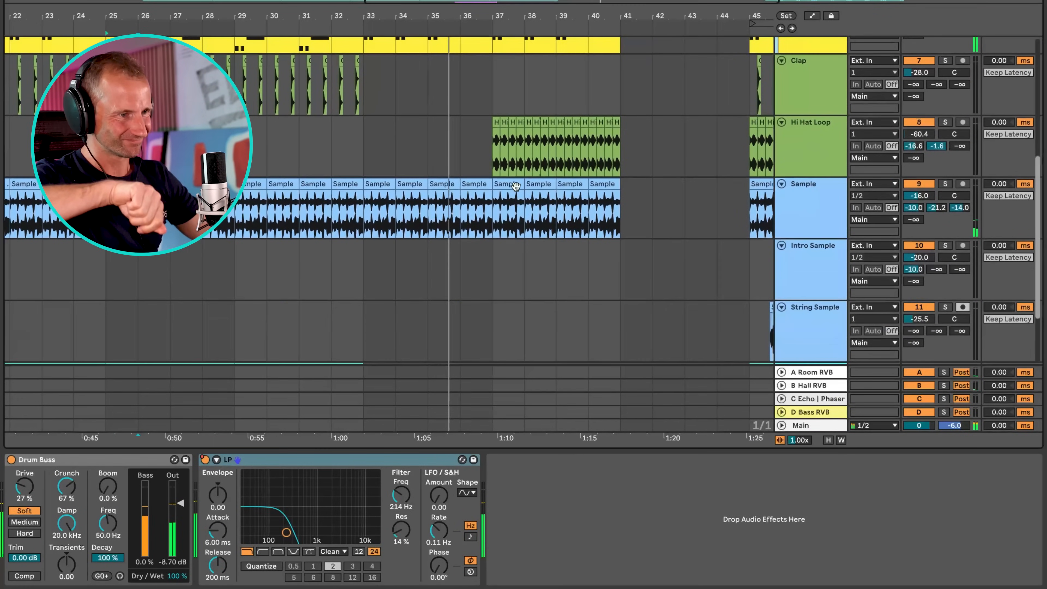
{"action": "scroll", "coordinate": [518, 190], "scroll_direction": "down", "scroll_amount": 1}
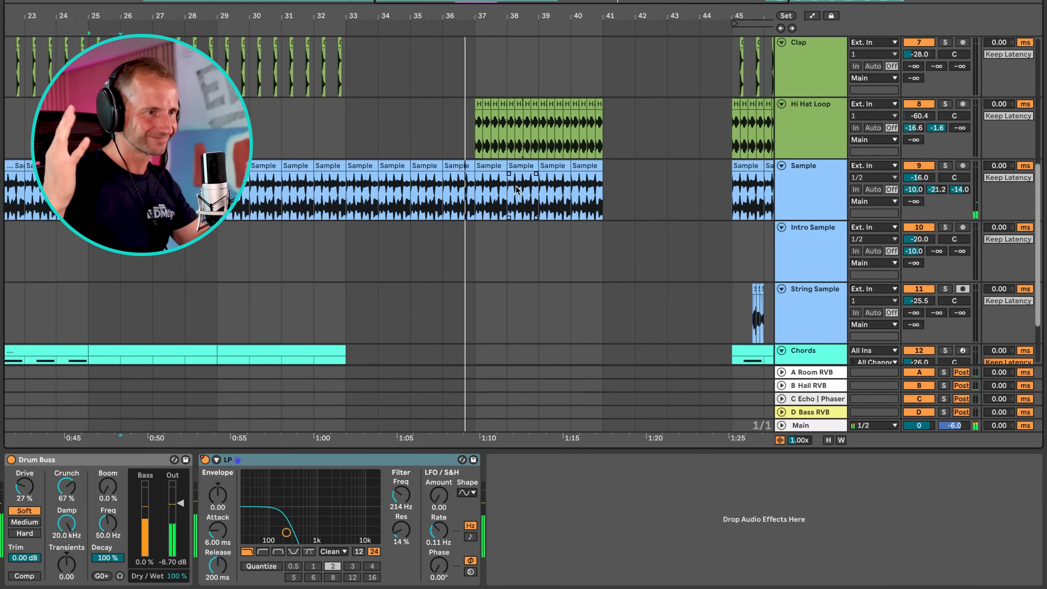
{"action": "left_click", "coordinate": [801, 206]}
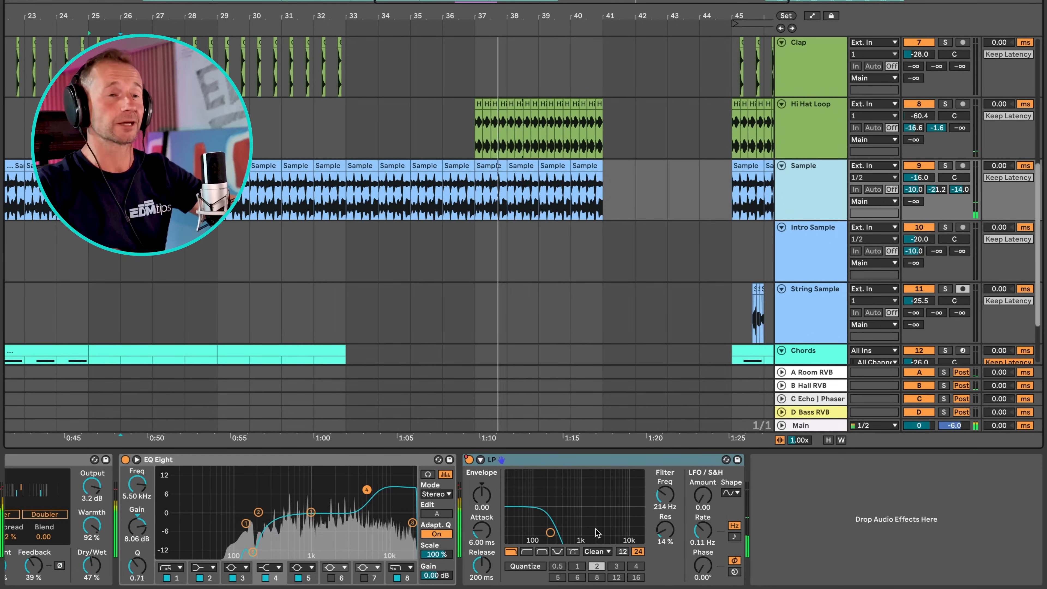
- Examine all tracks through the break between bars 41 and 45 and display the String Sample track's effect chain
{"action": "scroll", "coordinate": [702, 133], "scroll_direction": "up", "scroll_amount": 3}
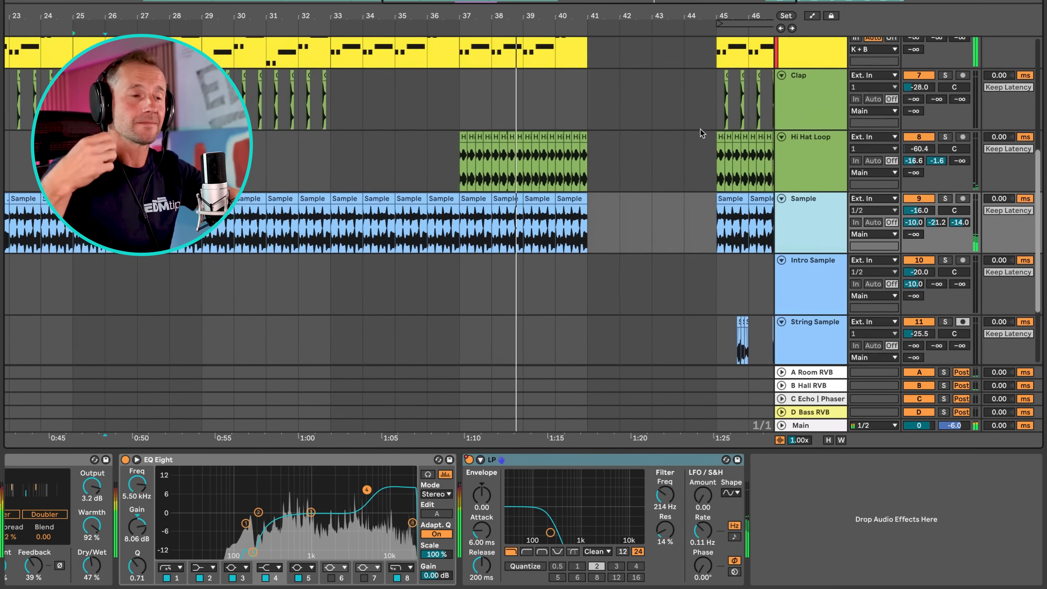
{"action": "key", "text": "XF86AudioRaiseVolume"}
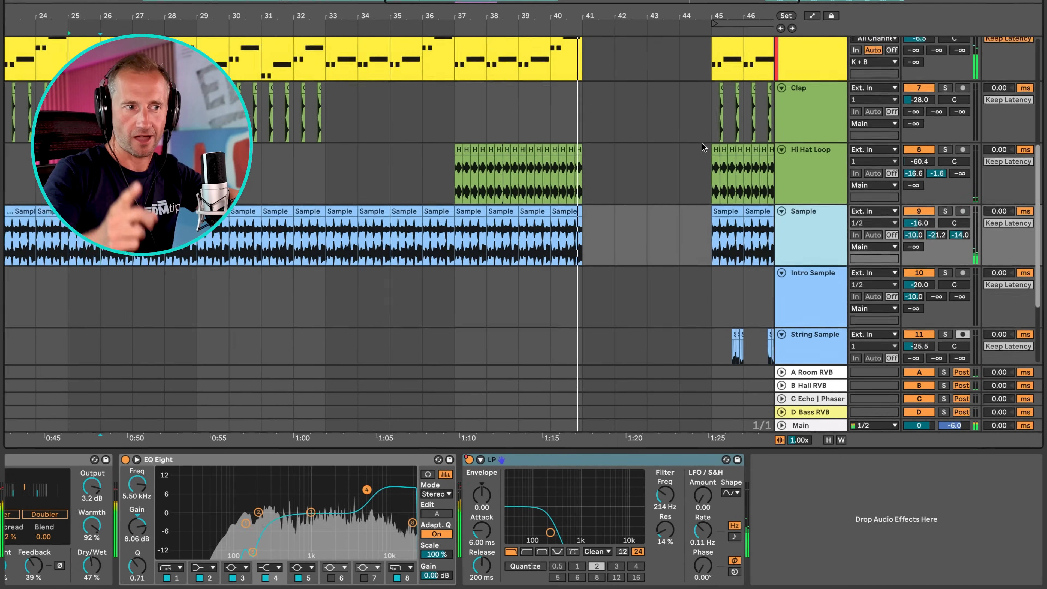
{"action": "scroll", "coordinate": [701, 159], "scroll_direction": "up", "scroll_amount": 10}
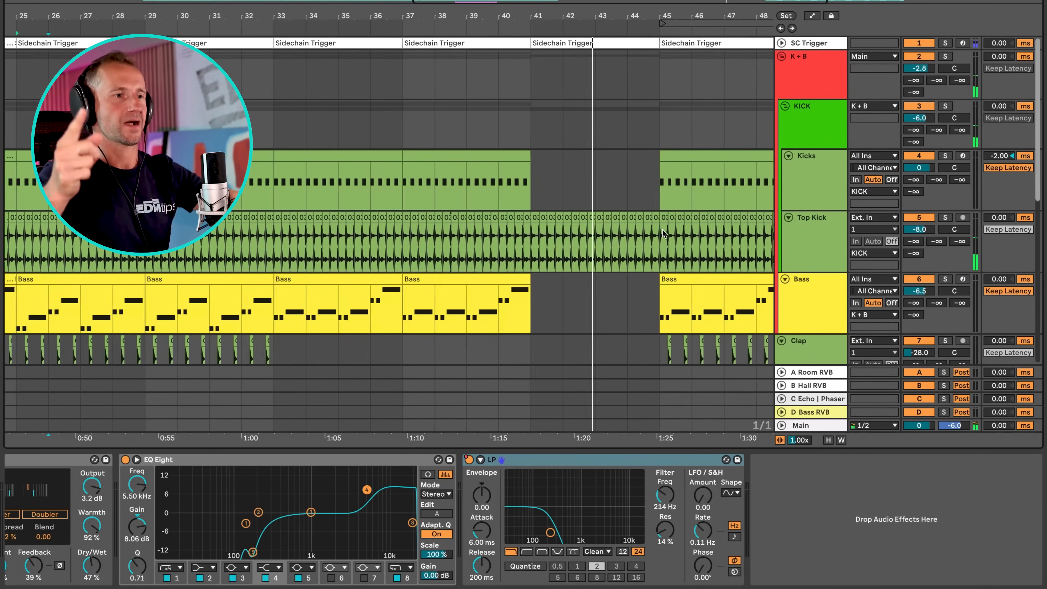
{"action": "scroll", "coordinate": [661, 229], "scroll_direction": "down", "scroll_amount": 10}
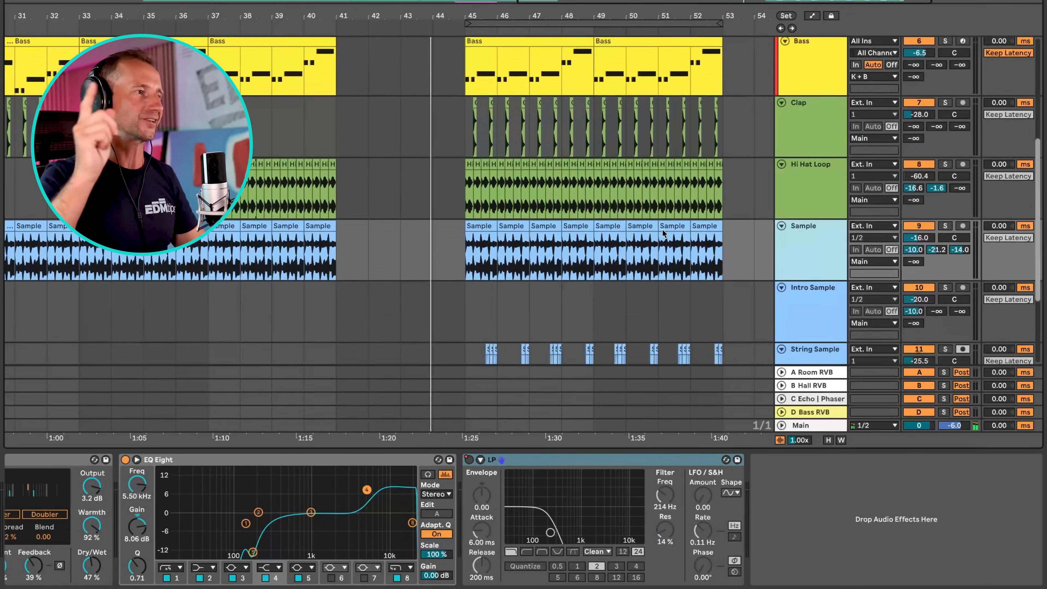
{"action": "scroll", "coordinate": [661, 228], "scroll_direction": "down", "scroll_amount": 5}
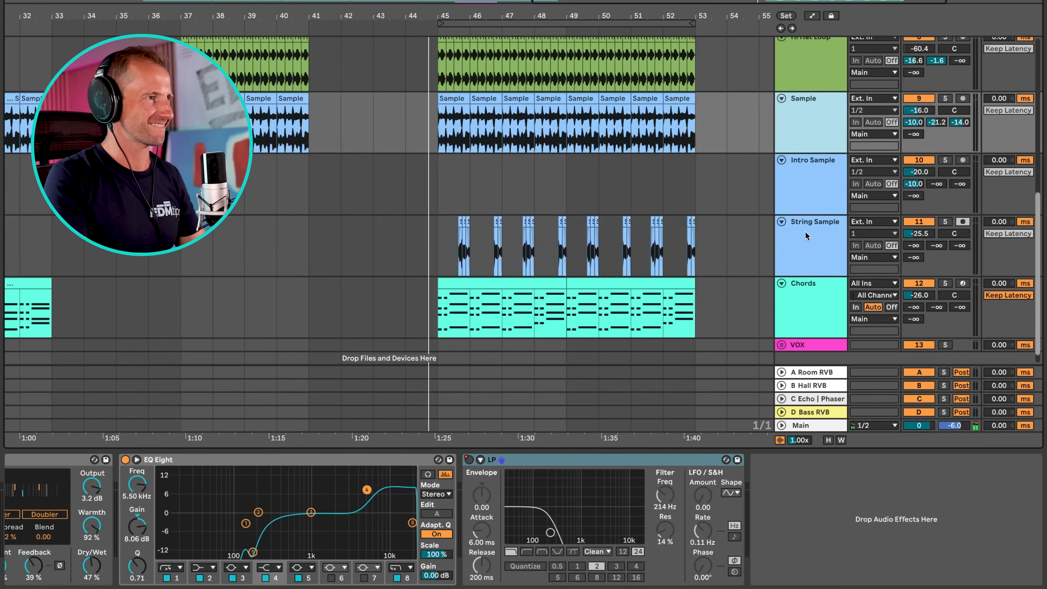
{"action": "left_click", "coordinate": [807, 237]}
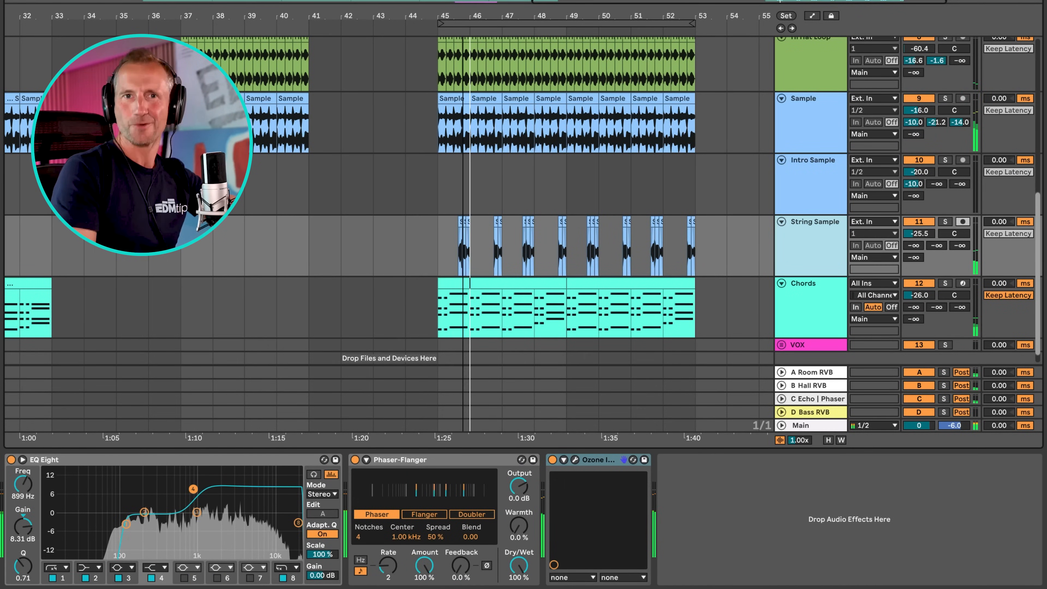
- Inspect the String Sample clips from bar 45 up close, and review all tracks through bar 53
{"action": "left_click_drag", "start_coordinate": [465, 12], "coordinate": [465, 57]}
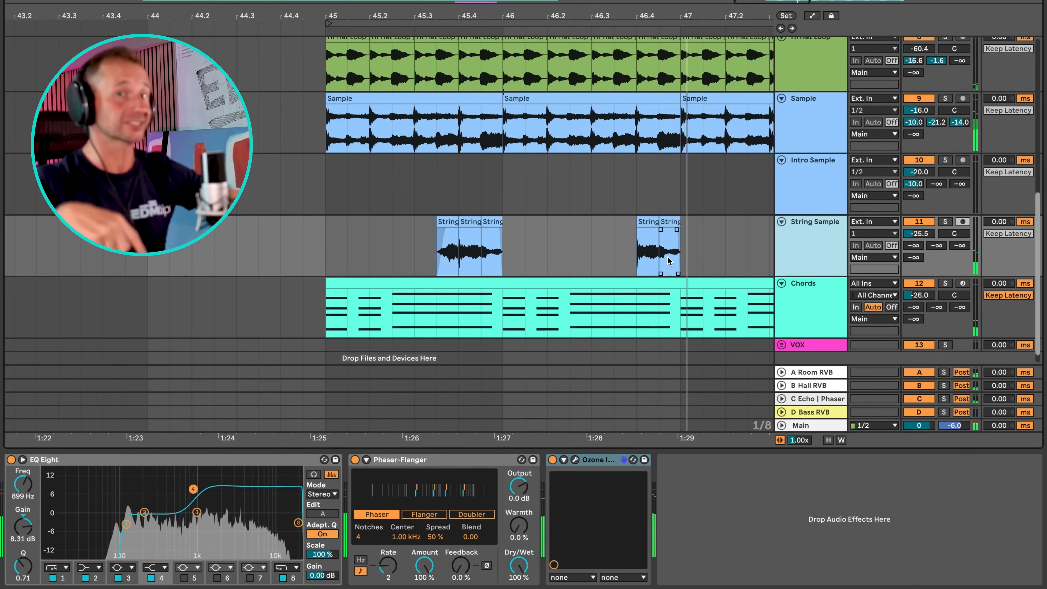
{"action": "scroll", "coordinate": [667, 262], "scroll_direction": "right", "scroll_amount": 8}
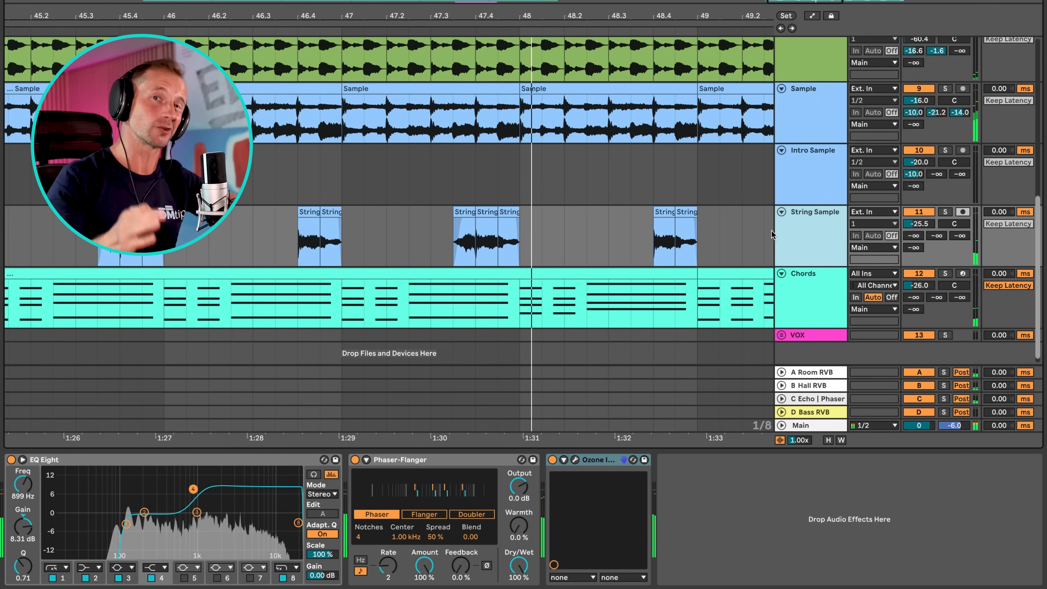
{"action": "left_click_drag", "start_coordinate": [732, 20], "coordinate": [511, 15]}
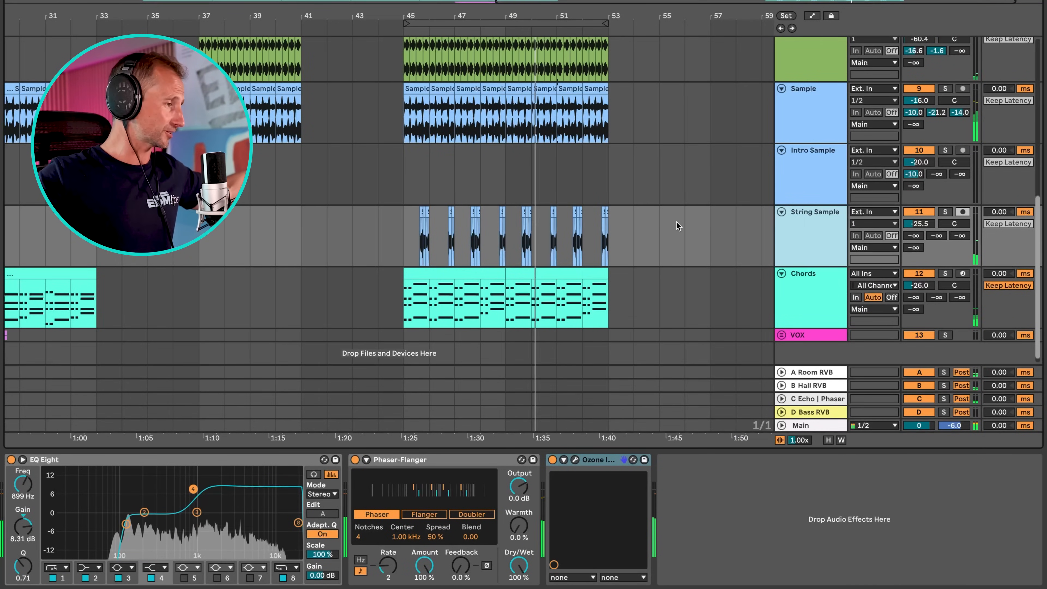
{"action": "scroll", "coordinate": [677, 225], "scroll_direction": "up", "scroll_amount": 15}
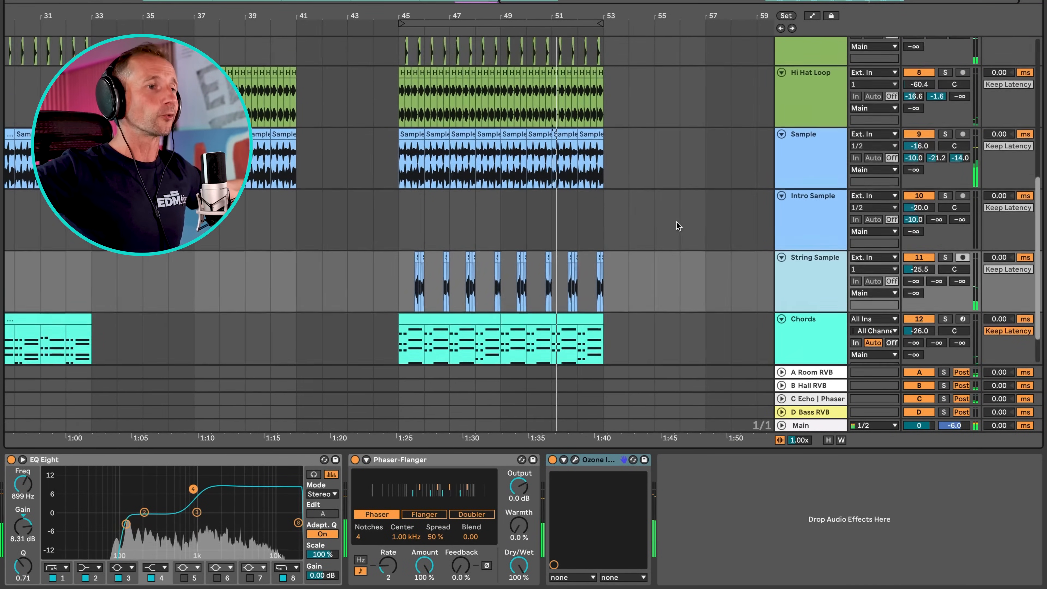
{"action": "scroll", "coordinate": [677, 225], "scroll_direction": "up", "scroll_amount": 3}
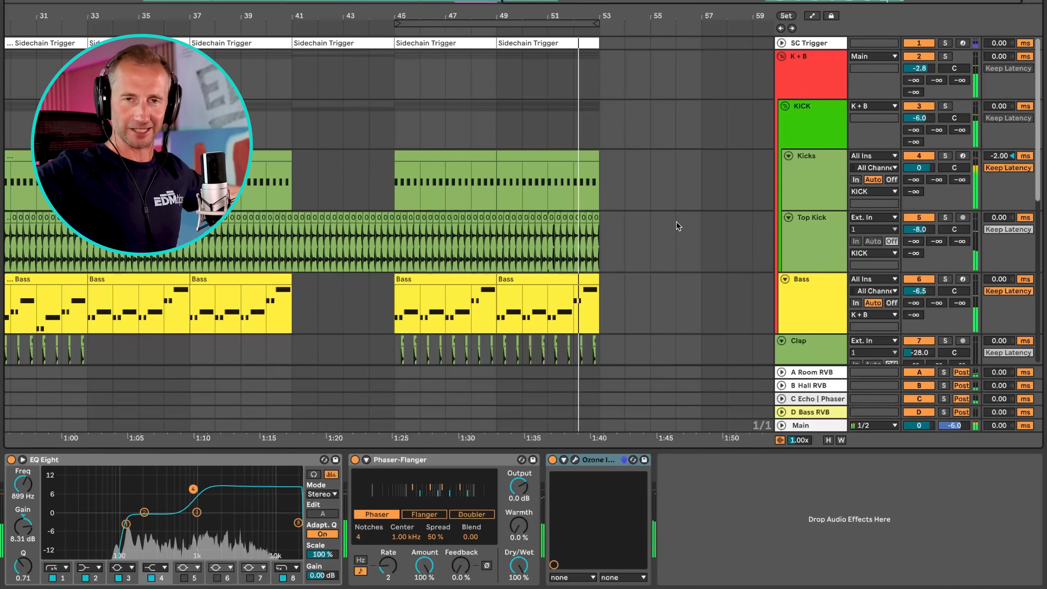